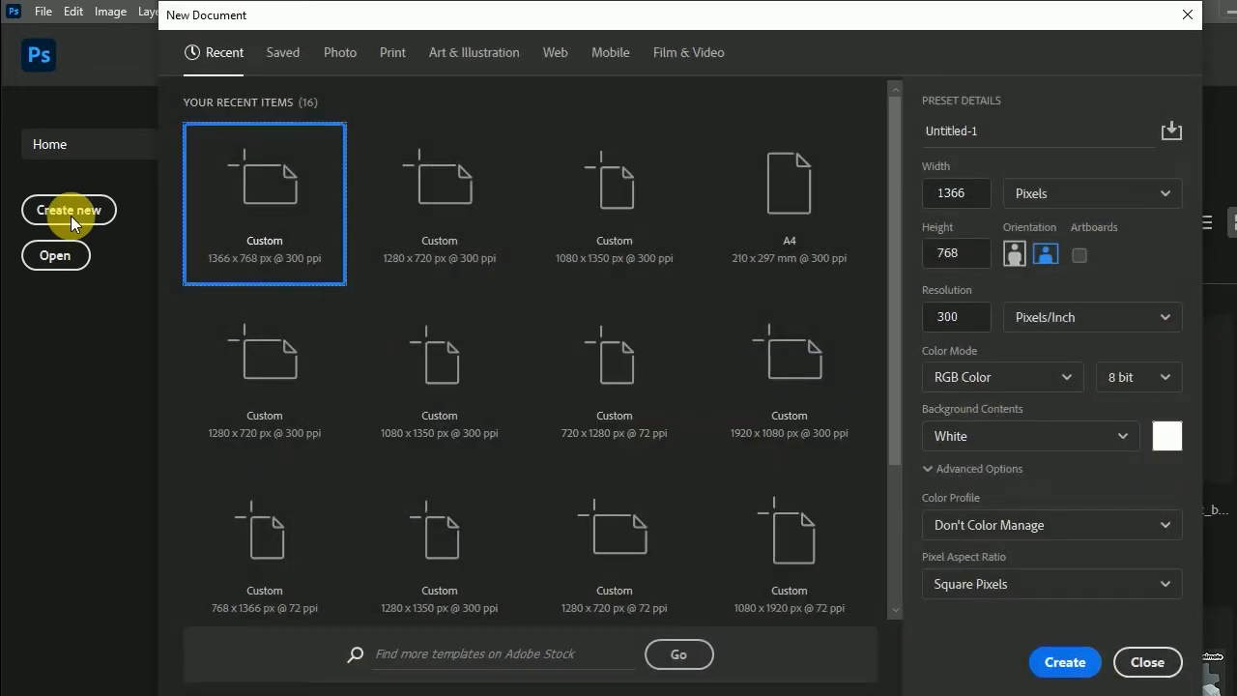
Create a Web Most Common document of 1366 x 768 px without artboards and with the resolution set to 300 pixels/inch
drag(560, 23, 582, 22)
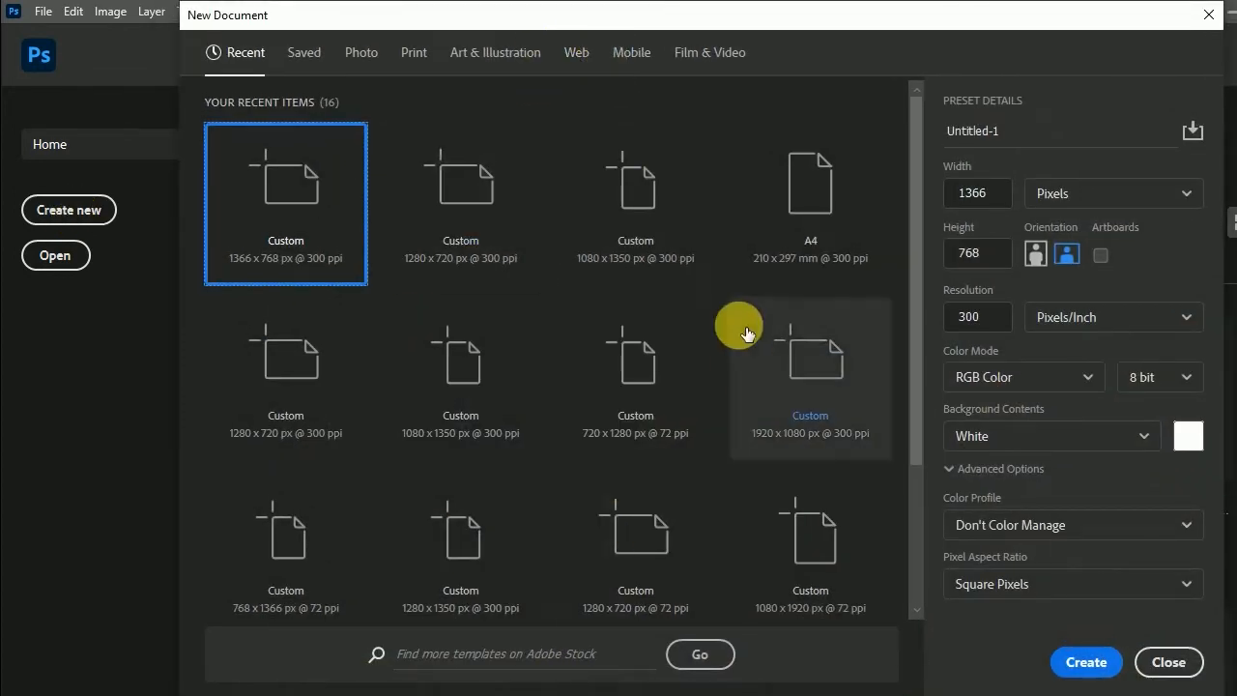
click(577, 56)
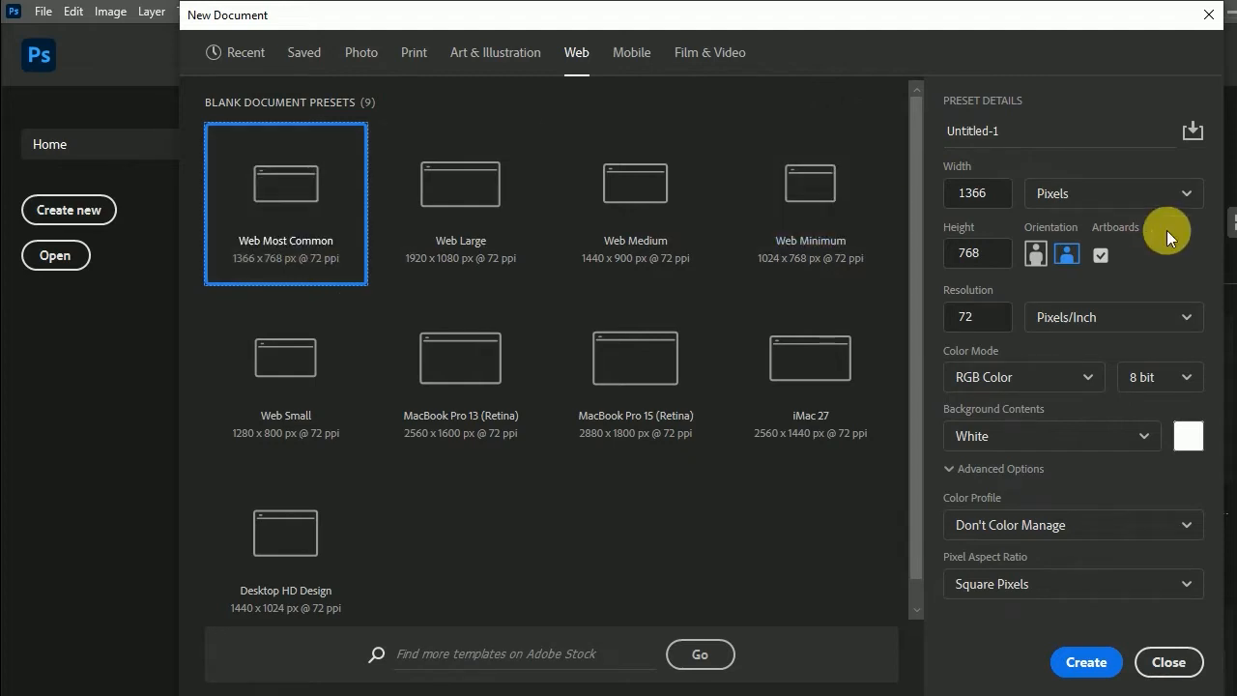
click(1100, 257)
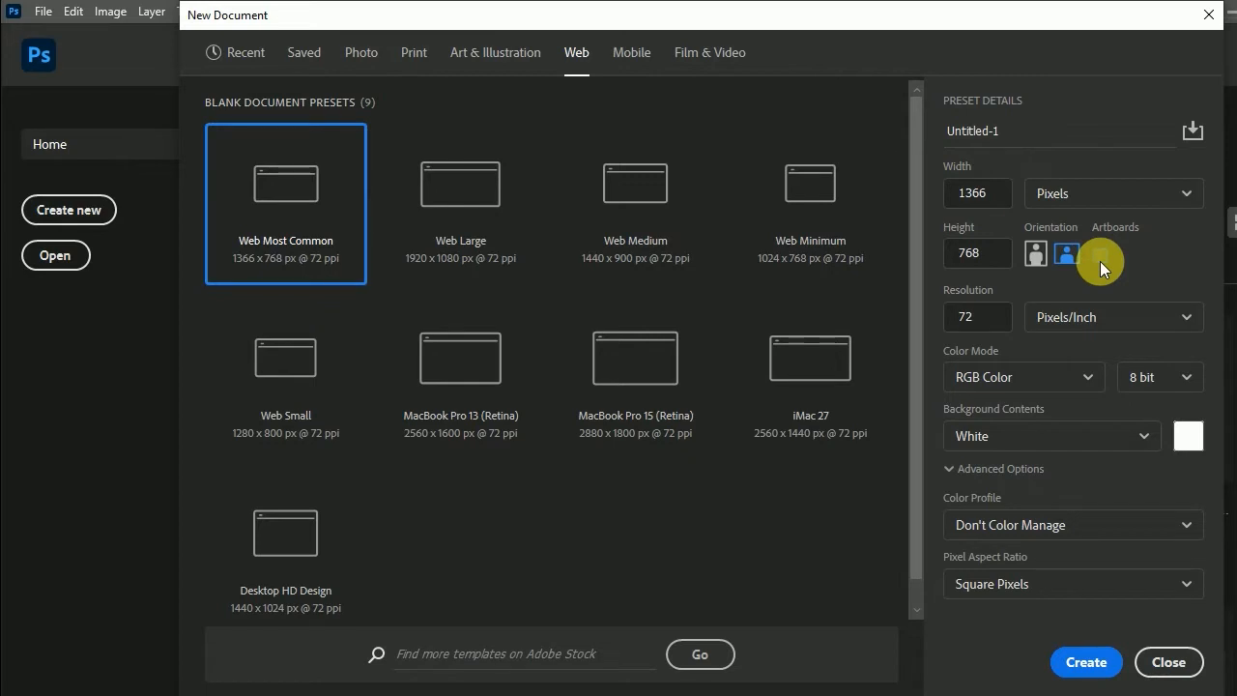
click(956, 326)
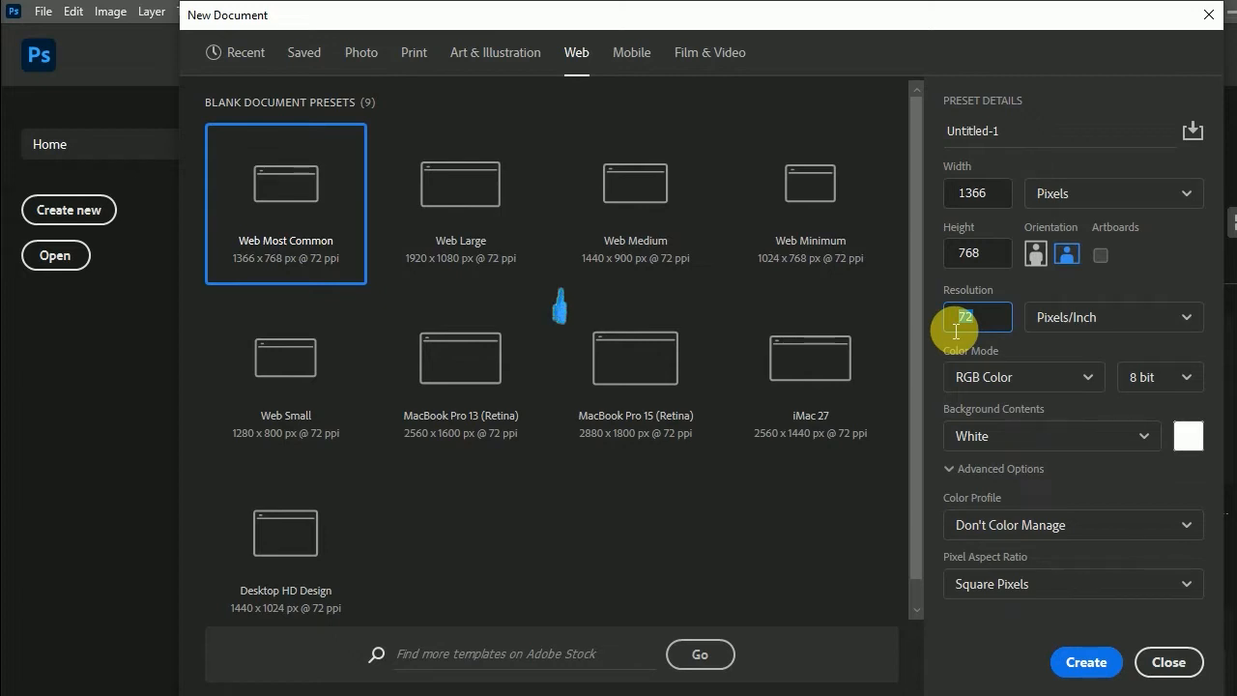
text(300)
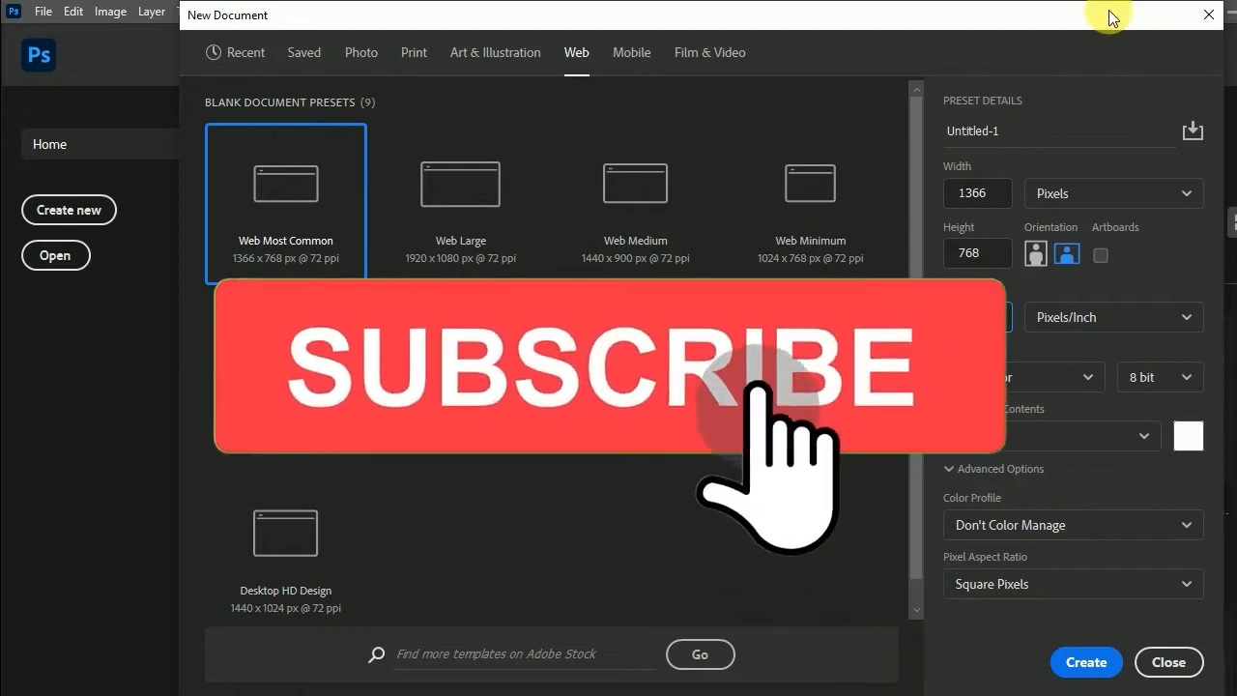
drag(1118, 14, 1068, 26)
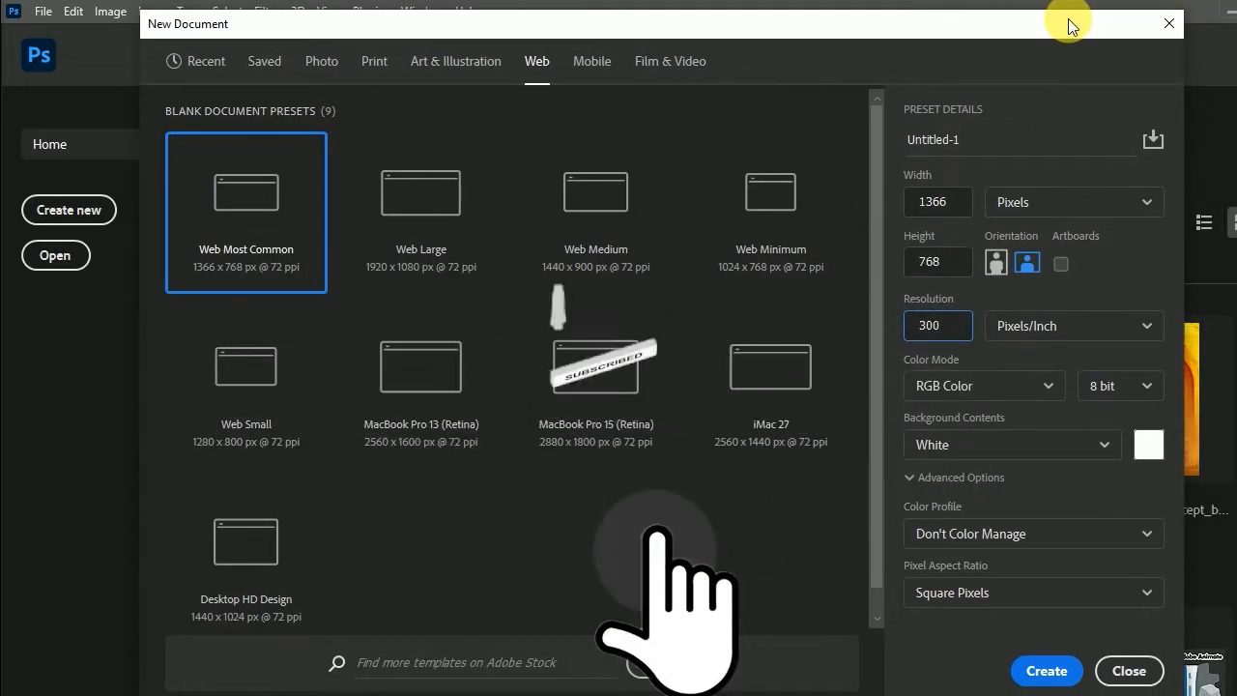
double_click(915, 333)
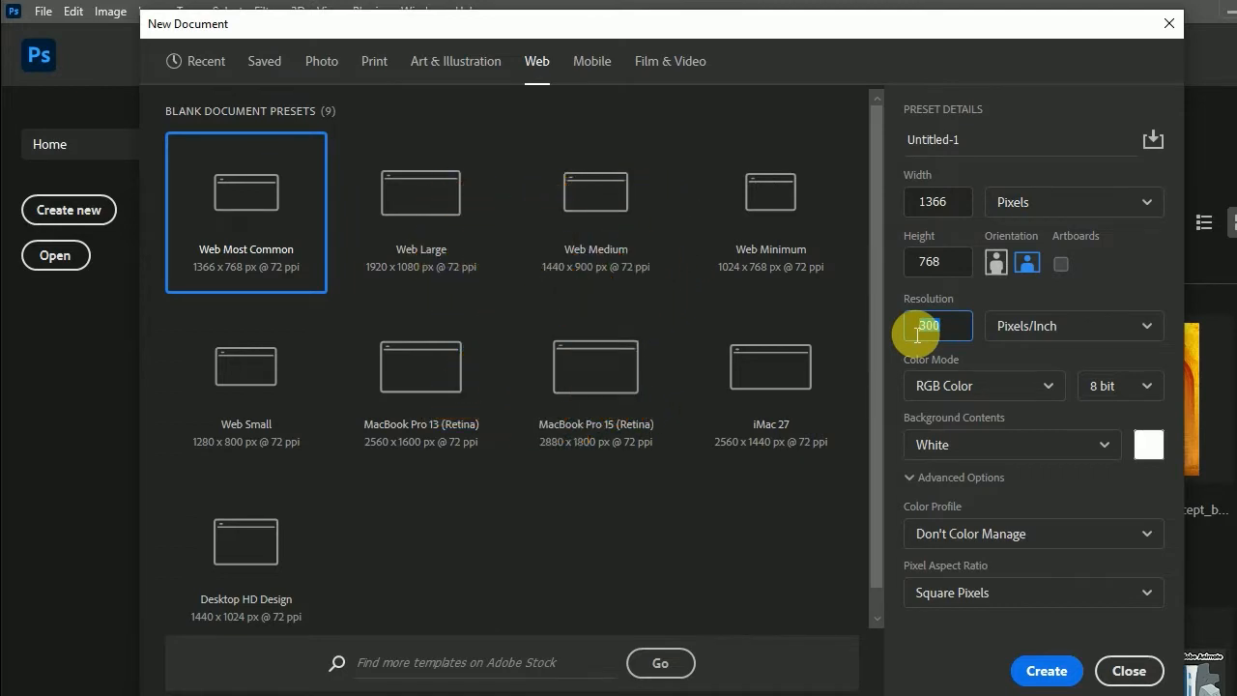
click(1045, 669)
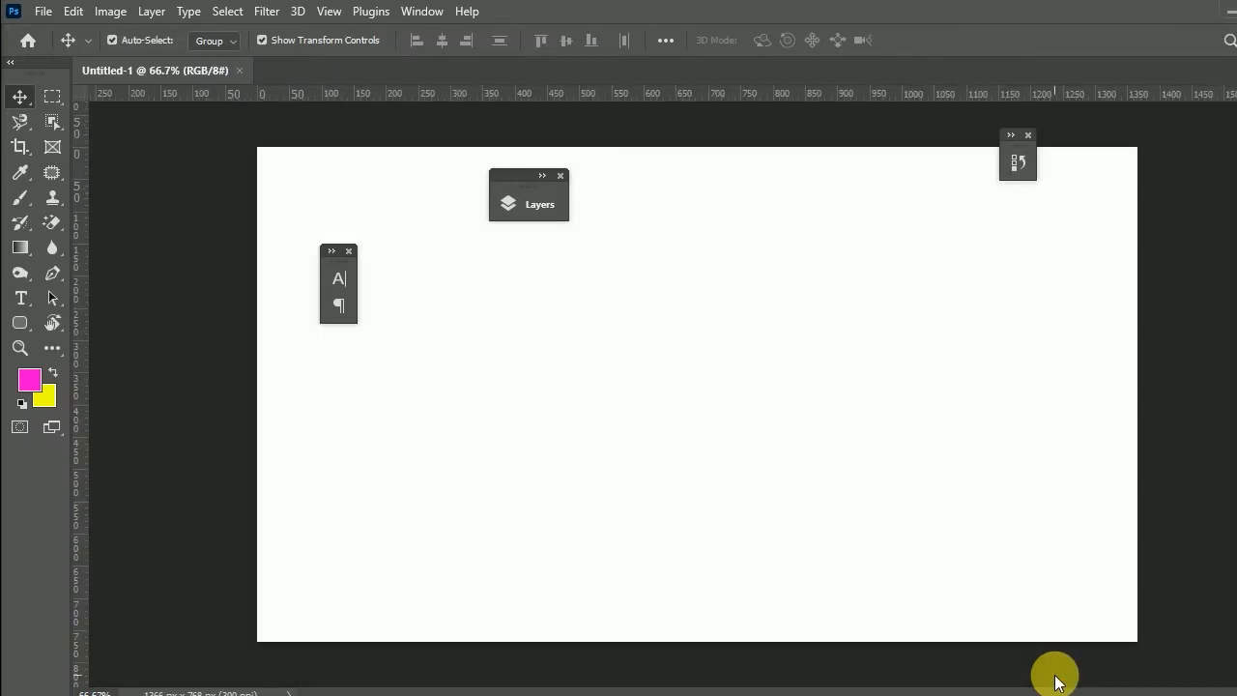
Close the collapsed Layers panel, reopen it expanded, and place it over the canvas's upper-right area
drag(544, 182, 1097, 242)
click(1097, 242)
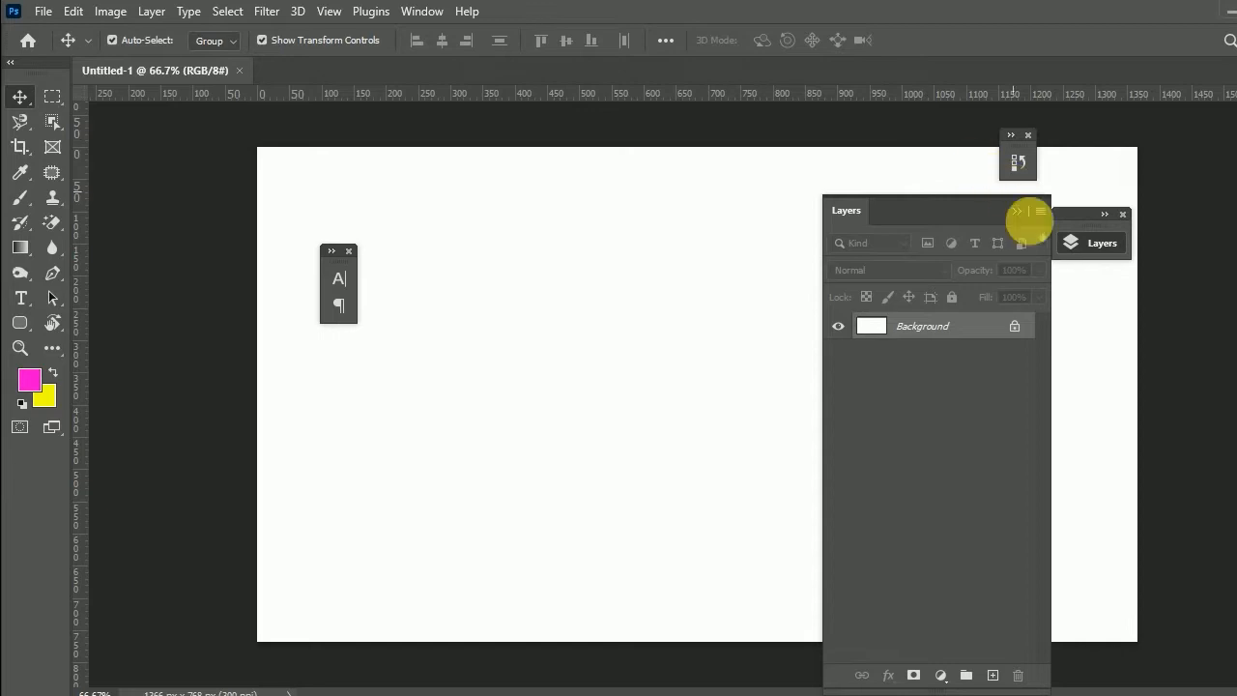
click(1126, 212)
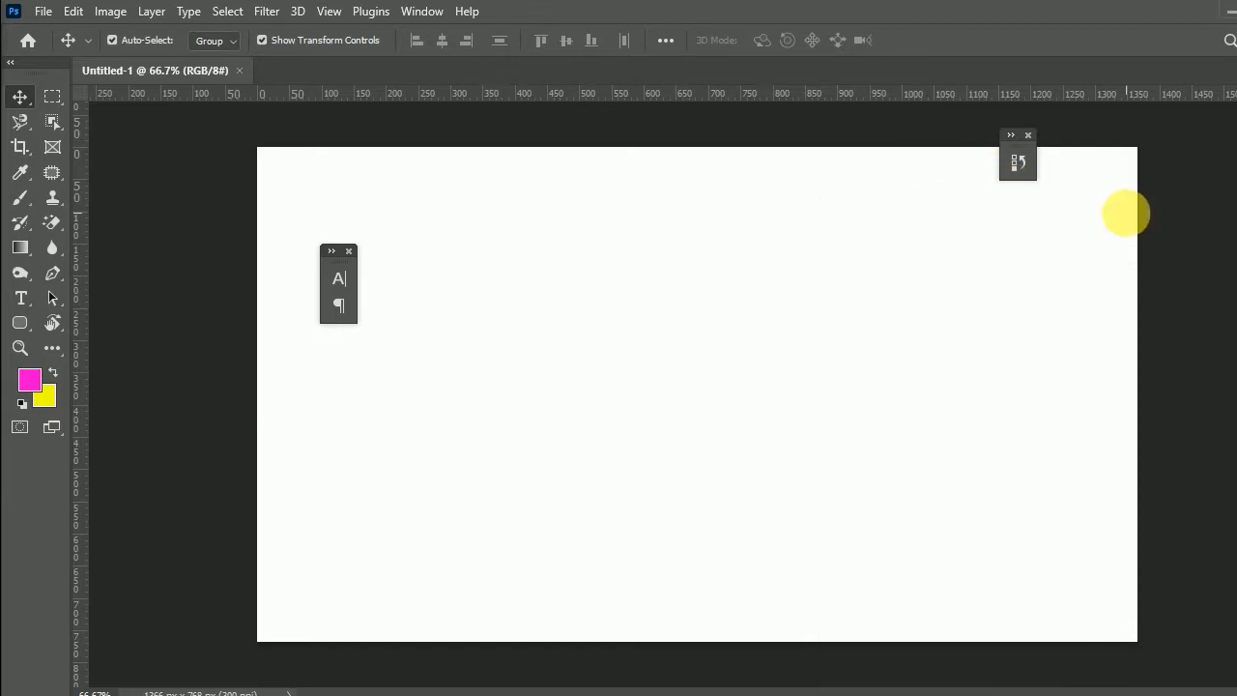
click(423, 11)
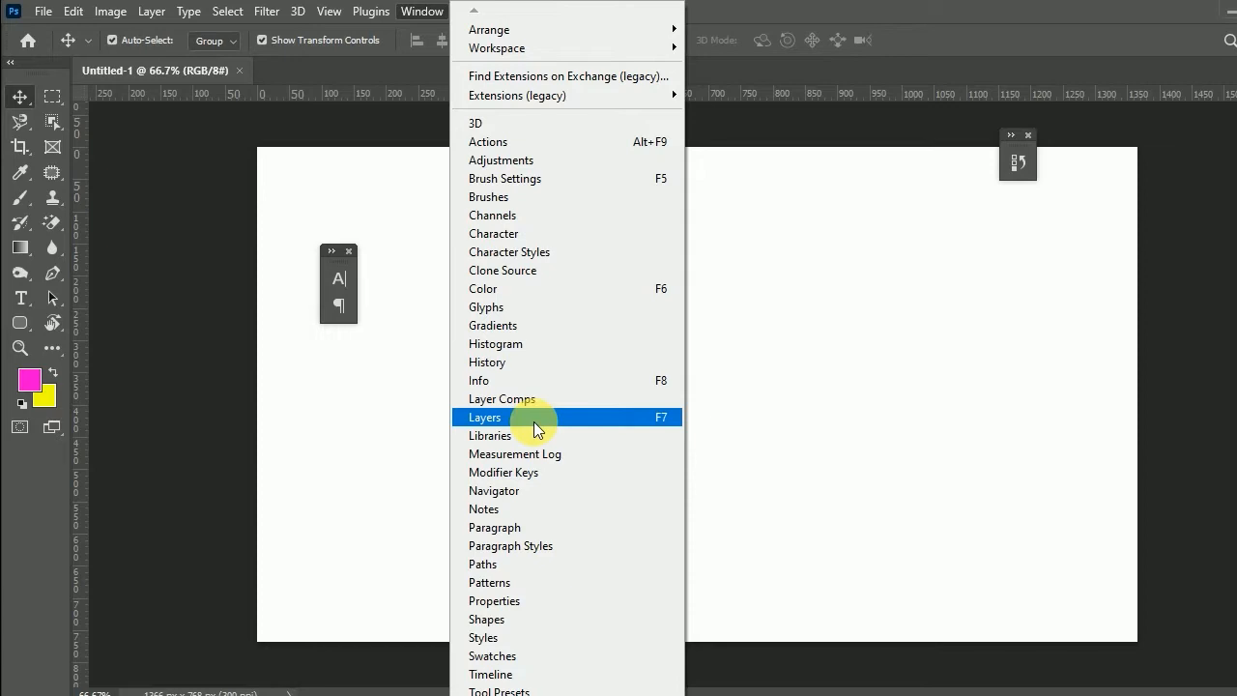
click(600, 417)
drag(938, 207, 1106, 66)
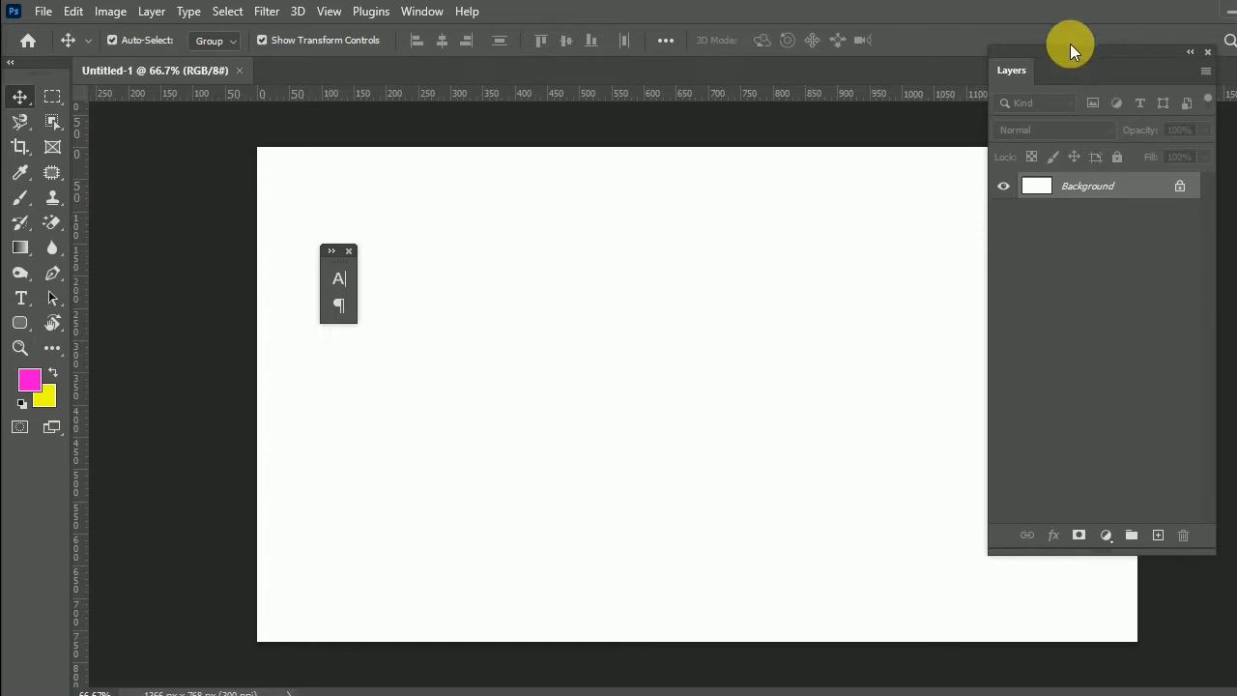
Place the Envy__Egyptian_concept_by_rafiqelmansy image from File Explorer's photoshop folder into Untitled-1 as a smart object at its default size
click(1228, 10)
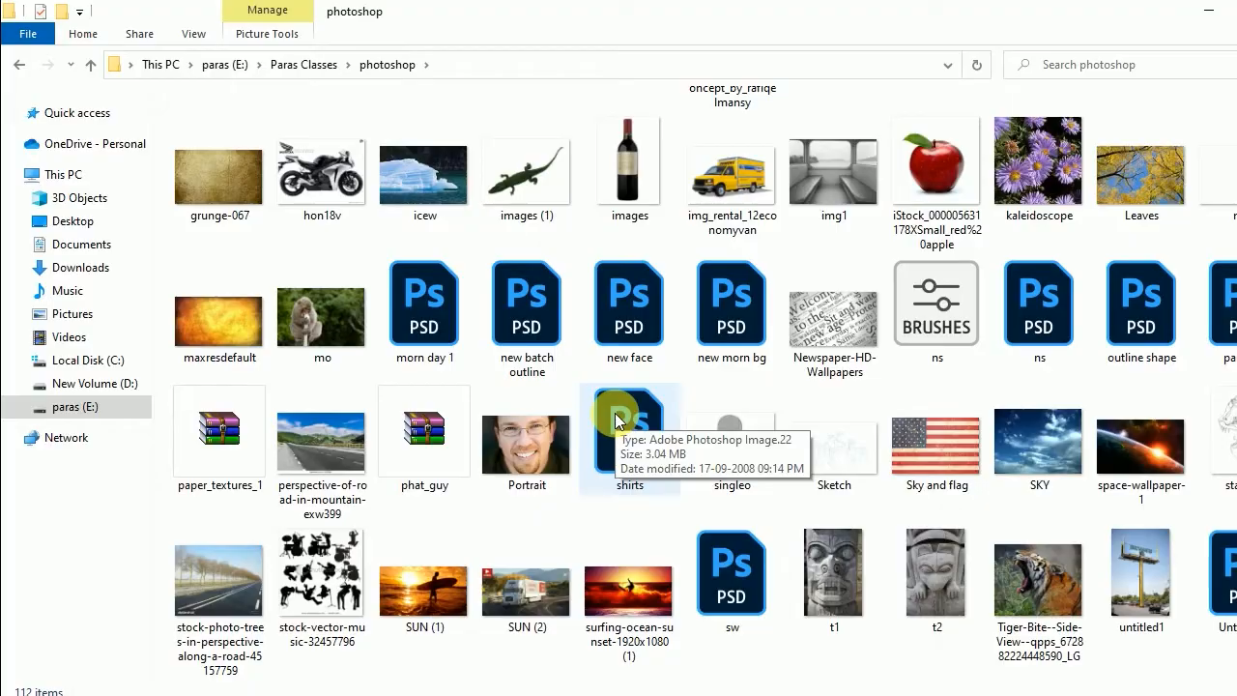
scroll(629, 309, up, 3)
click(684, 472)
drag(680, 478, 732, 447)
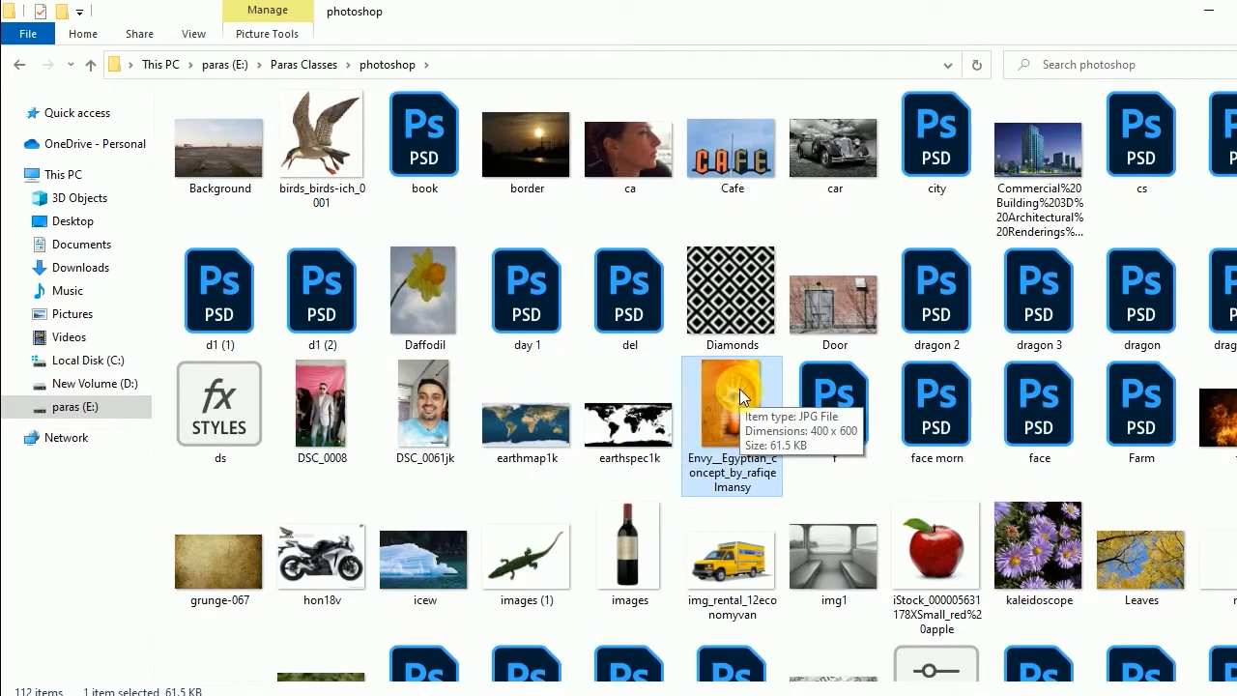
drag(739, 389, 607, 468)
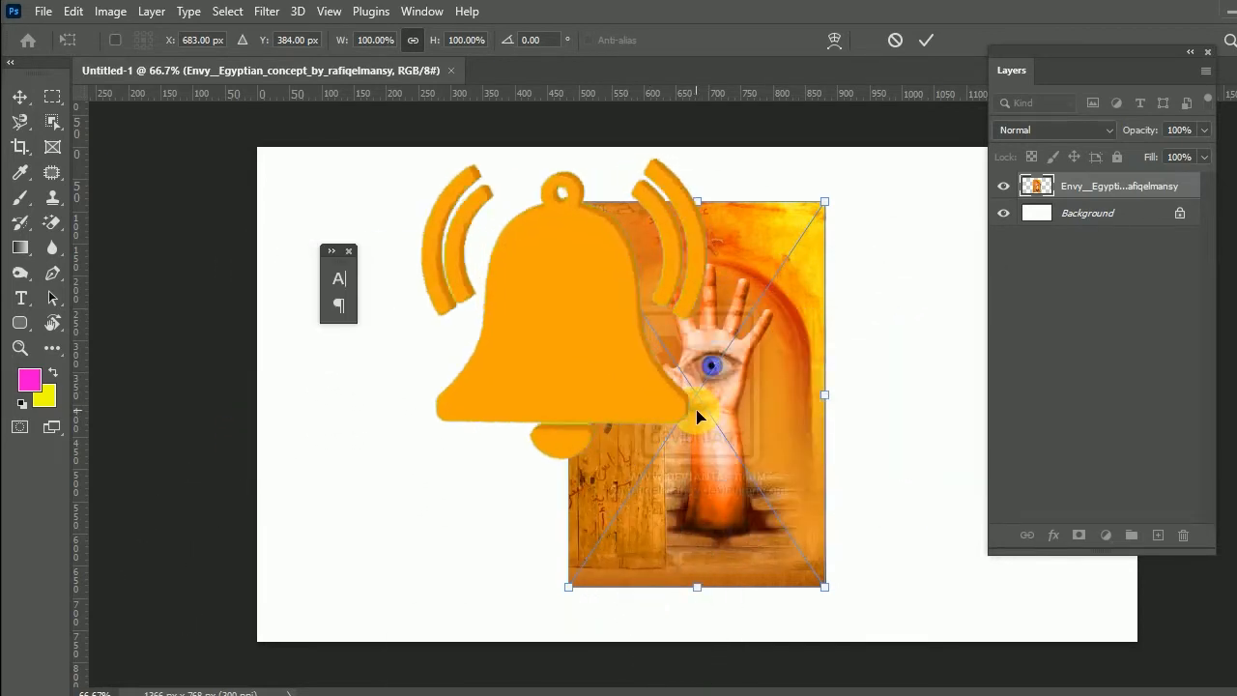
key(Return)
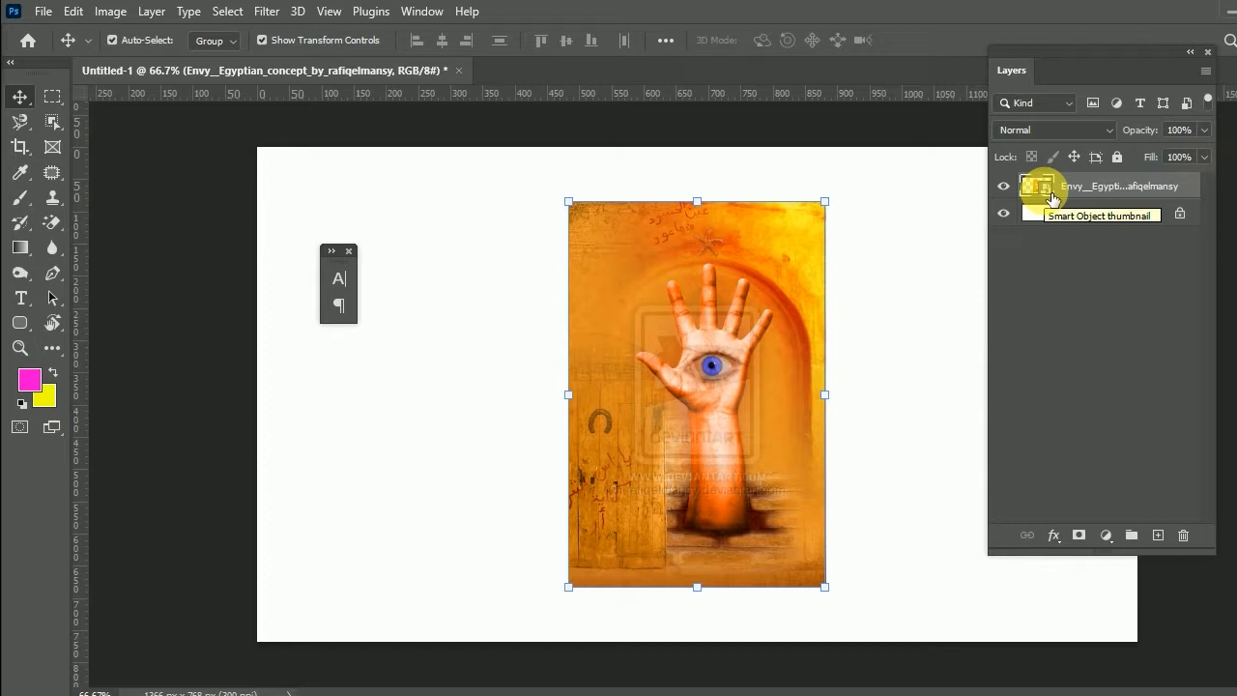
Open the Envy__Egyptian_concept_by_rafiqelmansy image from File Explorer as a separate document and shift the Layers panel slightly down
click(1229, 11)
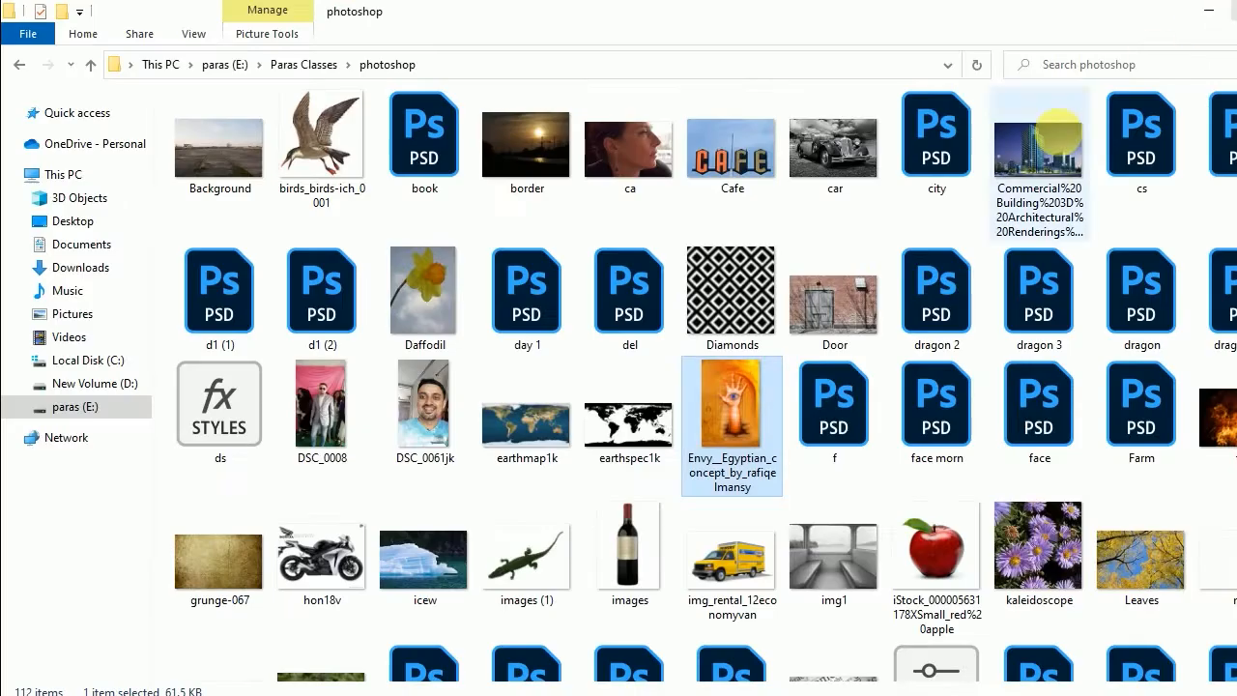
drag(733, 408, 643, 74)
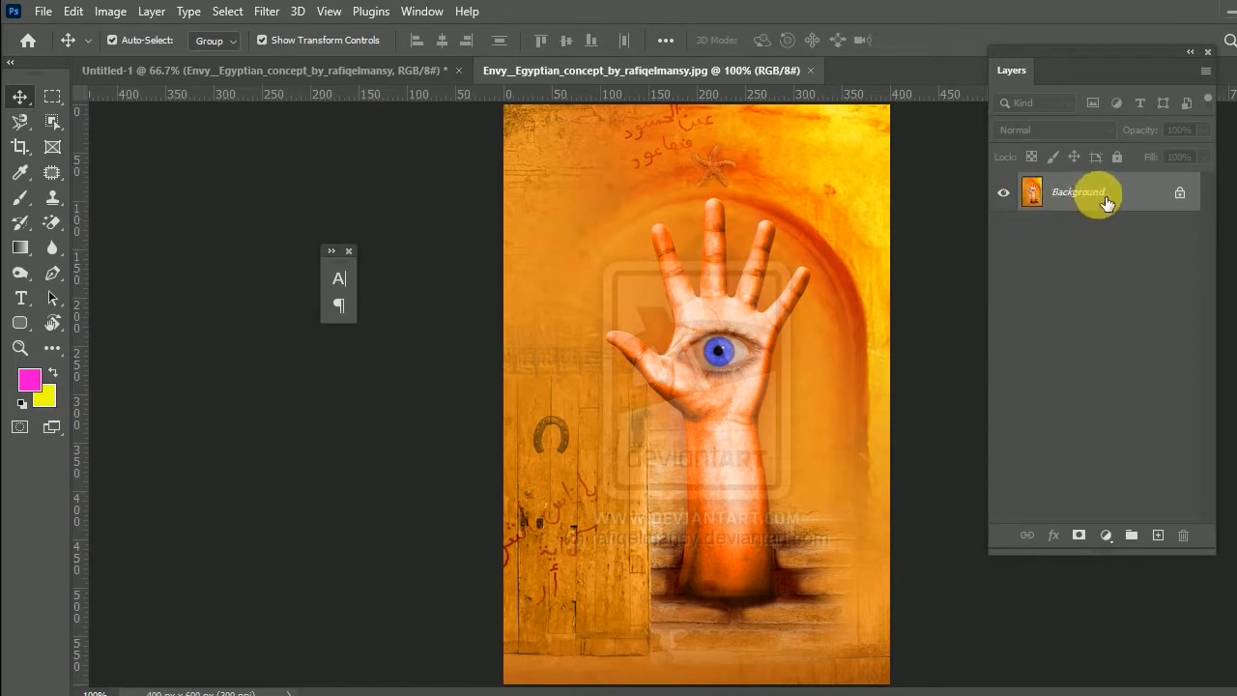
drag(1100, 54, 1092, 106)
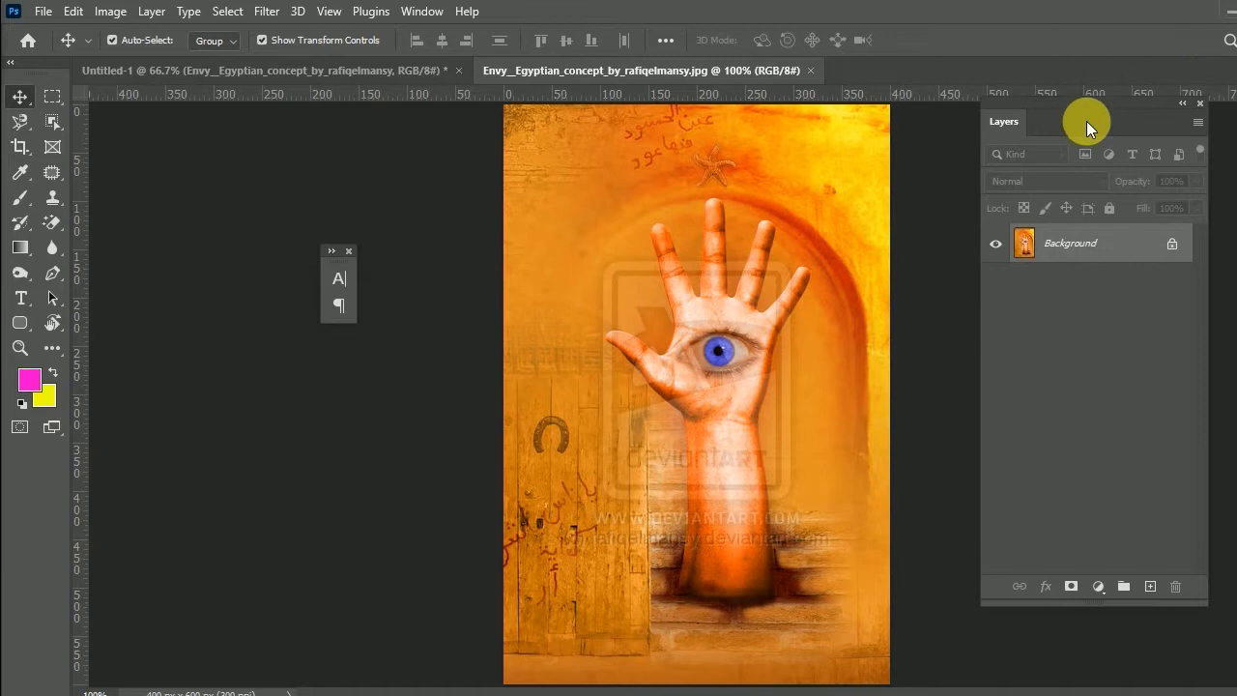
Convert the locked Background layer of the hand image into a normal layer named Layer 0
double_click(1126, 252)
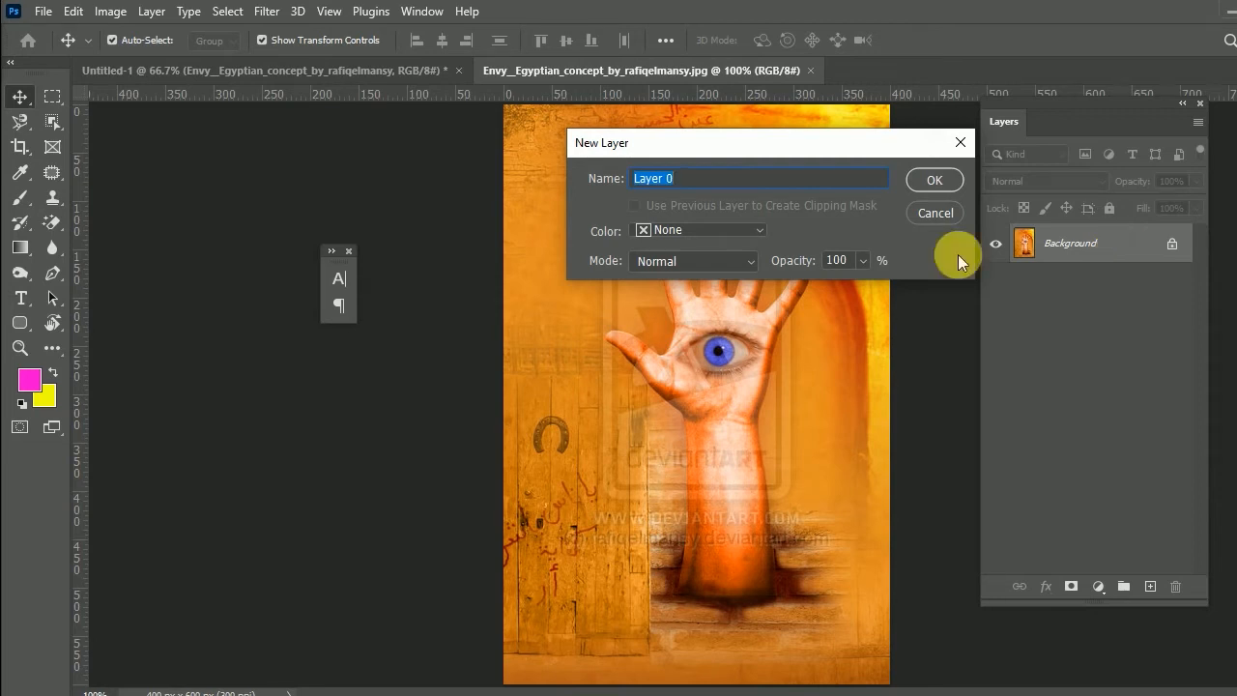
click(930, 215)
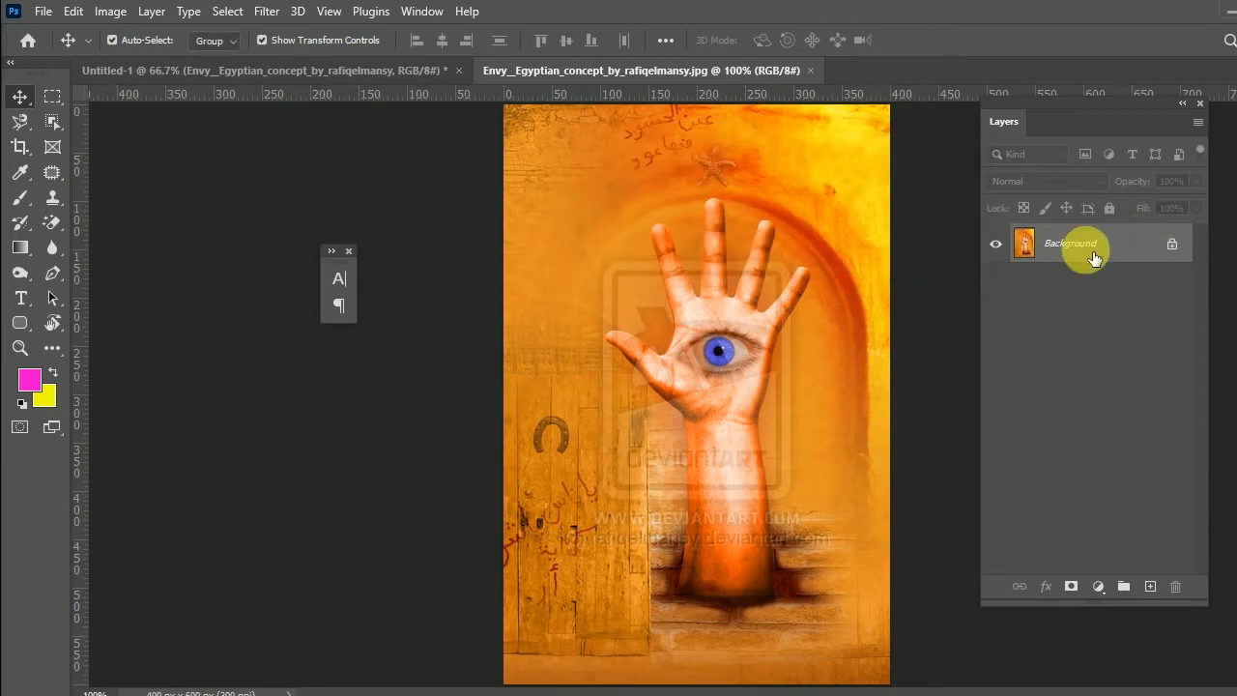
double_click(1121, 242)
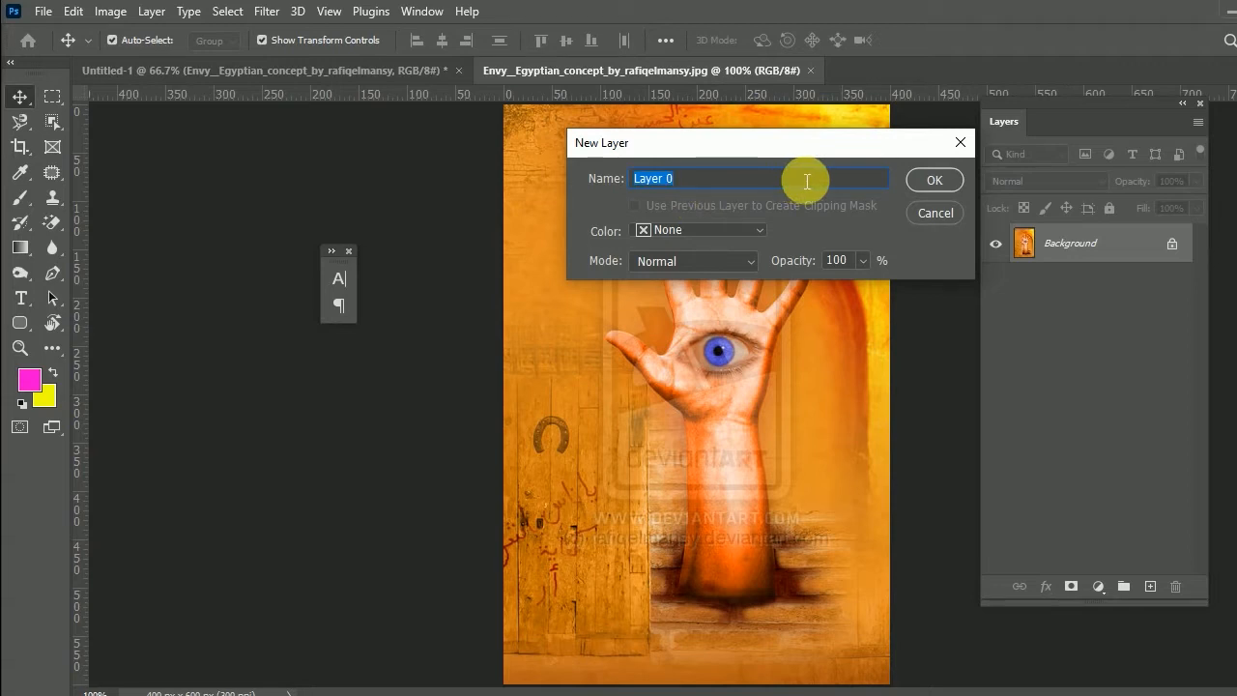
click(927, 178)
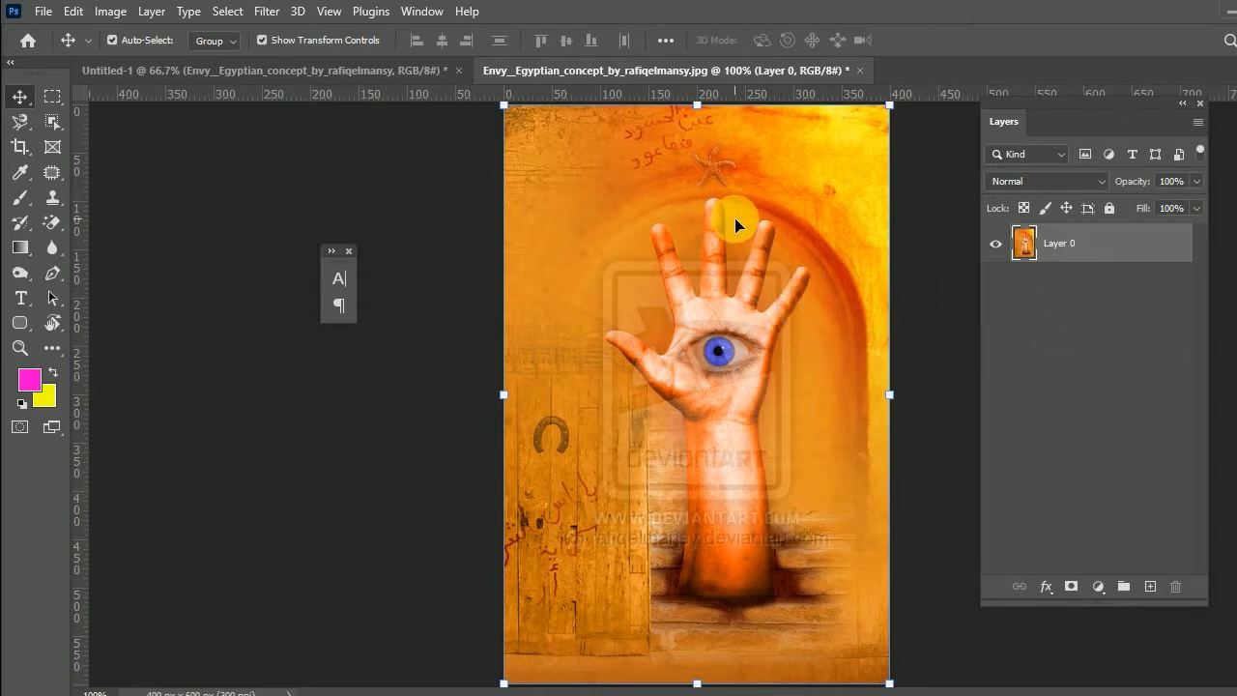
Draw a rectangular marquee selection around the fingers and palm of the hand
click(44, 95)
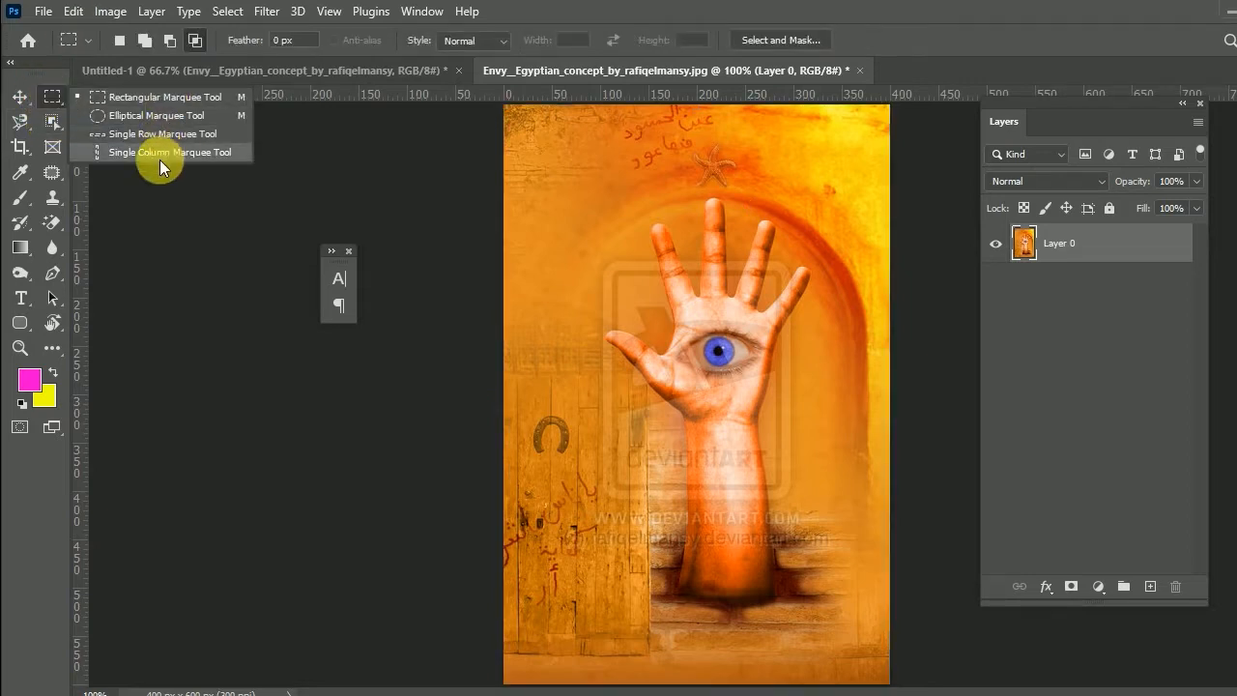
click(162, 96)
drag(611, 229, 813, 406)
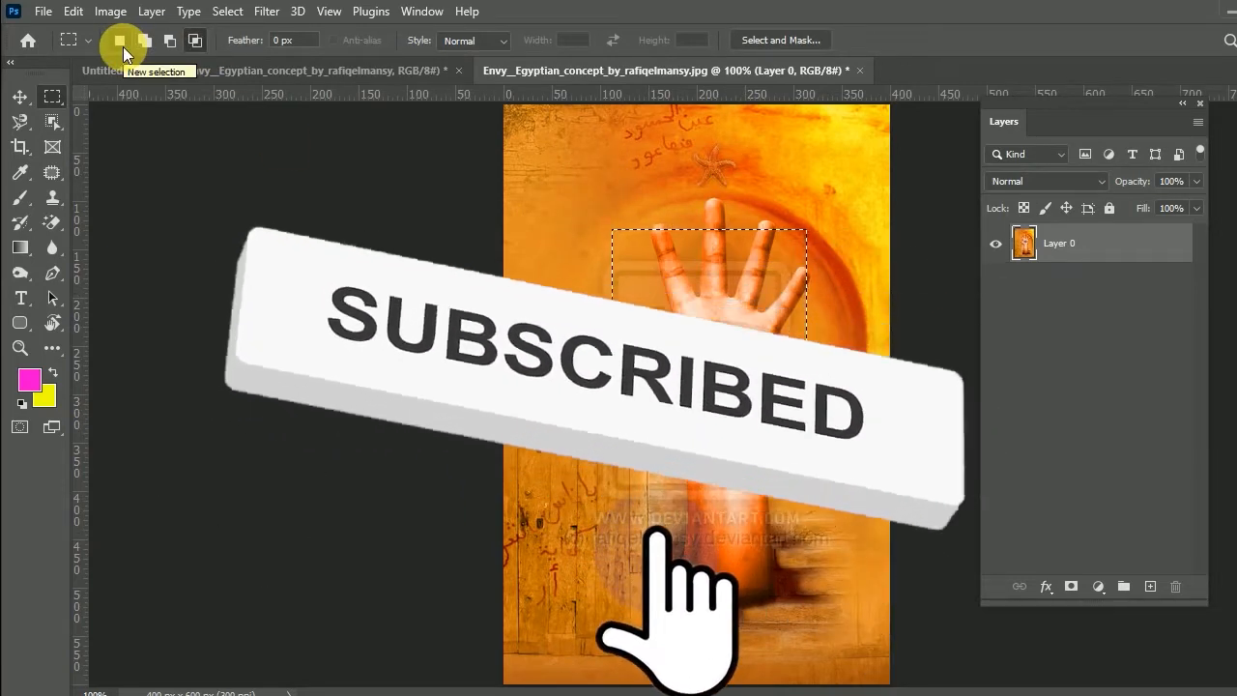
Set the marquee to New selection mode and reposition the selection outline over the fingers and the eye in the palm
click(123, 47)
drag(710, 324, 745, 396)
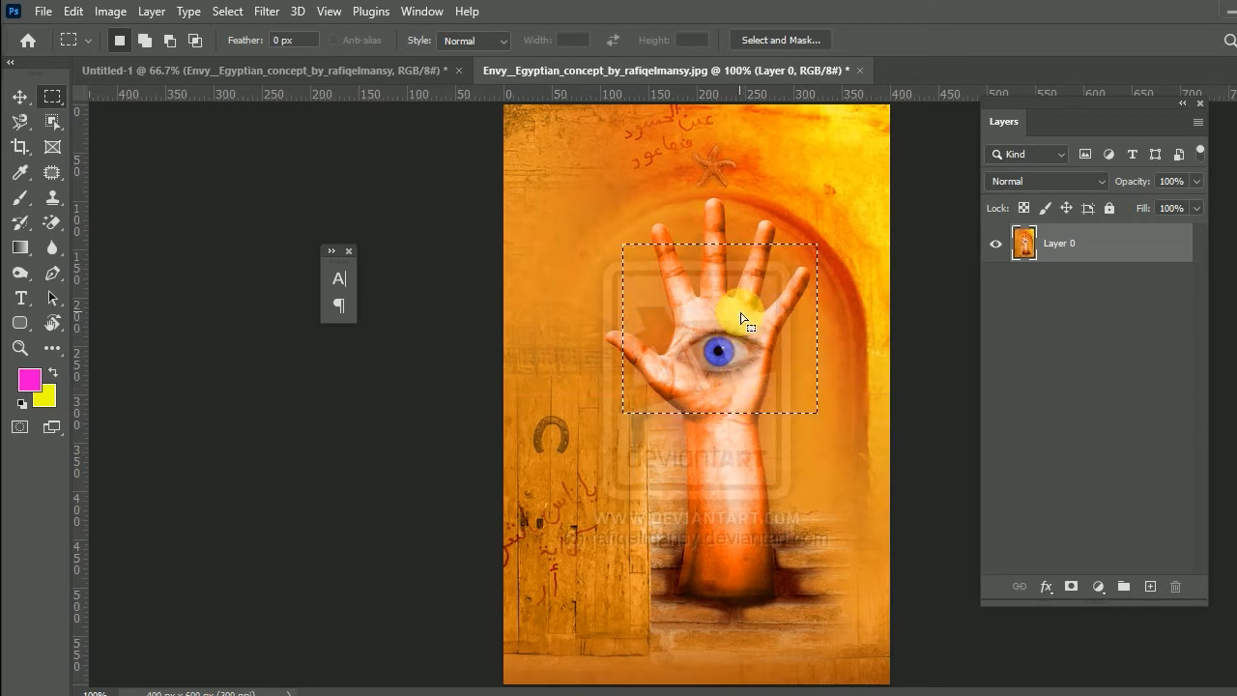
drag(730, 300, 732, 356)
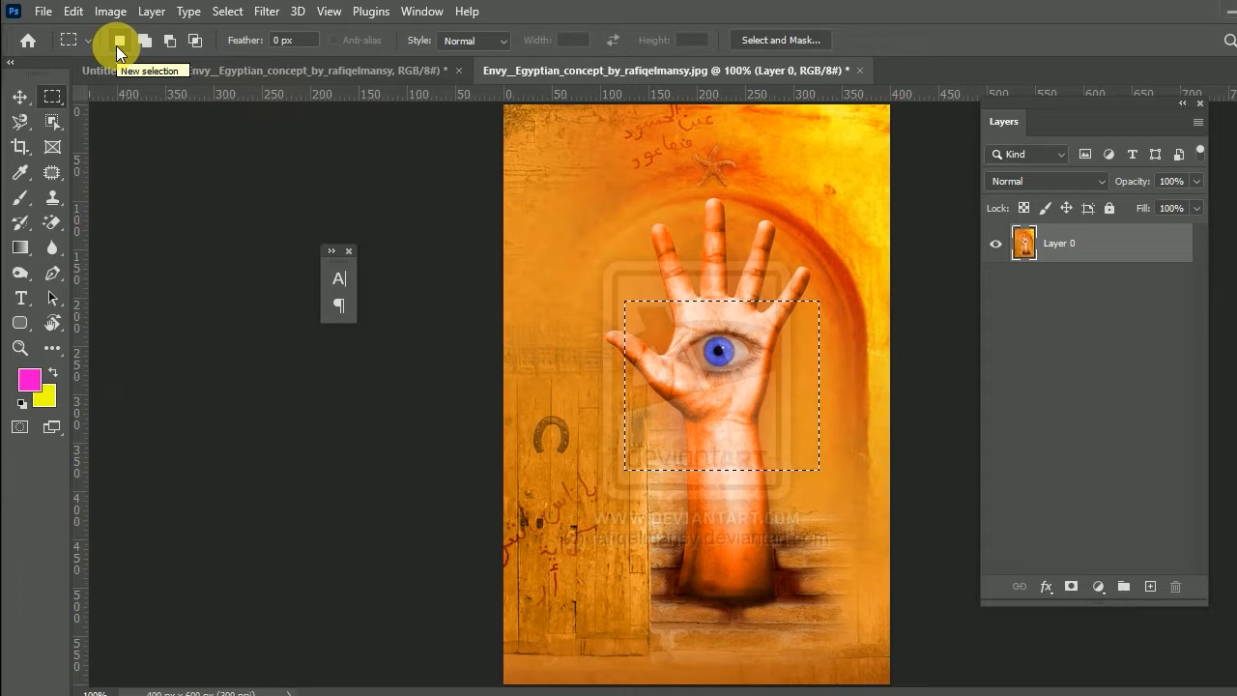
drag(745, 408, 756, 332)
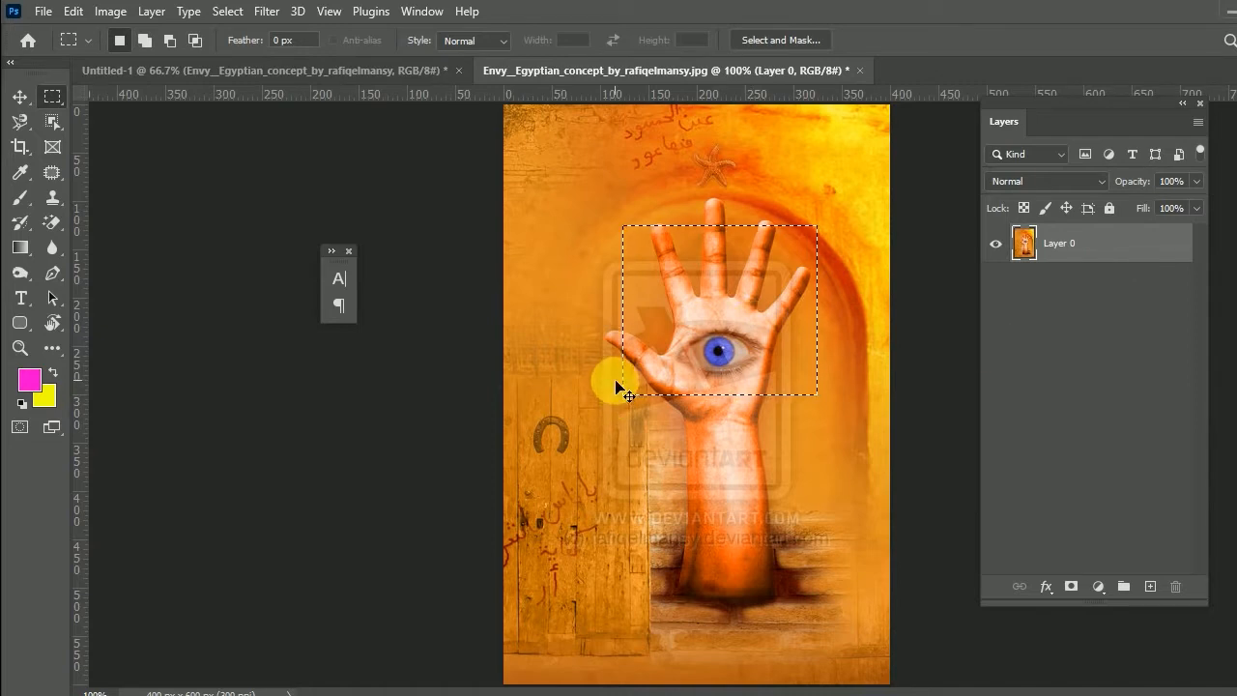
Copy the selected hand area into Untitled-1 as a new layer and delete the full placed image layer
drag(636, 343, 622, 284)
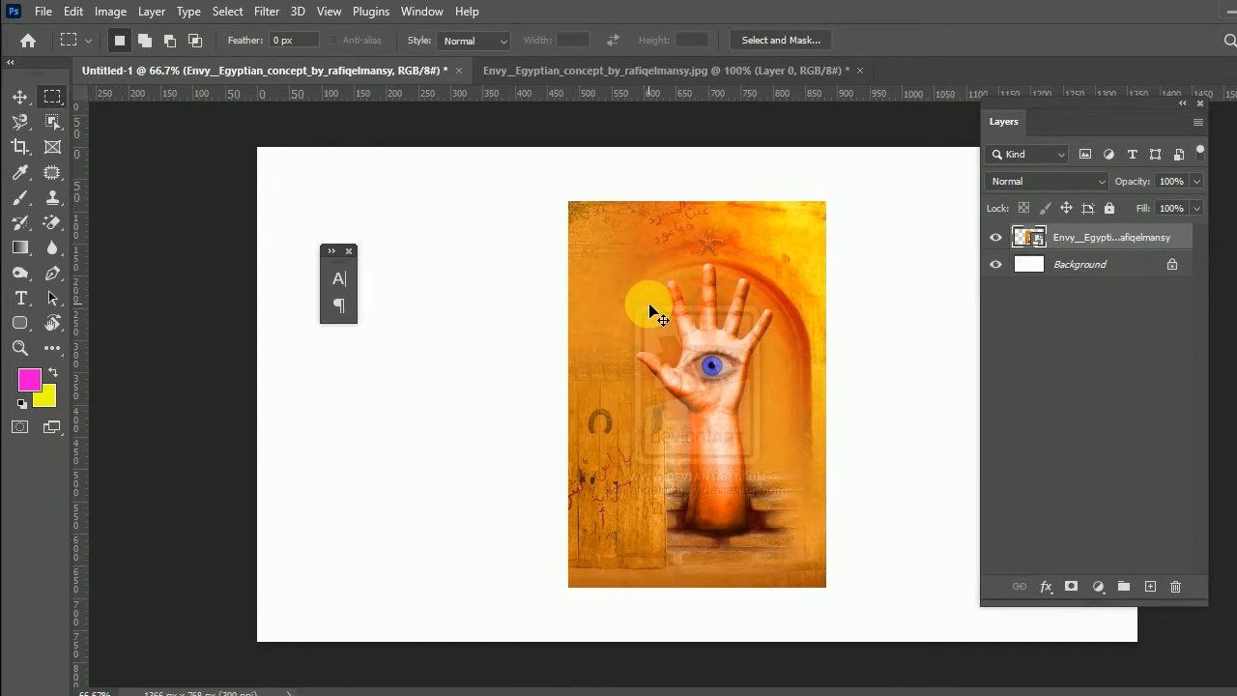
key(ctrl+v)
click(20, 97)
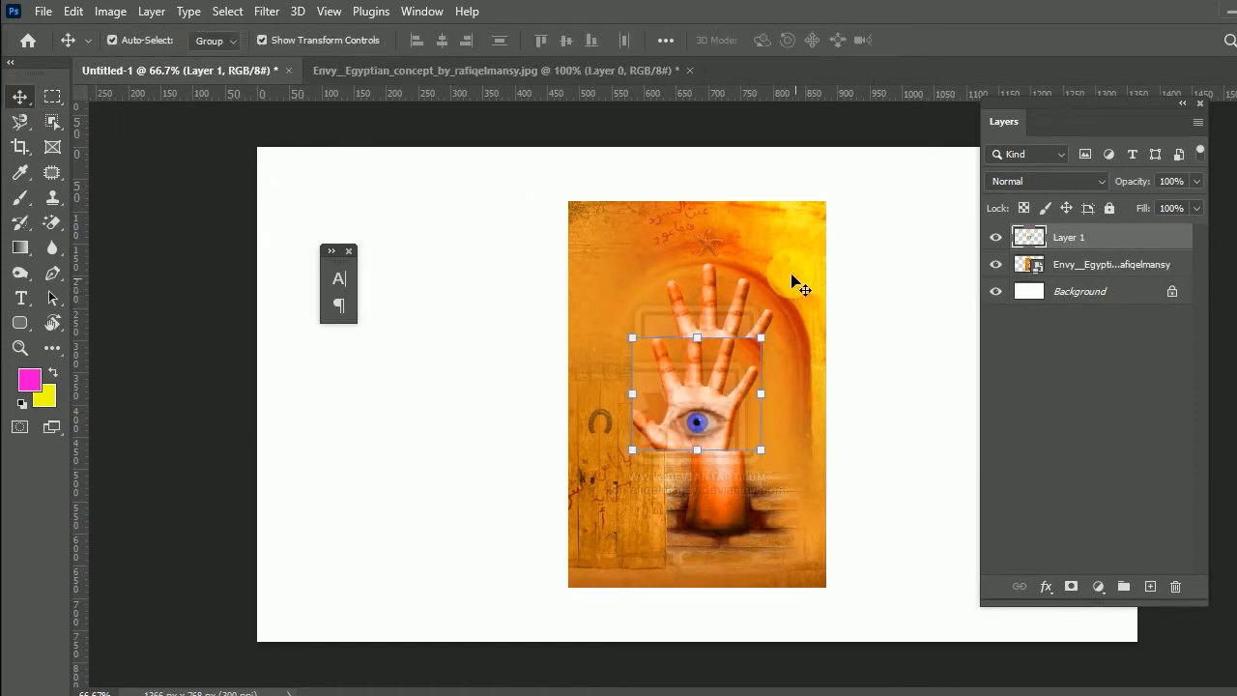
click(792, 275)
key(Delete)
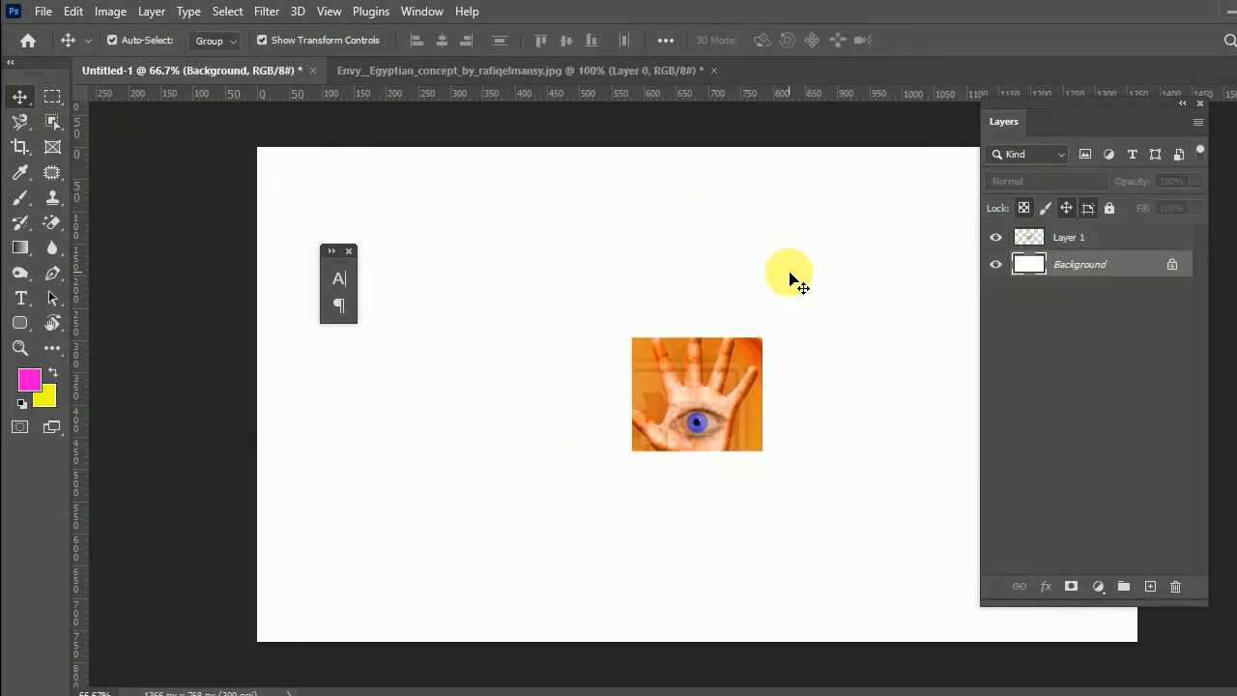
Return to the Envy image document, try moving the selected hand pixels down over the forearm, and undo the move
click(515, 66)
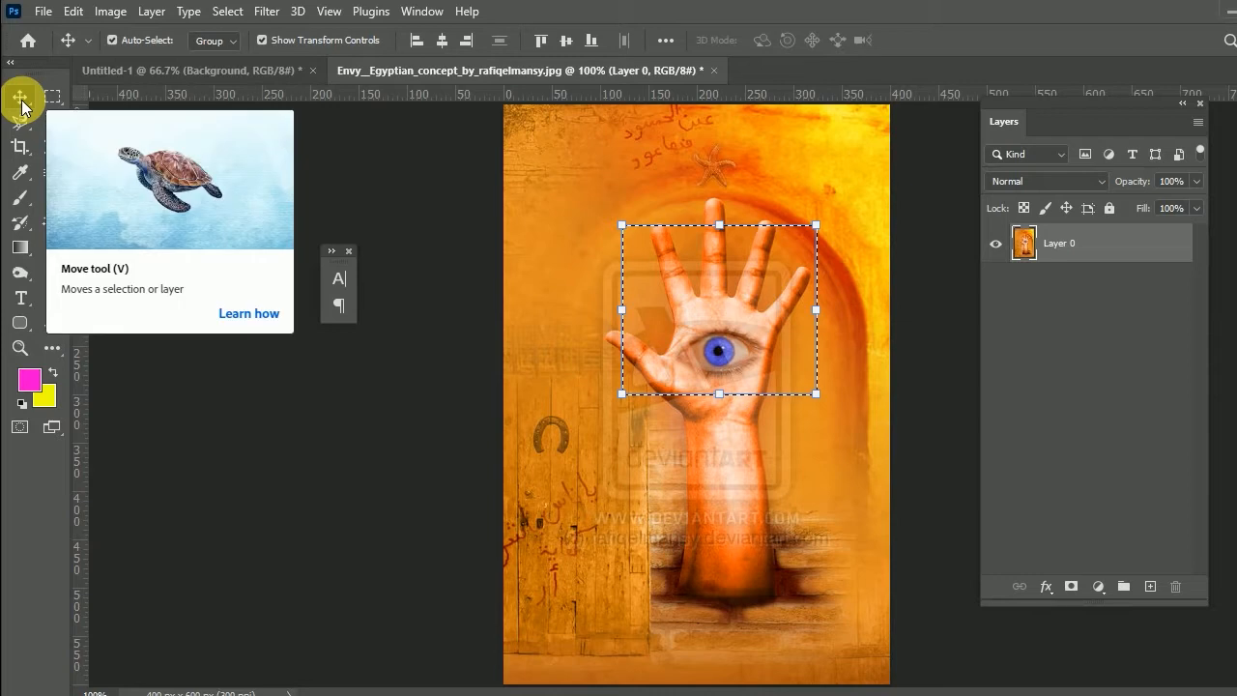
drag(770, 334, 767, 530)
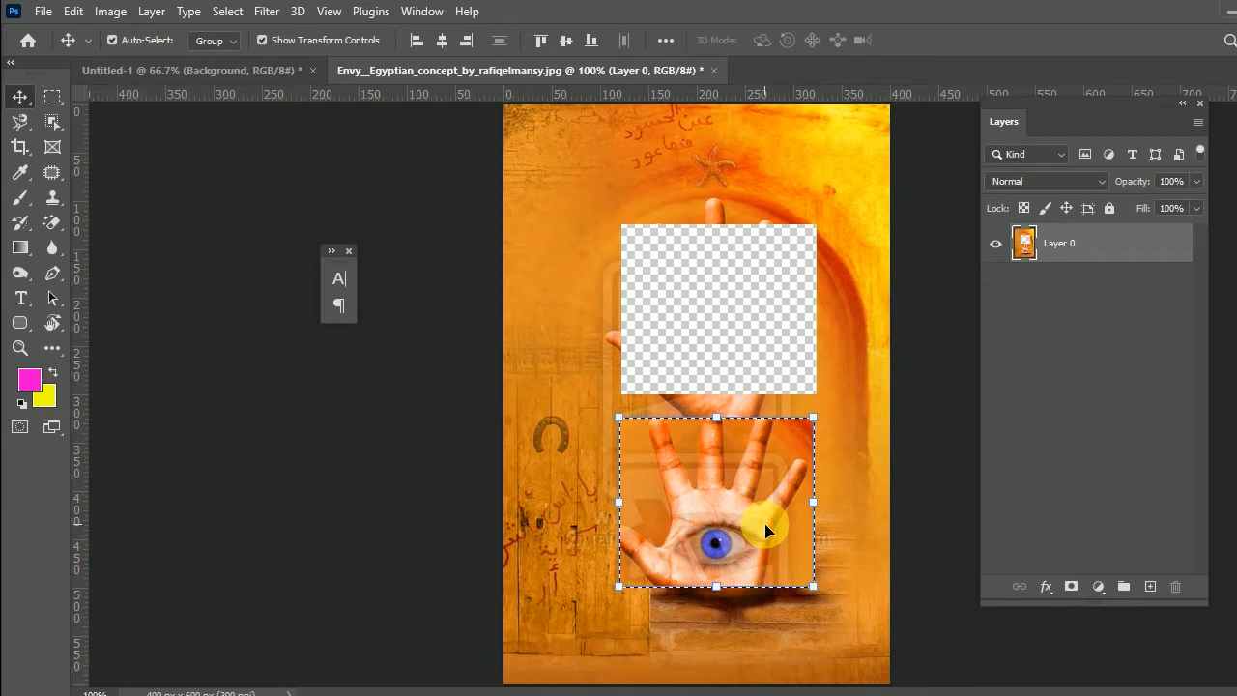
key(ctrl+z)
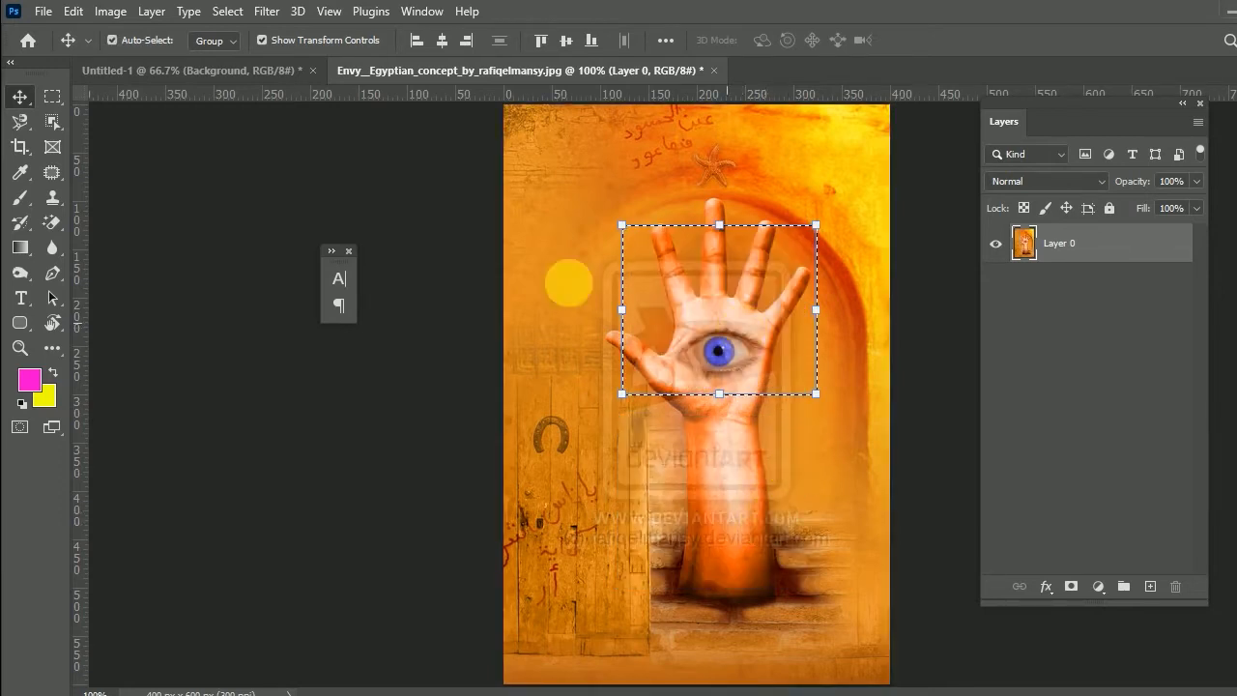
Shift only the selection outline slightly to the right using the Rectangular Marquee tool
click(52, 96)
mouse_move(754, 324)
mouse_down()
mouse_move(756, 510)
mouse_move(763, 319)
mouse_up()
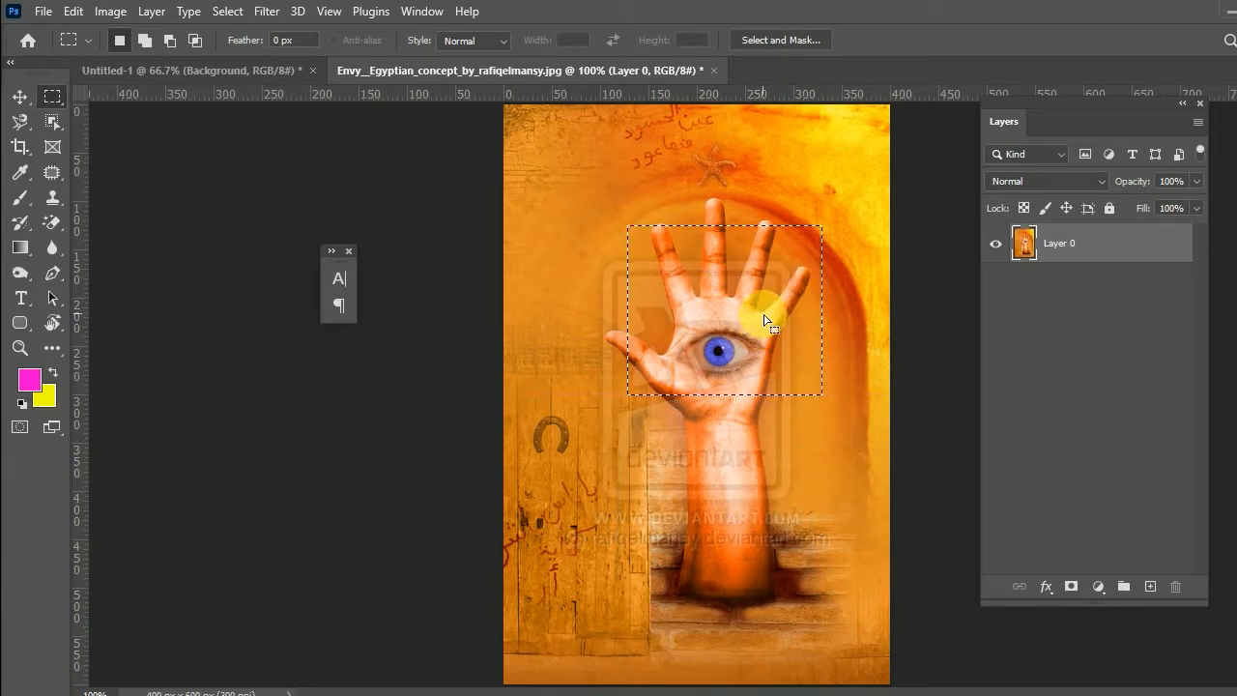
Try moving the selected hand pixels down over the forearm with the Move tool, and undo the move
click(32, 102)
drag(702, 274, 693, 483)
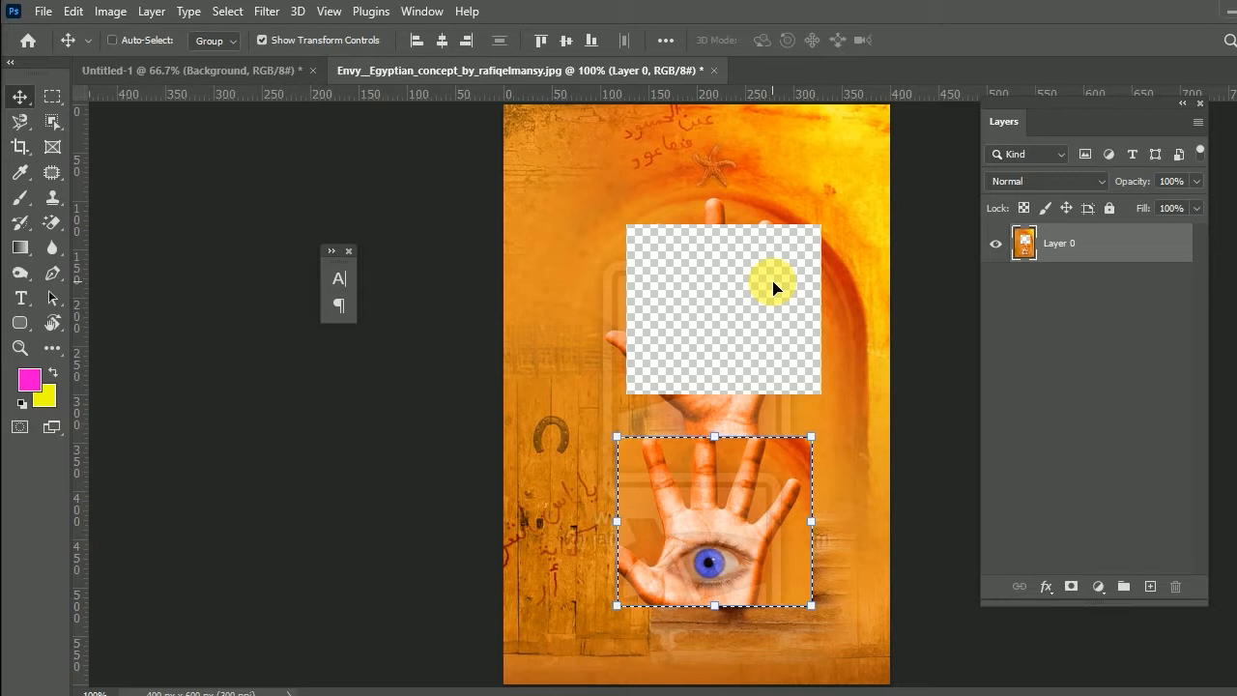
key(ctrl+z)
Copy the selected hand area into Untitled-1 as a second cutout layer, and deselect the area back in the Envy image
drag(773, 276, 532, 391)
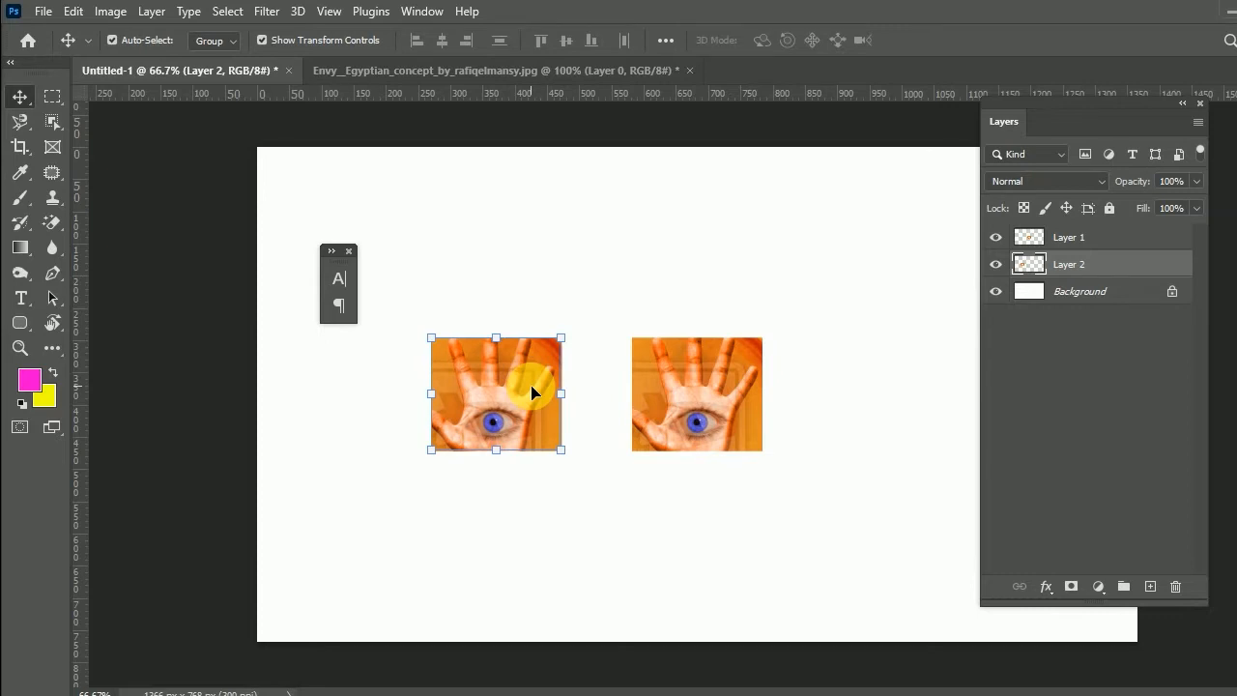
click(415, 71)
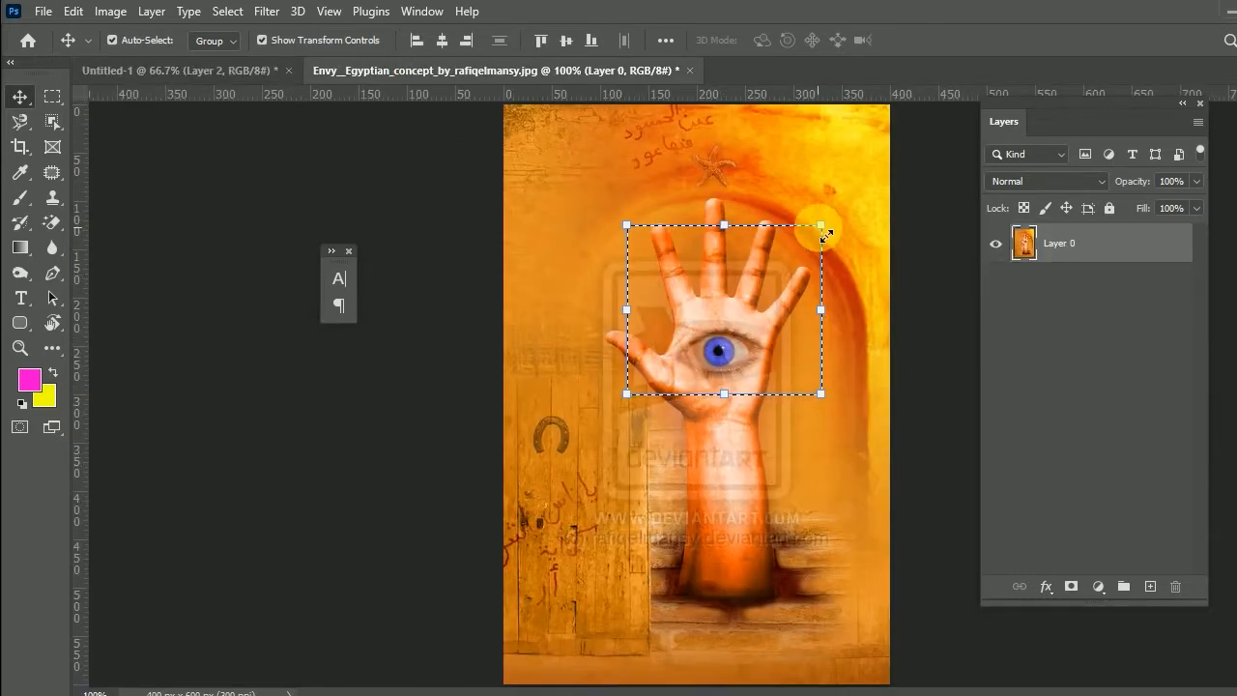
key(ctrl)
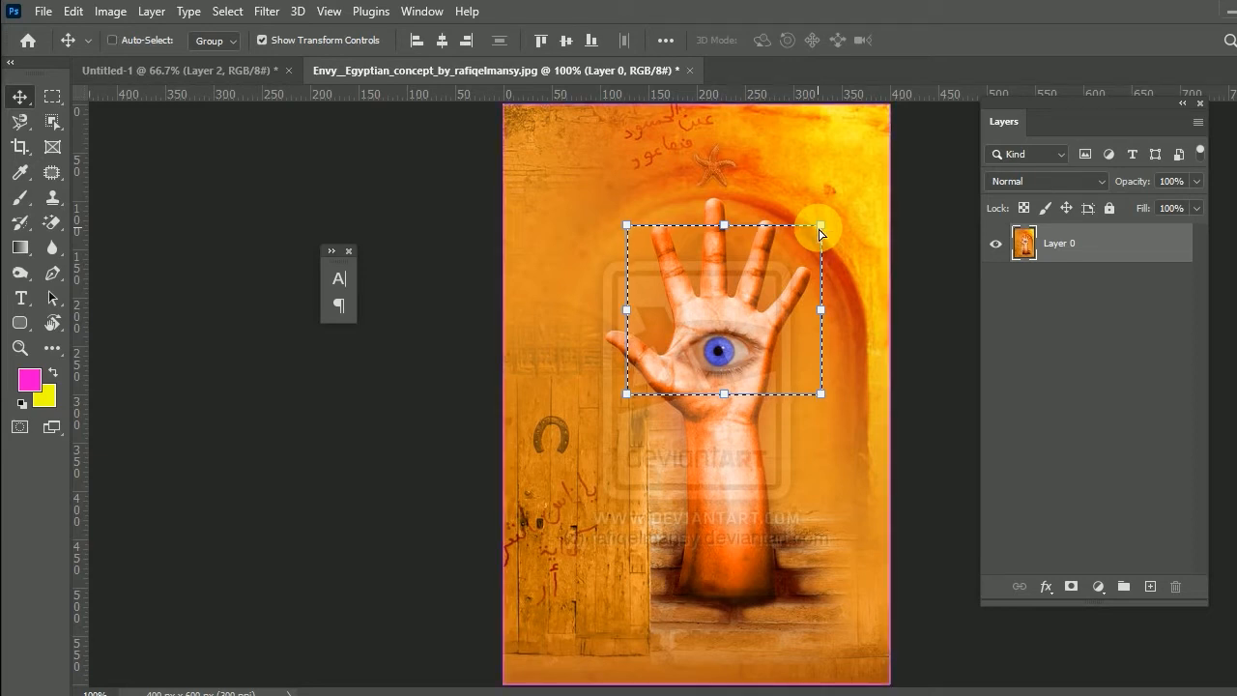
key(ctrl+d)
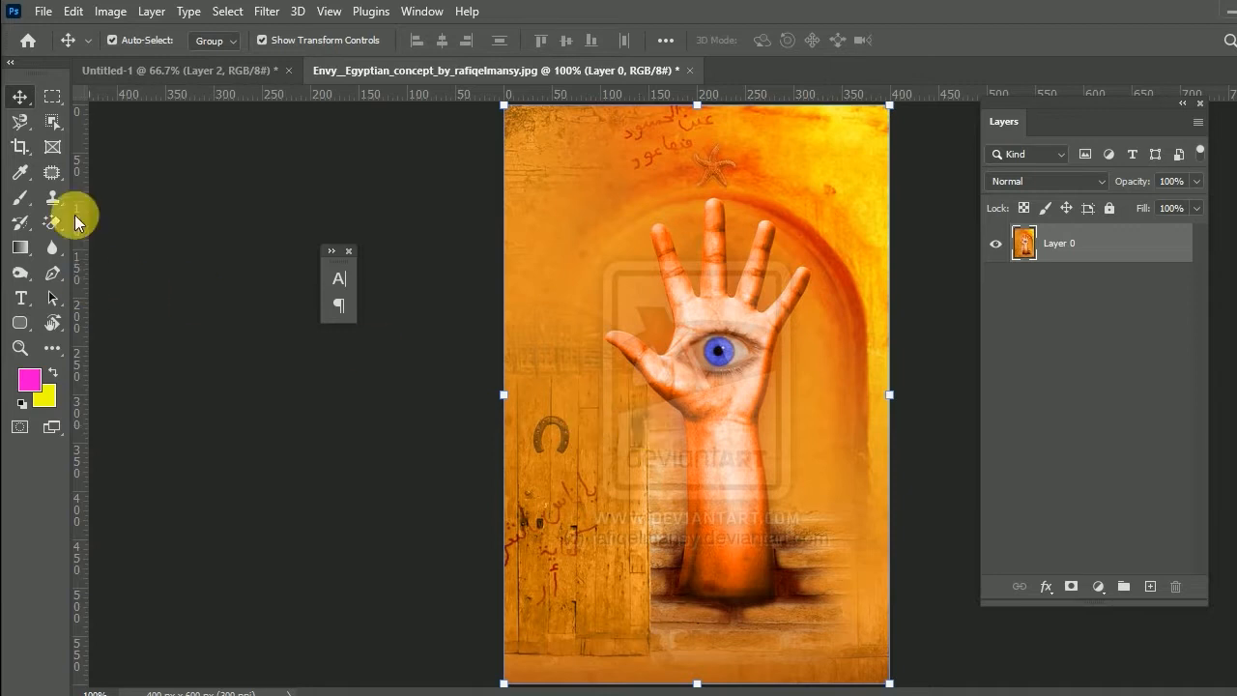
Draw a rectangular marquee over the palm and extend it with added rectangles above, below and on both sides
click(53, 97)
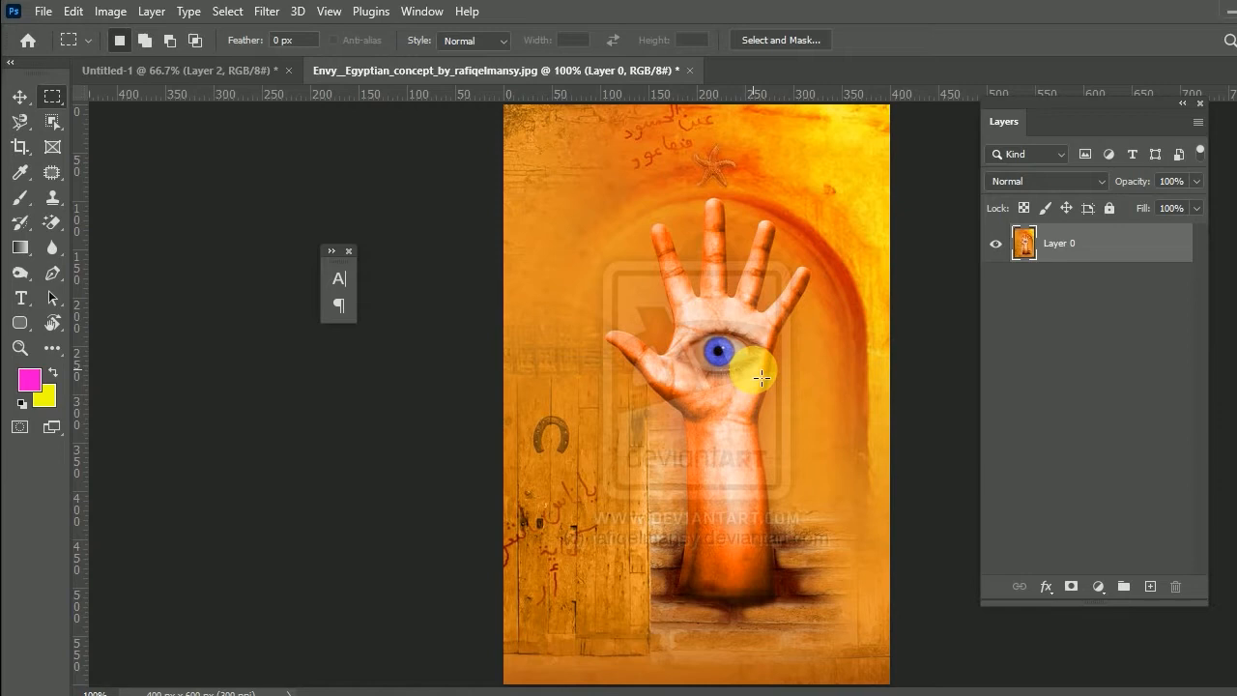
drag(588, 254, 761, 426)
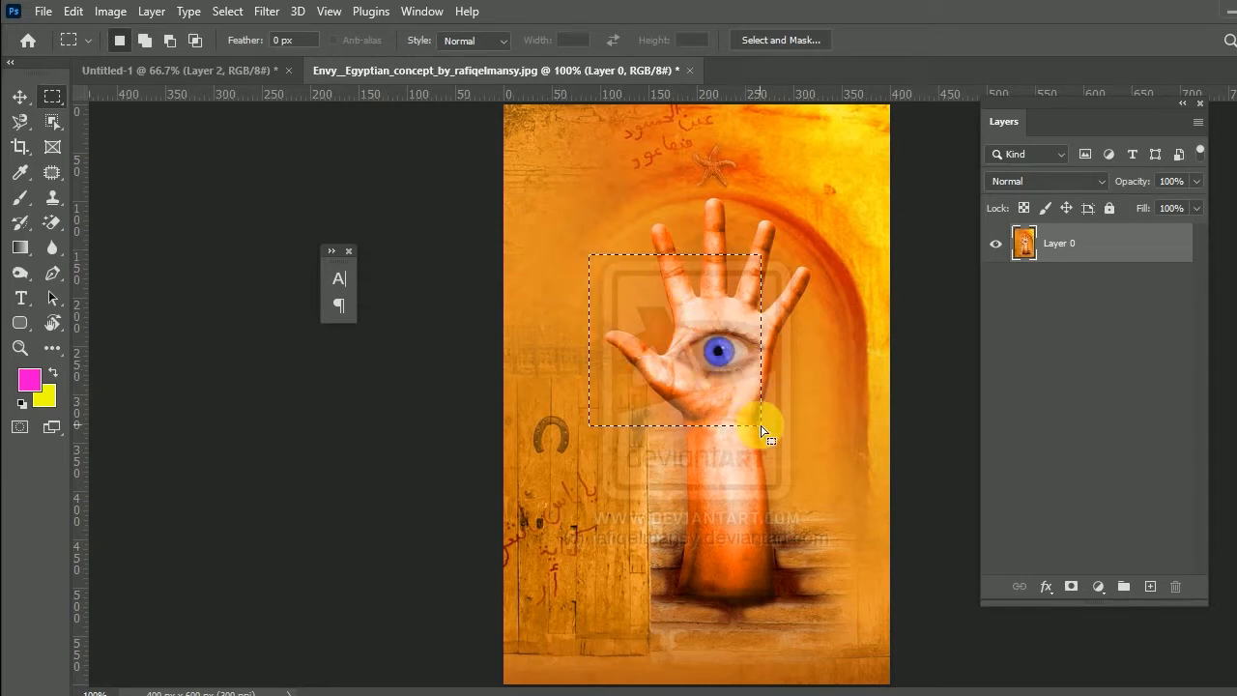
key(shift)
drag(611, 207, 711, 254)
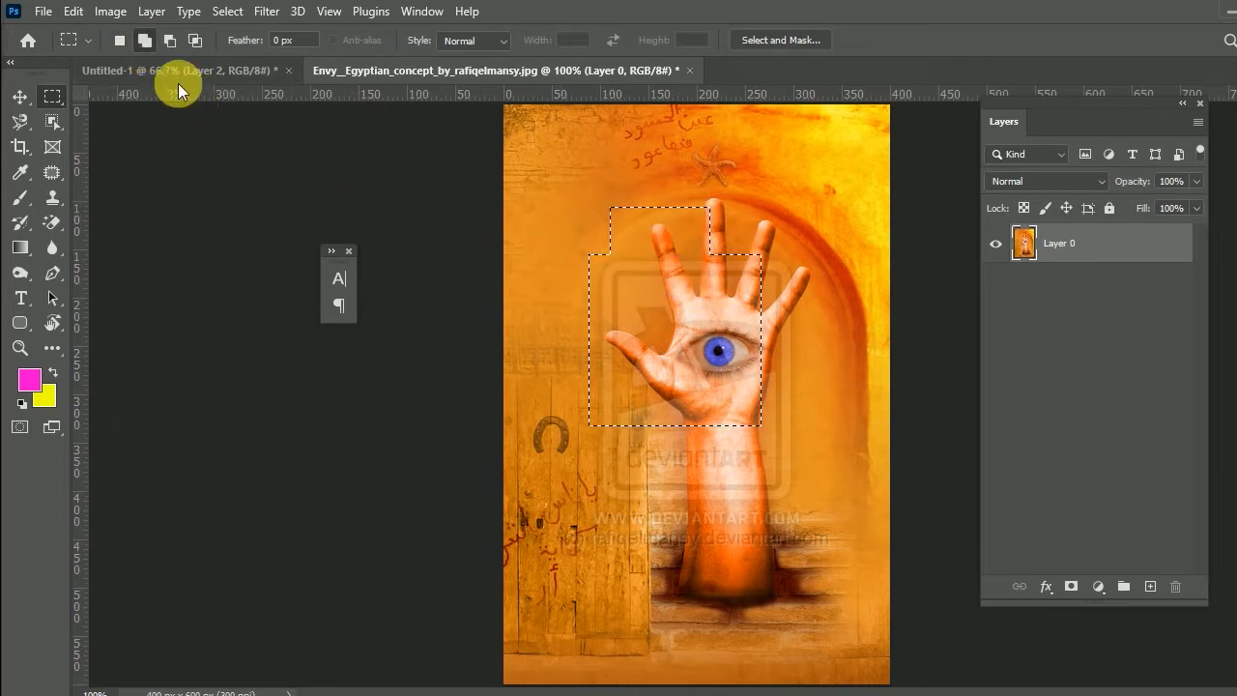
drag(817, 315, 711, 353)
drag(654, 497, 717, 392)
drag(597, 520, 648, 404)
drag(567, 359, 604, 348)
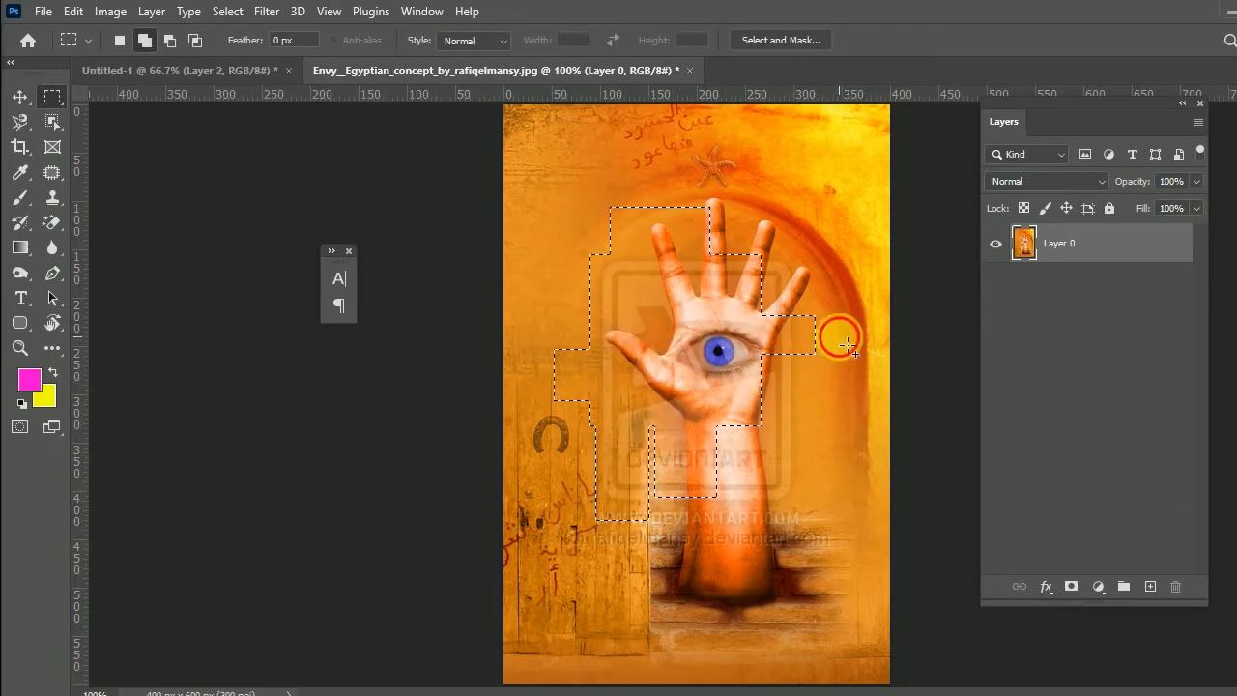
drag(840, 337, 726, 378)
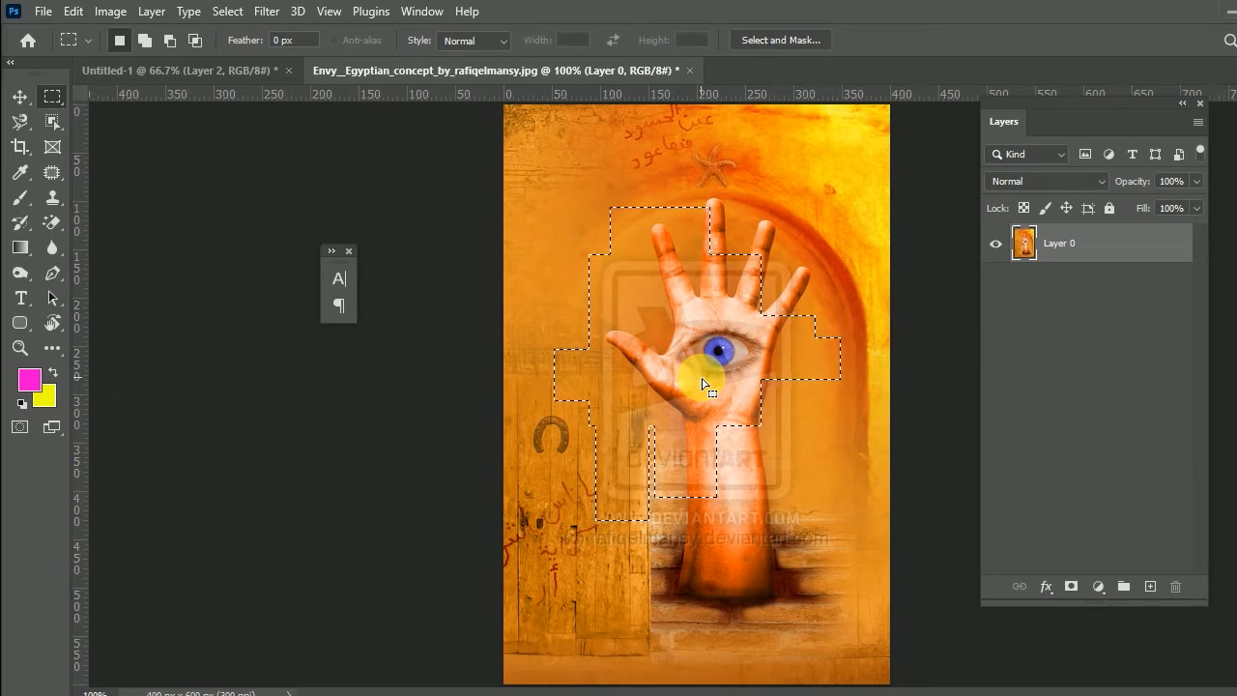
Subtract rectangular areas from the selection along its outer edge, beside the eye, and in a narrow strip between the fingers
drag(544, 351, 585, 375)
drag(564, 286, 599, 304)
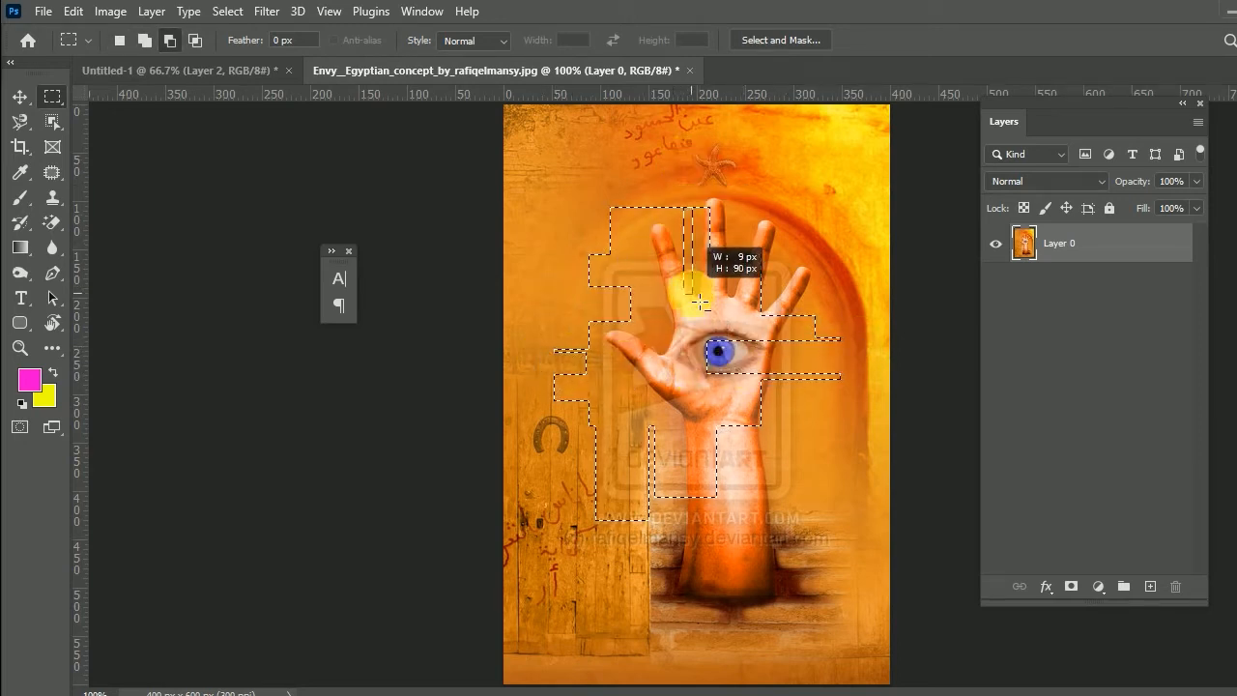
drag(700, 303, 698, 305)
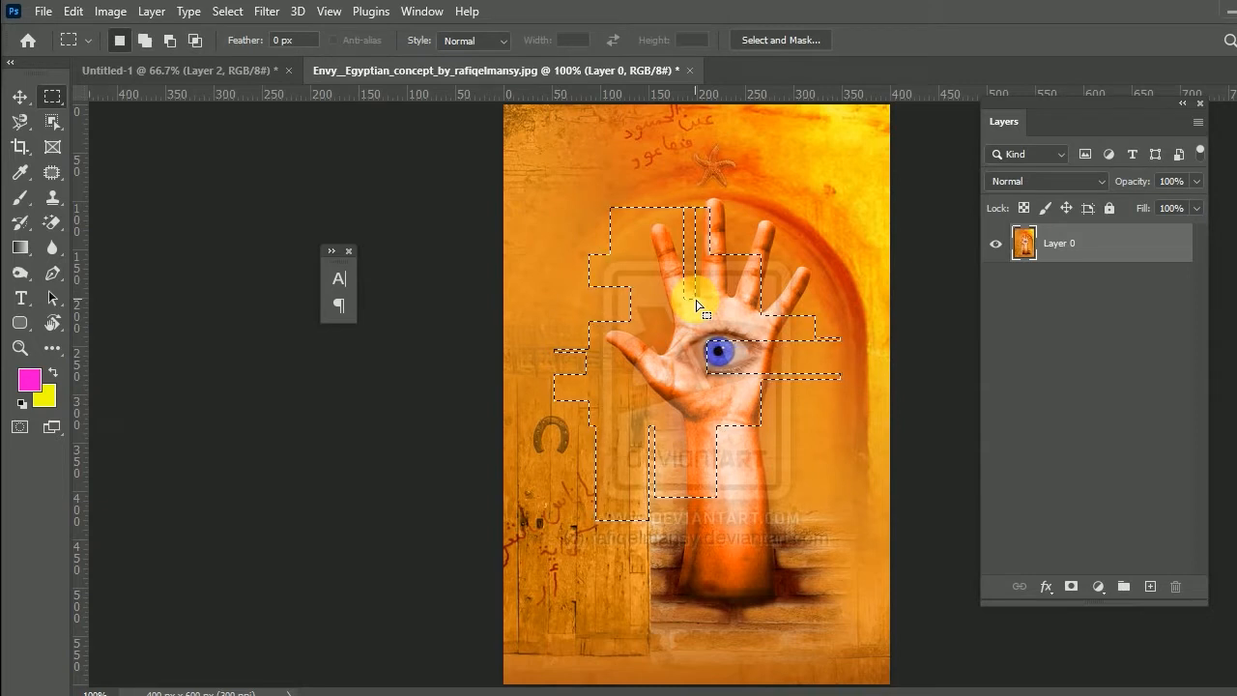
Intersect the selection with a rectangle around the palm, keeping only the overlapping area
key(alt)
key(shift+alt)
drag(597, 257, 845, 407)
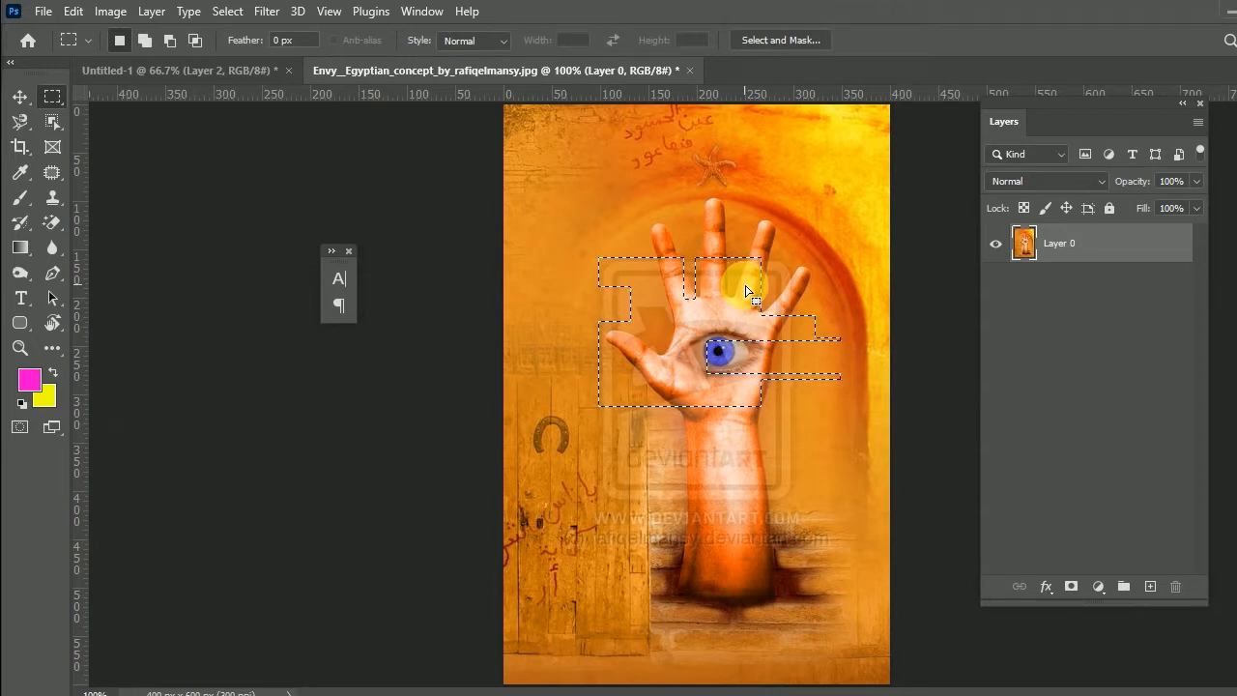
Add a new empty layer above Layer 0 and change the foreground color to a muted pink
click(1153, 586)
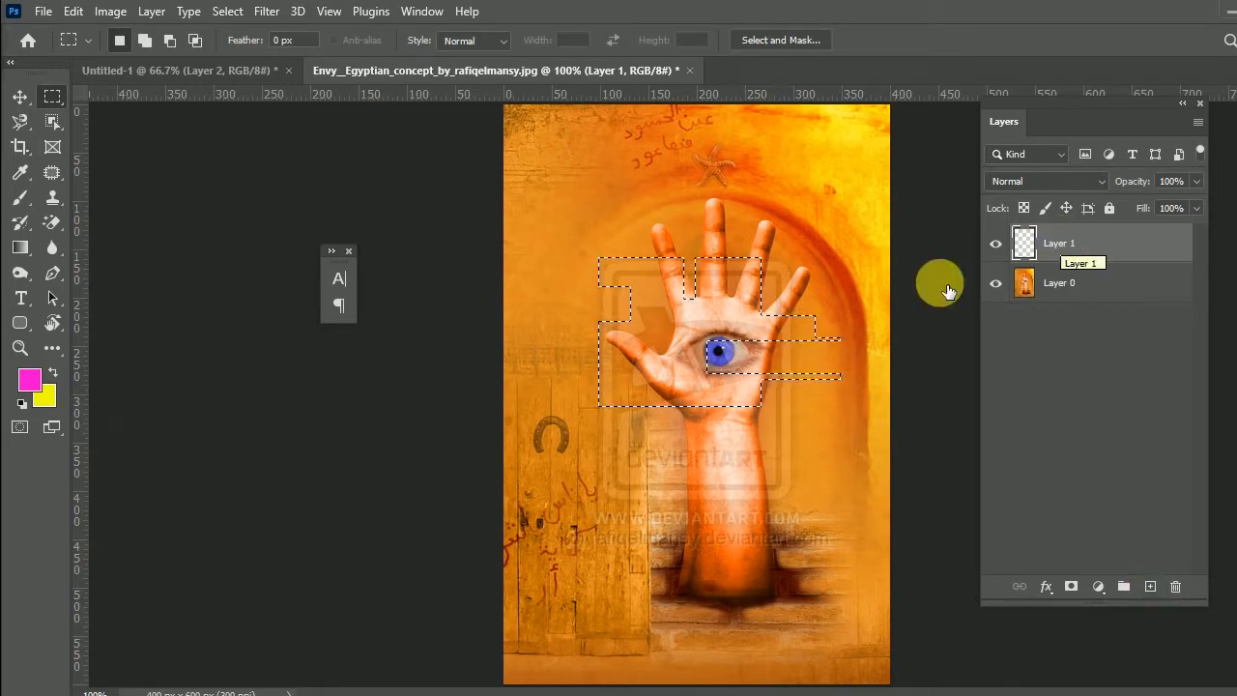
click(29, 382)
drag(277, 211, 207, 179)
click(532, 127)
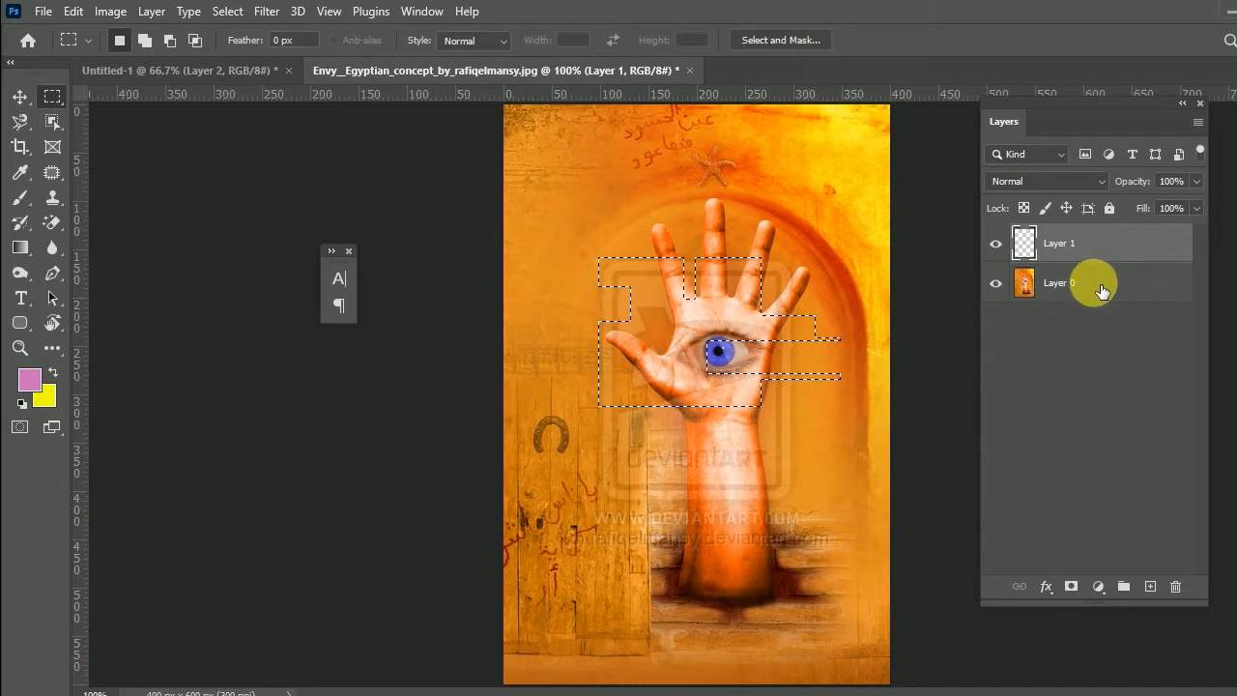
Try filling the selection on Layer 0 with the foreground color, and undo the fill
click(1103, 288)
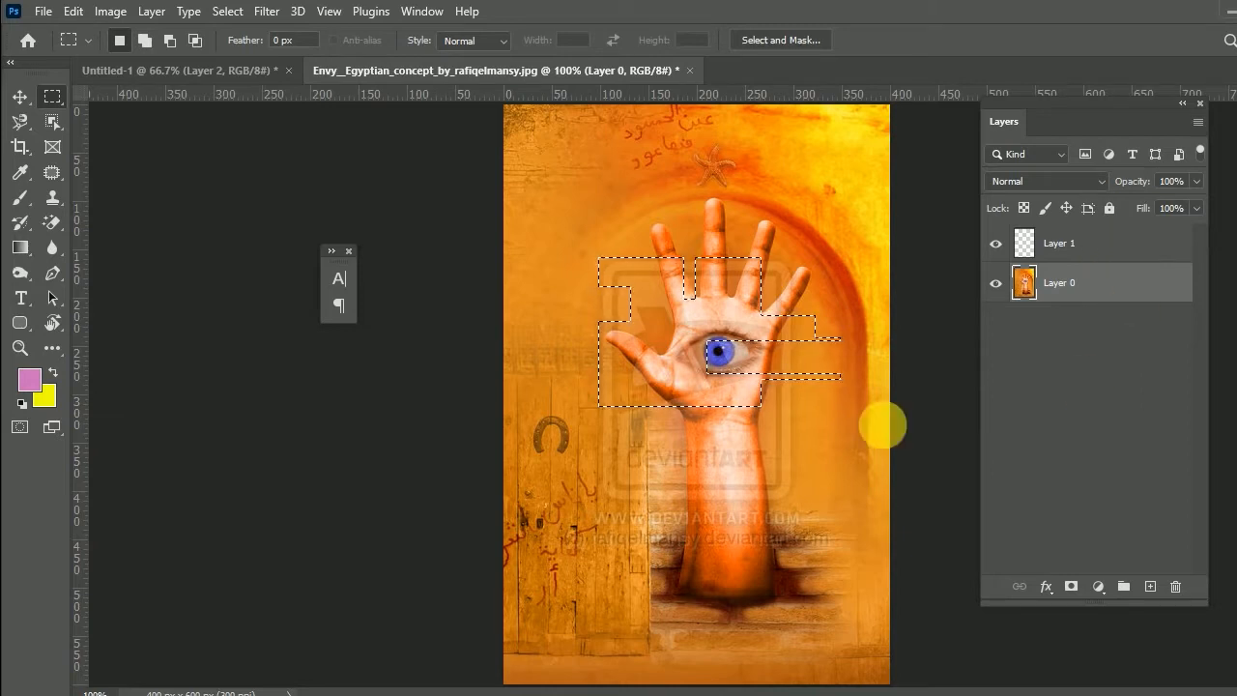
key(alt+BackSpace)
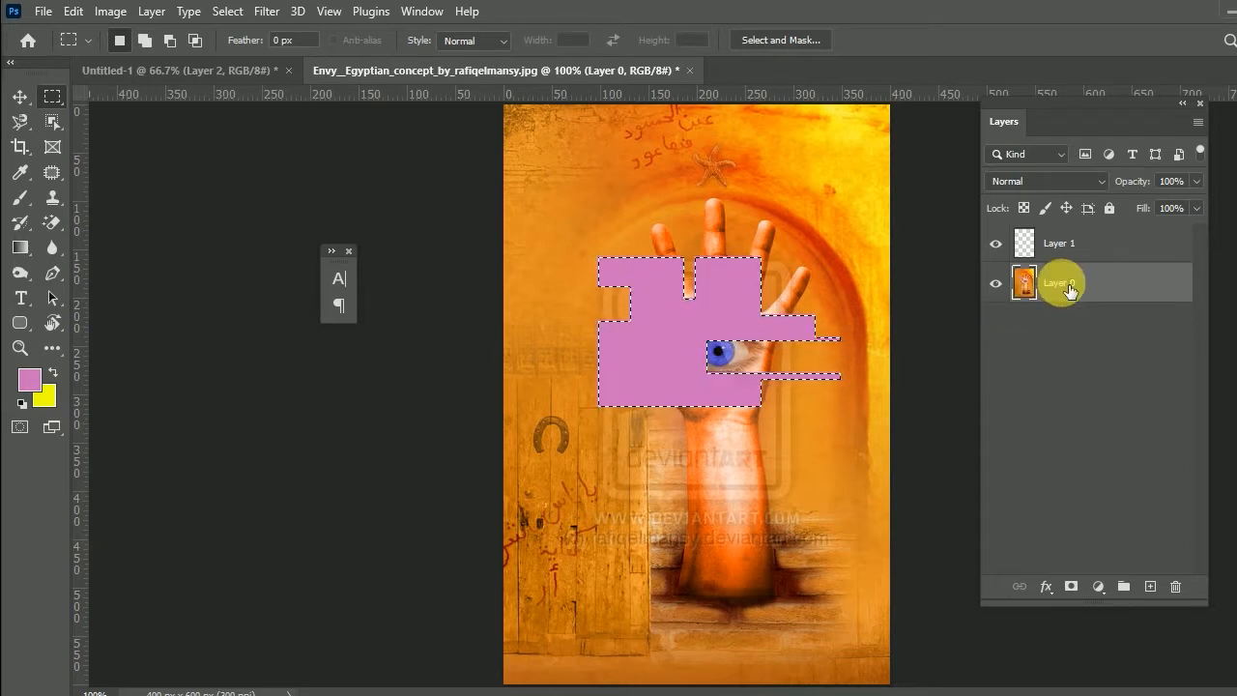
key(ctrl+z)
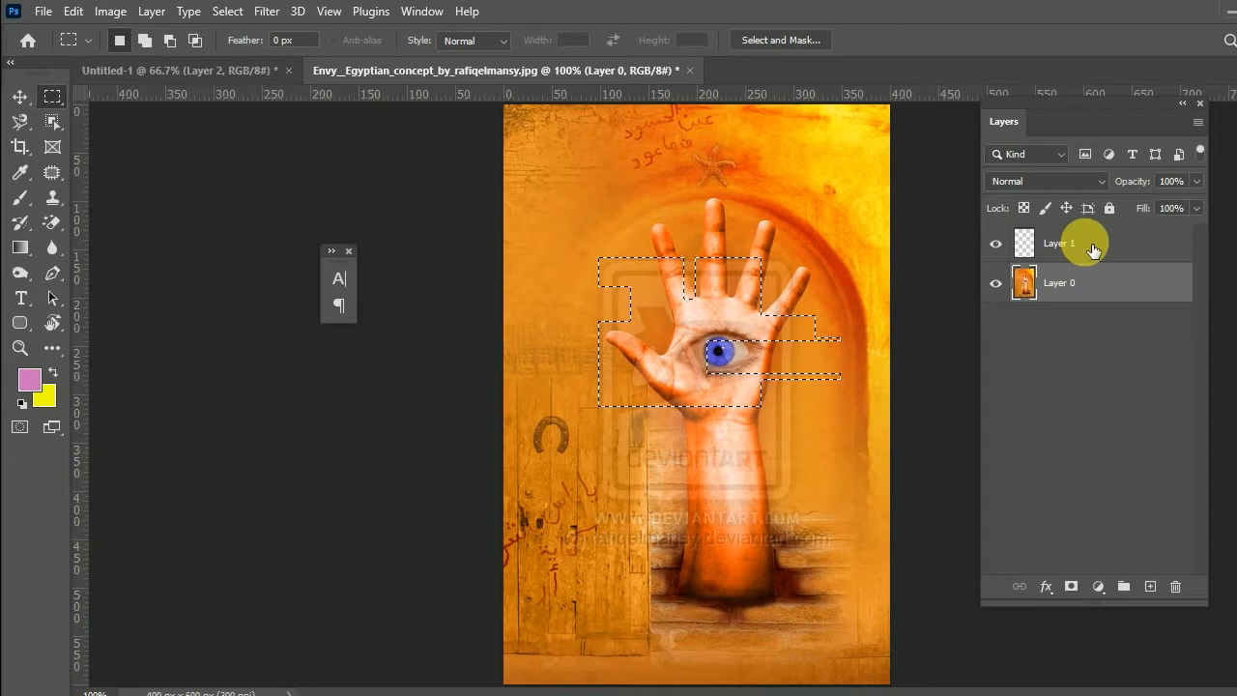
Fill the selection on Layer 1 with the pink foreground color, and shift the deselected shape slightly down over the palm
click(1092, 249)
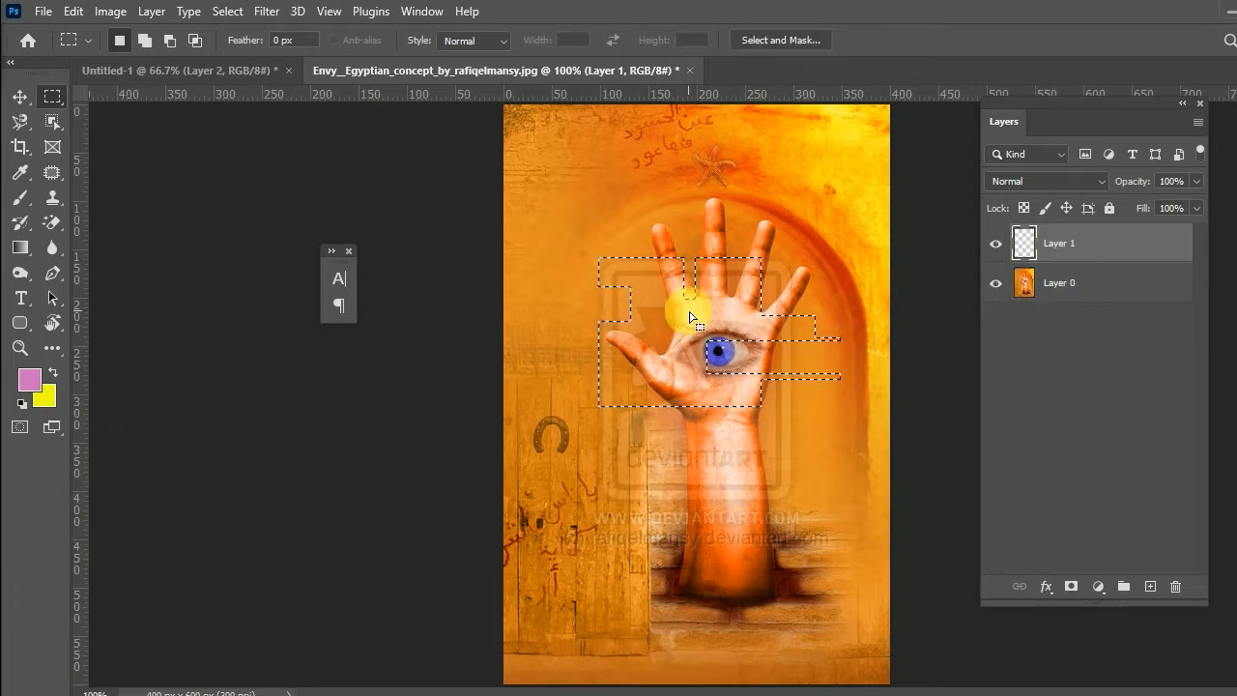
key(alt+BackSpace)
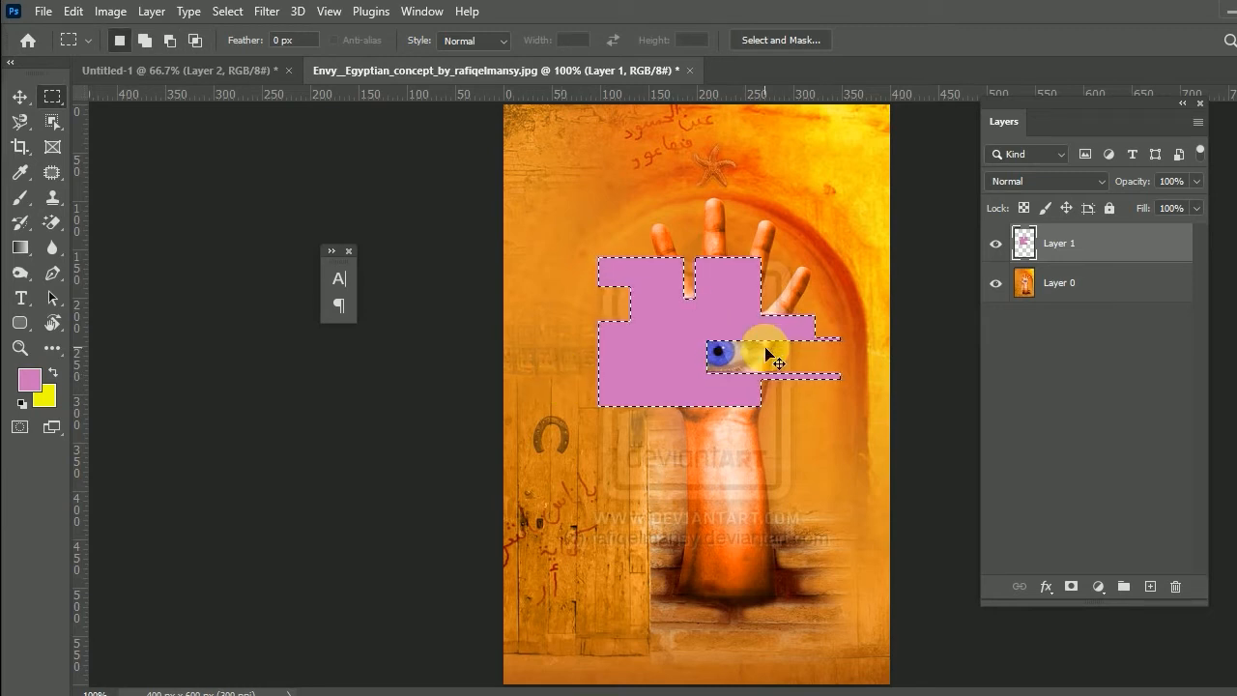
key(ctrl+d)
click(20, 97)
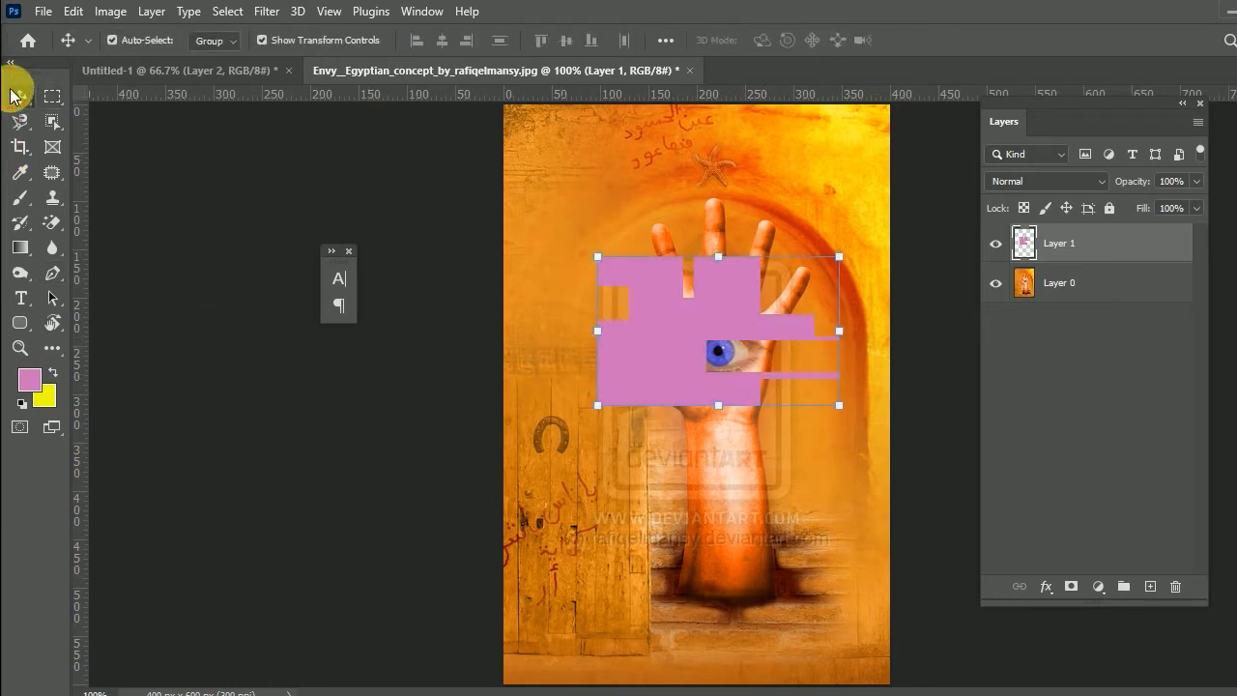
drag(699, 314, 753, 322)
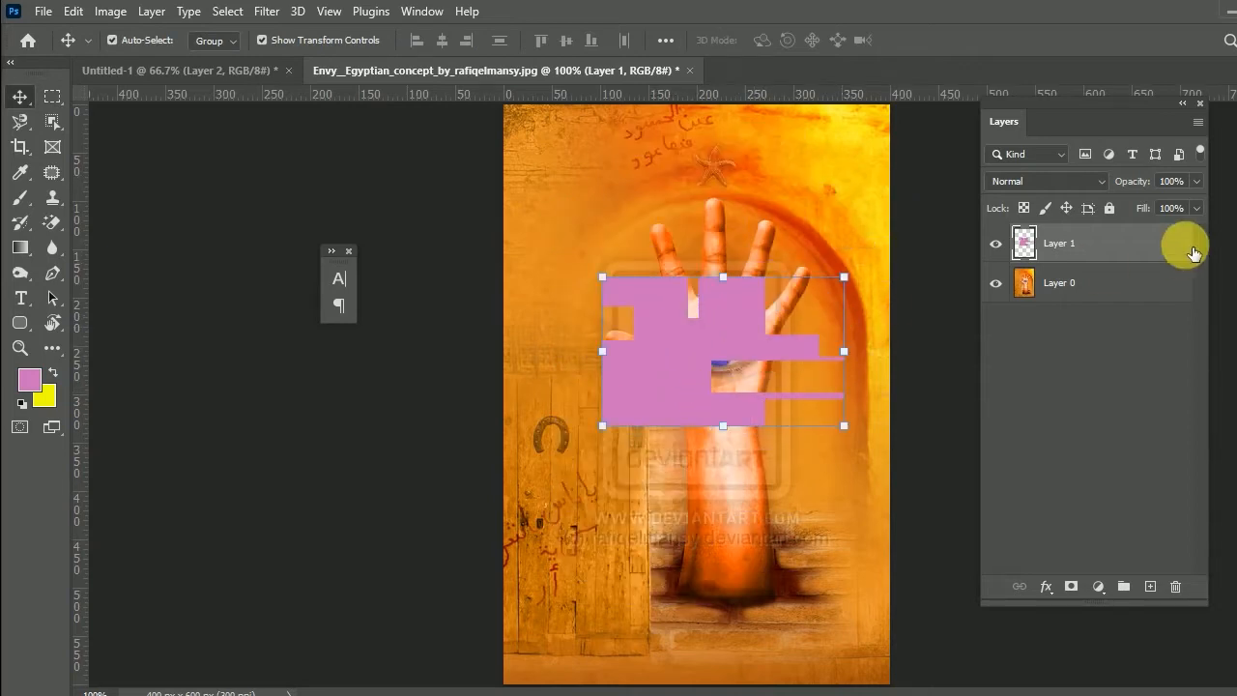
Set the pink shape's blend mode to Overlay, and delete Layer 1 after viewing the effect
click(1044, 183)
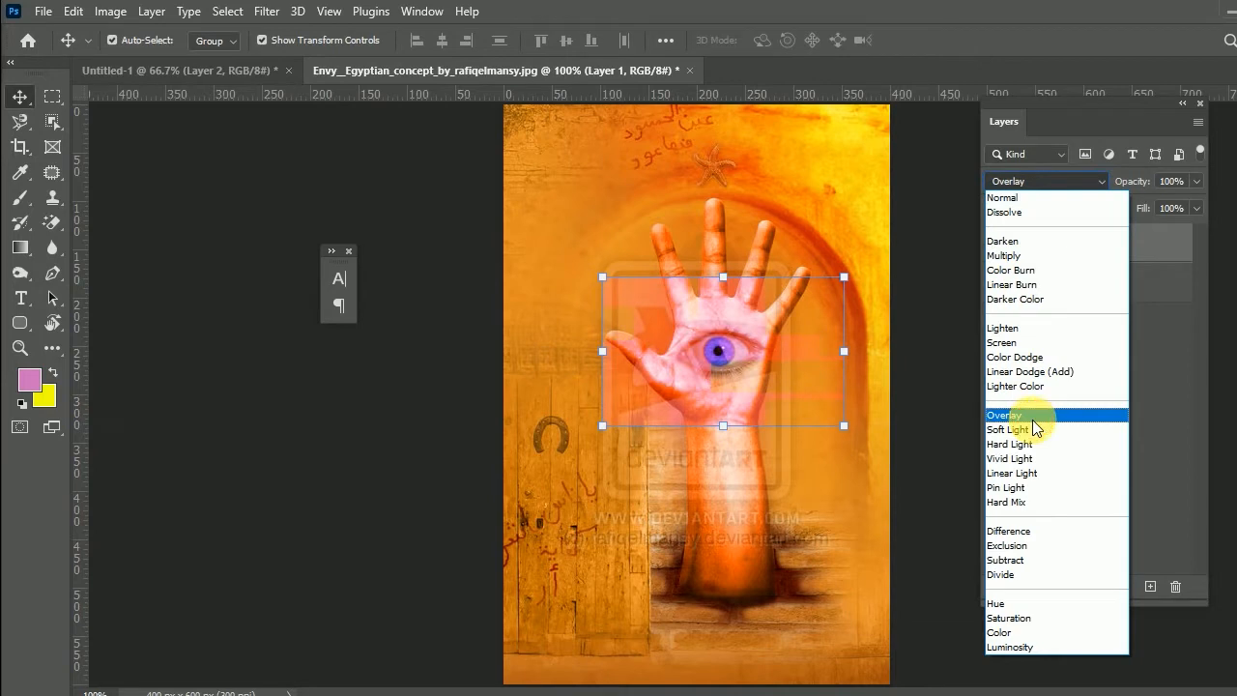
click(1032, 417)
click(926, 348)
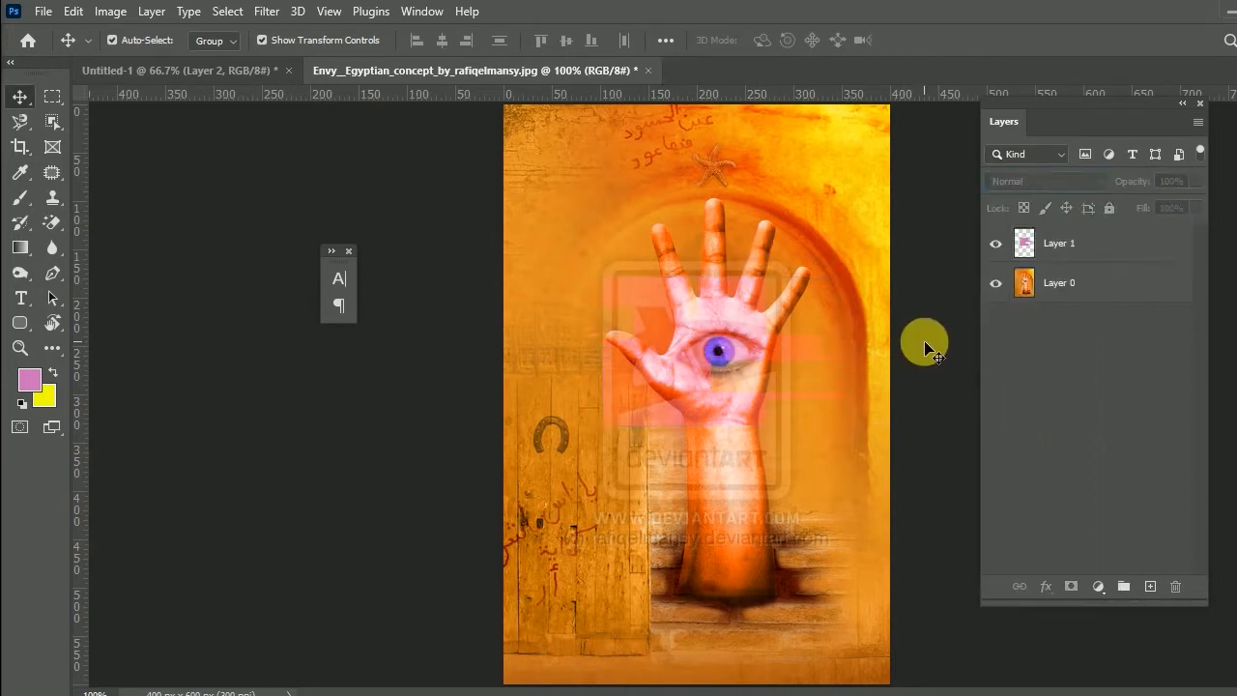
click(718, 352)
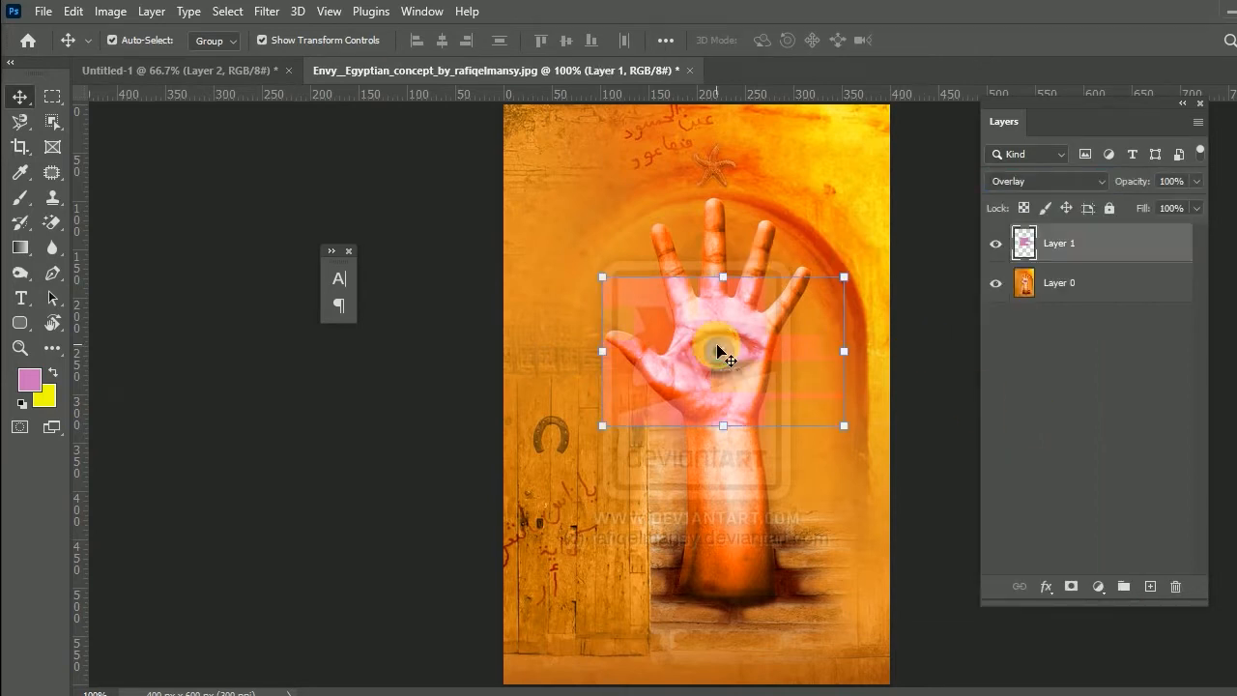
key(Delete)
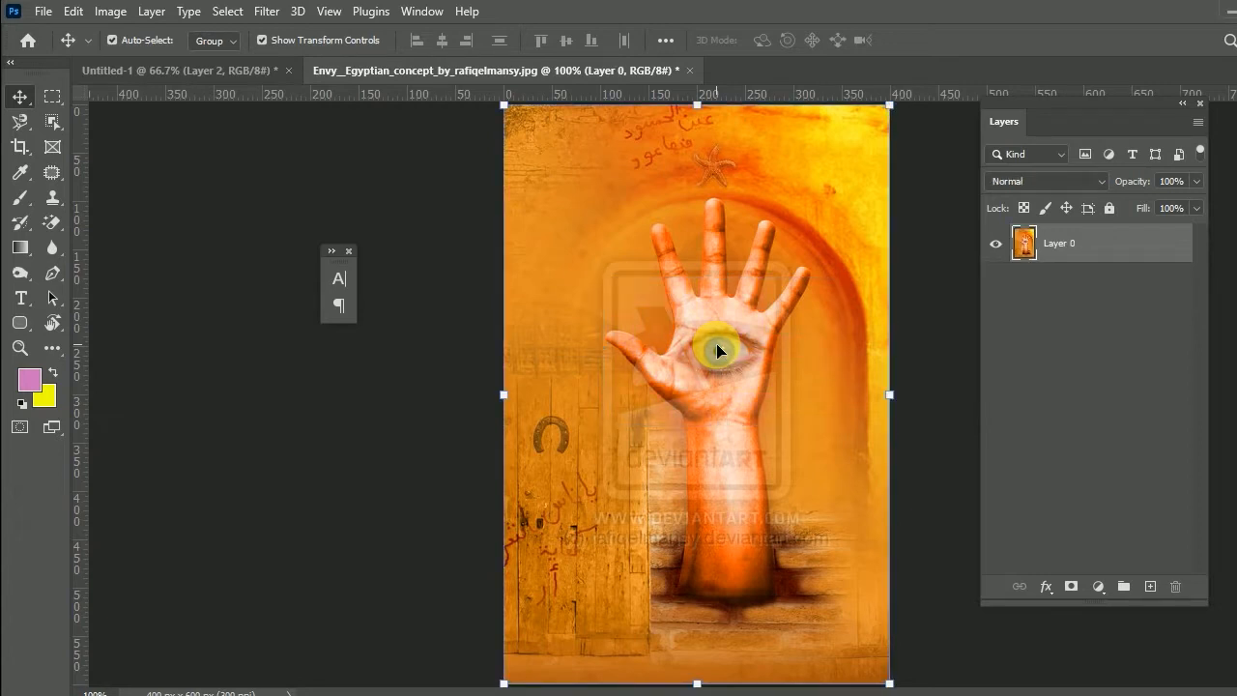
Select a circular area of the hand with the Elliptical Marquee tool and copy it into Untitled-1 as a new layer
click(56, 94)
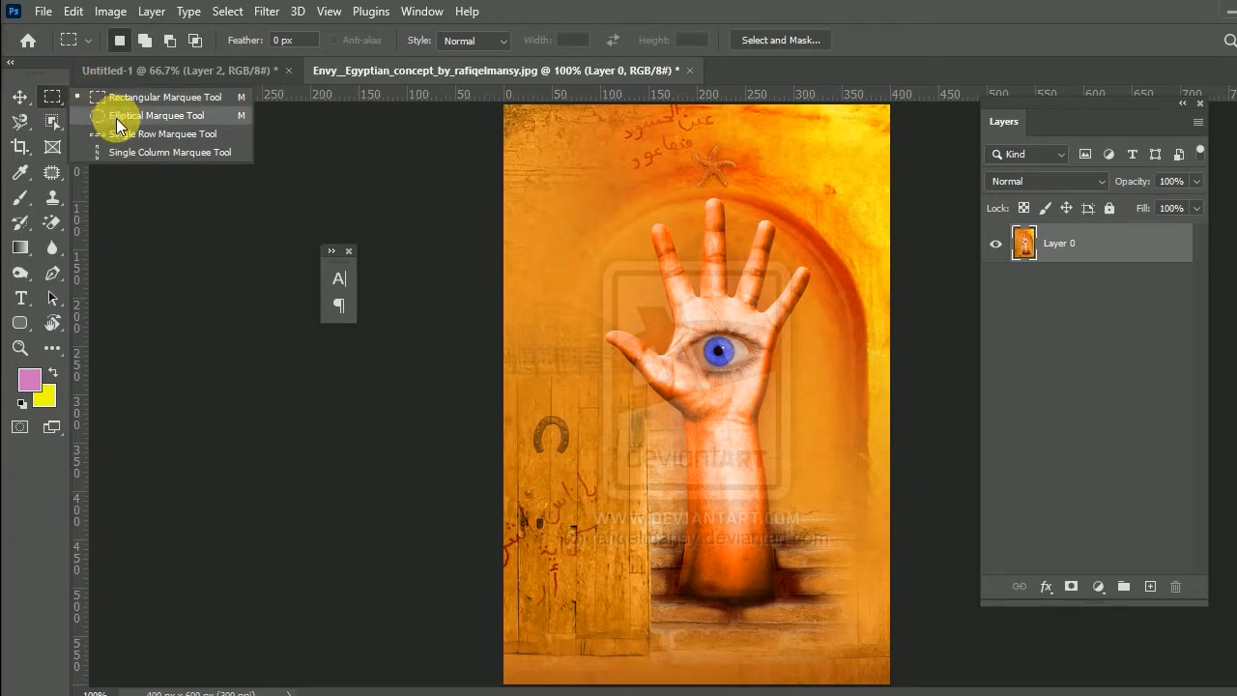
click(116, 116)
drag(644, 297, 750, 414)
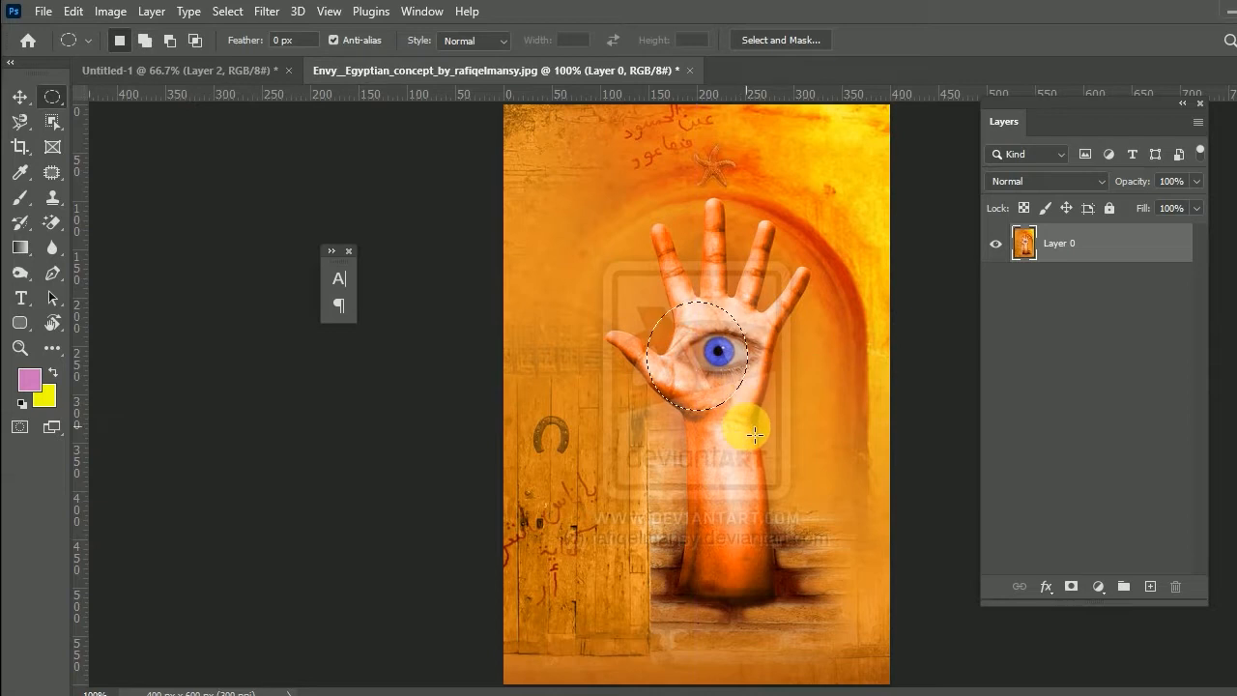
drag(723, 356, 586, 263)
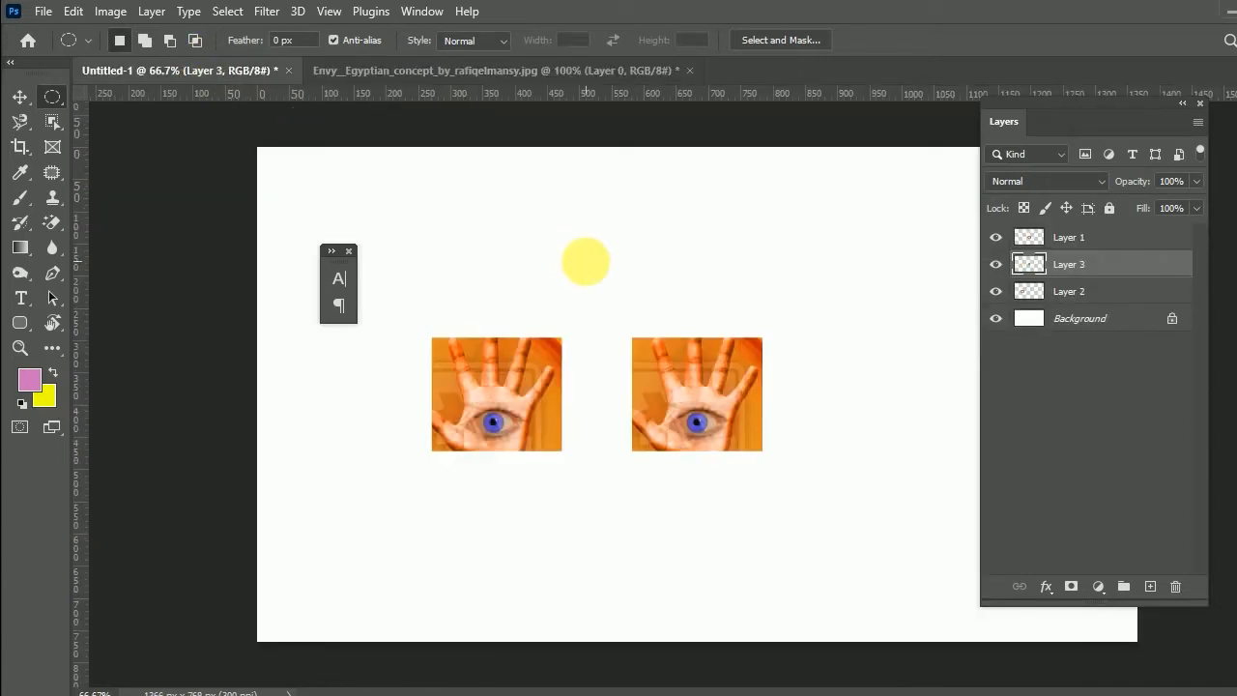
Move the Layer 1 hand picture up and to the right in Untitled-1, and select the circular cutout beneath it
click(20, 97)
drag(702, 383, 800, 290)
click(673, 416)
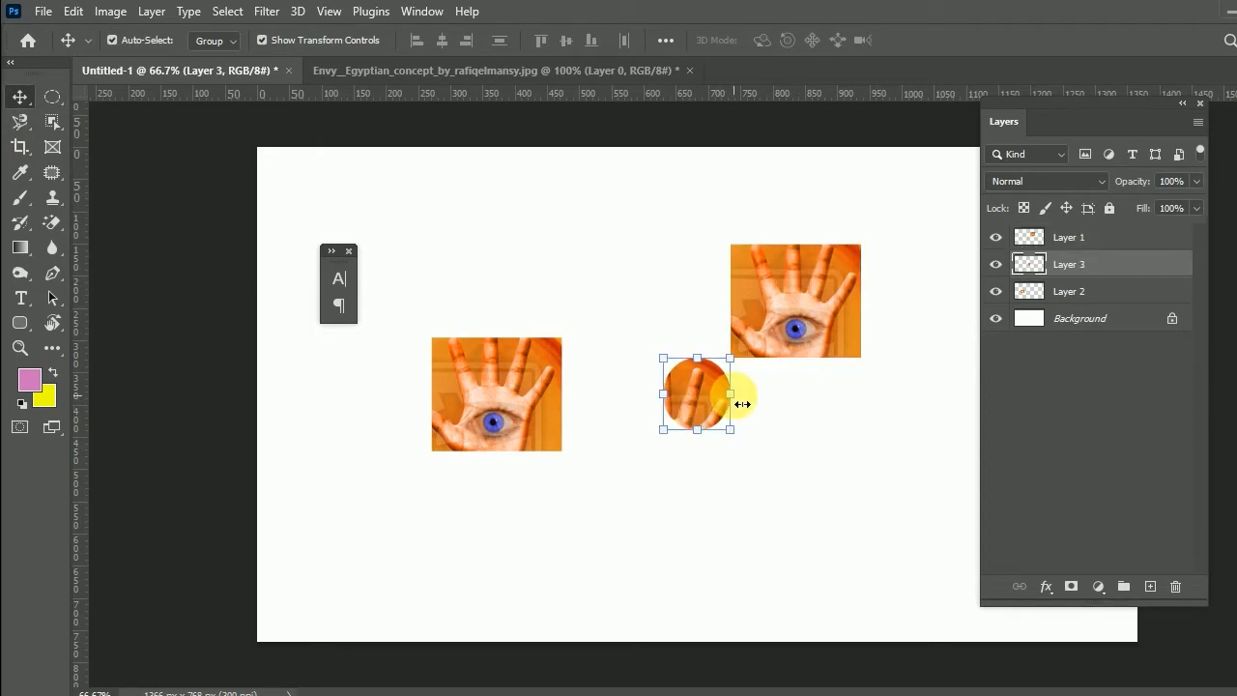
drag(742, 404, 809, 456)
Build a combined selection around the hand in the Envy image from overlapping ellipses in Add to selection mode
click(52, 96)
drag(613, 267, 724, 371)
drag(827, 253, 755, 346)
drag(659, 493, 719, 434)
click(45, 97)
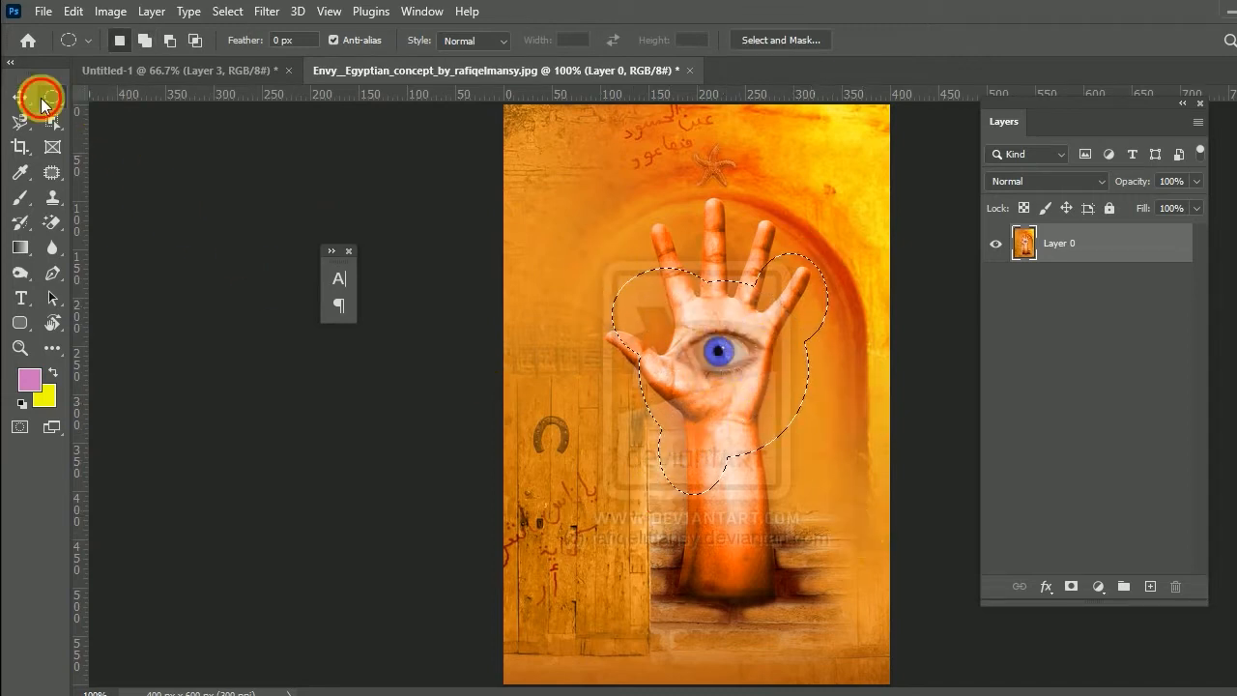
click(109, 115)
drag(623, 222, 754, 305)
drag(828, 176, 708, 301)
Extend the elliptical selection with added rectangles around the thumb, over the forearm and beside the palm using the Rectangular Marquee tool
click(54, 98)
click(128, 95)
drag(585, 329, 658, 409)
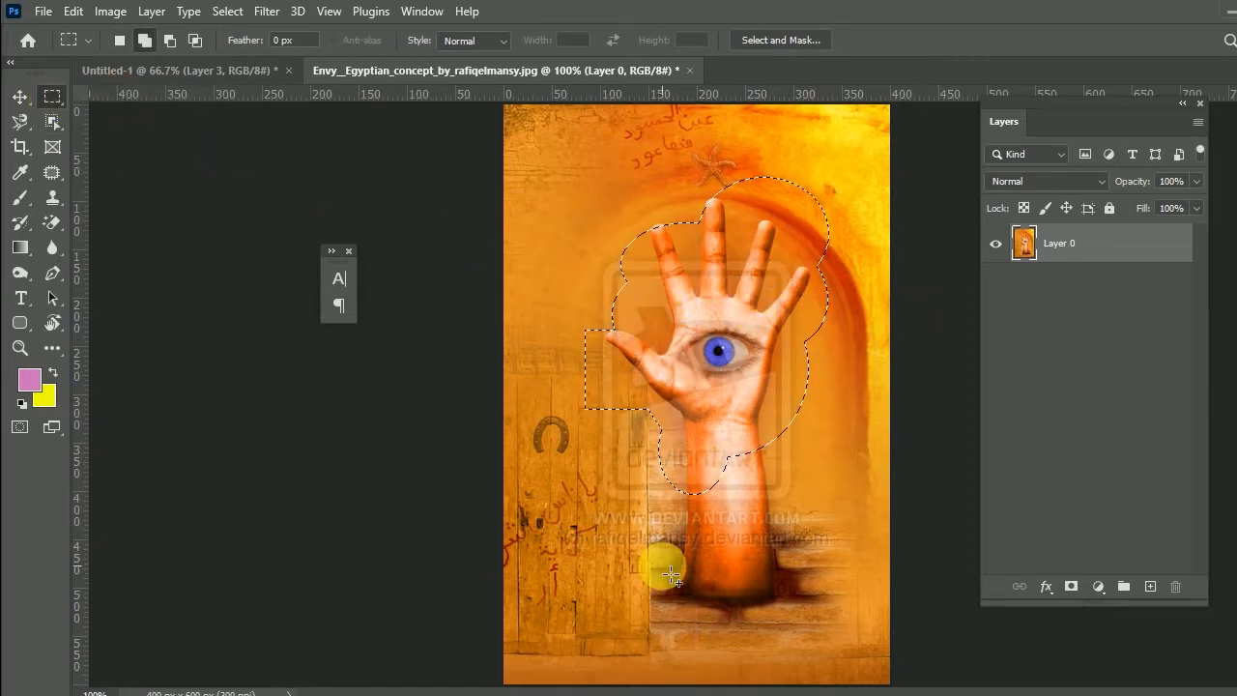
drag(774, 443, 668, 561)
drag(859, 350, 725, 443)
drag(861, 274, 793, 352)
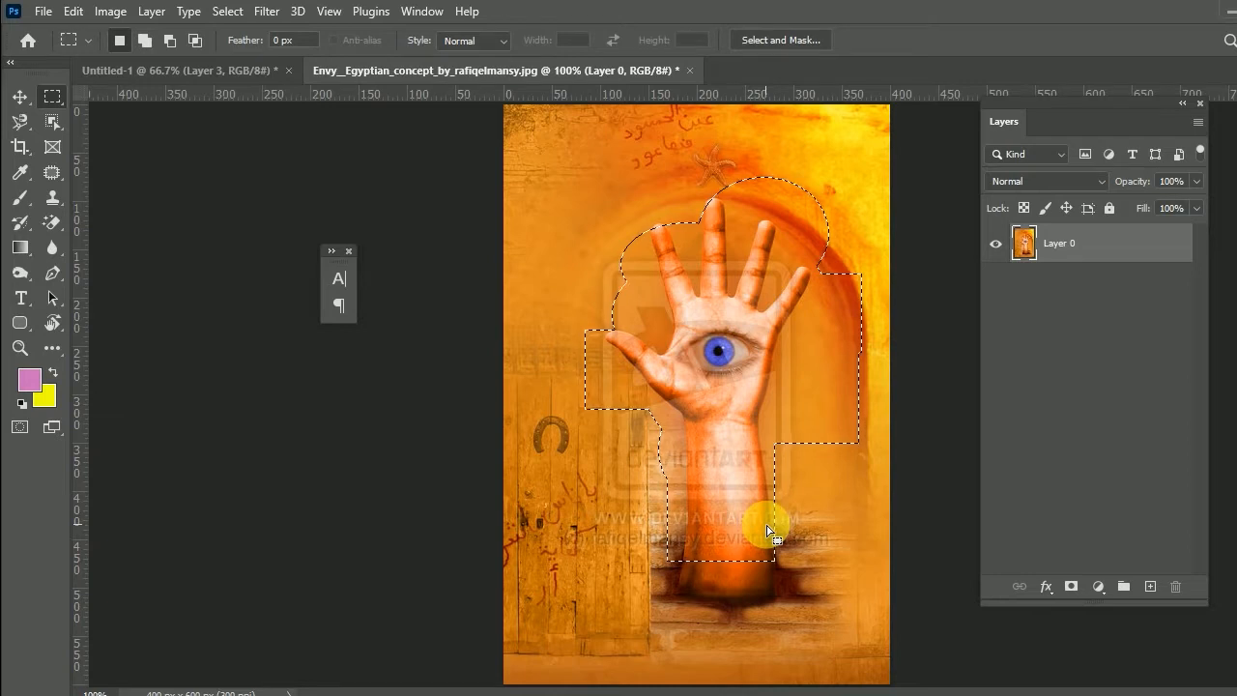
Deselect the hand outline and select a one-pixel row across the middle fingertip with the Single Row Marquee tool
click(716, 373)
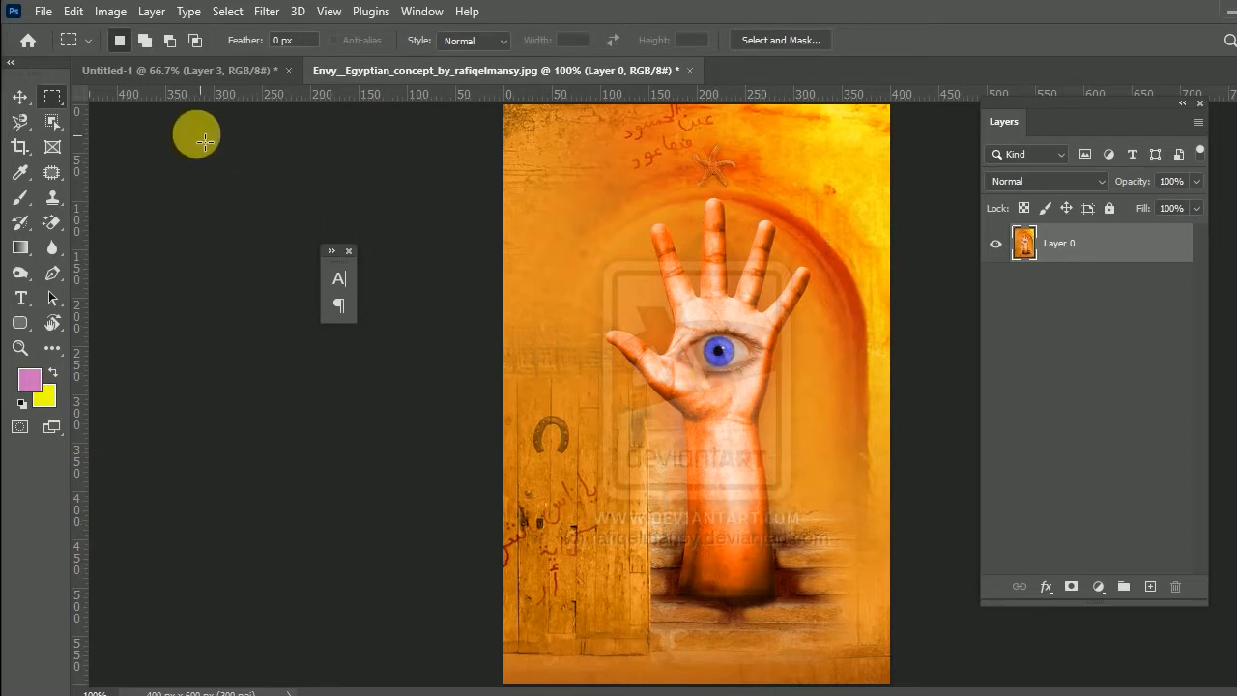
click(52, 95)
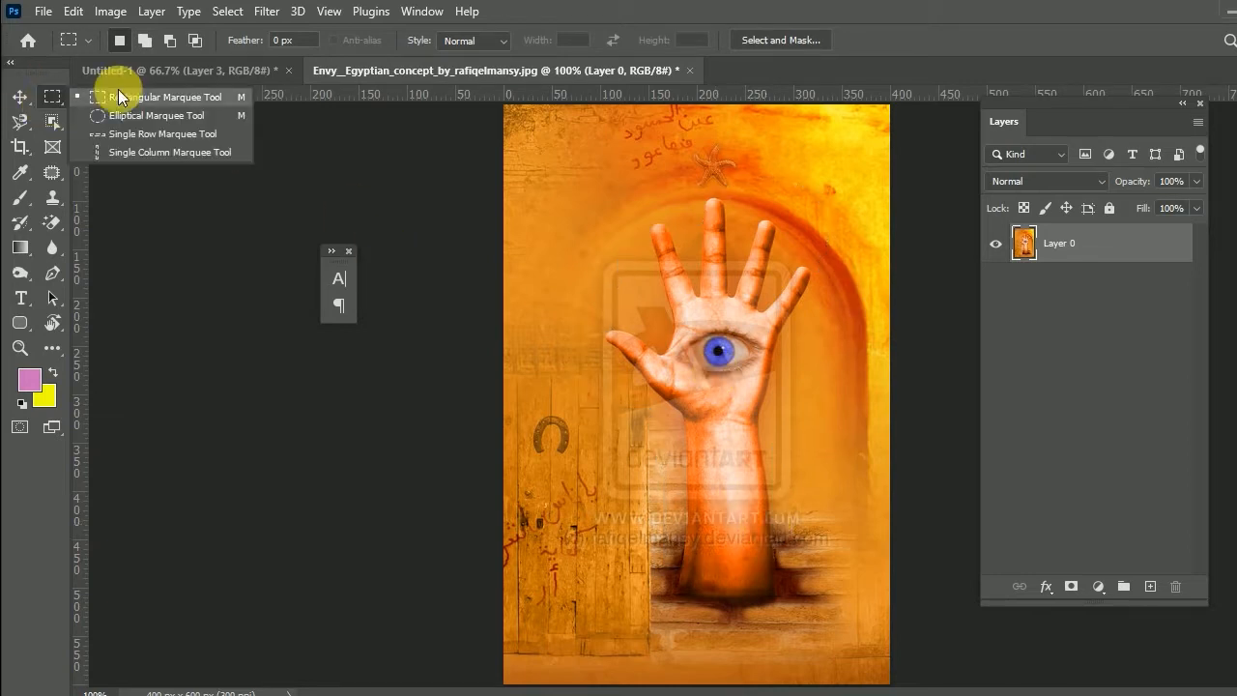
click(174, 141)
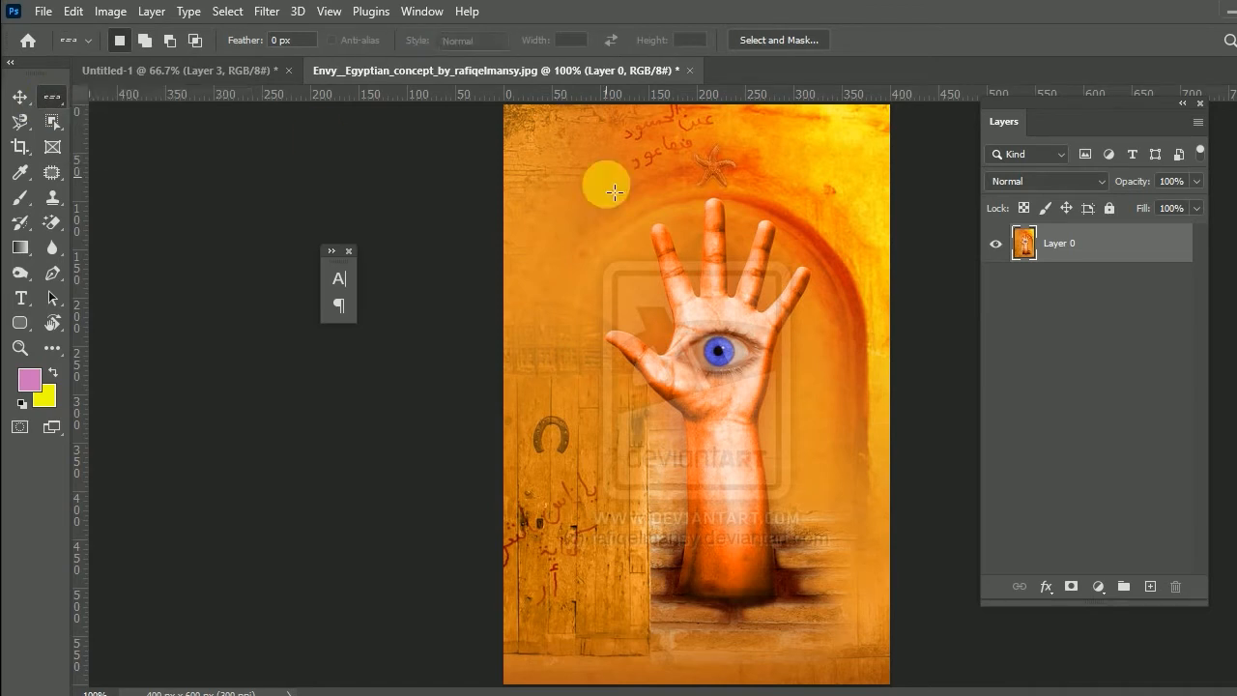
click(741, 208)
scroll(741, 209, up, 2)
scroll(727, 220, up, 10)
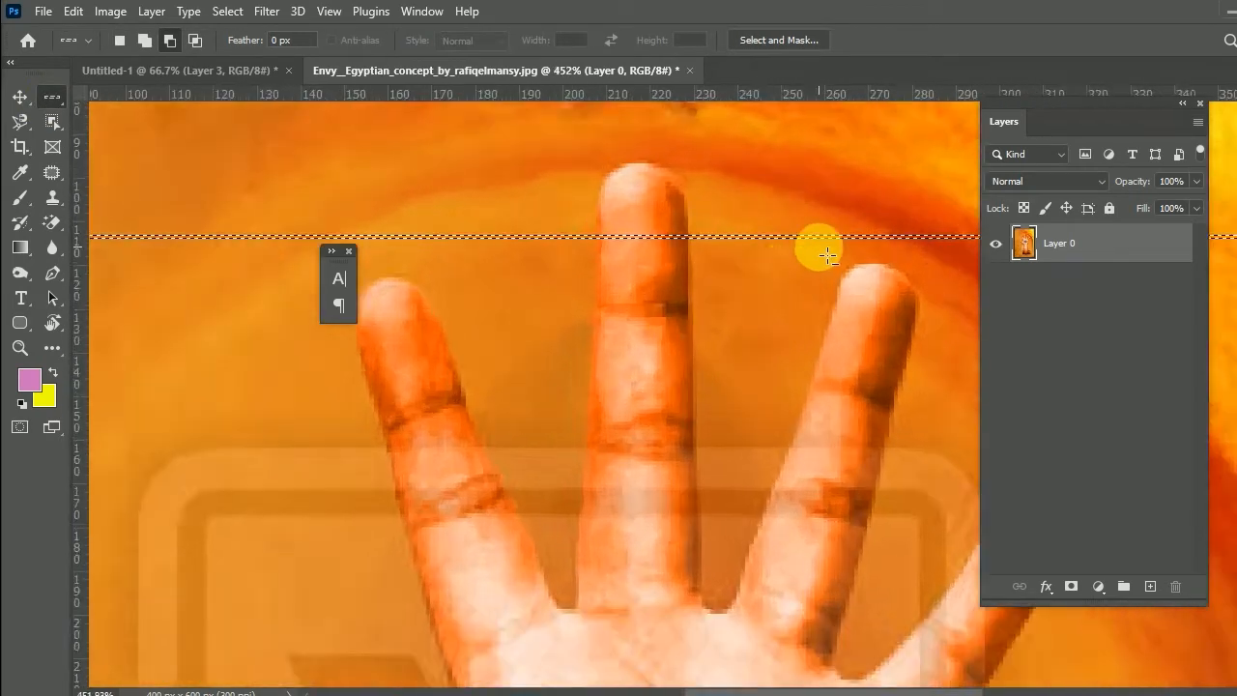
scroll(889, 237, up, 2)
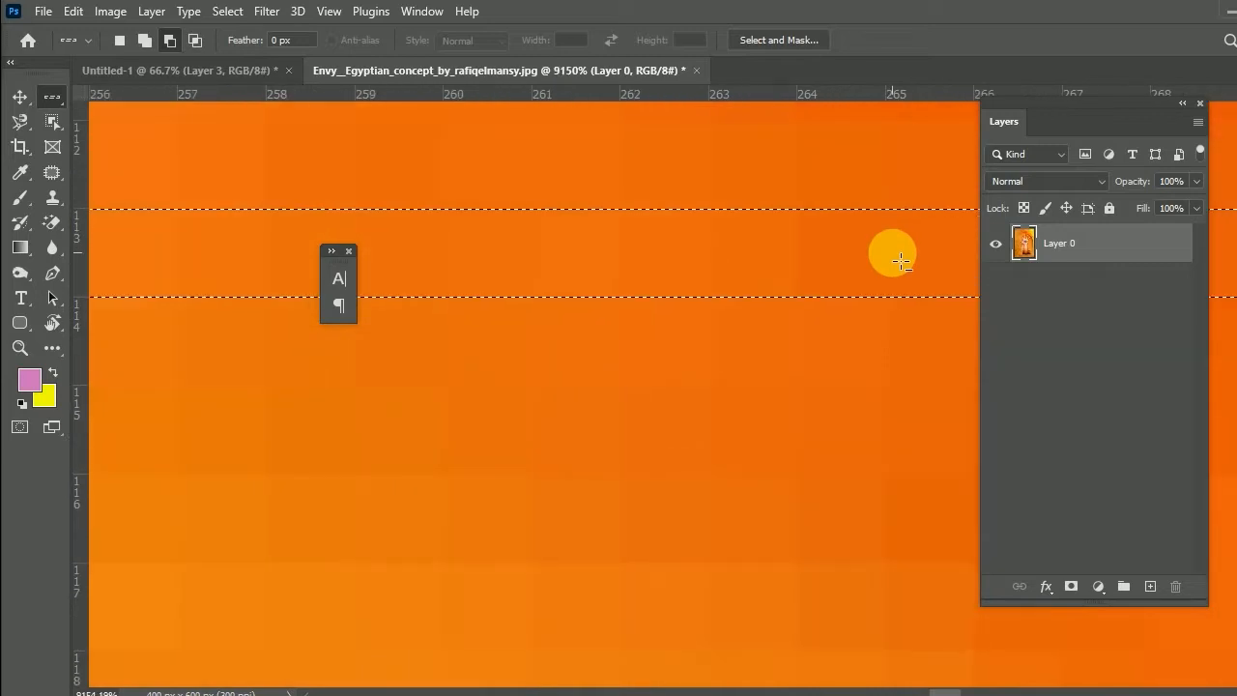
Add several nearby single-pixel rows to the row selection and subtract some of them to form separate thin horizontal bands
scroll(892, 255, down, 3)
shift+click(884, 295)
shift+click(876, 340)
shift+click(882, 408)
alt+click(857, 331)
alt+click(858, 290)
alt+click(854, 263)
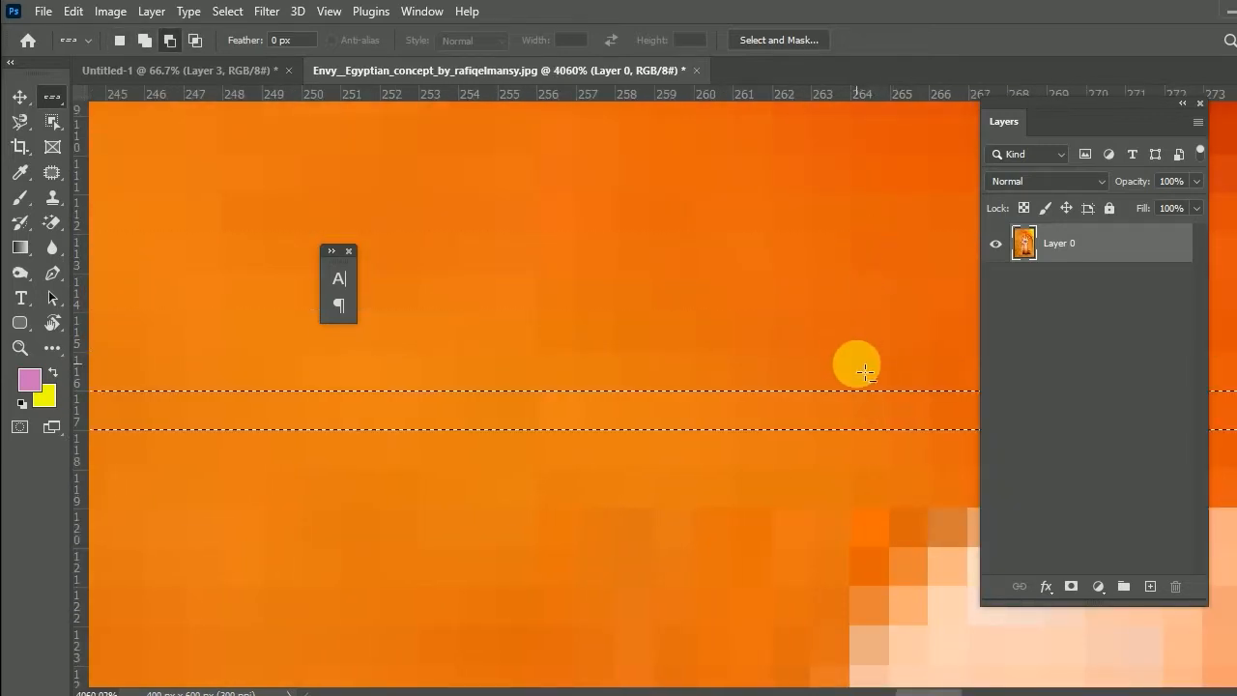
shift+click(857, 277)
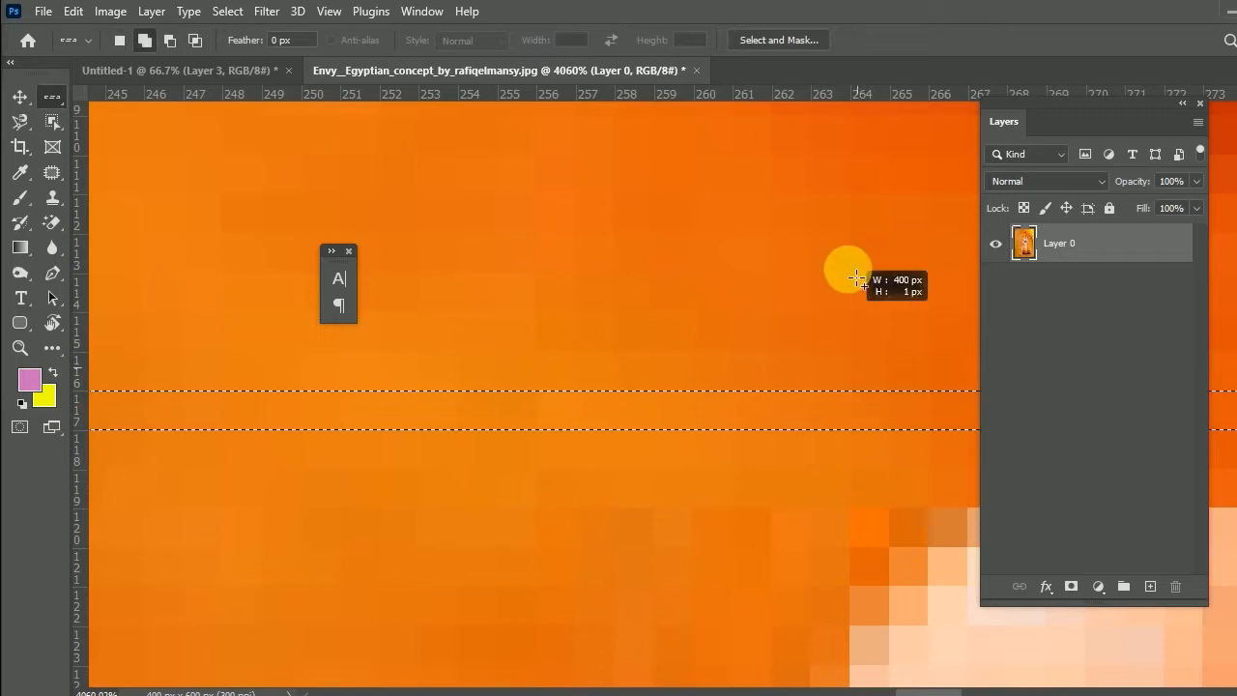
shift+click(843, 165)
shift+click(841, 142)
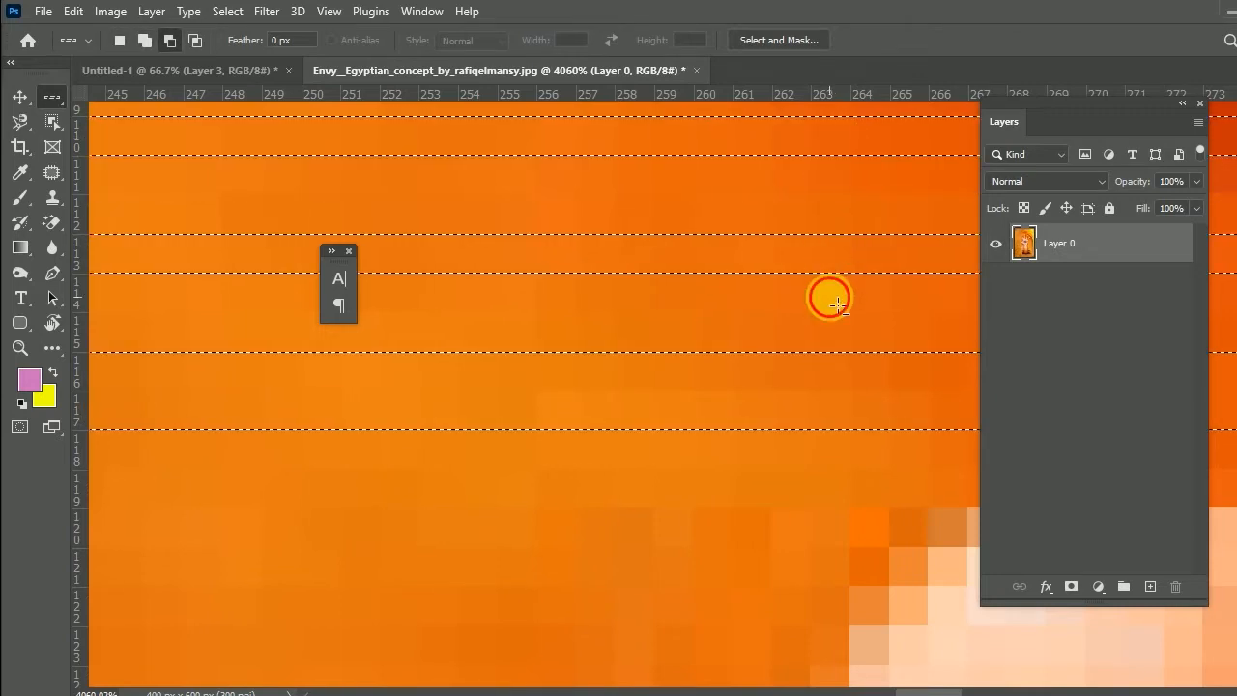
scroll(674, 348, down, 5)
scroll(683, 355, down, 5)
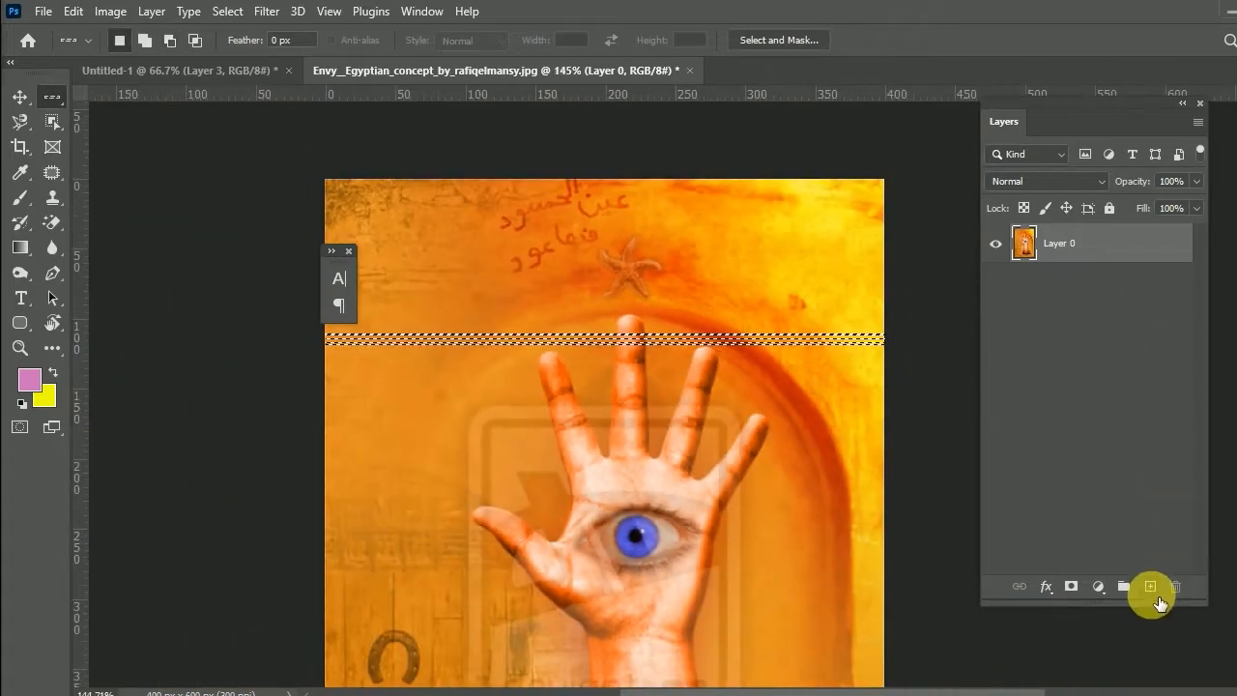
Create a new layer, set the foreground colour to pure red and fill the selected rows with it
click(1155, 592)
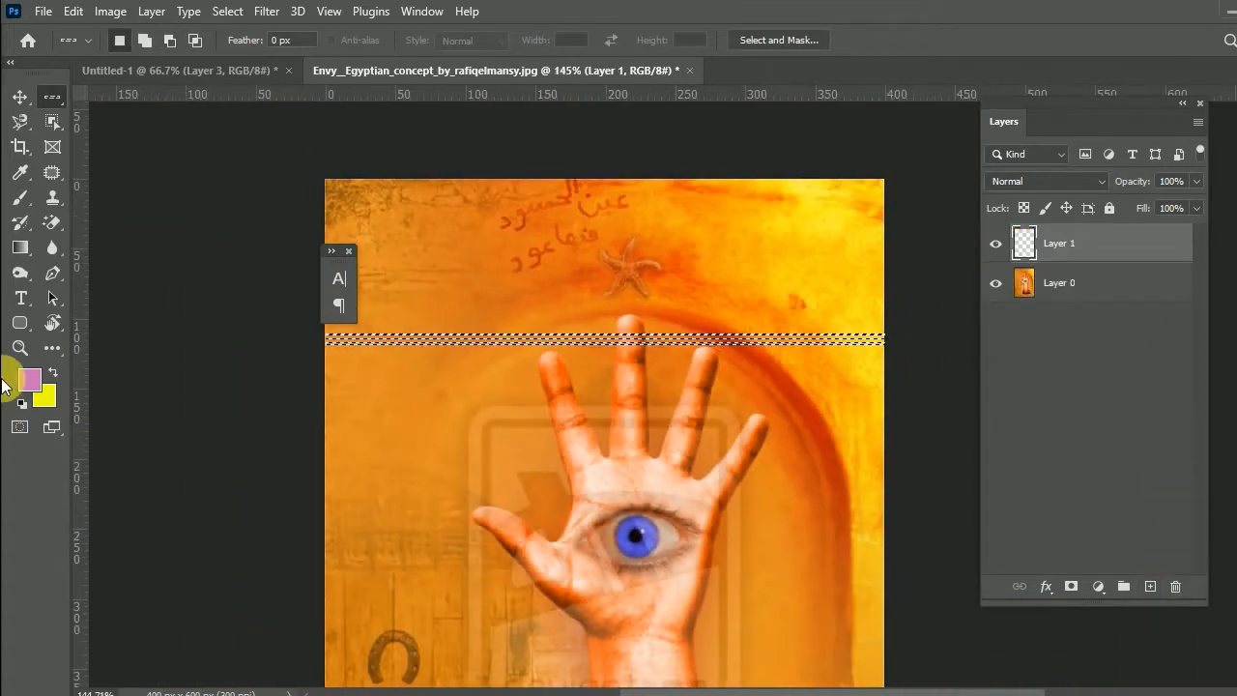
click(30, 379)
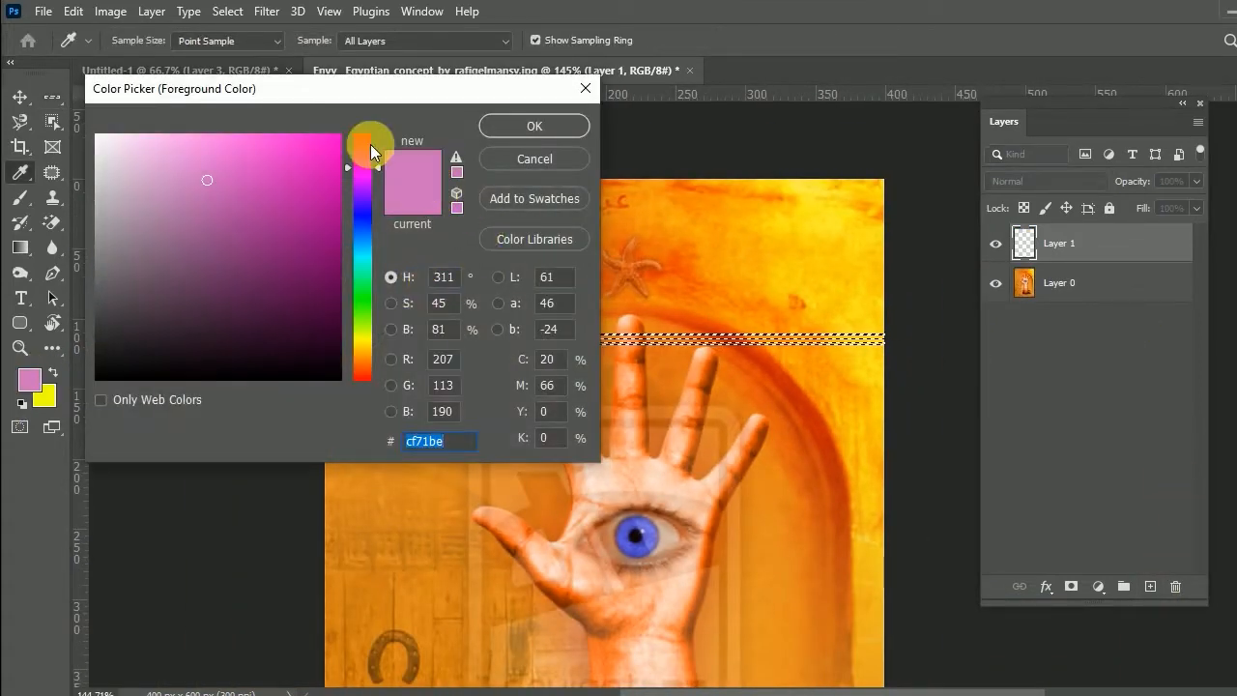
drag(371, 144, 366, 134)
click(341, 135)
click(534, 125)
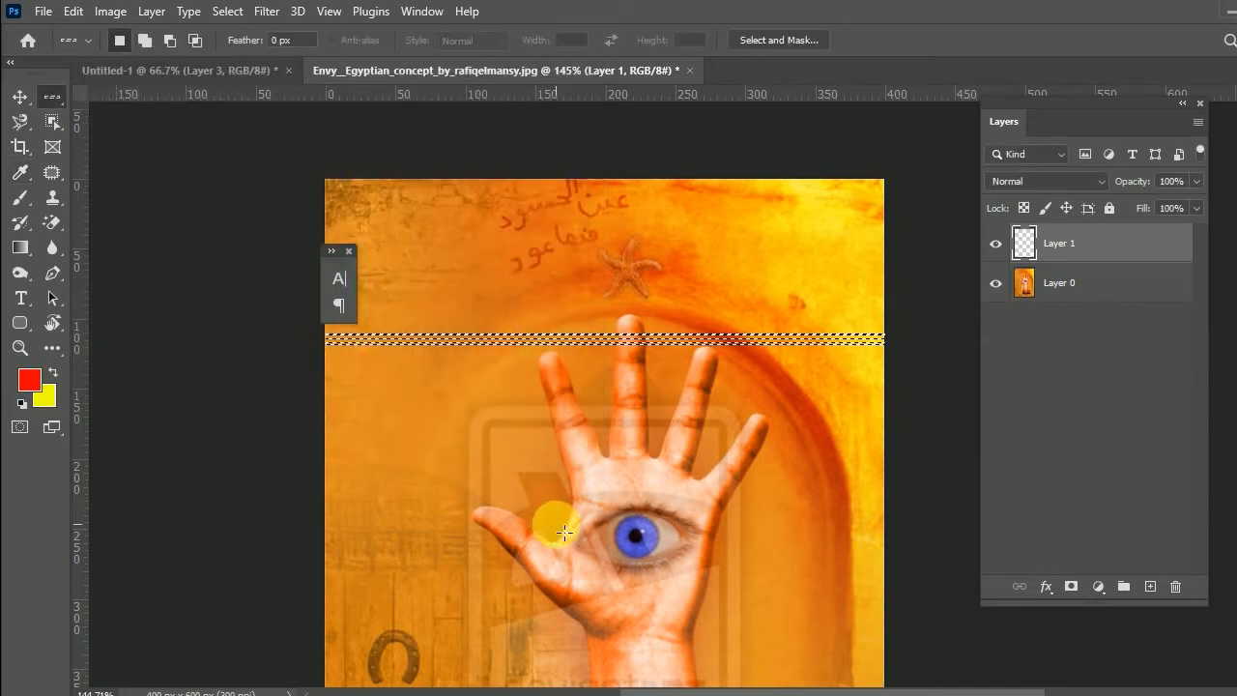
key(alt+BackSpace)
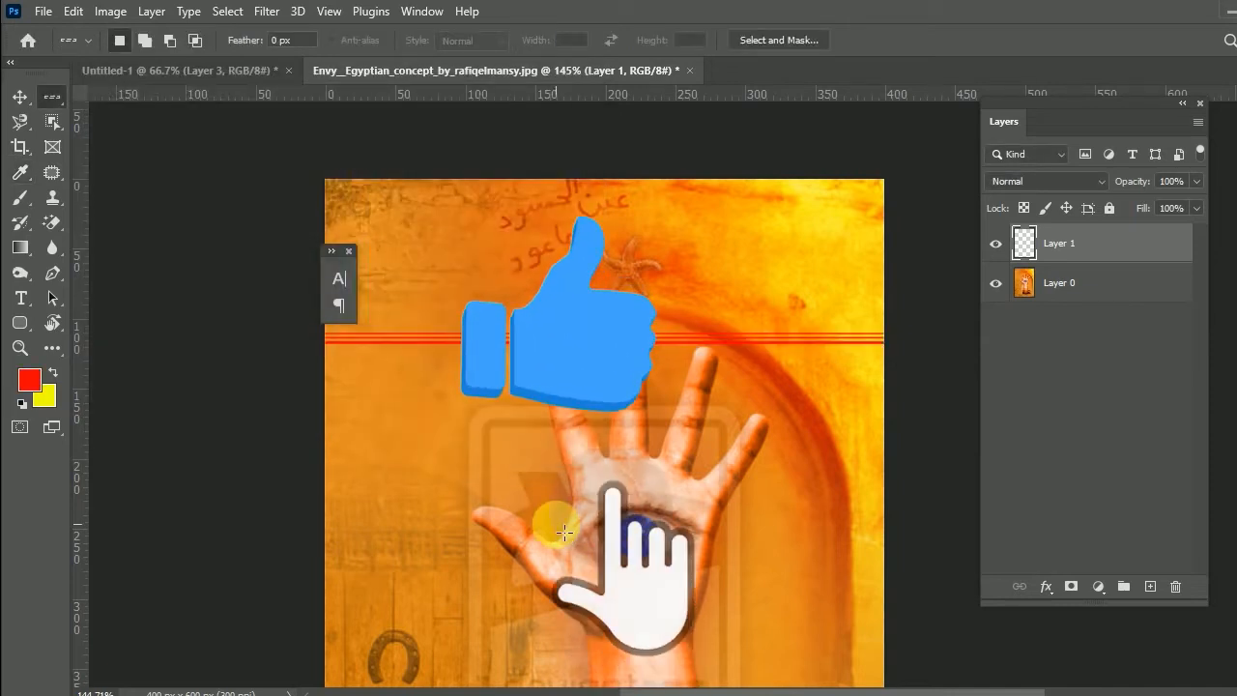
scroll(591, 488, up, 6)
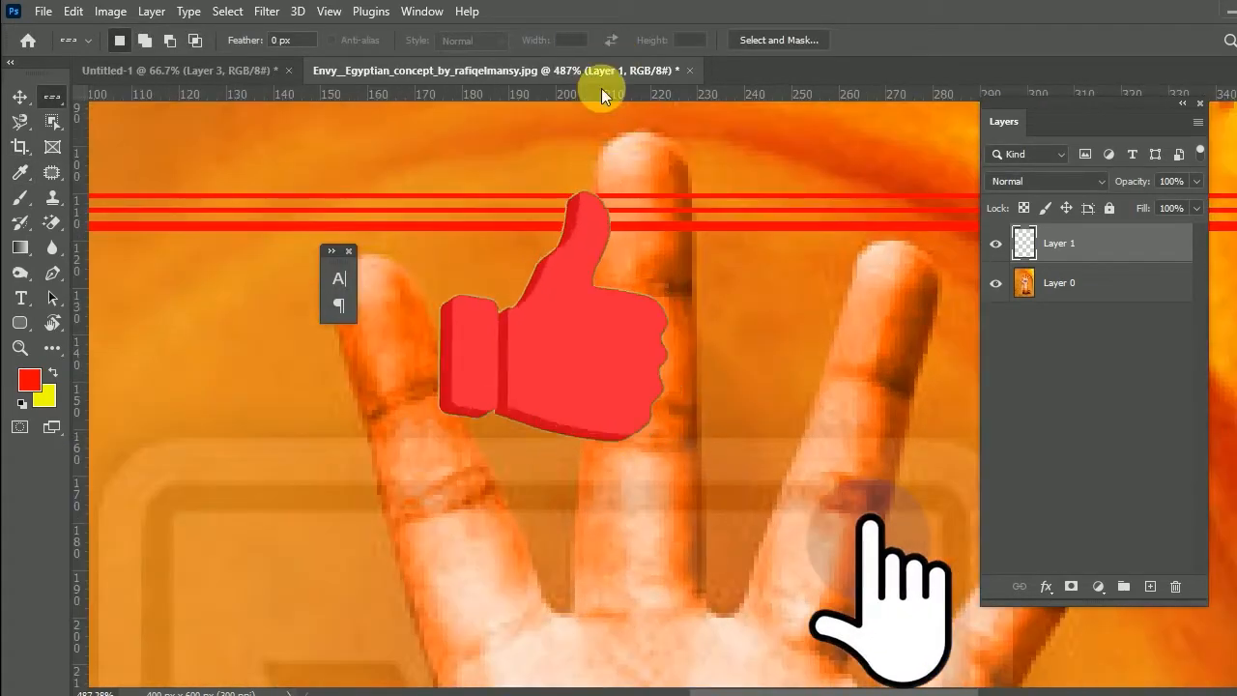
scroll(566, 182, down, 5)
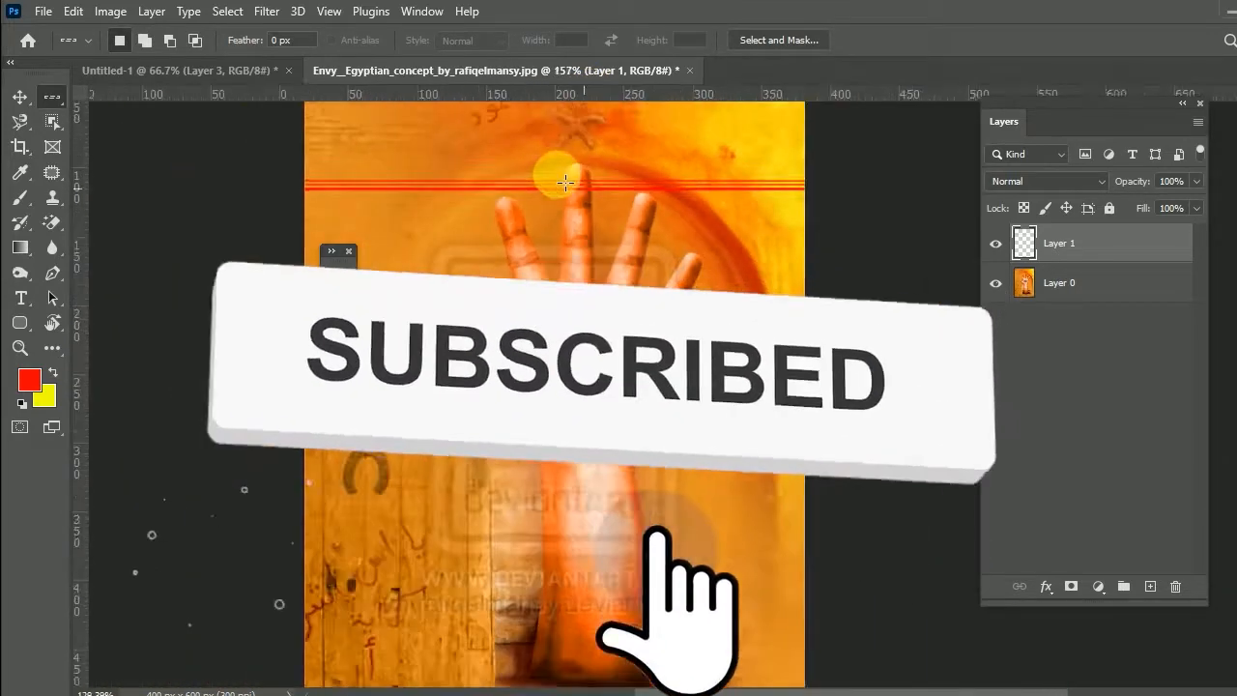
scroll(574, 110, down, 1)
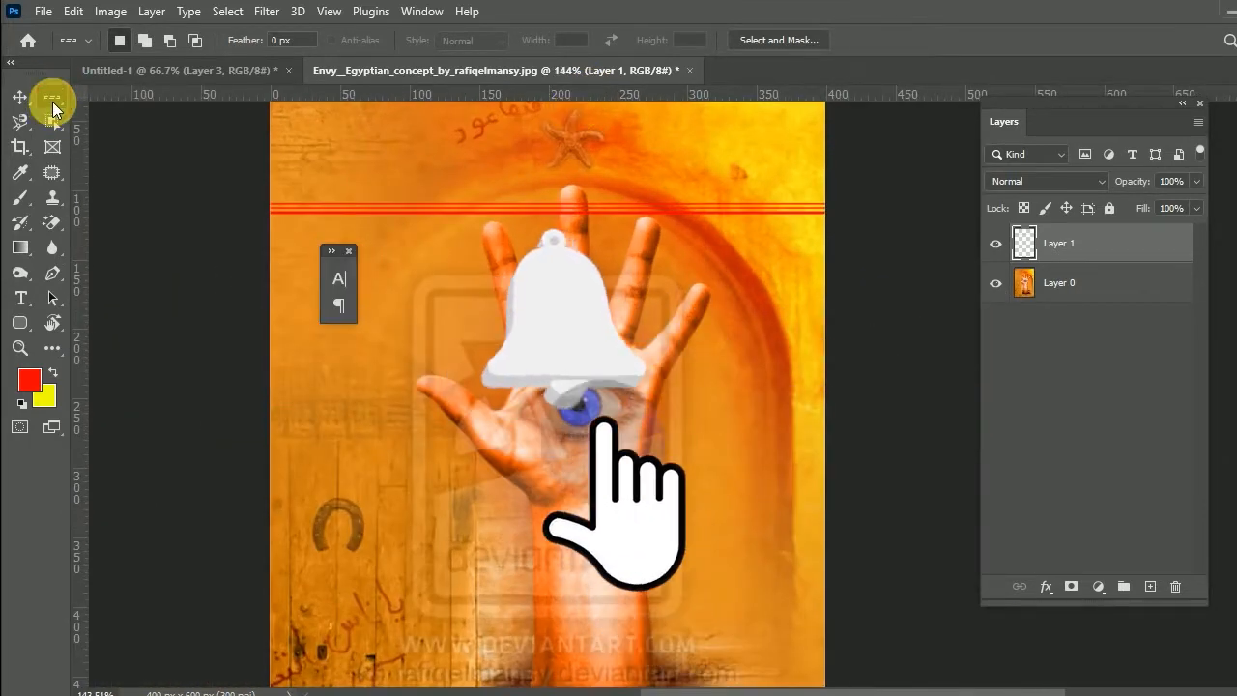
Erase the red lines on Layer 1 inside a wide ellipse over the fingertips, and delete Layer 1 as well
click(53, 109)
click(145, 110)
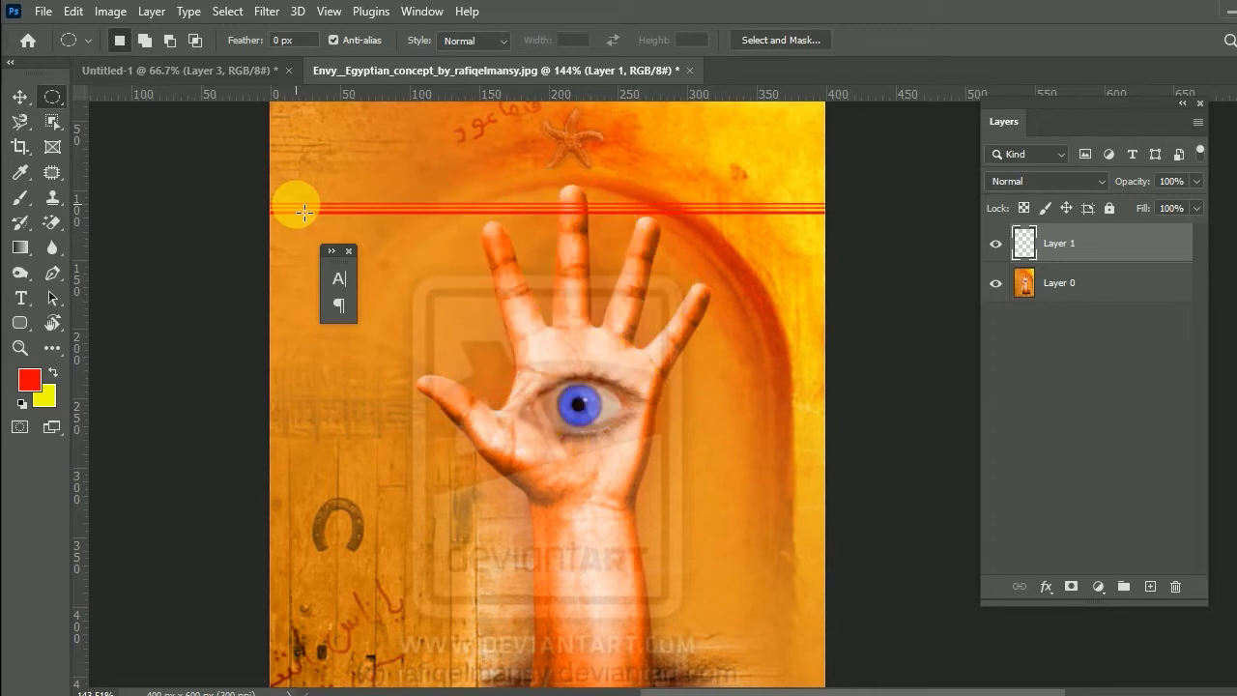
click(996, 244)
click(996, 243)
click(1103, 255)
drag(242, 162, 688, 267)
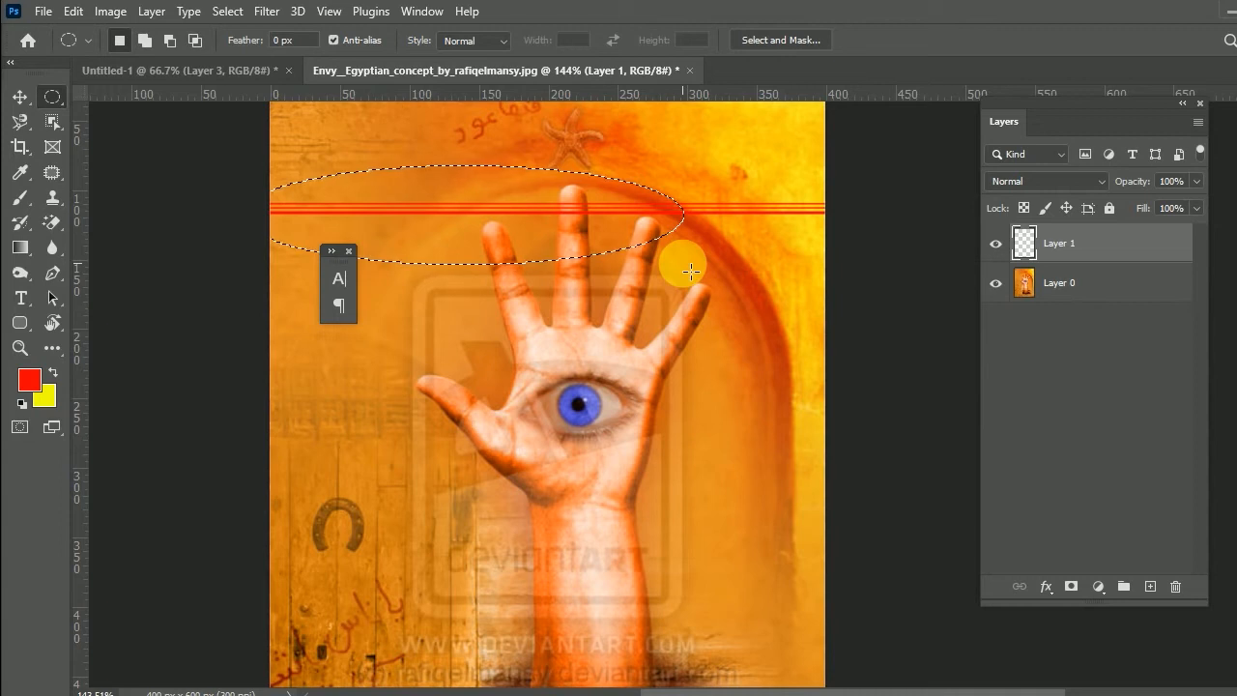
key(Delete)
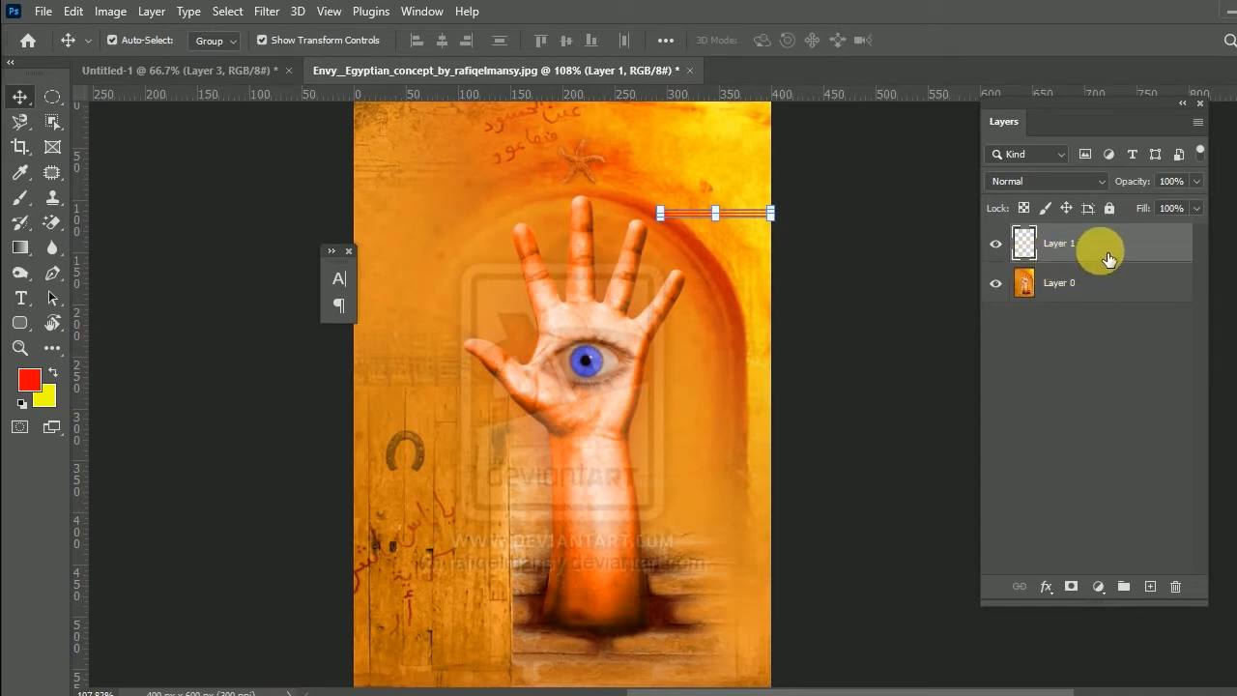
key(Delete)
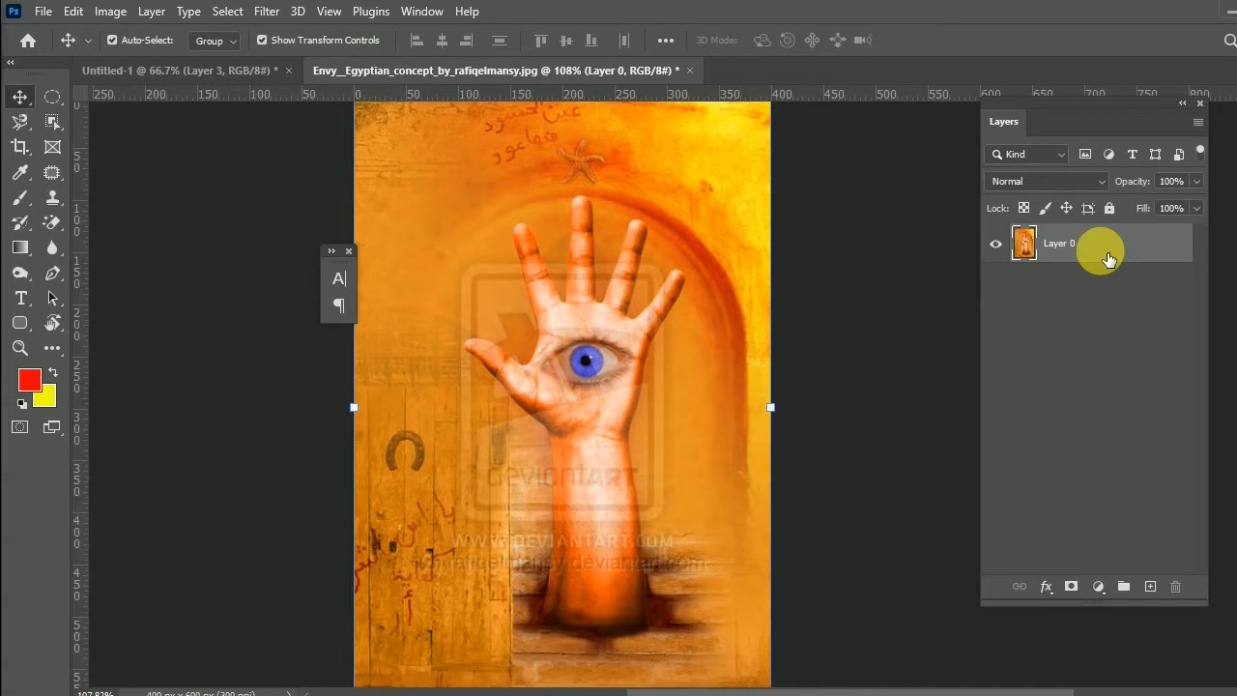
Select ten one-pixel columns spread across the image with the Single Column Marquee tool, adding each to the selection
drag(49, 91, 165, 100)
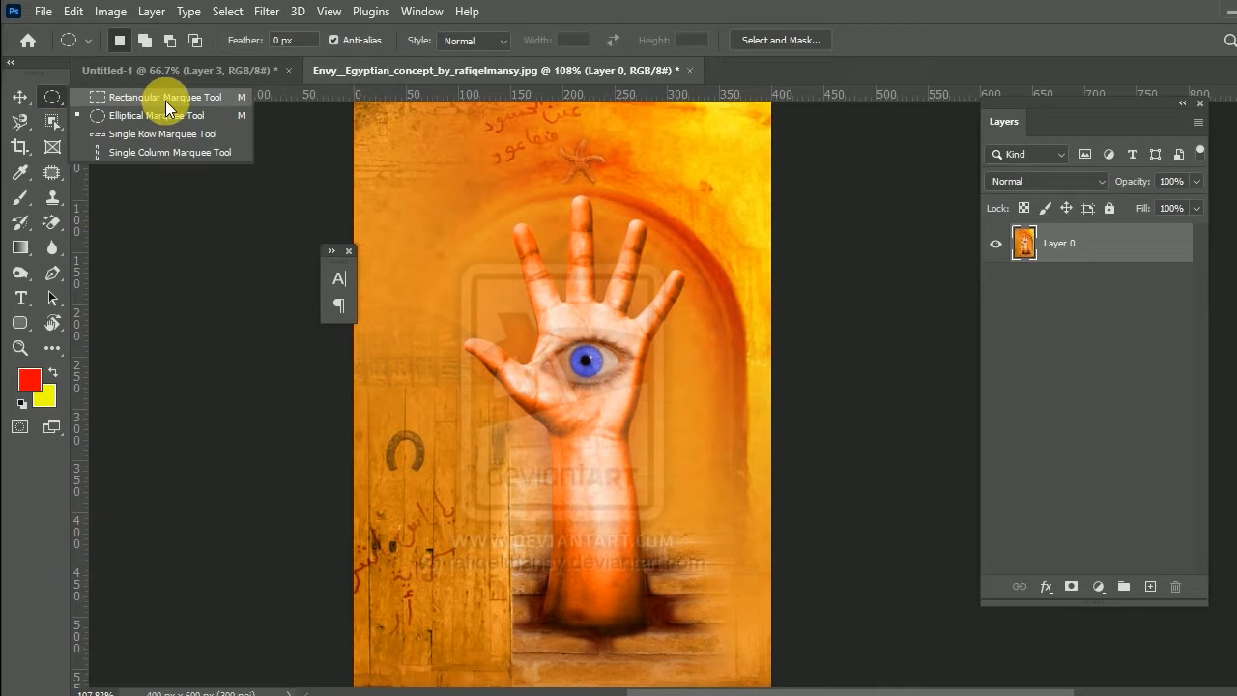
click(165, 153)
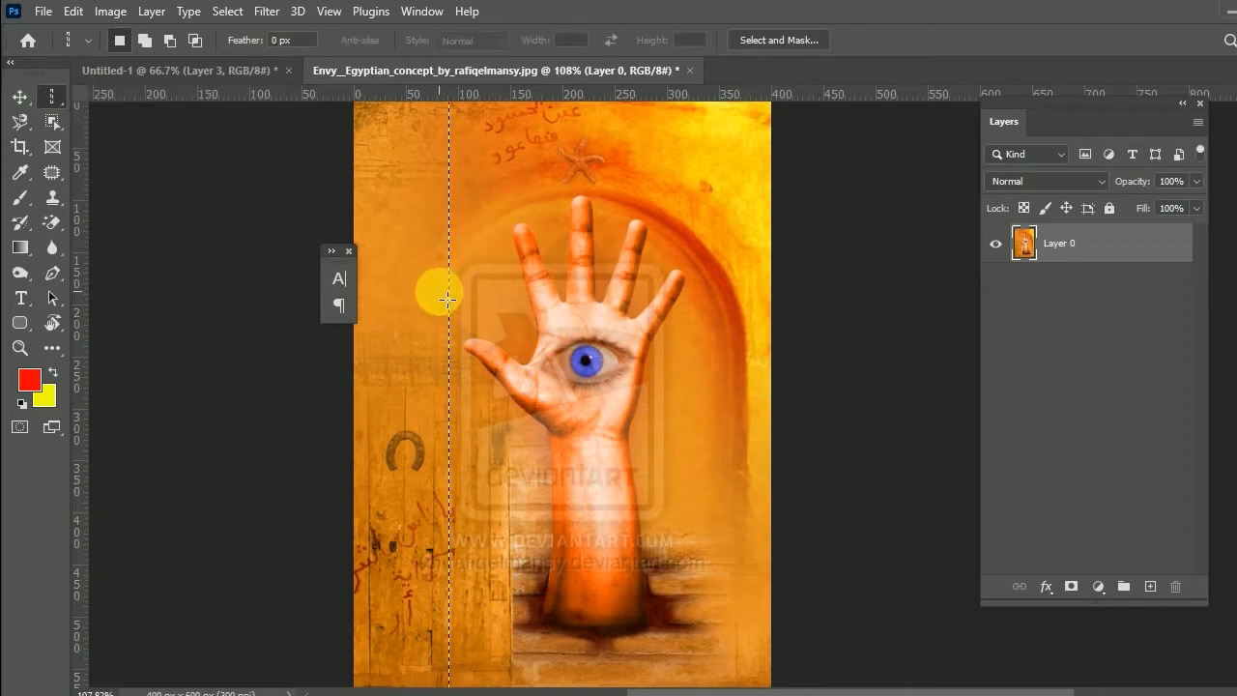
key(alt)
key(shift)
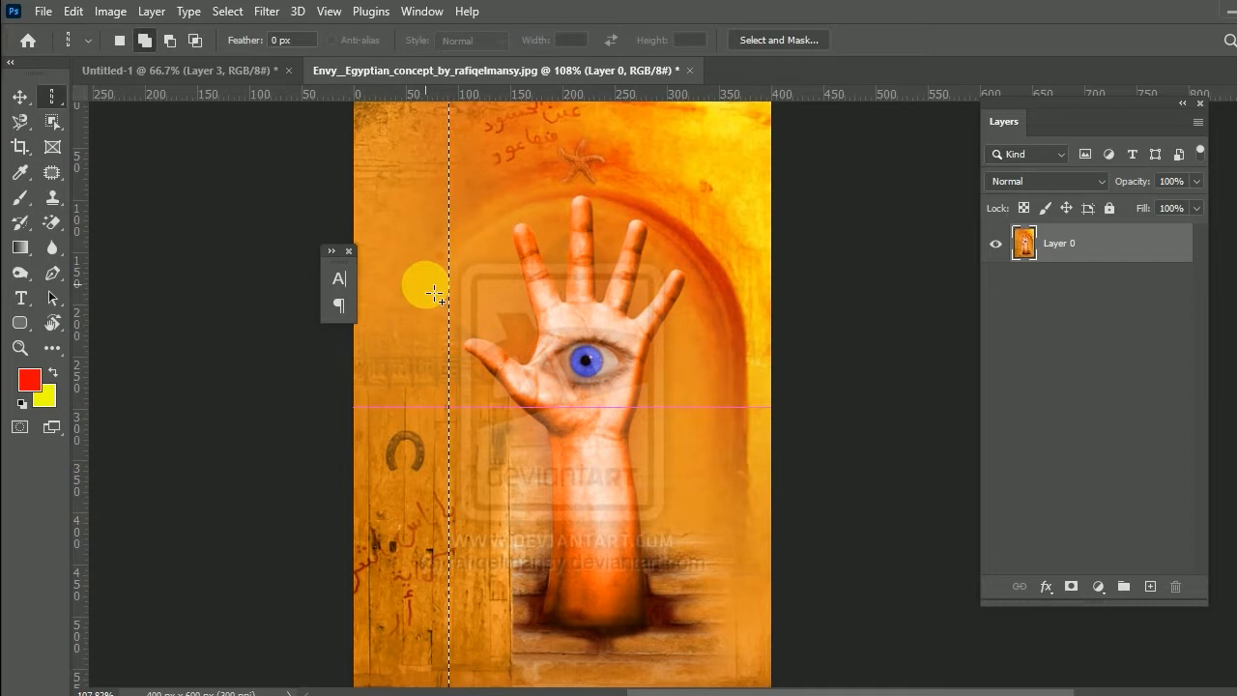
shift+click(429, 290)
shift+click(411, 290)
shift+click(464, 280)
shift+click(502, 281)
shift+click(577, 290)
shift+click(662, 290)
shift+click(721, 290)
shift+click(747, 290)
shift+click(608, 302)
Fill the selected columns with the red foreground colour on a new layer and deselect
click(1149, 586)
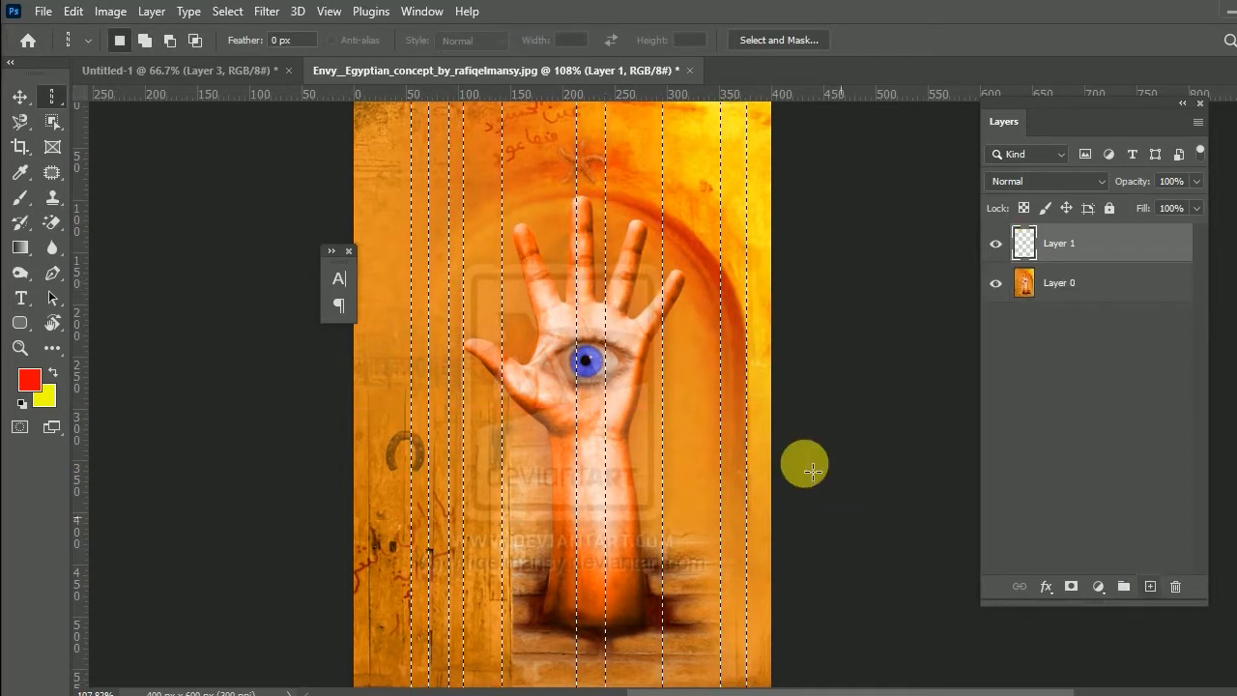
key(alt+BackSpace)
key(ctrl+d)
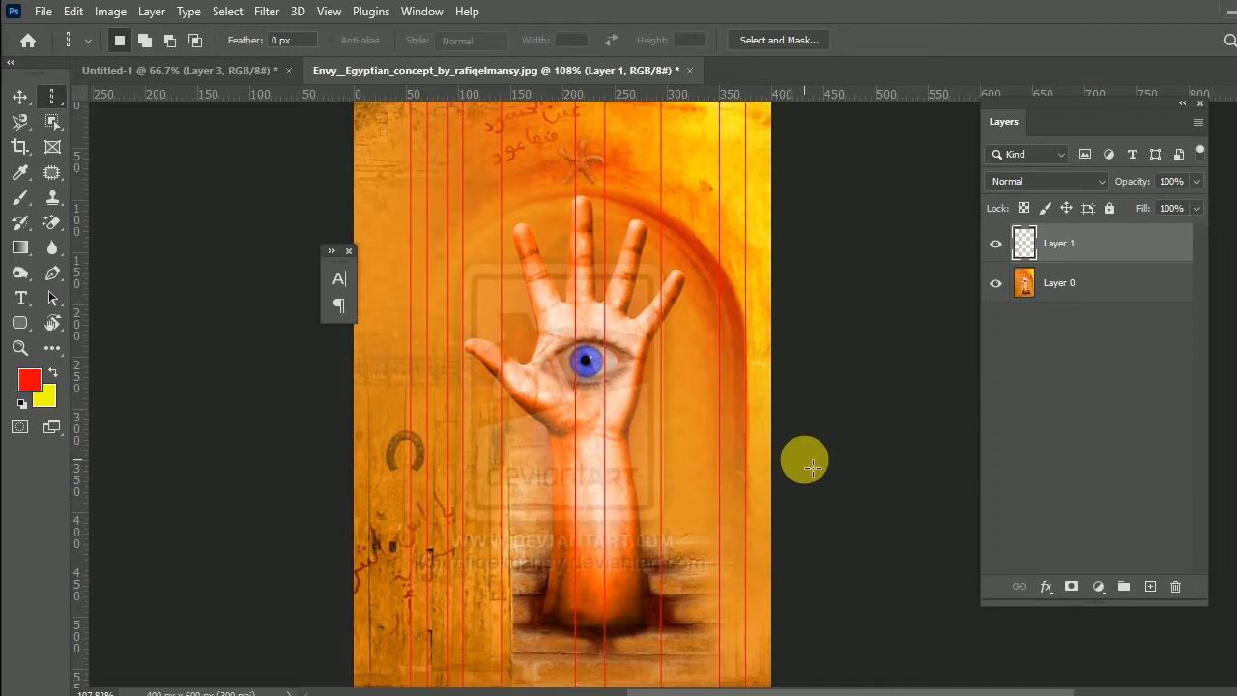
drag(398, 314, 479, 292)
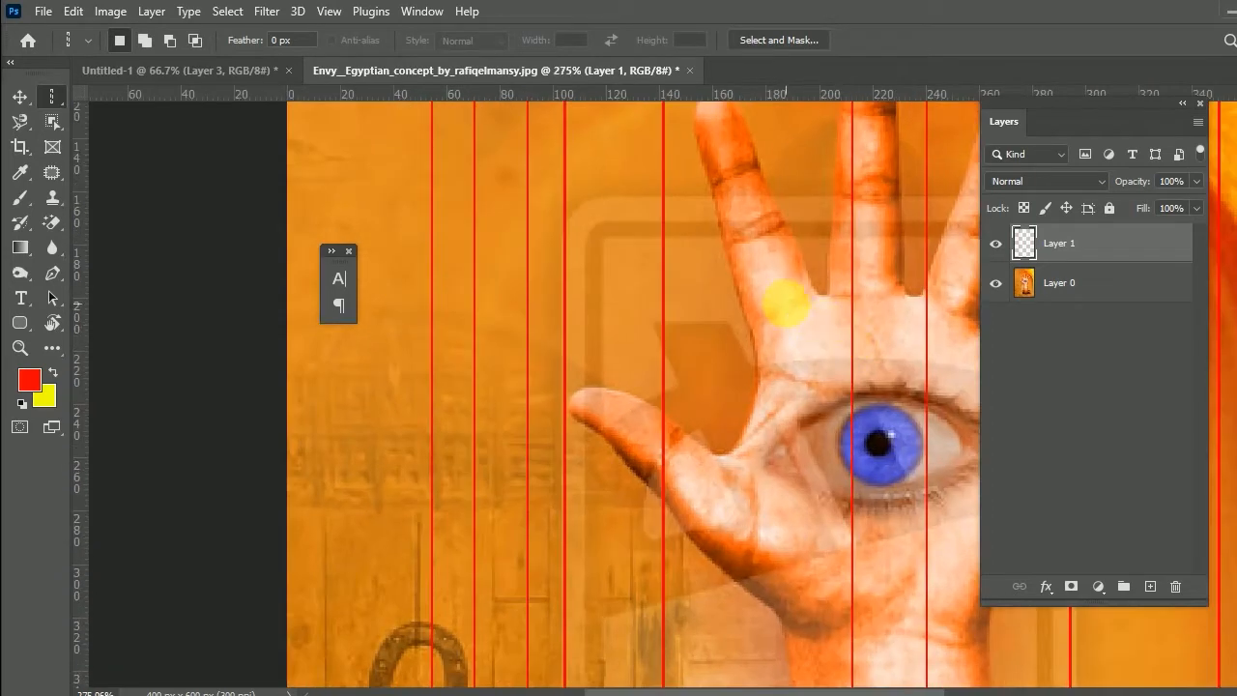
drag(795, 312, 476, 248)
key(ctrl+0)
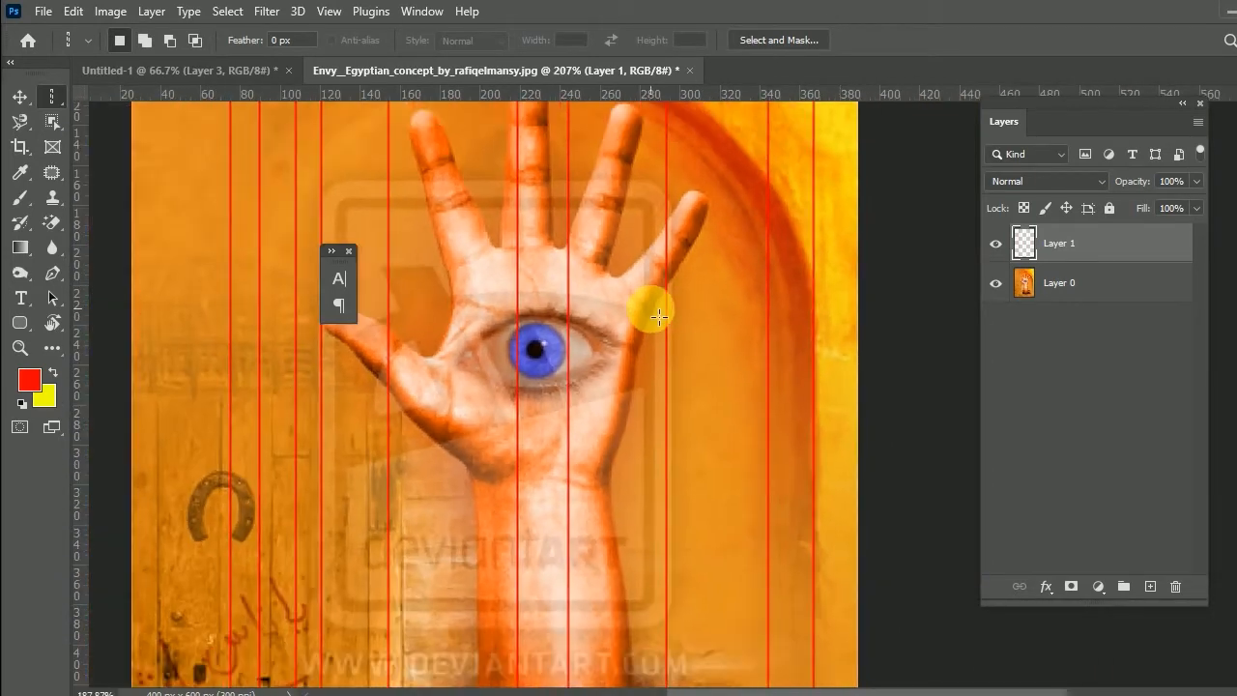
Erase the vertical red lines on Layer 1 inside scattered rectangles combined with the Rectangular Marquee tool, and deselect
right_click(52, 97)
click(145, 97)
drag(555, 163, 583, 190)
drag(611, 252, 689, 300)
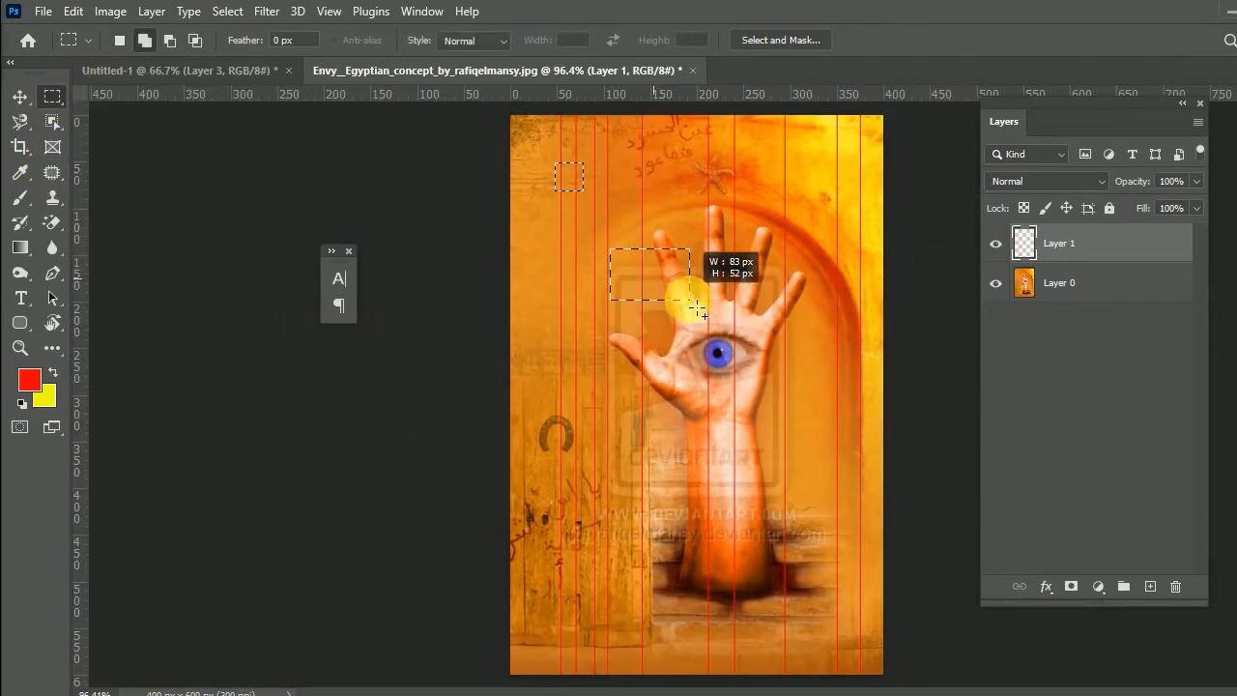
drag(657, 436, 643, 567)
drag(667, 572, 755, 599)
drag(722, 427, 802, 458)
drag(766, 322, 843, 350)
drag(761, 176, 742, 146)
drag(646, 153, 726, 207)
drag(818, 403, 875, 450)
drag(841, 537, 883, 575)
drag(800, 611, 871, 667)
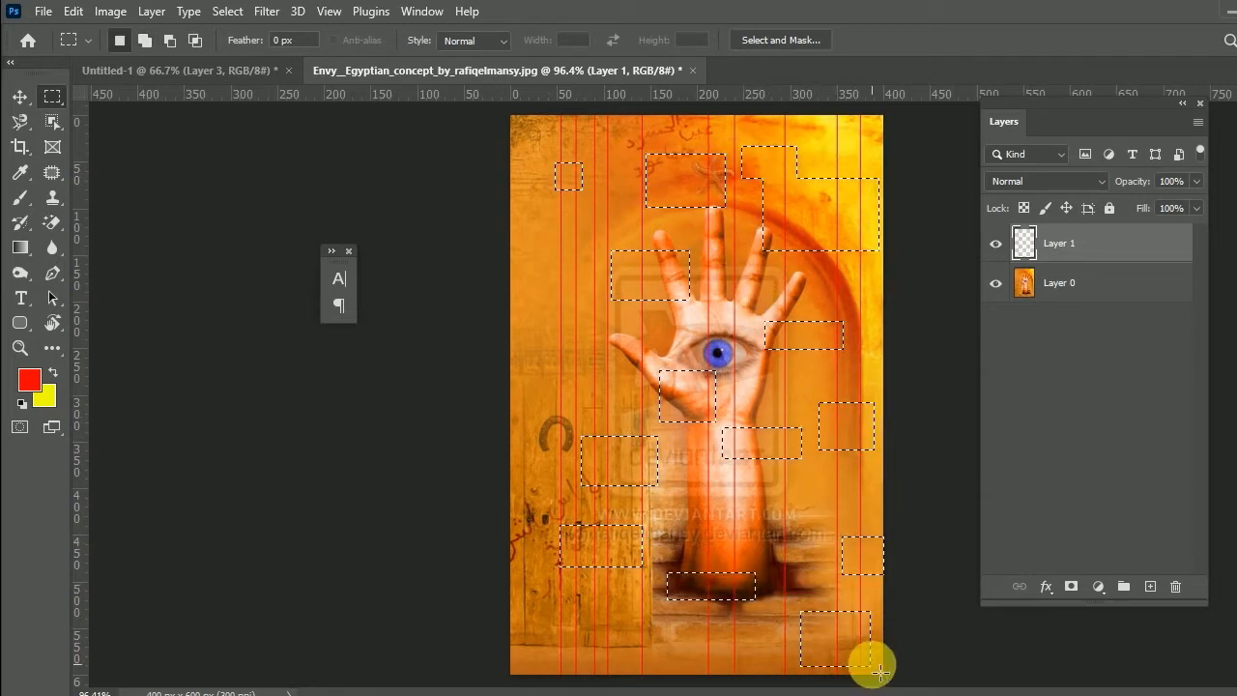
key(Delete)
key(ctrl+d)
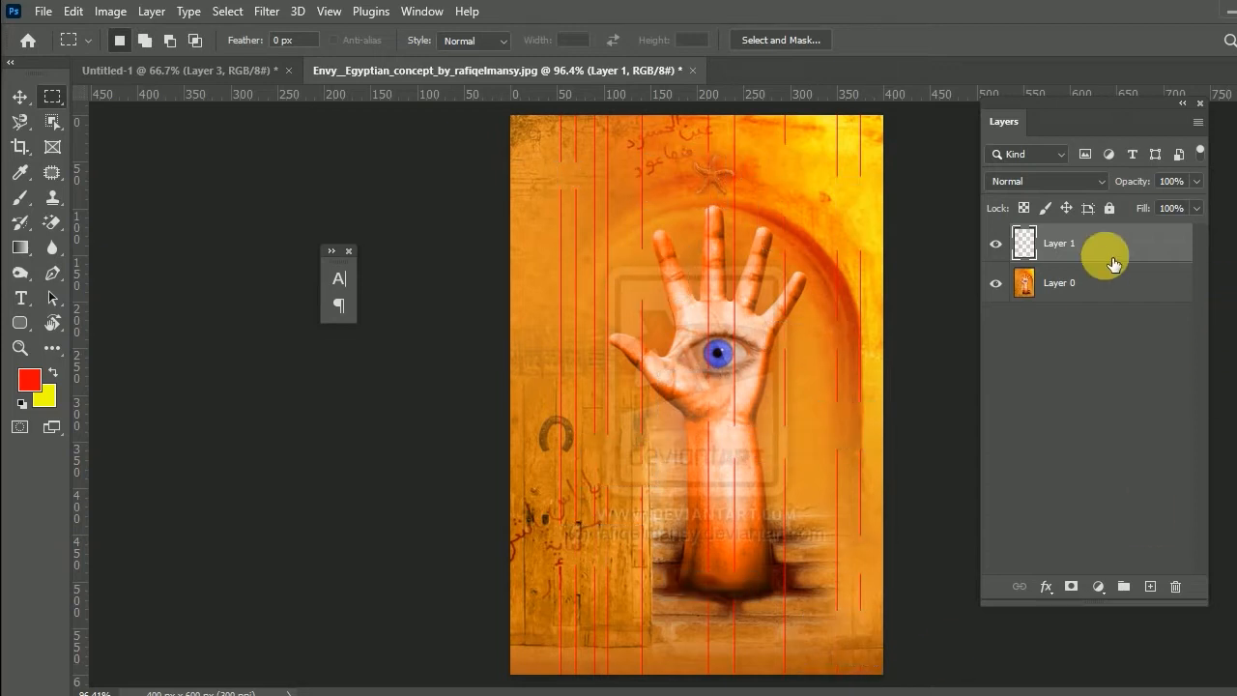
Set the blend mode of Layer 1 with the broken red lines to Overlay
click(31, 96)
click(911, 256)
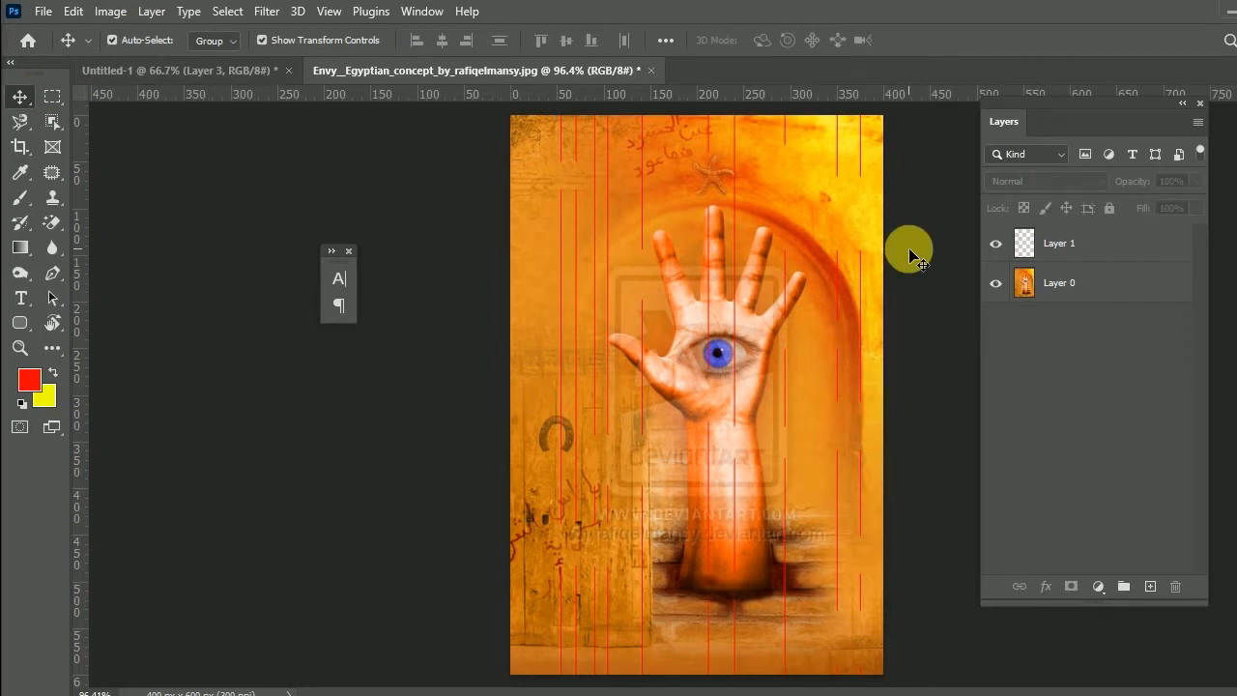
scroll(648, 258, up, 6)
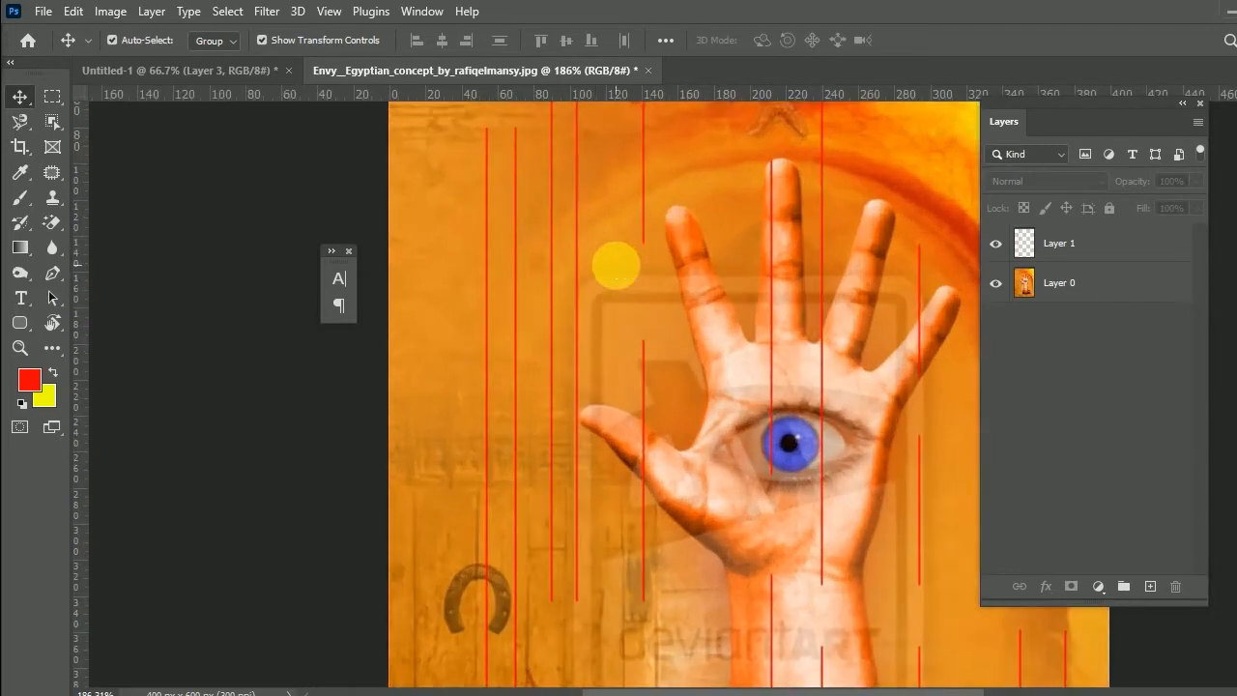
drag(884, 409, 633, 243)
drag(598, 409, 698, 281)
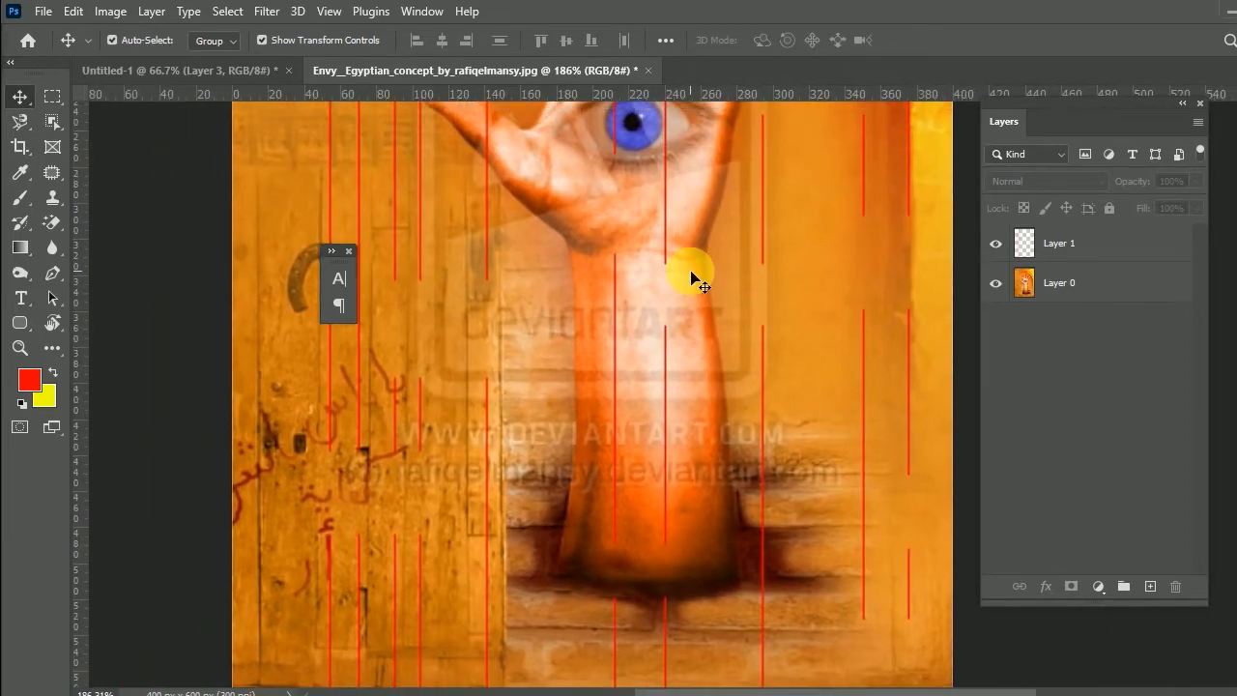
click(1102, 242)
click(1016, 159)
click(1016, 159)
click(1035, 181)
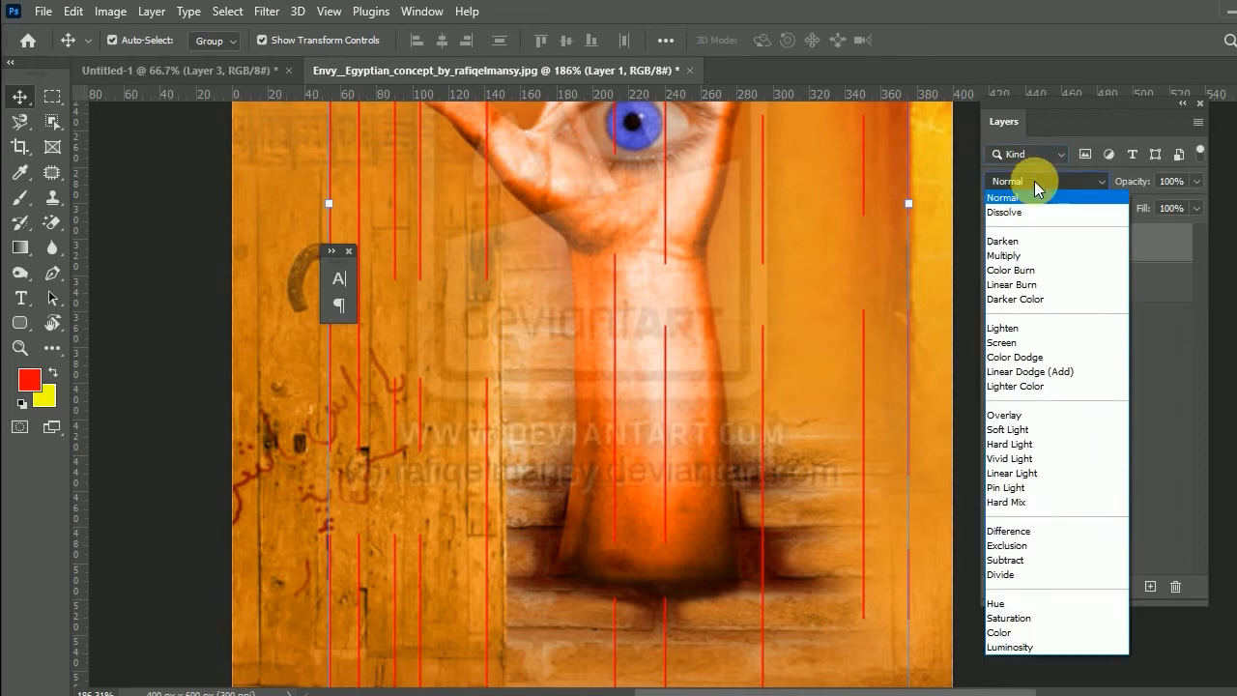
click(1031, 416)
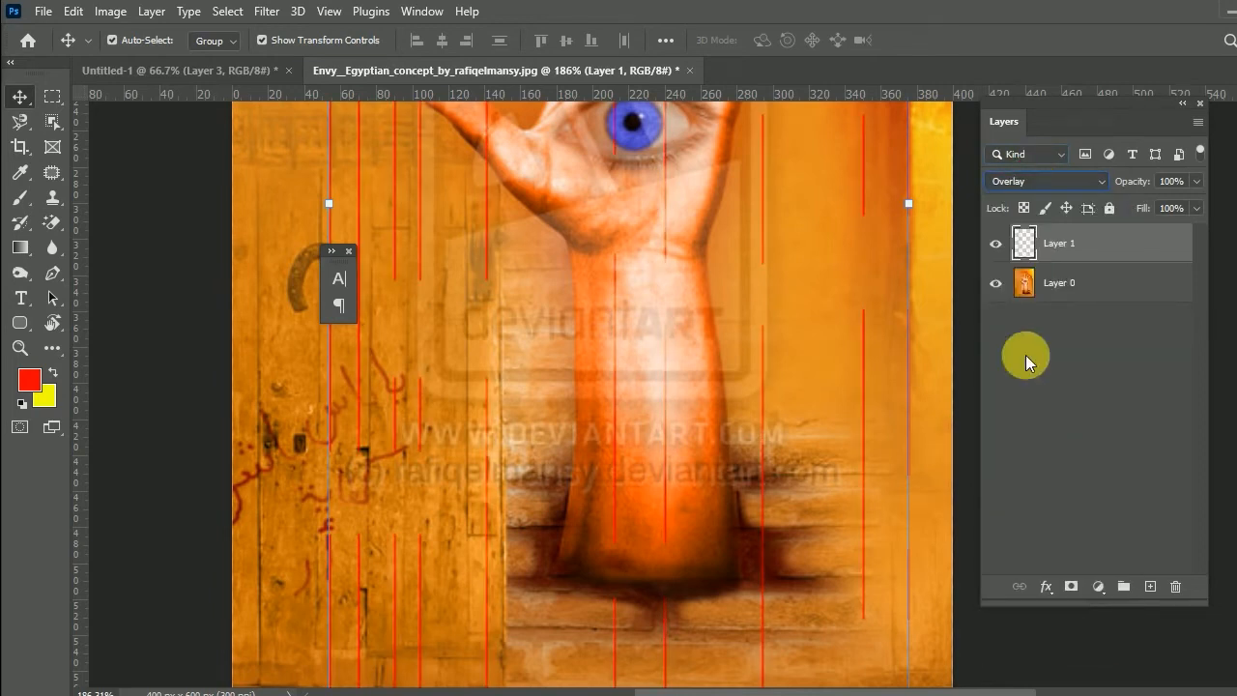
Set the blend mode of Layer 1 with the broken red lines to Multiply, and deselect the layer
click(1043, 181)
click(1035, 251)
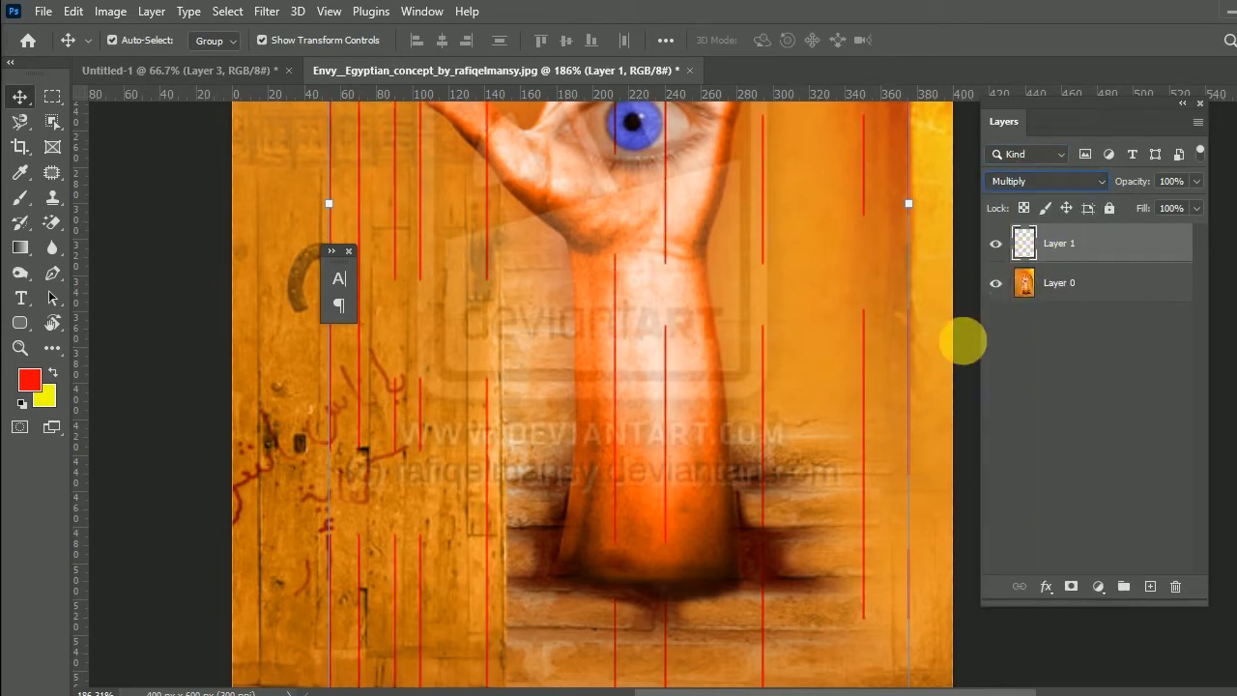
click(770, 414)
scroll(771, 414, down, 5)
click(938, 323)
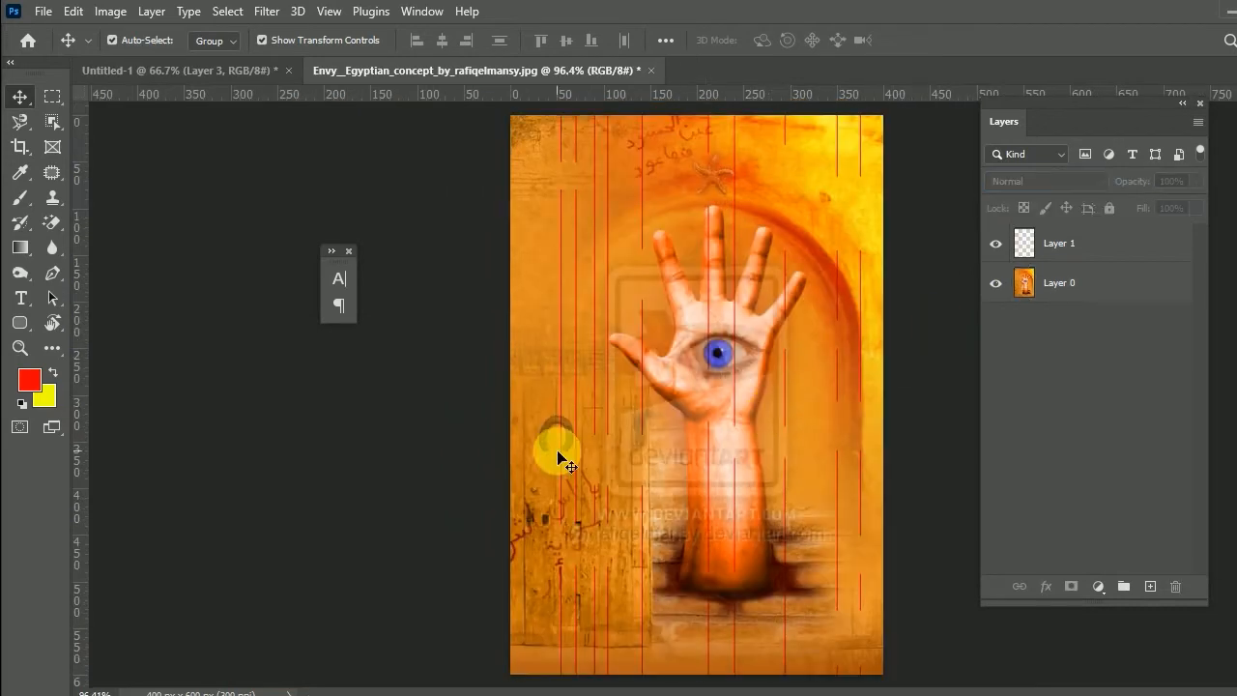
Delete Layer 1 with the red lines, keeping only the hand image on Layer 0
click(559, 462)
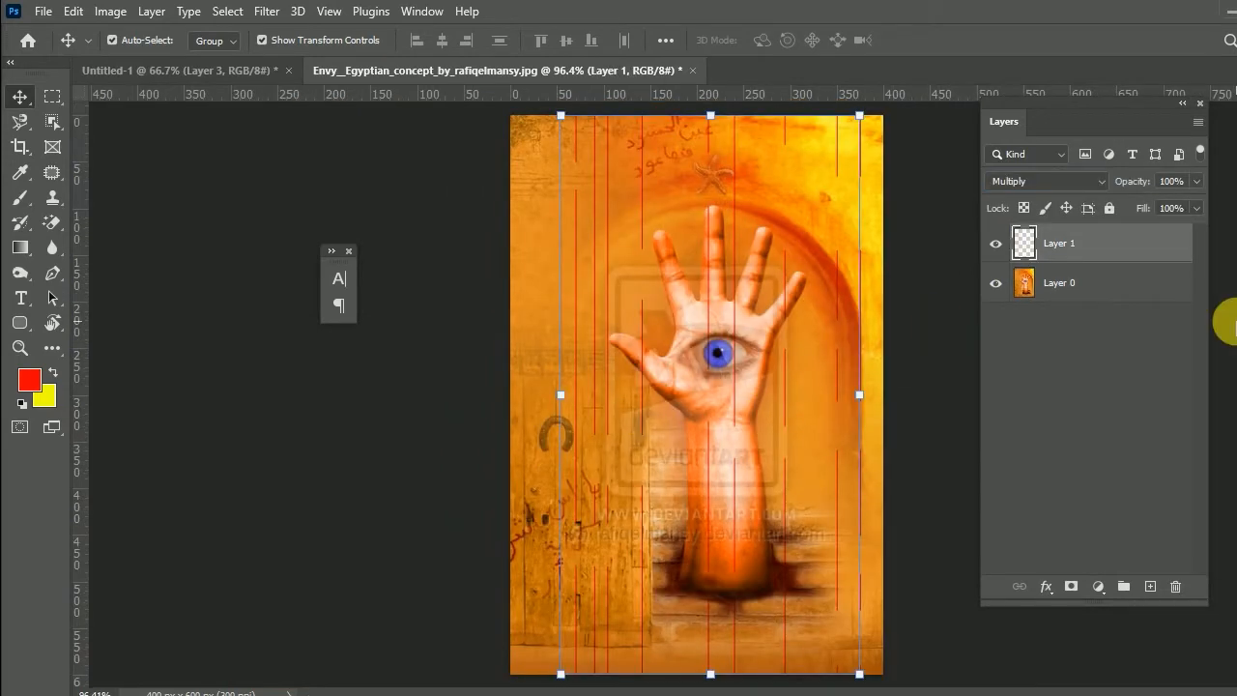
key(Delete)
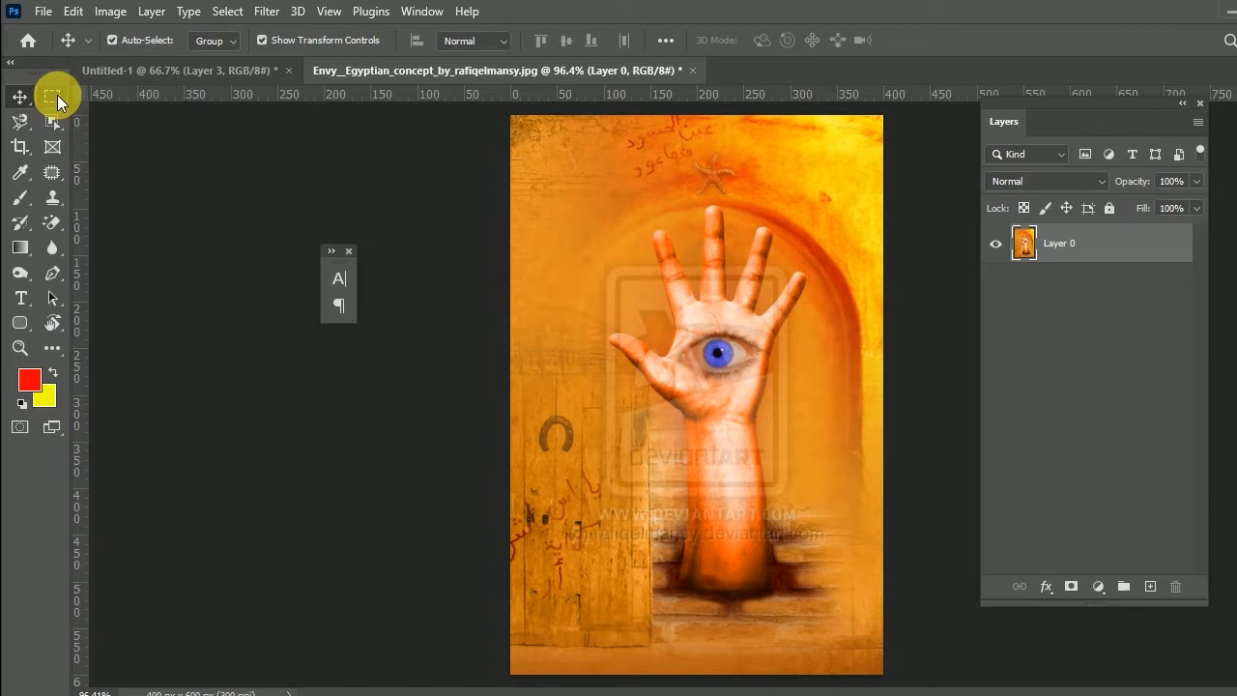
click(57, 95)
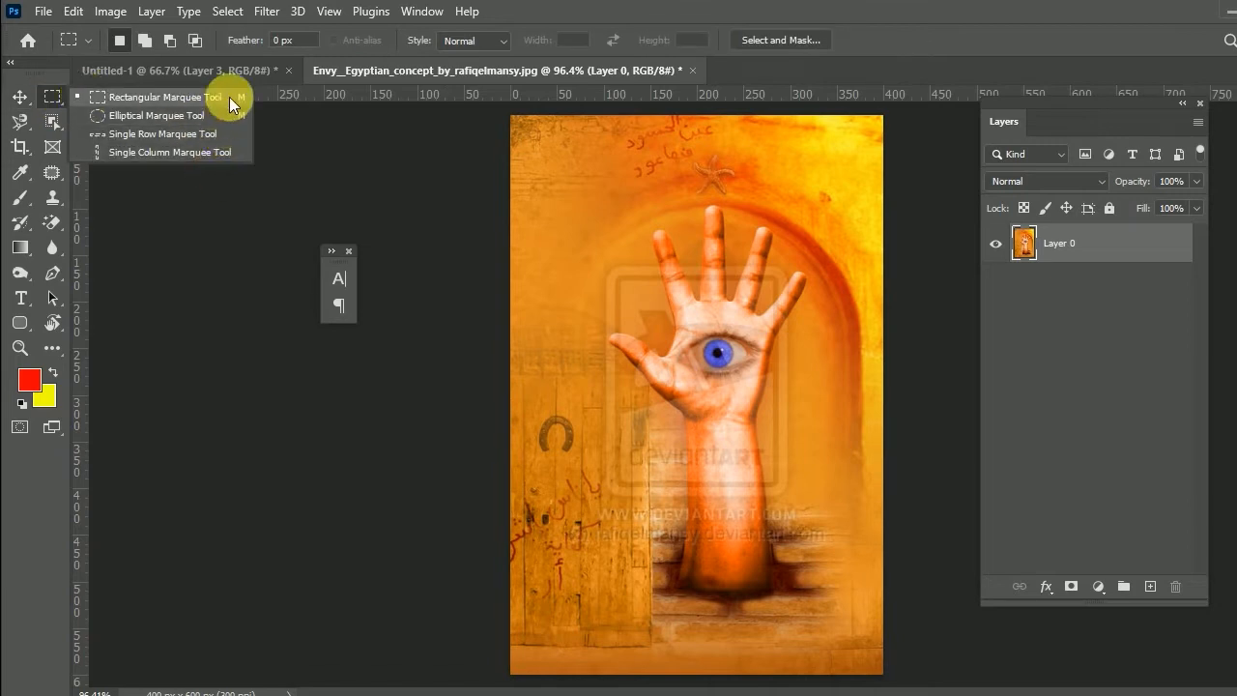
Draw a freehand selection around the hand and forearm with the Lasso tool, closing it across the lower forearm
click(16, 123)
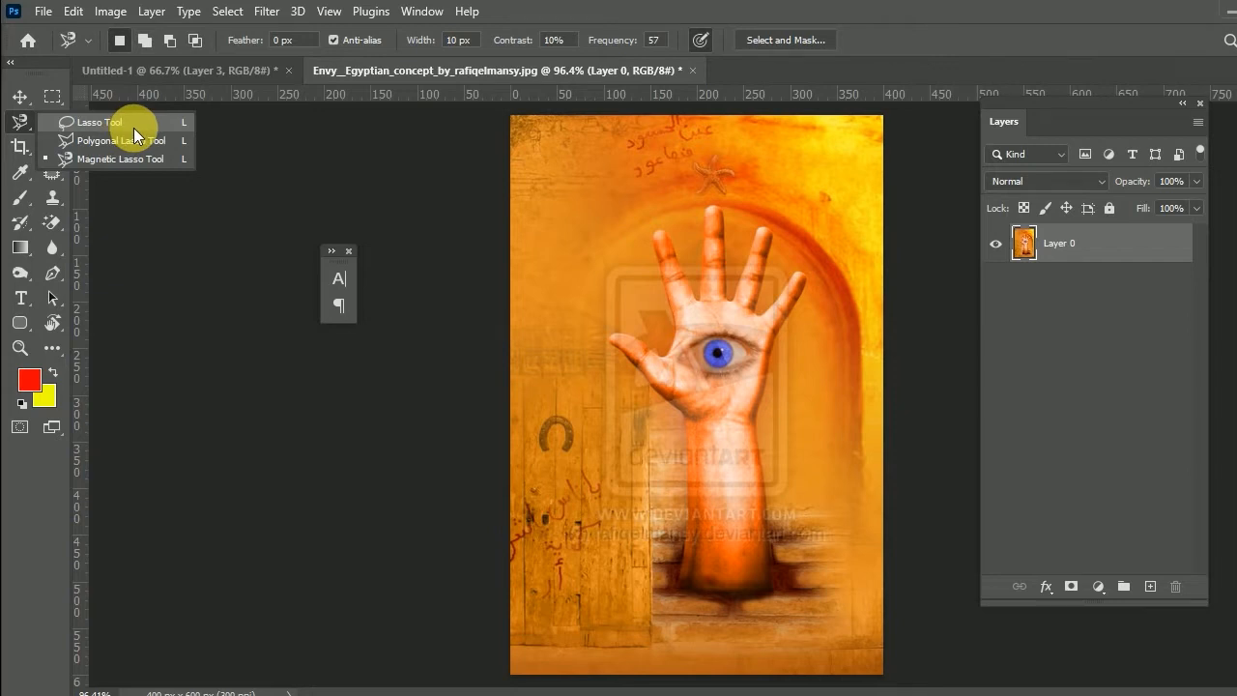
click(133, 125)
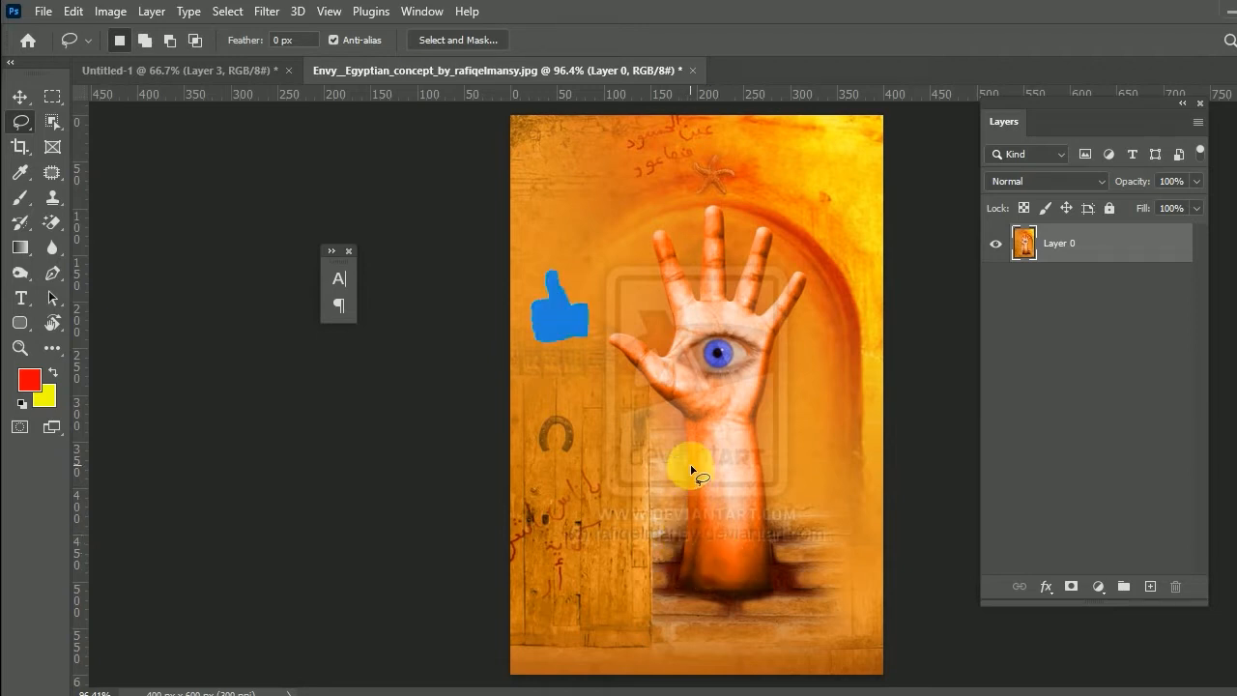
mouse_move(688, 541)
mouse_down()
mouse_move(689, 422)
mouse_move(643, 246)
mouse_move(652, 221)
mouse_move(700, 308)
mouse_move(700, 208)
mouse_move(723, 215)
mouse_move(730, 296)
mouse_move(756, 234)
mouse_move(774, 232)
mouse_move(766, 319)
mouse_up()
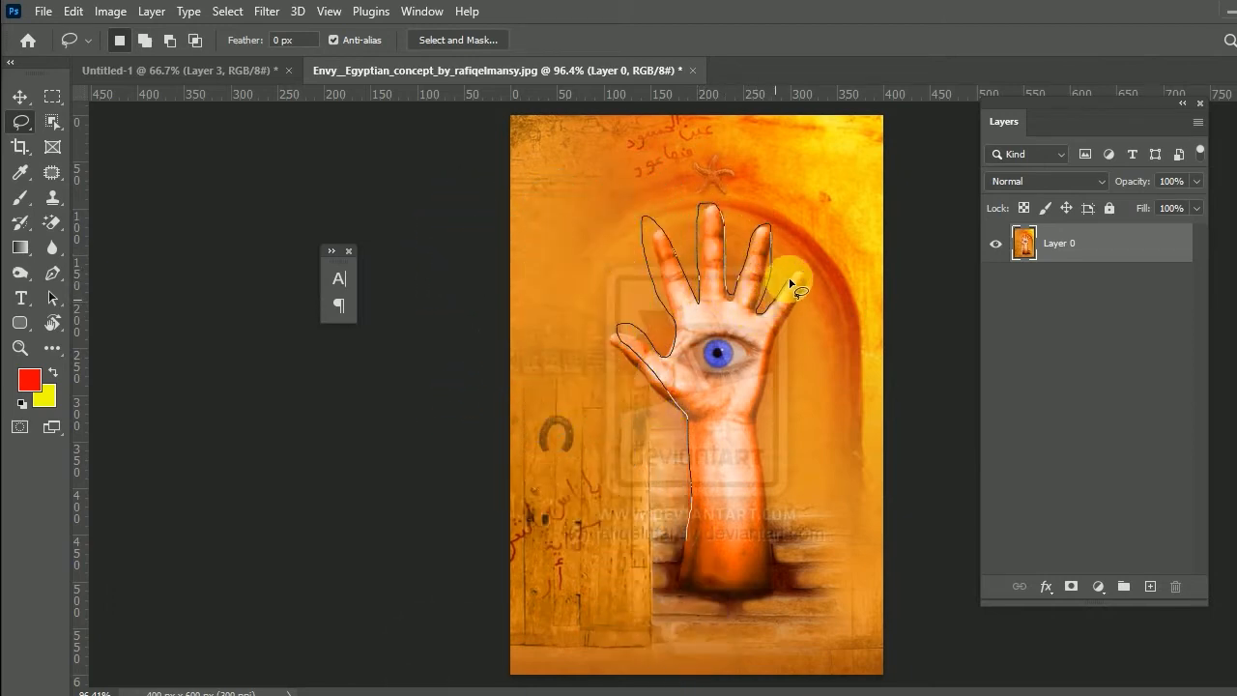
mouse_move(810, 282)
mouse_down()
mouse_move(771, 361)
mouse_move(766, 402)
mouse_move(777, 538)
mouse_move(689, 544)
mouse_up()
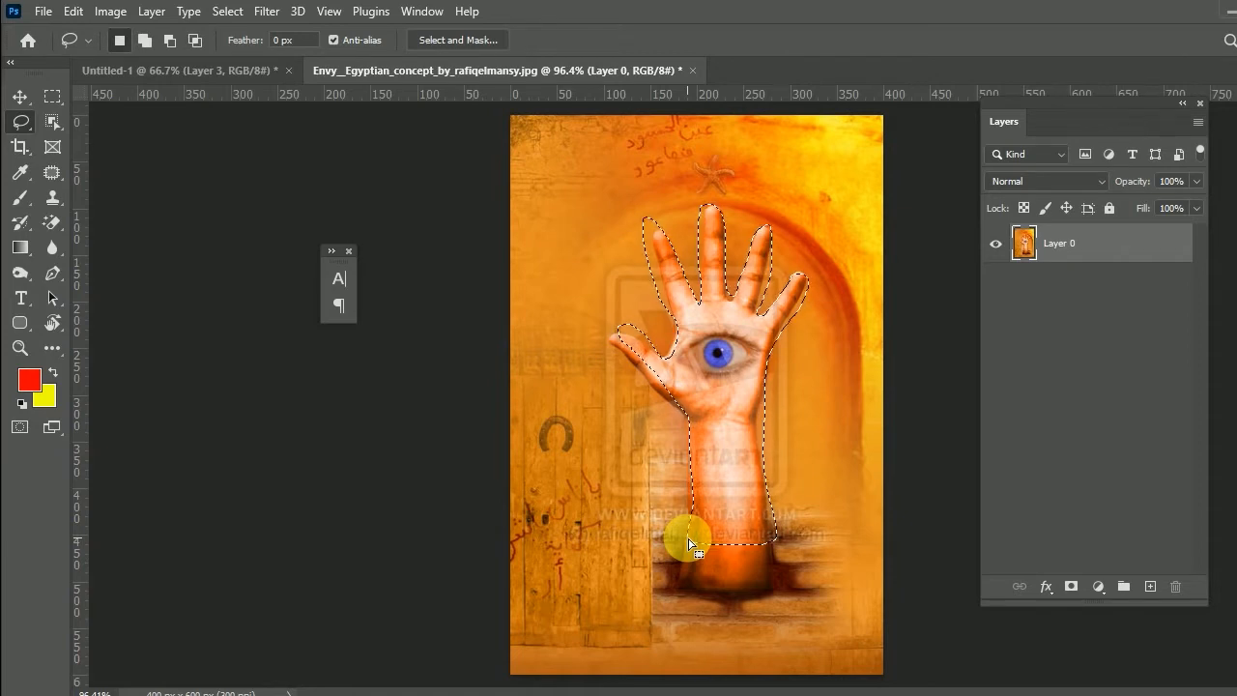
scroll(734, 445, up, 3)
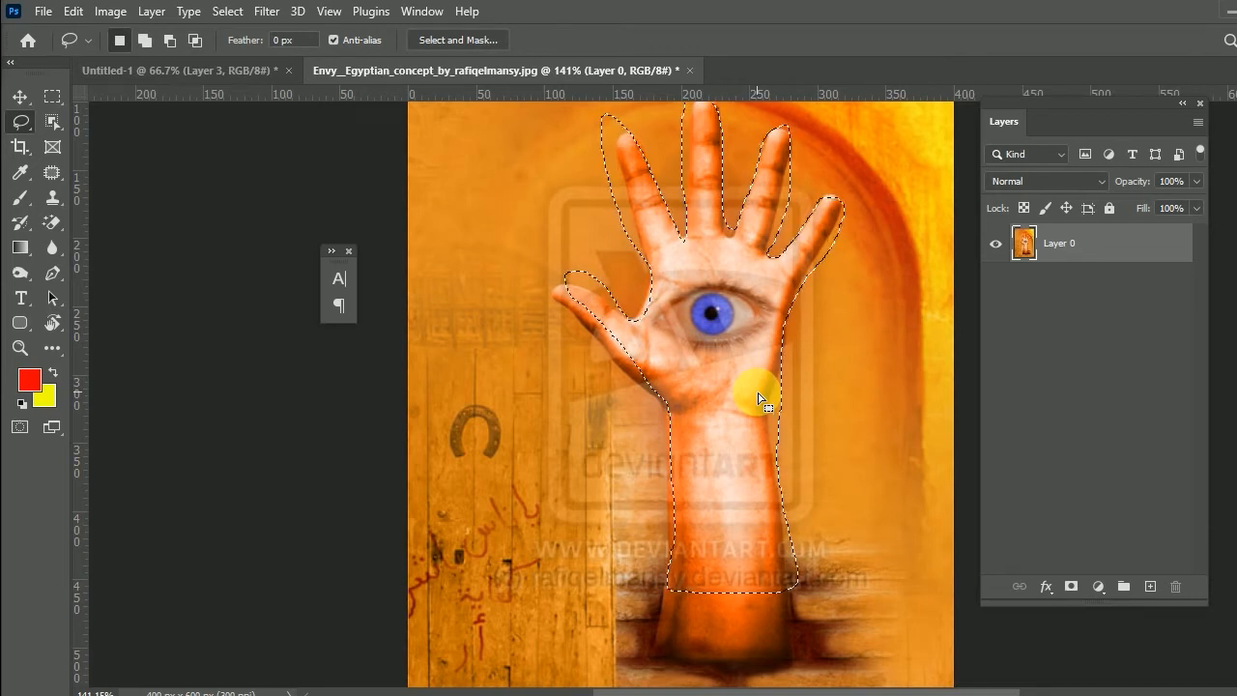
Deselect, try a second freehand Lasso outline from the forearm around the thumb and fingers, and clear that selection too
key(ctrl+d)
mouse_move(669, 537)
mouse_down()
mouse_move(676, 428)
mouse_move(631, 376)
mouse_up()
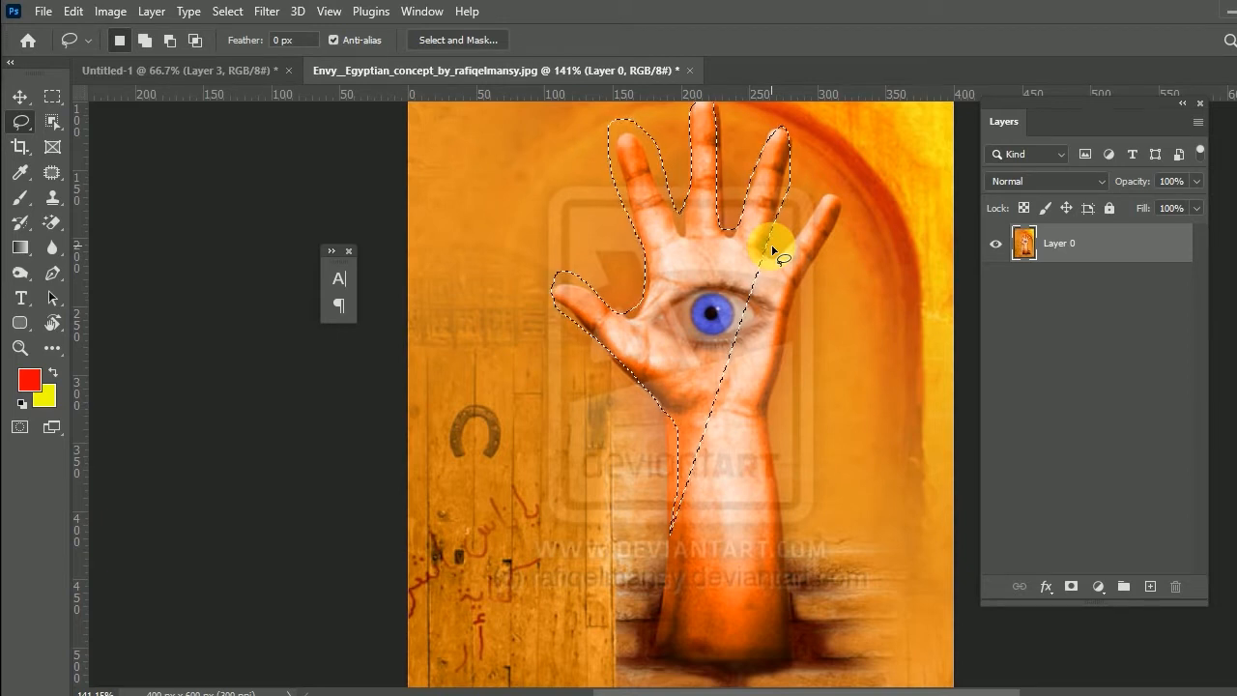
drag(761, 335, 751, 362)
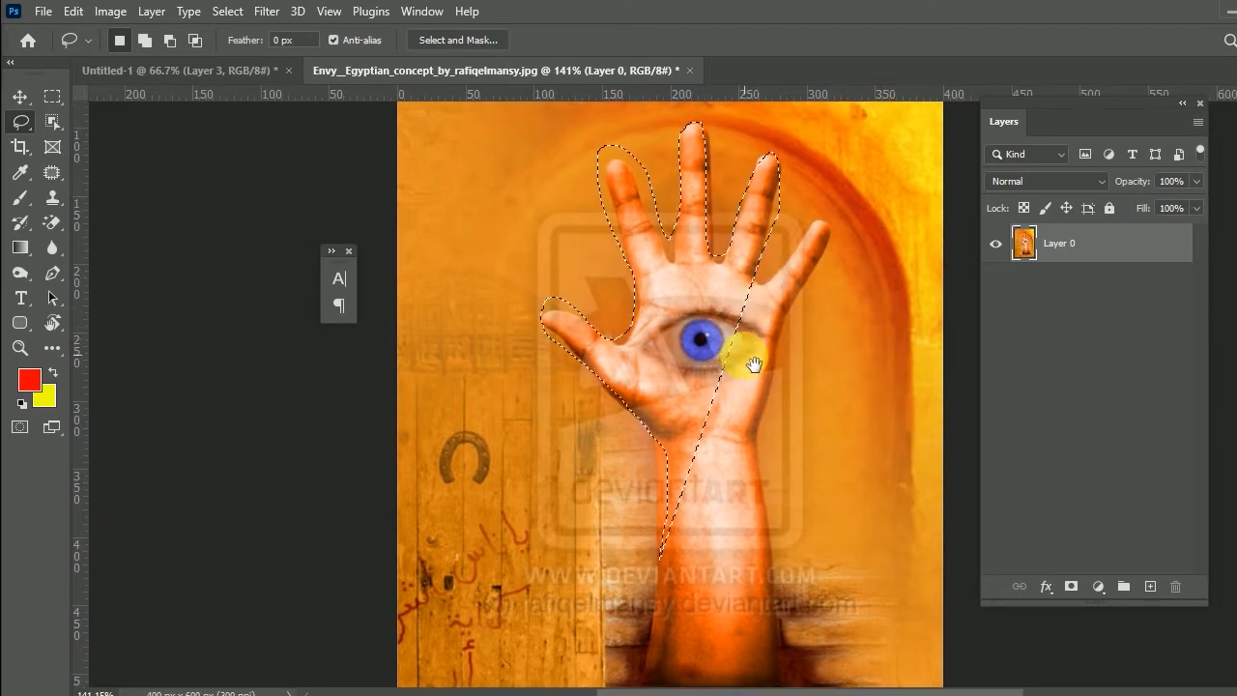
click(634, 243)
Start a Polygonal Lasso outline at the lower forearm and trace up the wrist and along the thumb to its tip
mouse_move(12, 134)
mouse_down()
mouse_move(17, 122)
mouse_move(96, 150)
mouse_up()
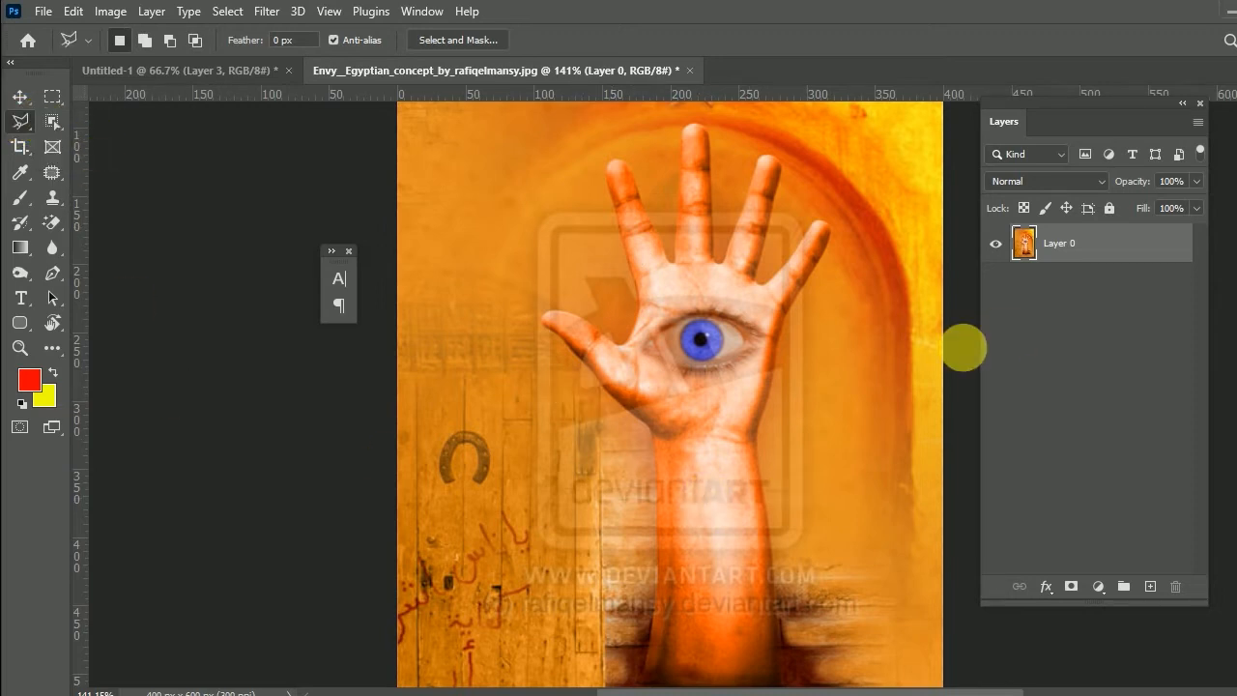
click(657, 600)
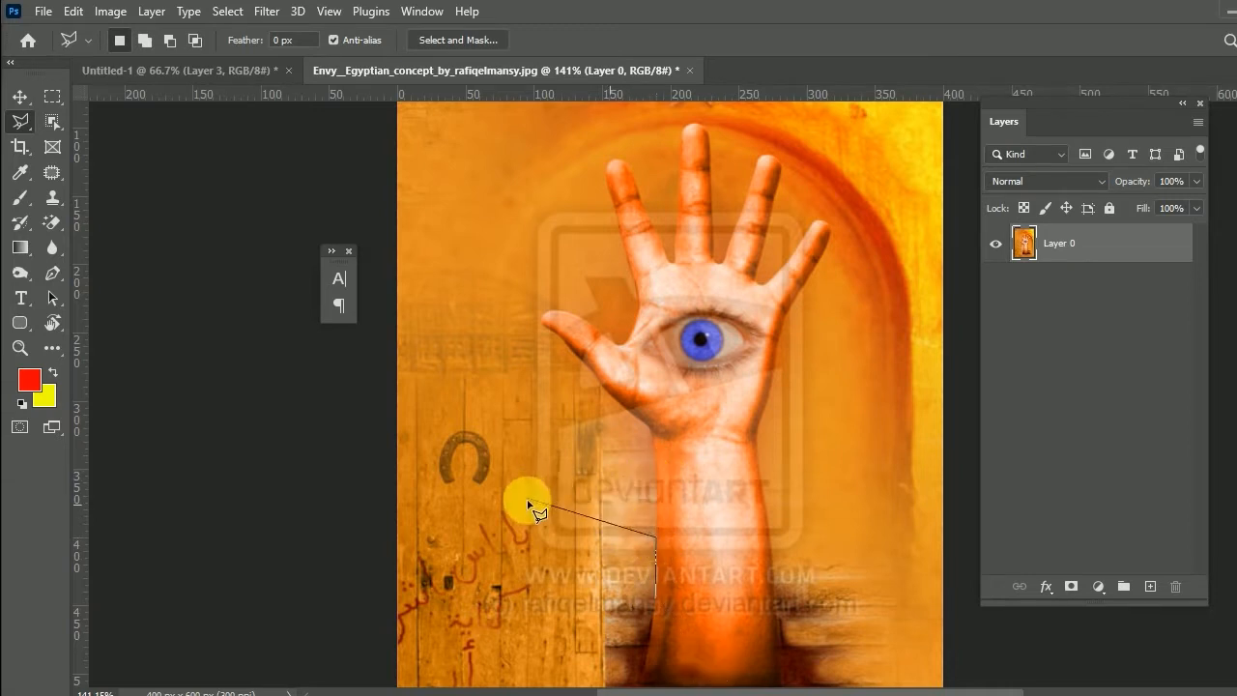
click(658, 491)
click(657, 441)
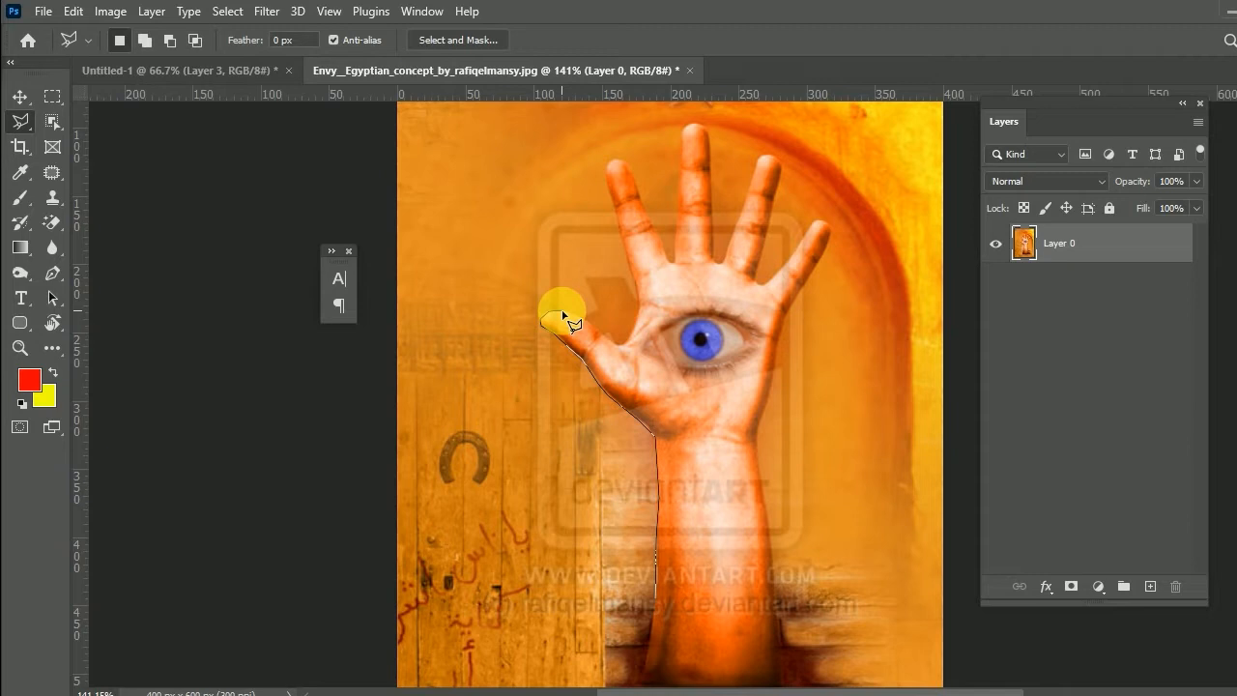
Examine the open polygonal outline around the thumb tip at different zoom levels
scroll(563, 317, up, 3)
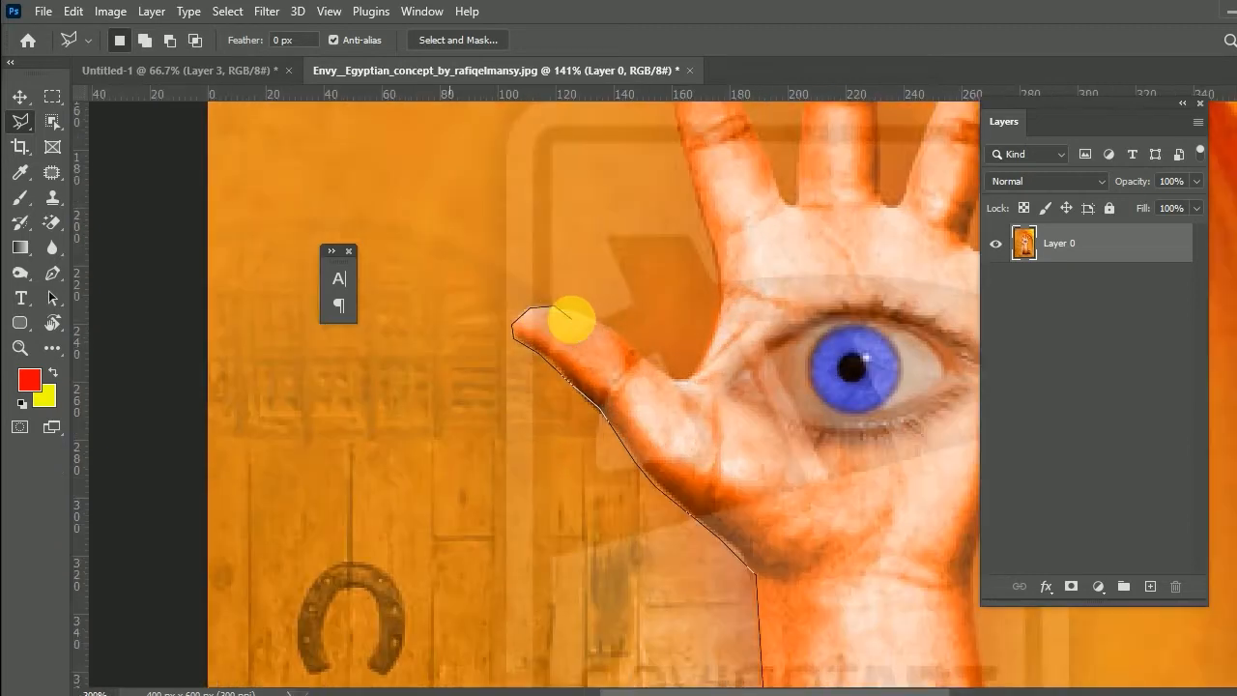
scroll(577, 326, down, 3)
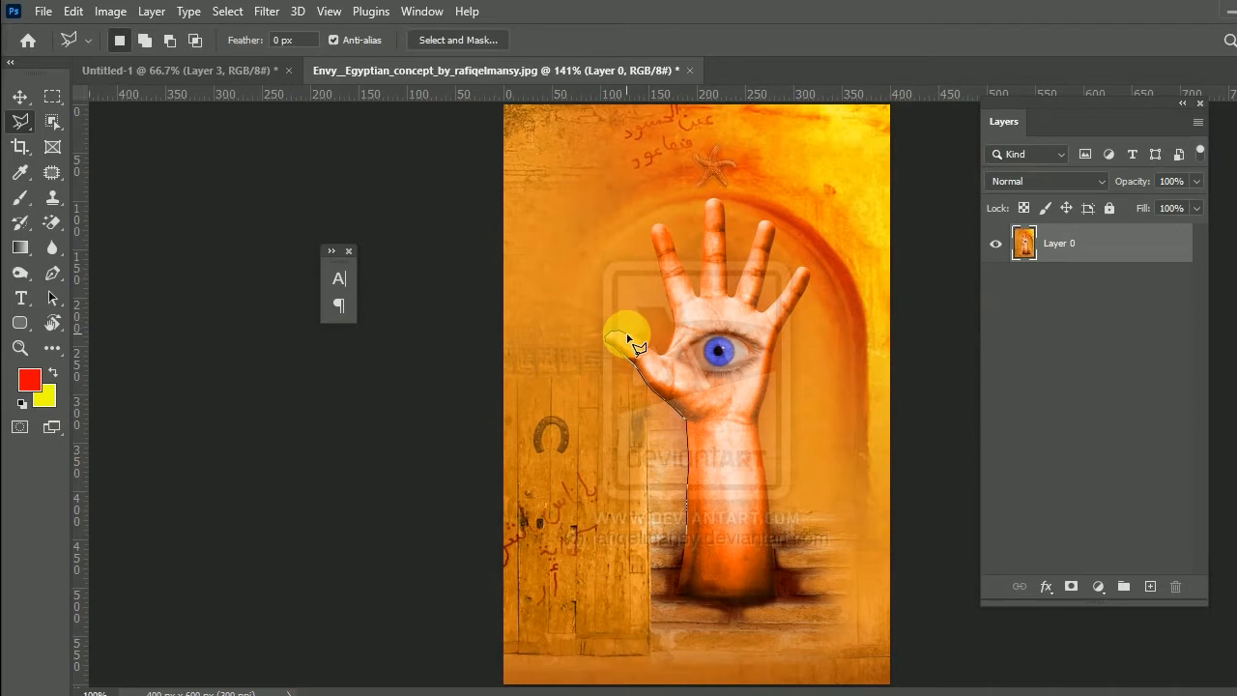
scroll(628, 340, up, 3)
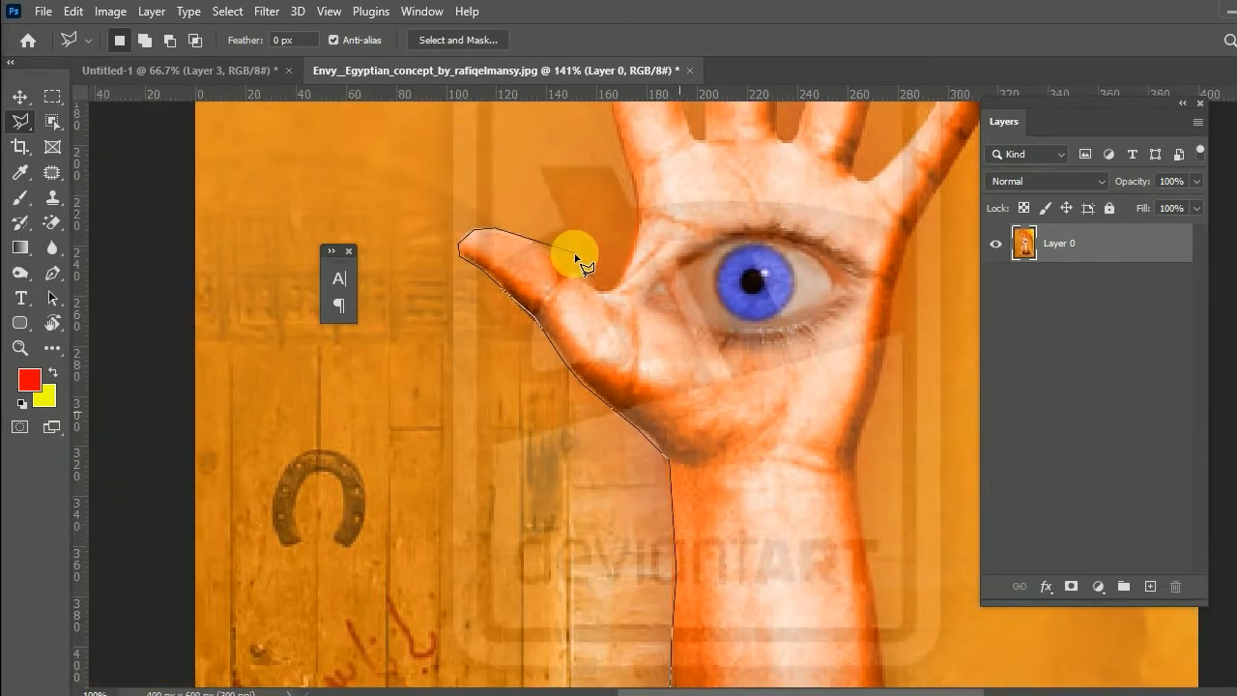
scroll(578, 260, down, 3)
scroll(567, 254, up, 4)
scroll(580, 270, down, 1)
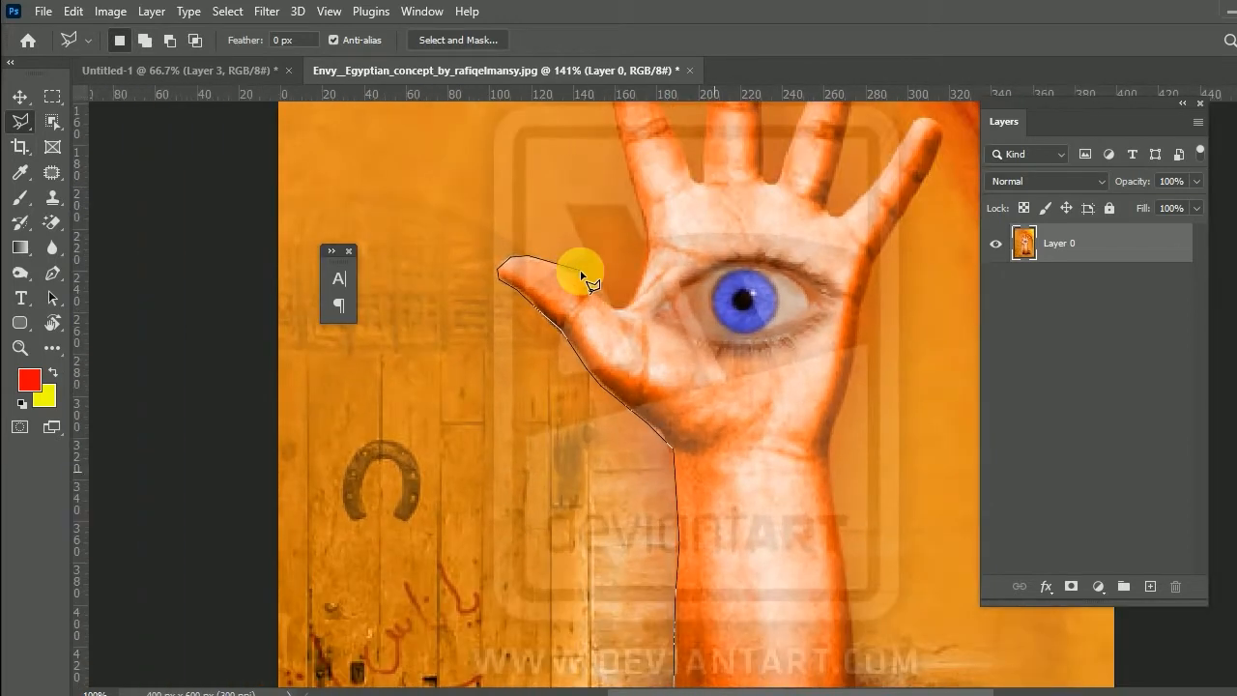
scroll(581, 276, up, 2)
scroll(582, 276, down, 3)
scroll(581, 276, down, 2)
scroll(552, 257, up, 2)
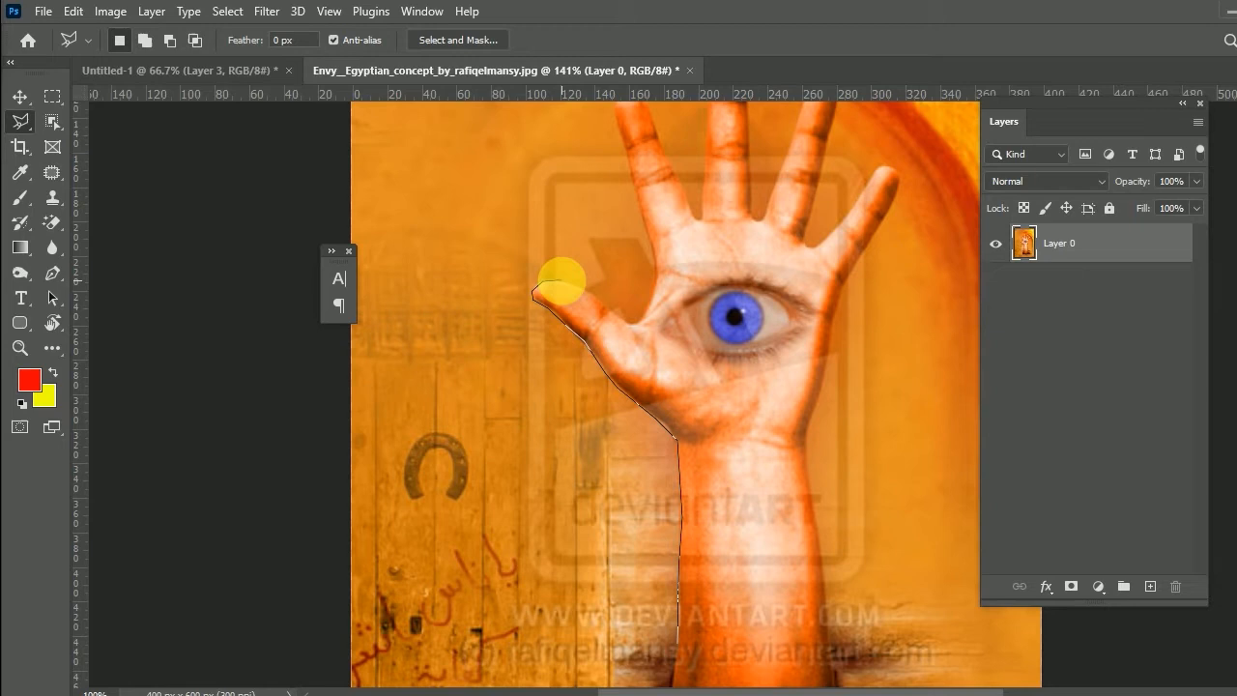
scroll(564, 281, up, 4)
scroll(564, 281, down, 2)
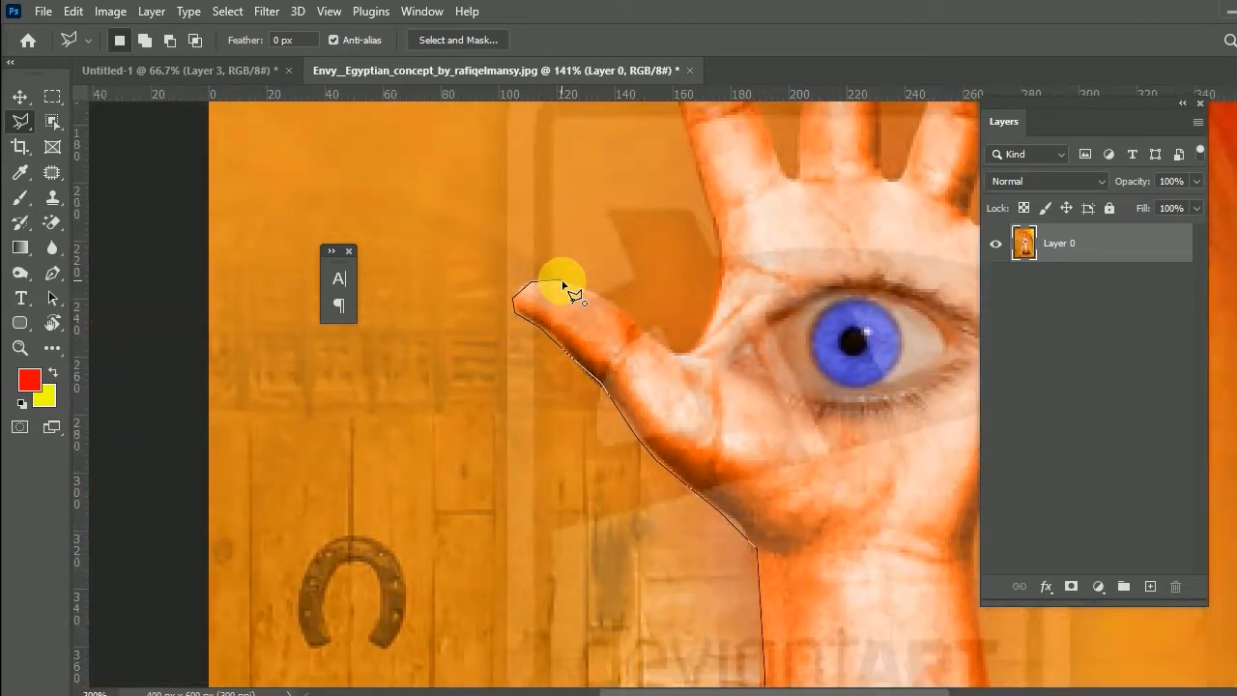
scroll(563, 284, down, 1)
scroll(564, 284, up, 1)
Continue the polygonal outline along the inner thumb, through the thumb web and up towards the index finger's base
scroll(556, 290, up, 4)
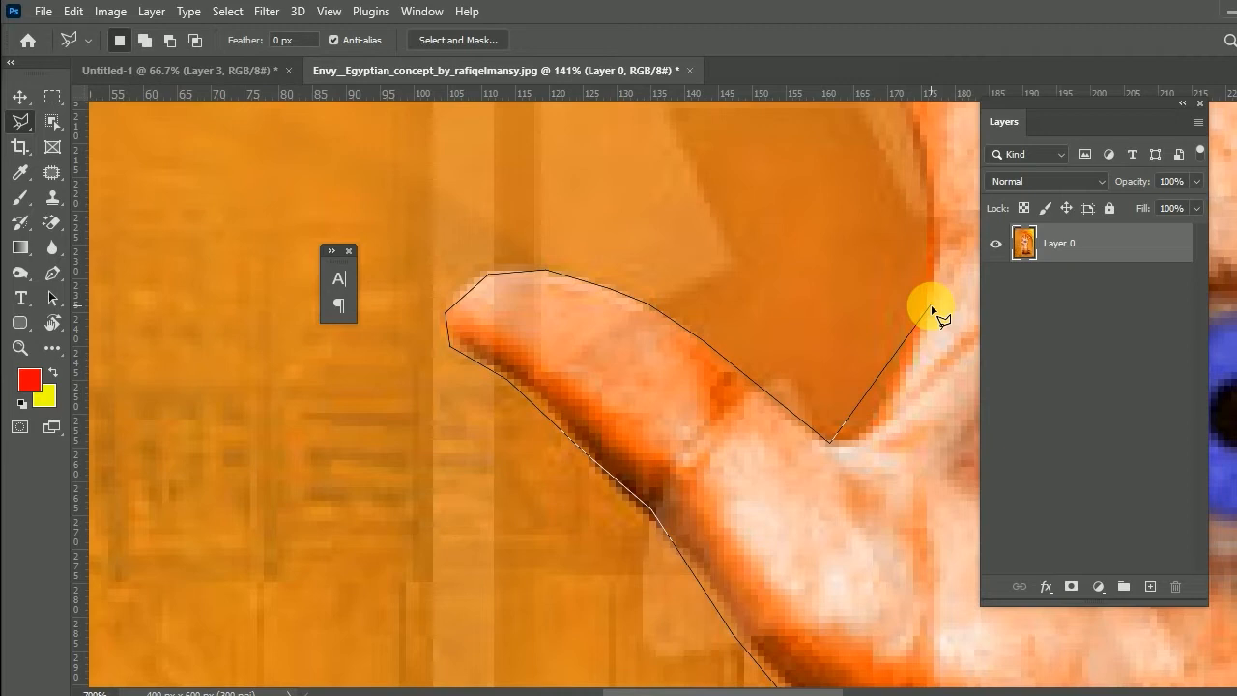
click(867, 430)
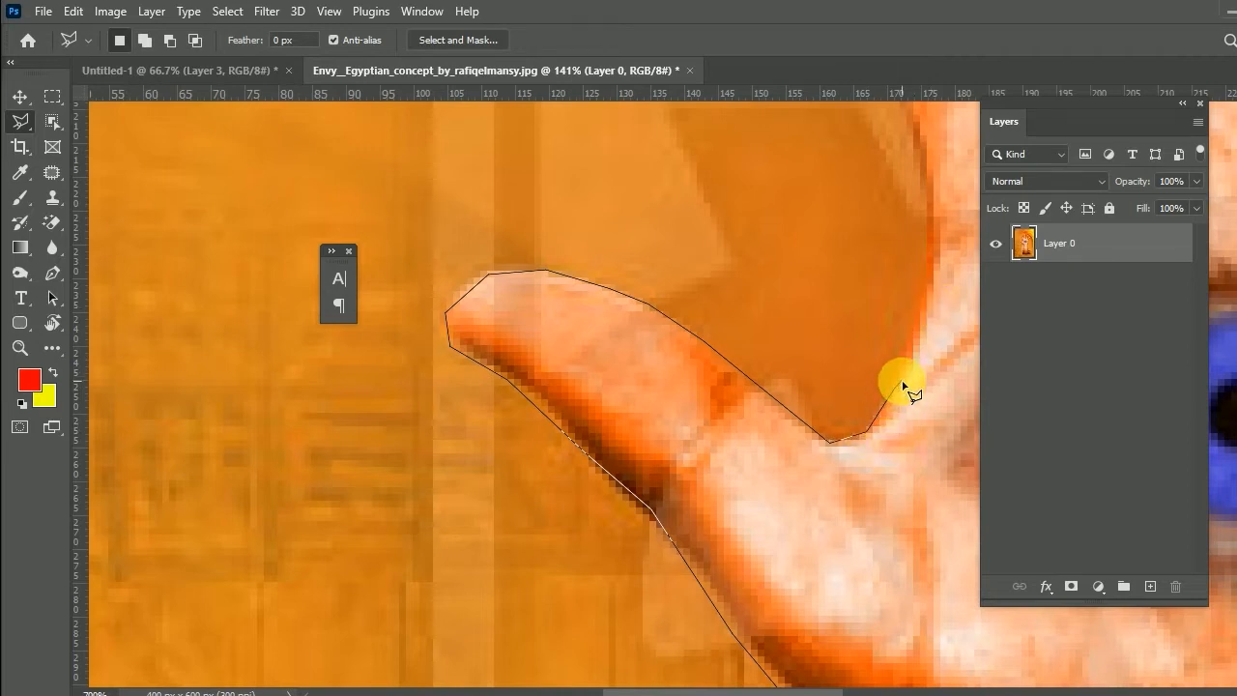
scroll(908, 389, down, 3)
drag(912, 387, 743, 476)
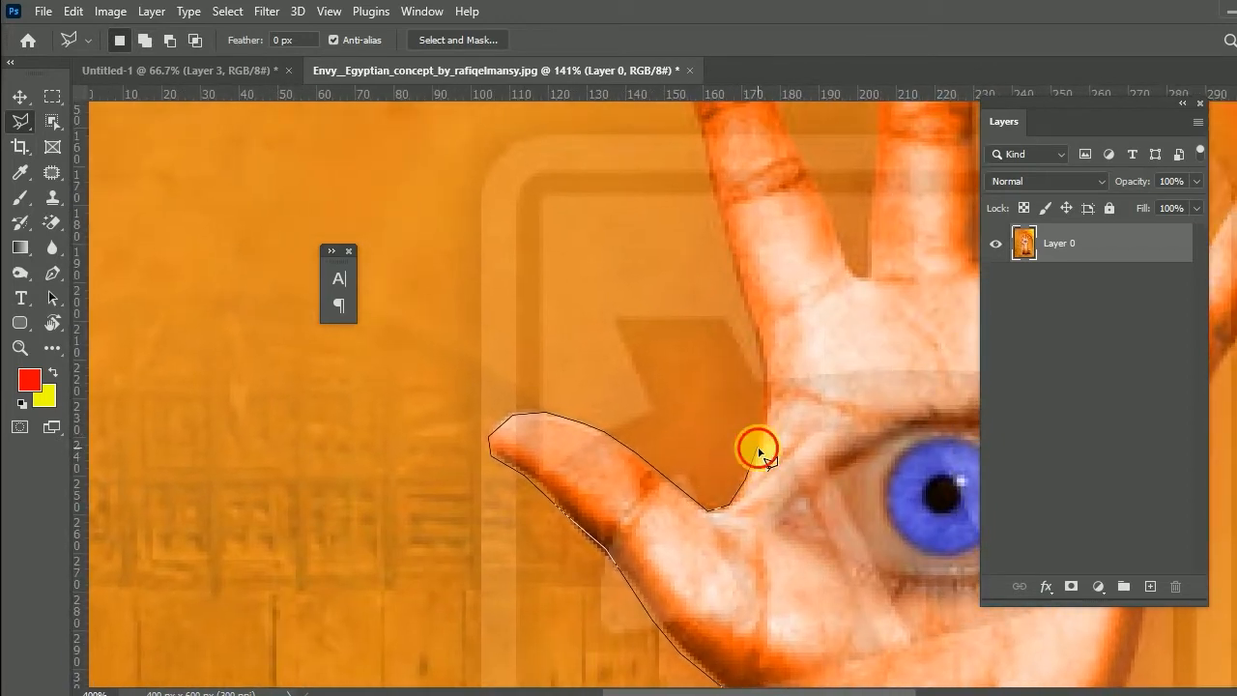
click(768, 419)
click(770, 407)
Trace the polygonal outline up the index finger, around its tip and down to the gap before the middle finger
drag(774, 350, 776, 414)
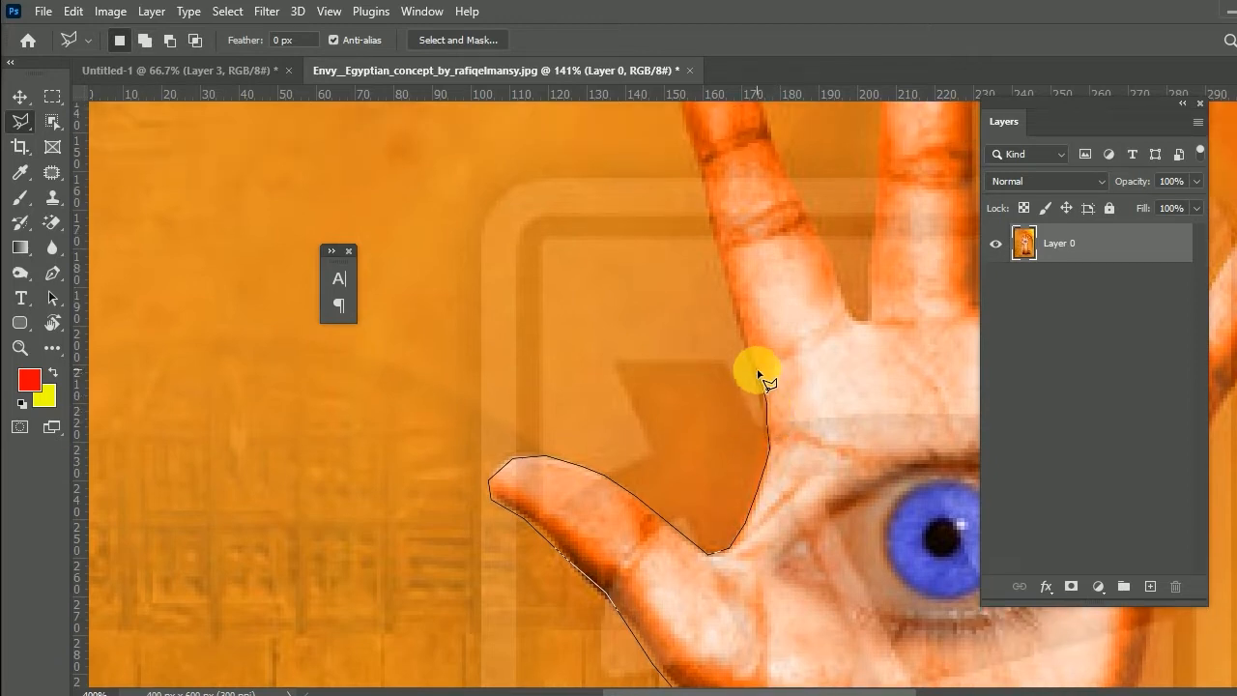
drag(765, 303, 777, 415)
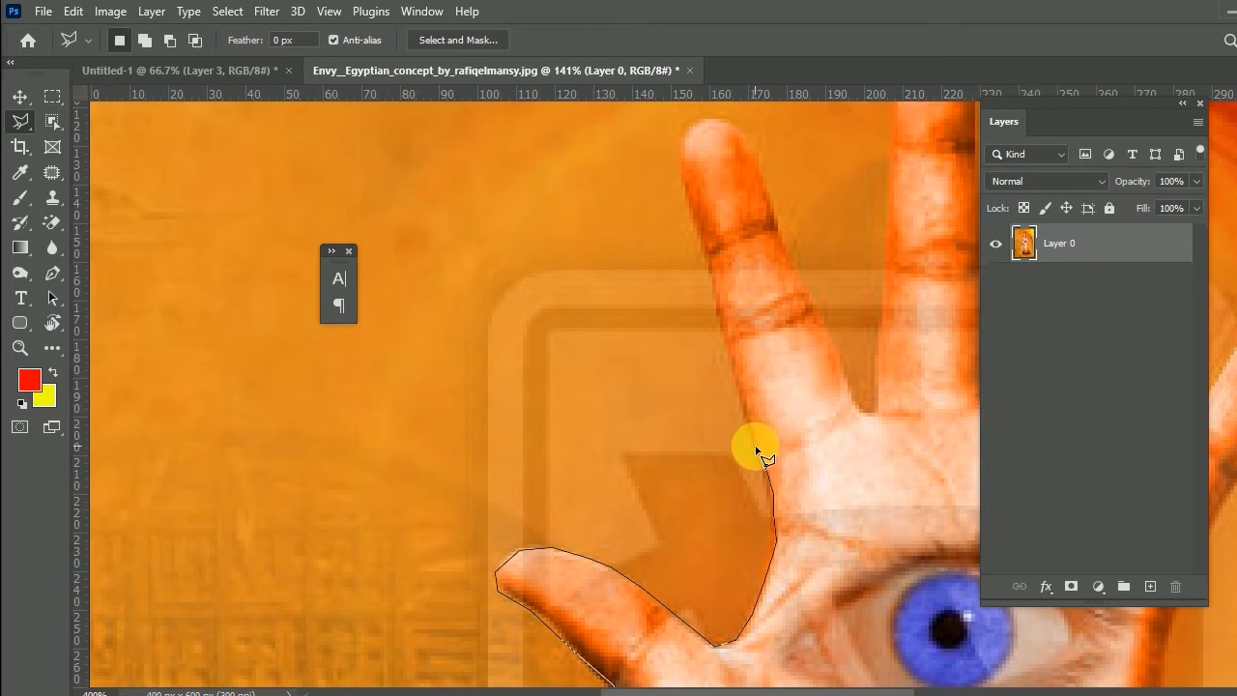
click(736, 386)
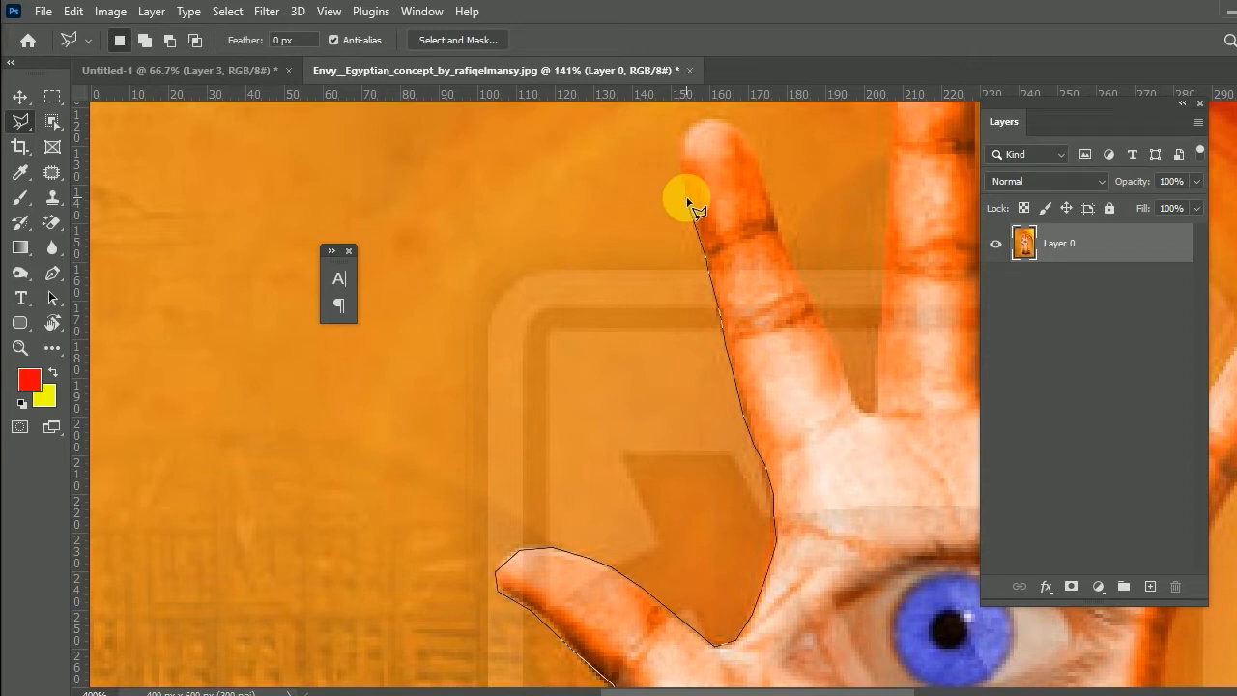
click(708, 118)
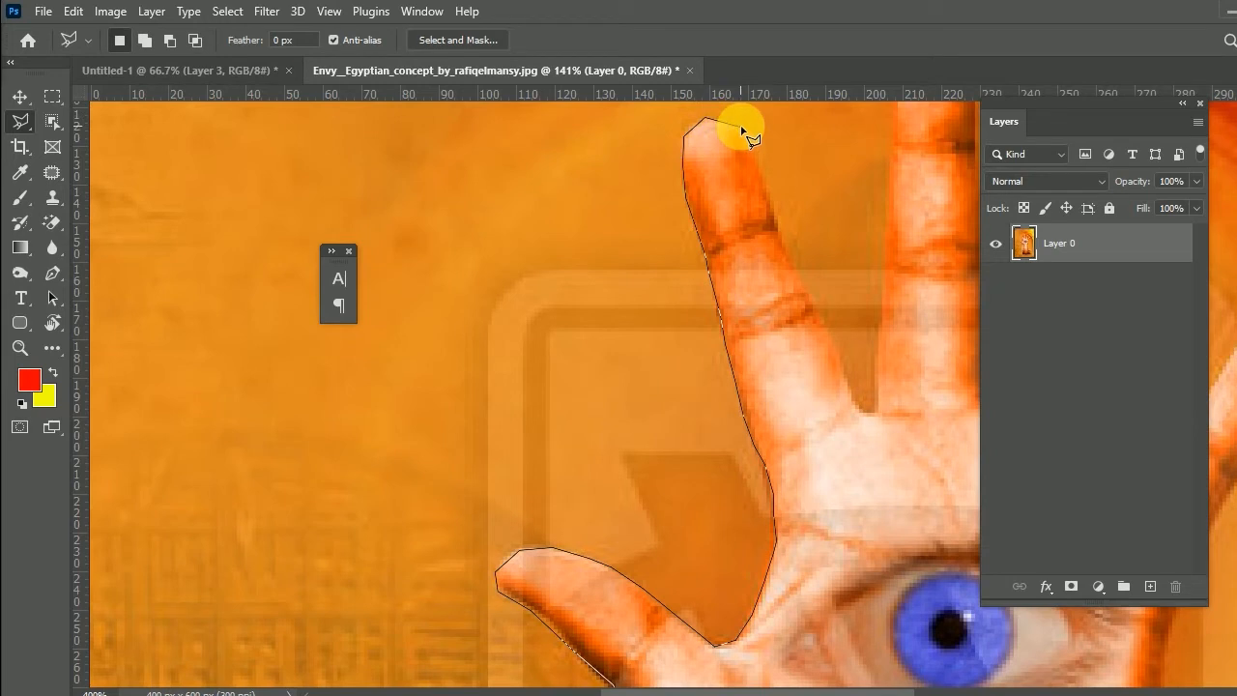
click(740, 127)
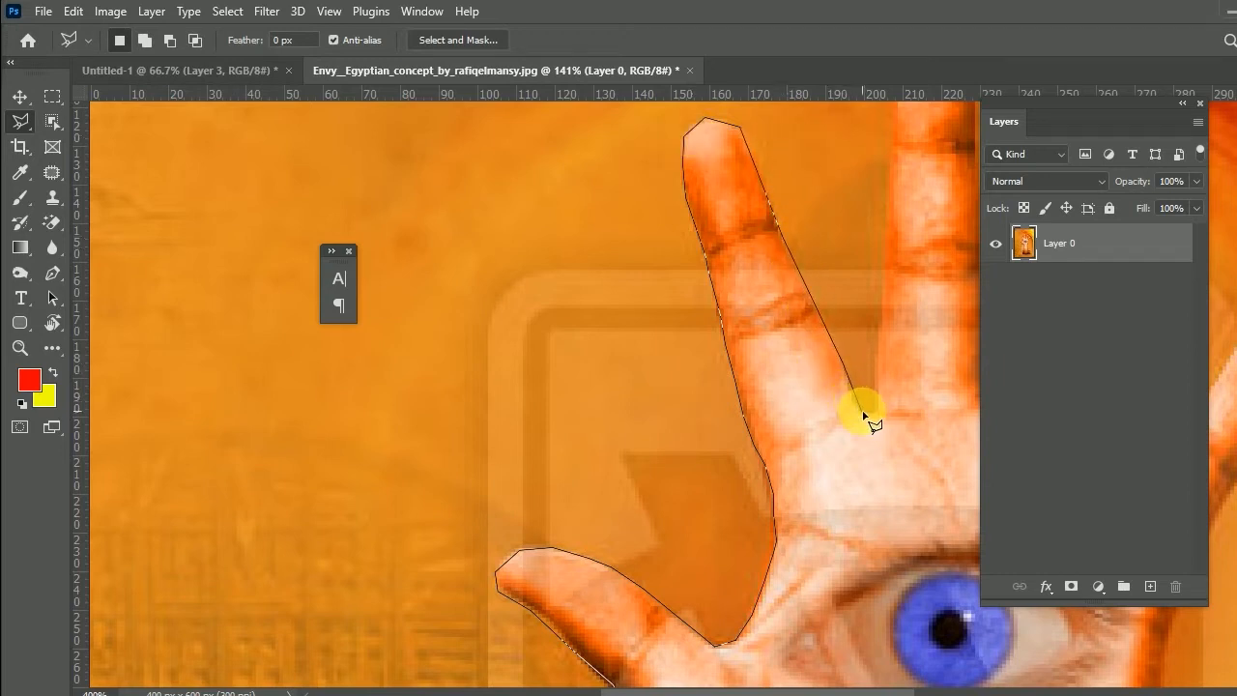
Trace the polygonal outline around the middle and ring fingers to the base of the little finger
mouse_move(893, 241)
mouse_down()
mouse_move(808, 298)
mouse_move(751, 359)
mouse_up()
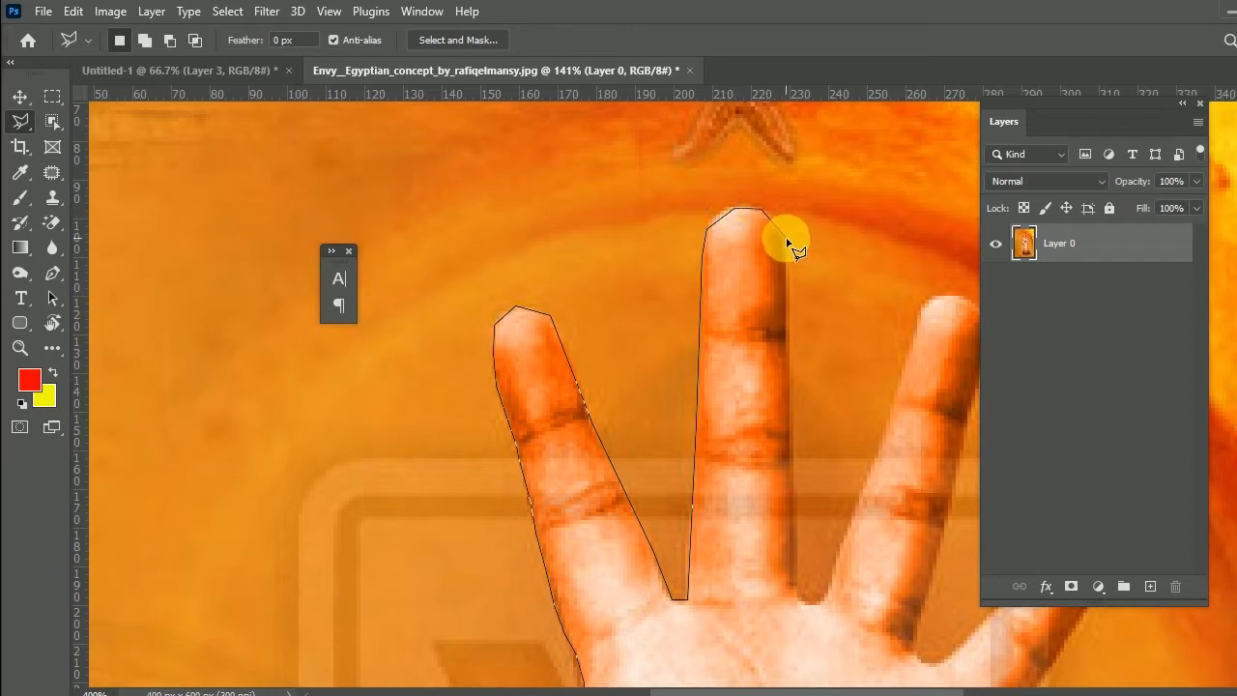
drag(794, 424, 778, 315)
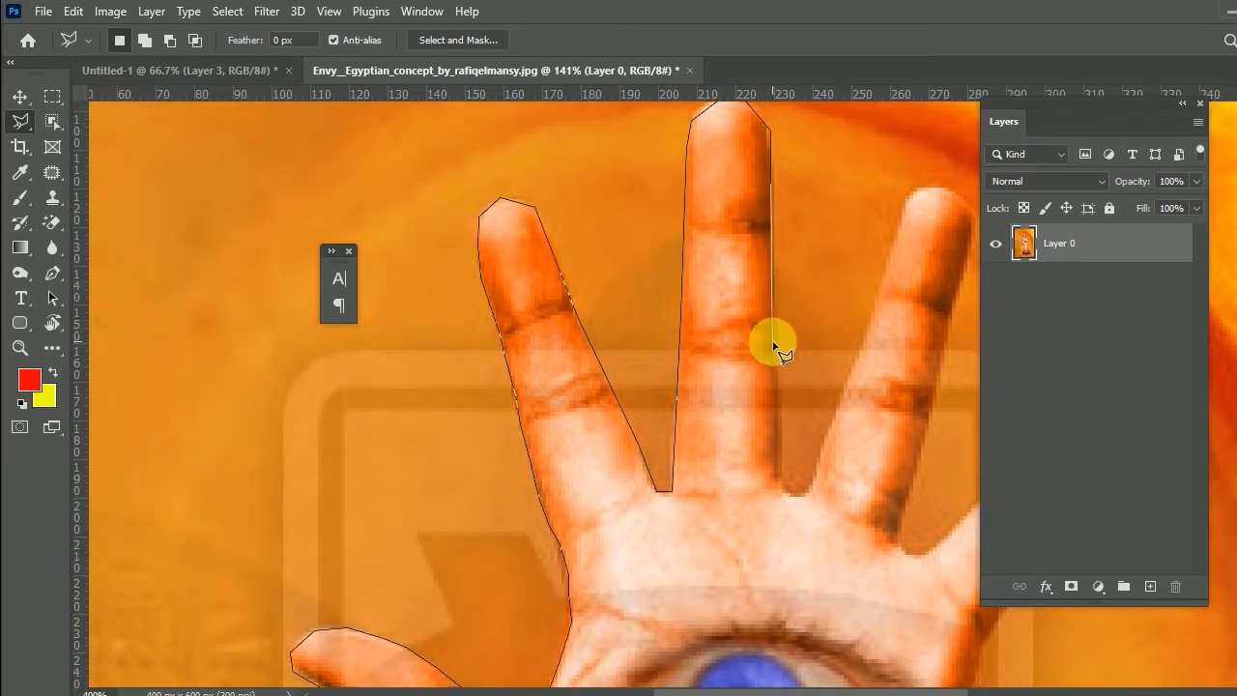
click(721, 461)
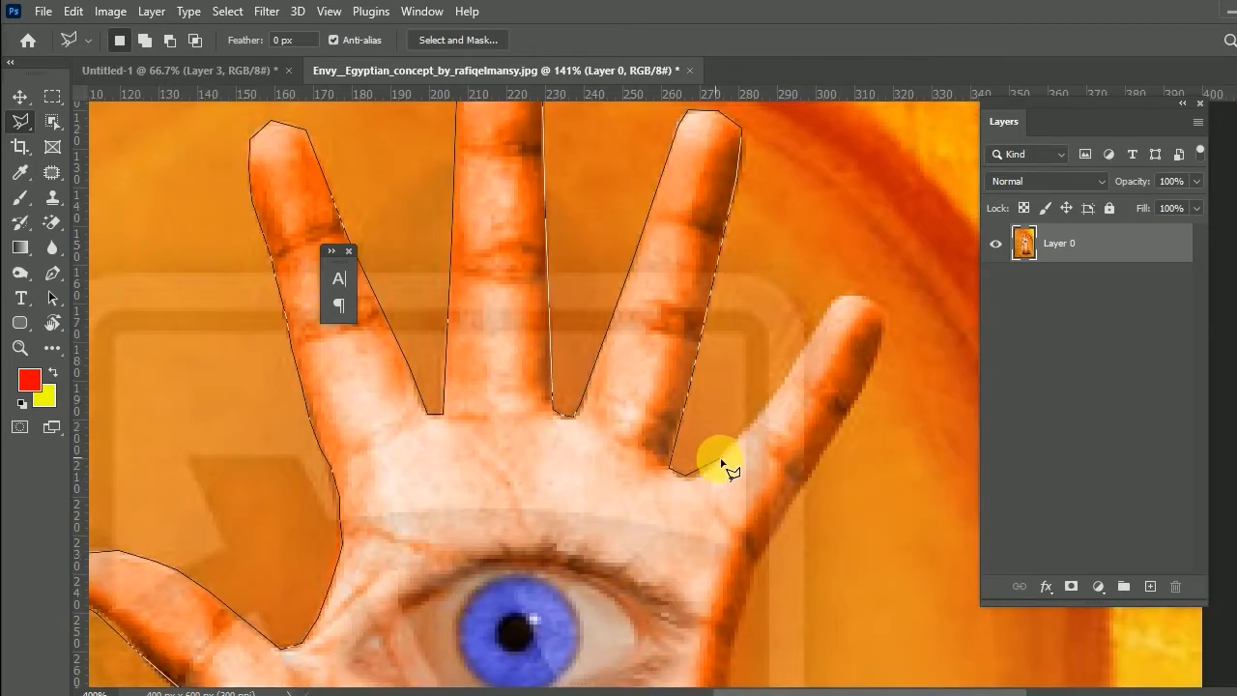
Continue the polygonal outline up the little finger, around its tip and back down its outer edge
click(783, 381)
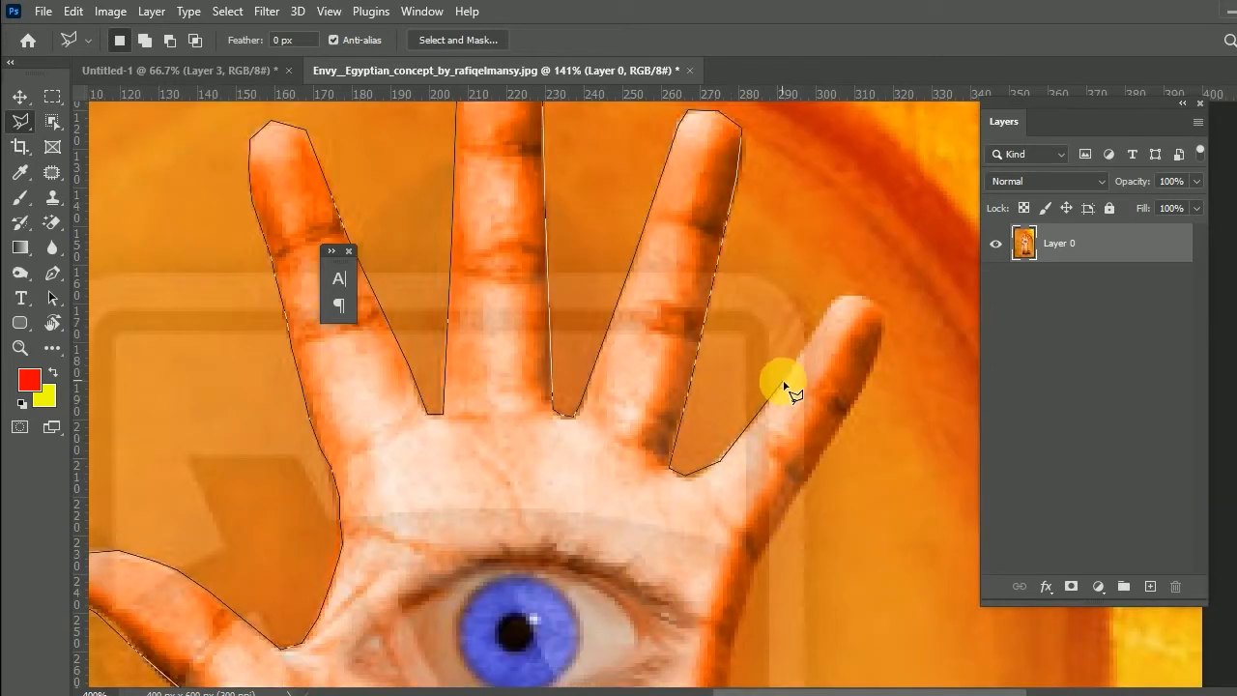
click(837, 295)
click(862, 296)
click(881, 312)
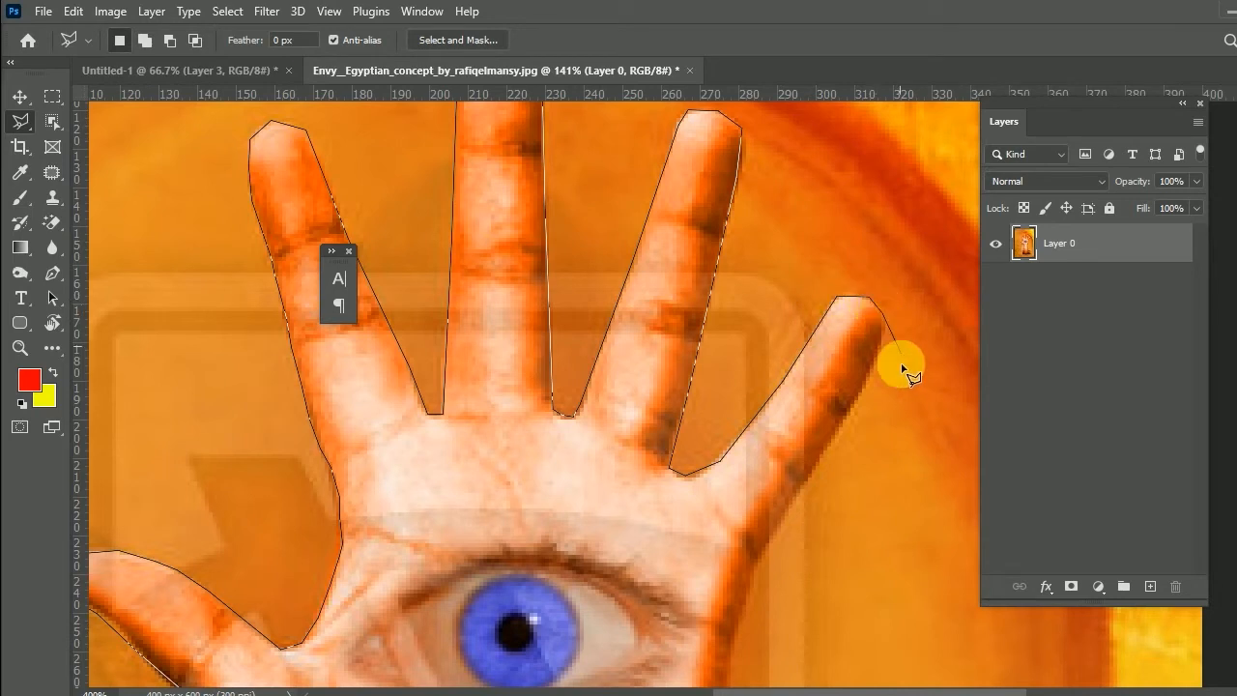
drag(896, 356, 864, 249)
click(844, 260)
click(753, 407)
Trace the polygonal outline down the palm's outer side and forearm, and close it across the forearm at its starting point
drag(707, 493, 755, 332)
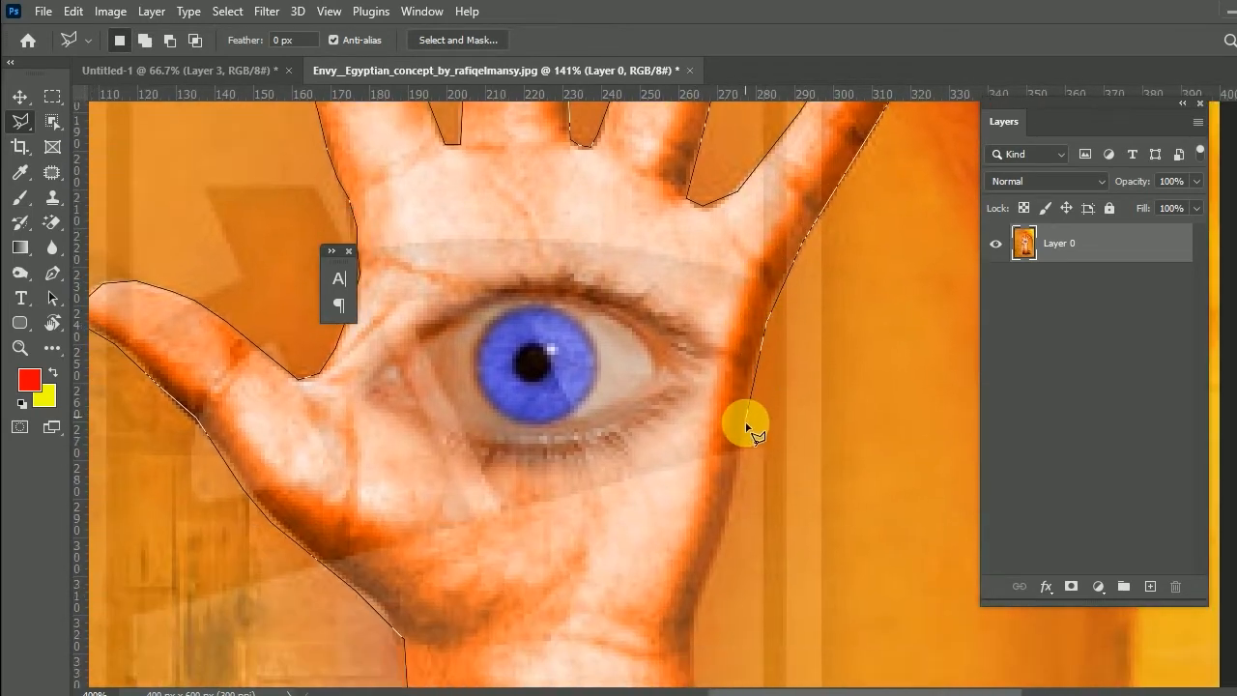
click(712, 563)
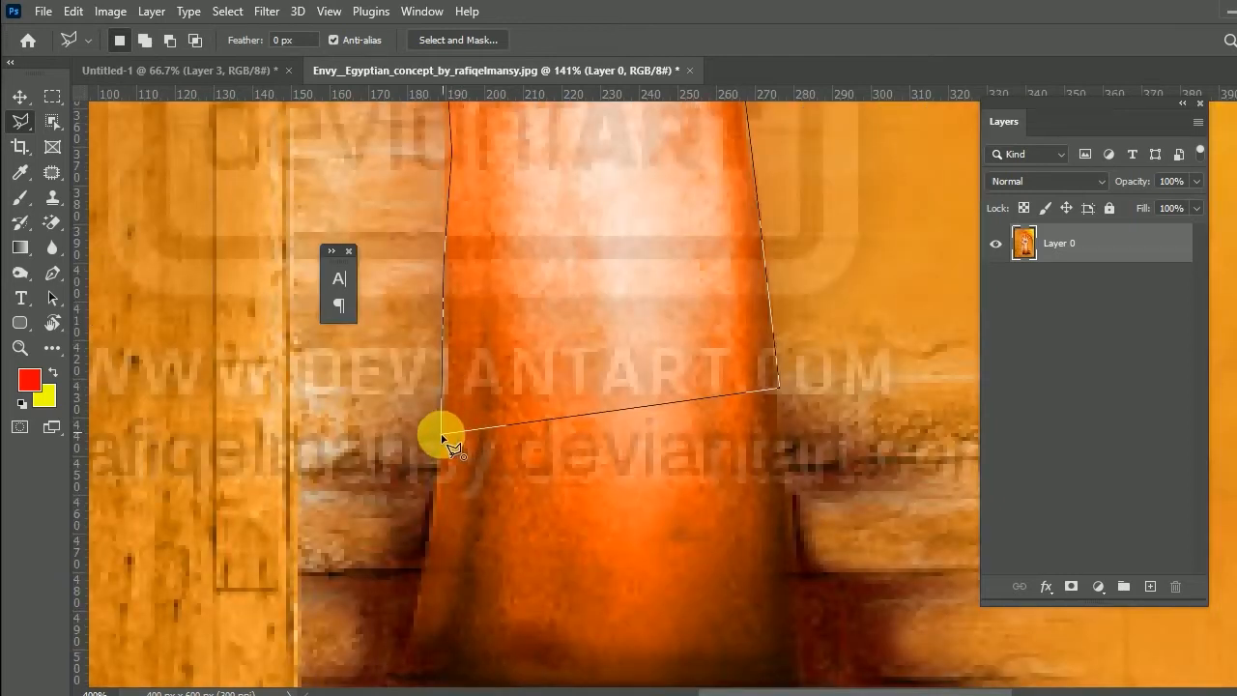
click(442, 438)
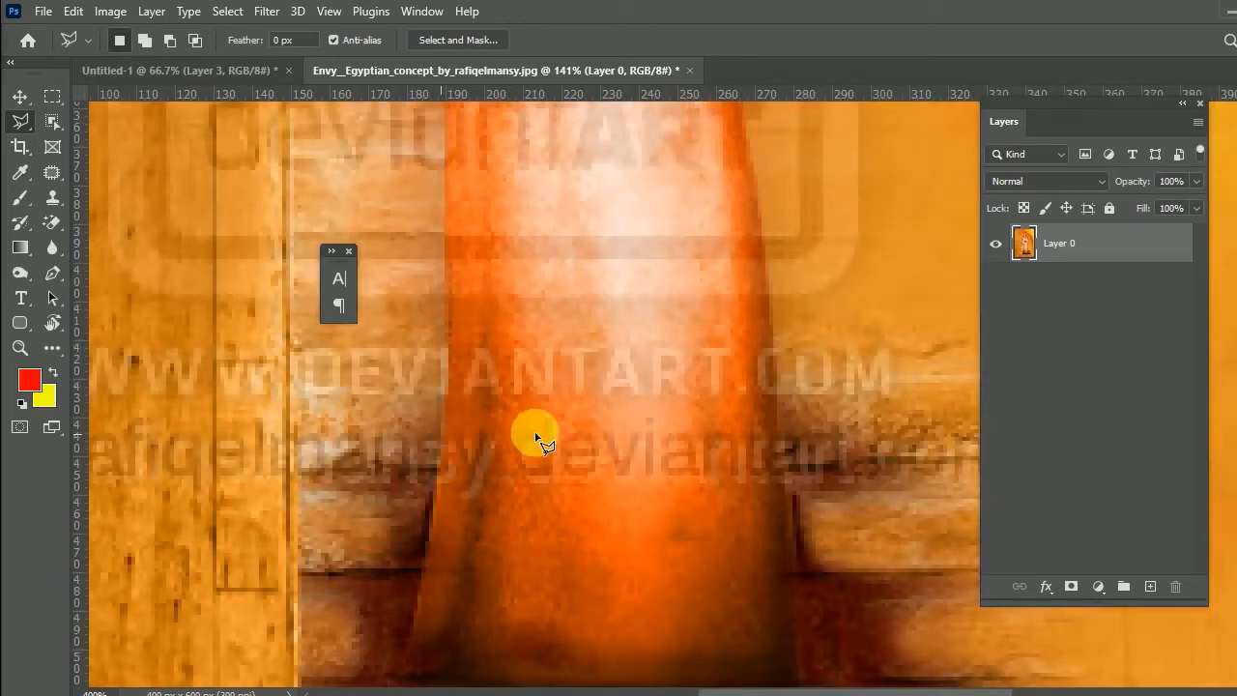
Examine the closed selection's edges around the thumb and index finger for areas the outline missed
scroll(613, 387, down, 5)
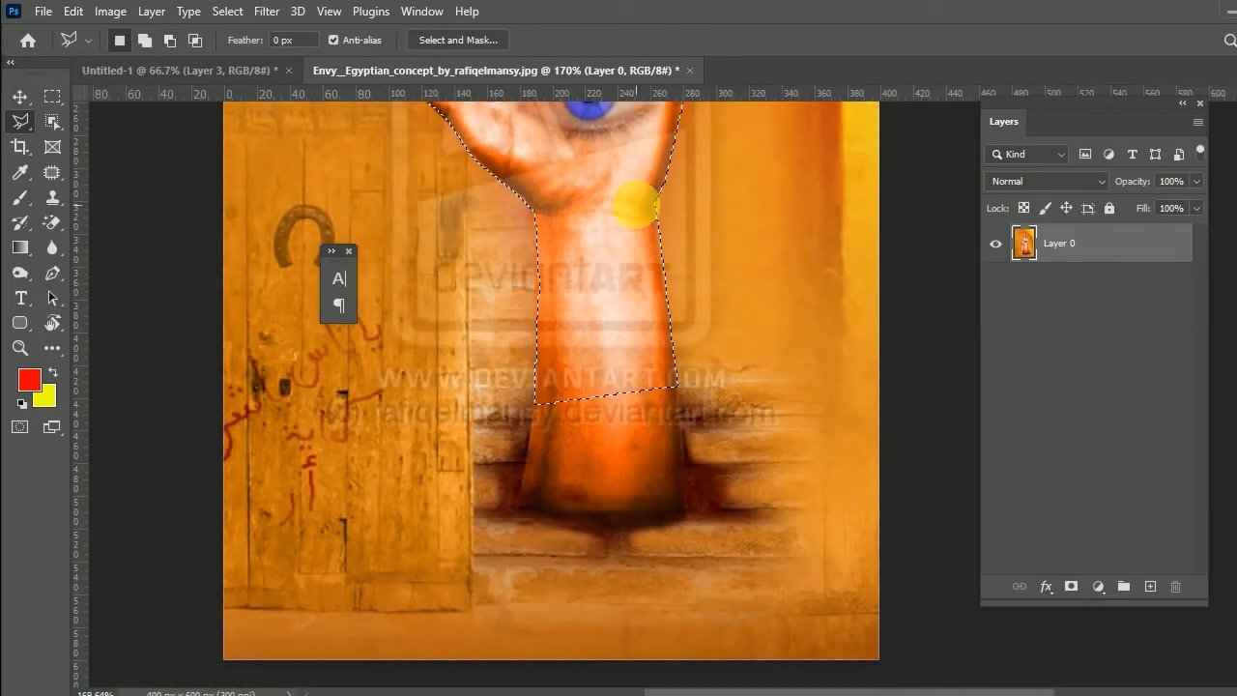
scroll(644, 374, up, 3)
scroll(429, 248, up, 8)
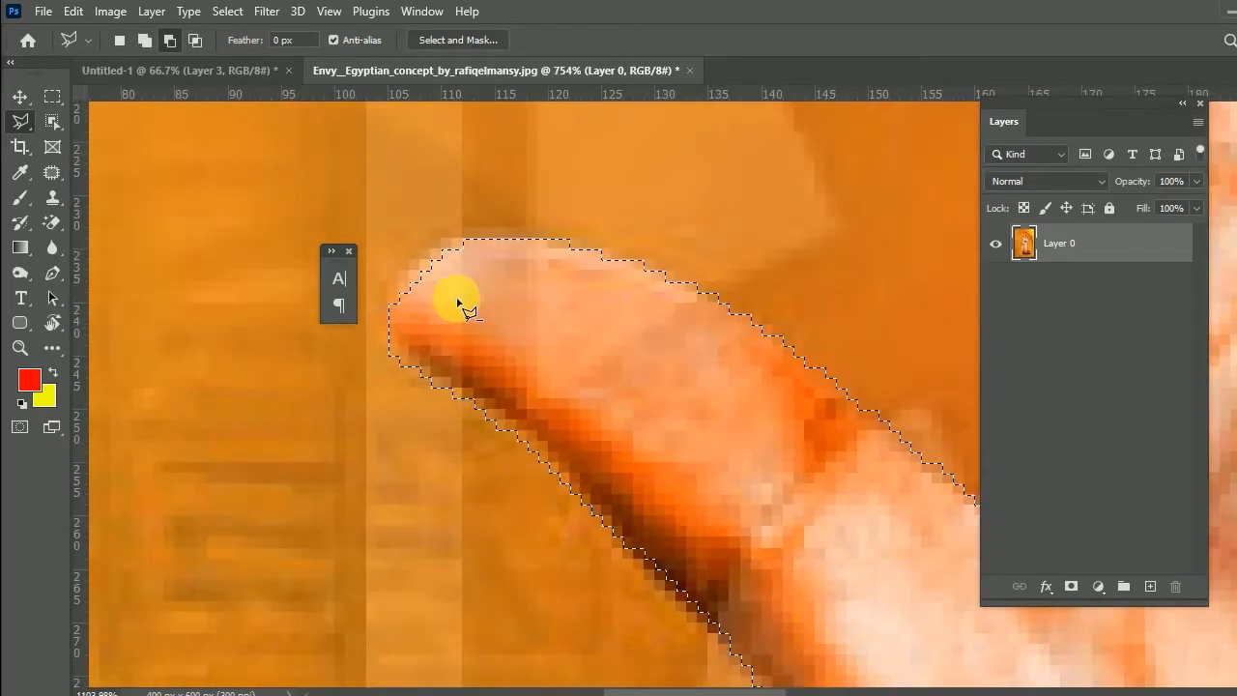
drag(680, 302, 182, 489)
drag(850, 425, 687, 627)
drag(406, 174, 618, 531)
drag(470, 258, 544, 442)
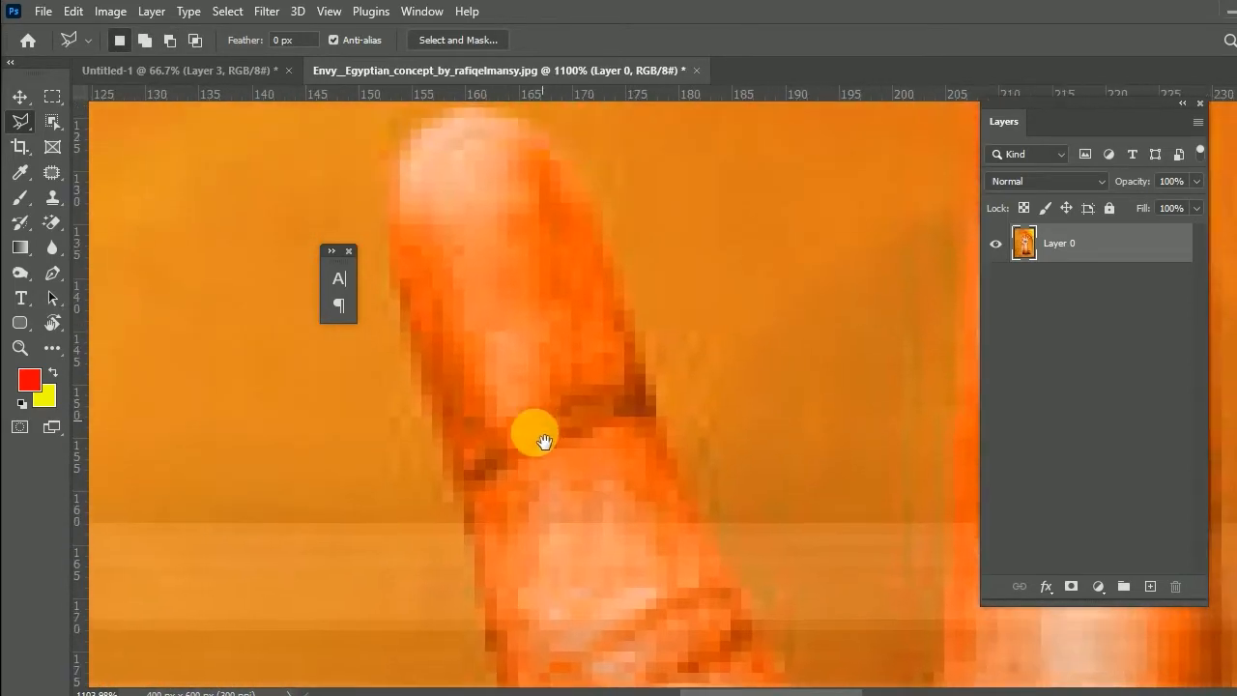
drag(574, 337, 656, 311)
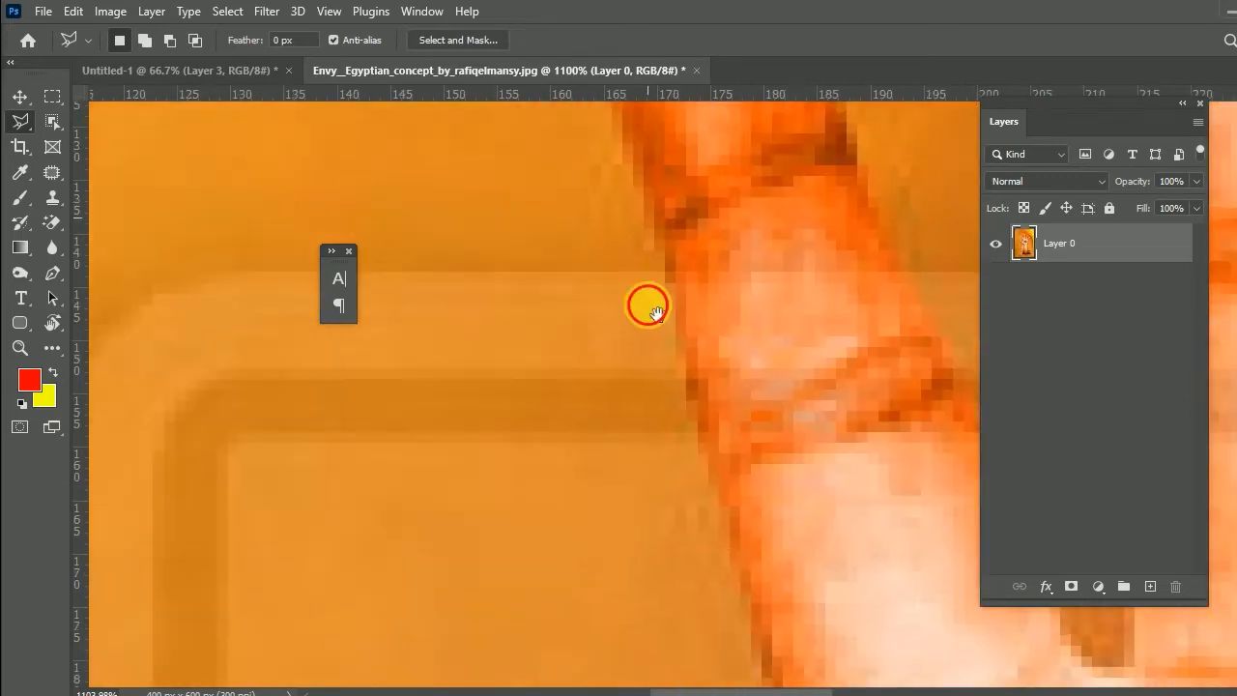
drag(699, 362, 807, 395)
drag(512, 298, 689, 303)
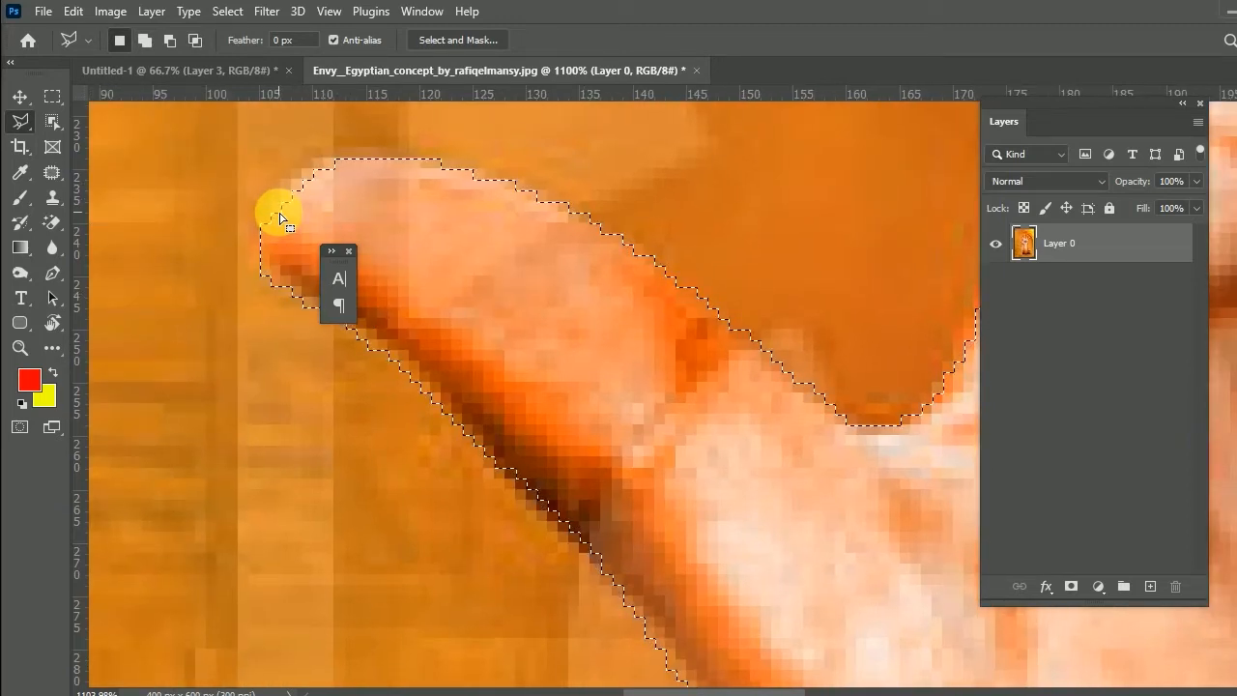
Add the missed sliver at the thumb tip to the selection with the Lasso tool, moving the floating character panel out of the way
right_click(20, 123)
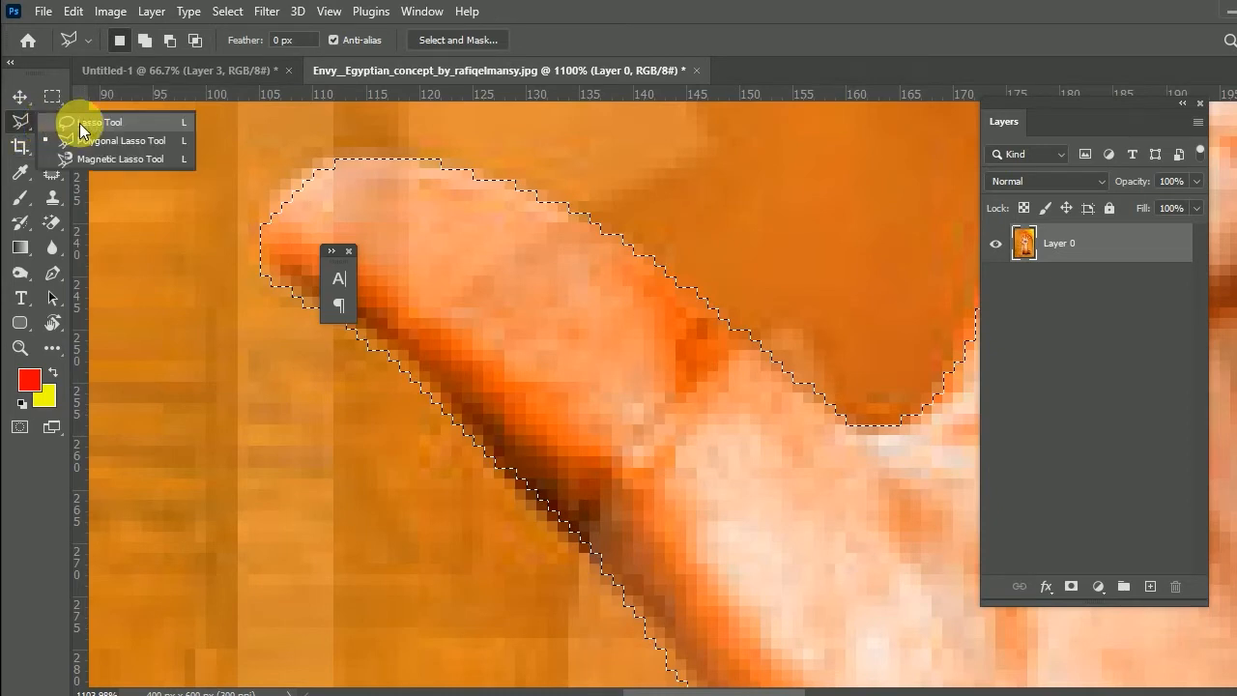
click(79, 123)
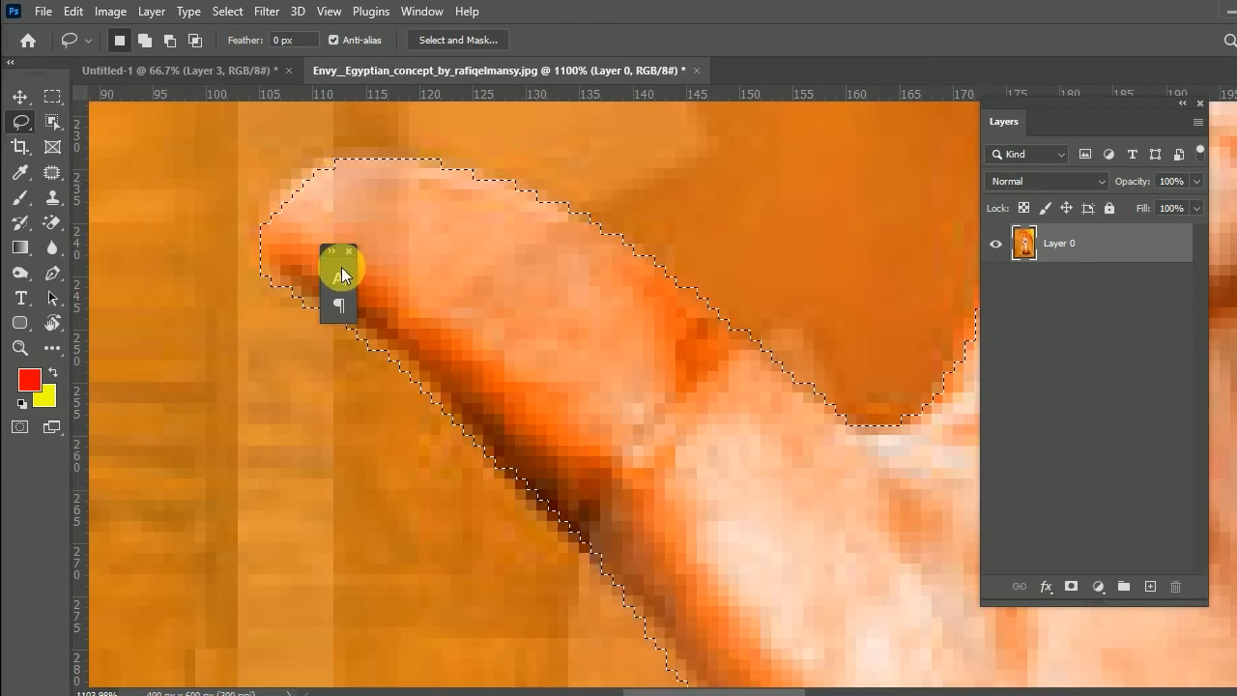
drag(339, 262, 207, 364)
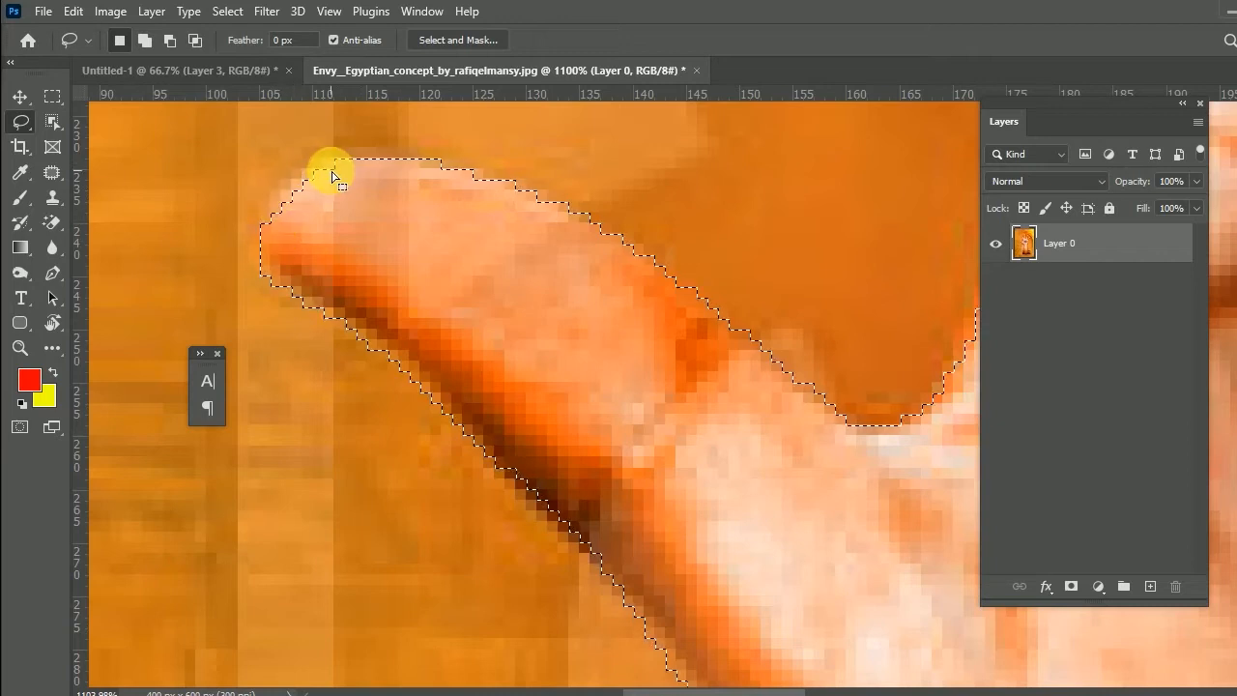
key(shift)
mouse_move(267, 252)
mouse_down()
mouse_move(267, 211)
mouse_move(297, 175)
mouse_move(350, 162)
mouse_up()
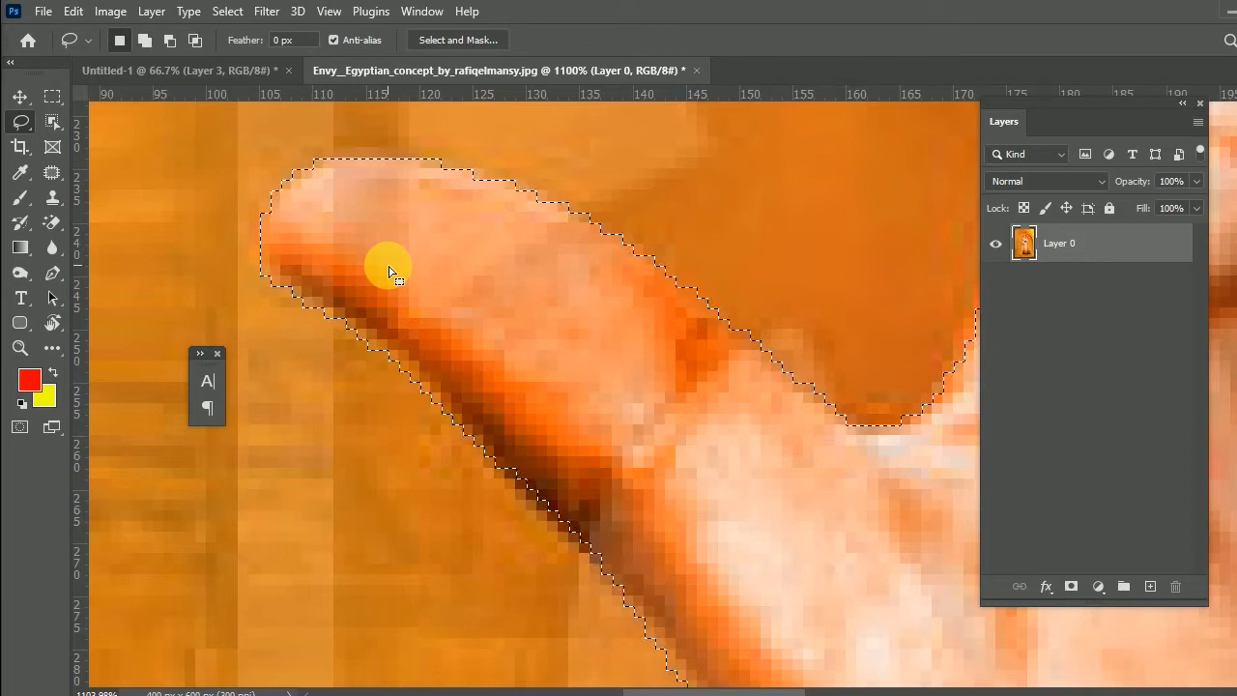
Add the missed outer edge of the index fingertip to the selection with the Lasso tool
key(alt)
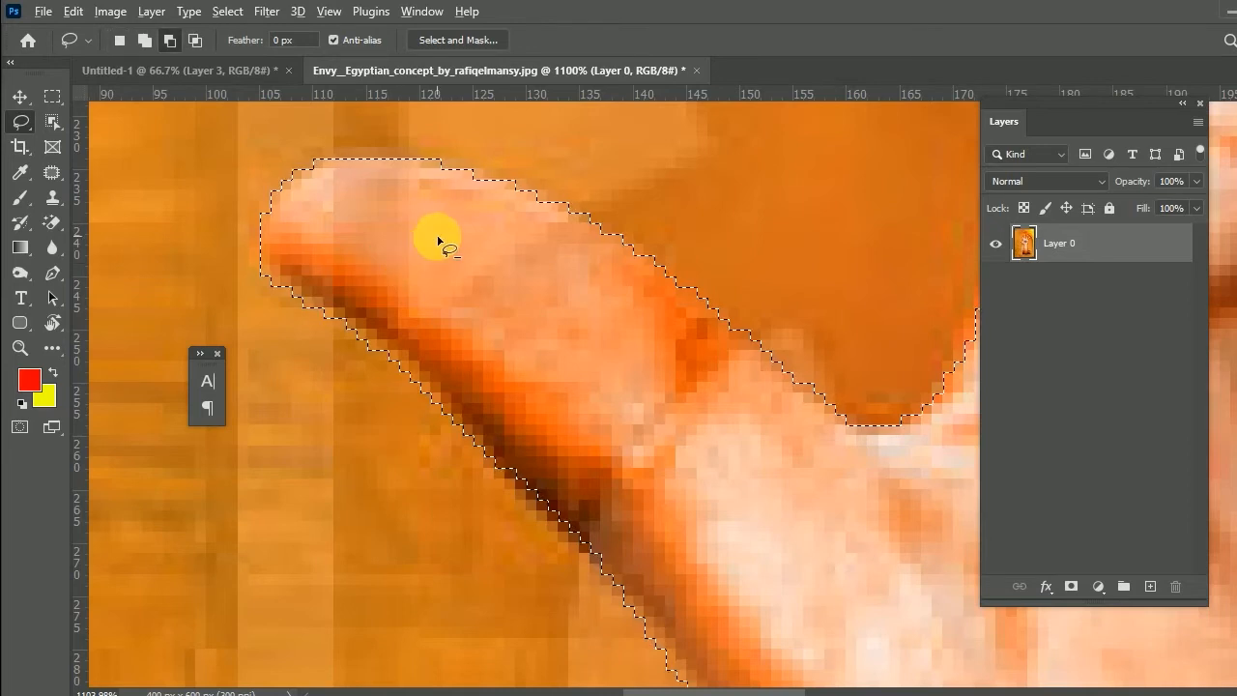
scroll(437, 240, down, 2)
drag(716, 242, 638, 436)
drag(638, 339, 668, 522)
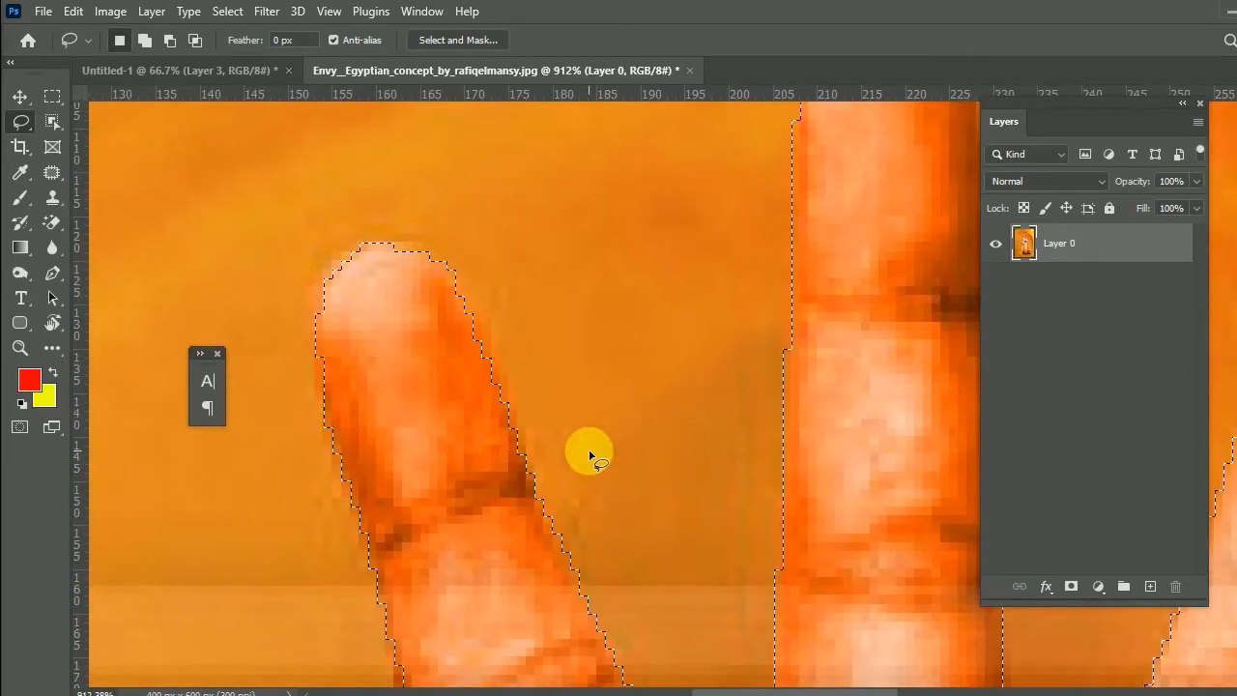
key(shift)
mouse_move(315, 384)
mouse_down()
mouse_move(401, 366)
mouse_move(284, 508)
mouse_up()
Subtract the excess background from the selection along the middle finger's edge facing the index finger
mouse_move(645, 234)
mouse_down()
mouse_move(597, 331)
mouse_move(557, 241)
mouse_up()
drag(570, 394, 608, 237)
scroll(611, 310, down, 2)
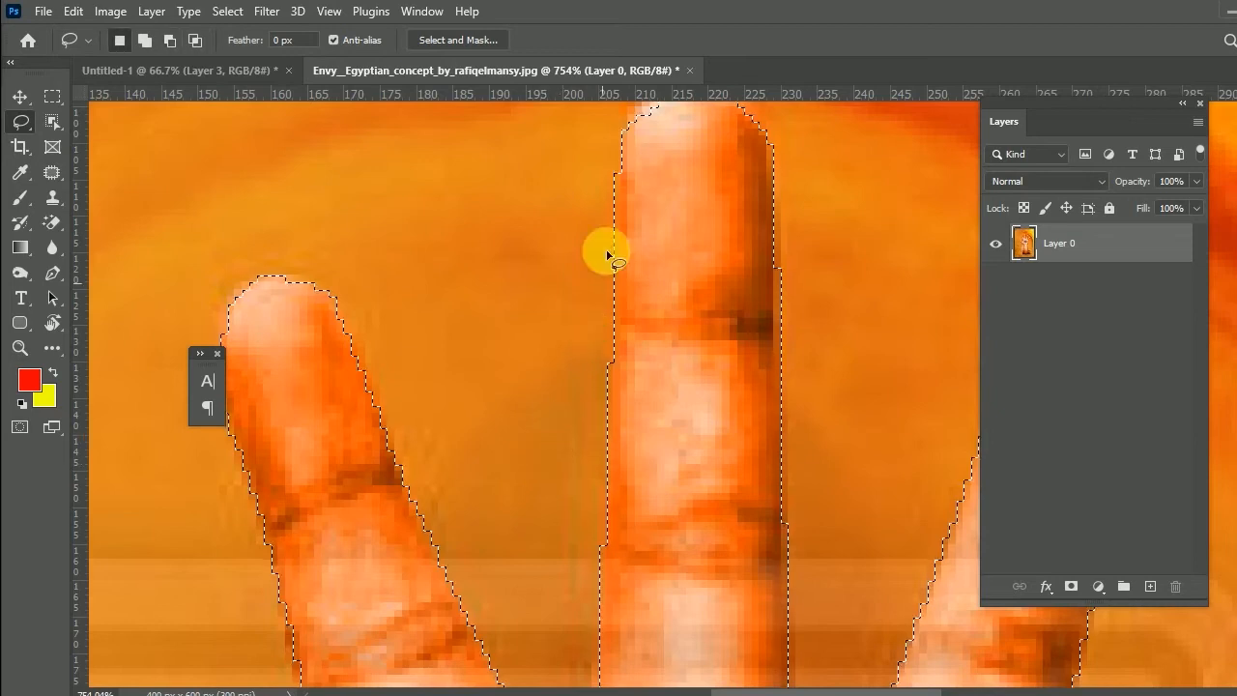
mouse_move(620, 170)
mouse_down()
mouse_move(623, 412)
mouse_move(608, 429)
mouse_move(581, 344)
mouse_move(620, 103)
mouse_up()
drag(658, 357, 713, 236)
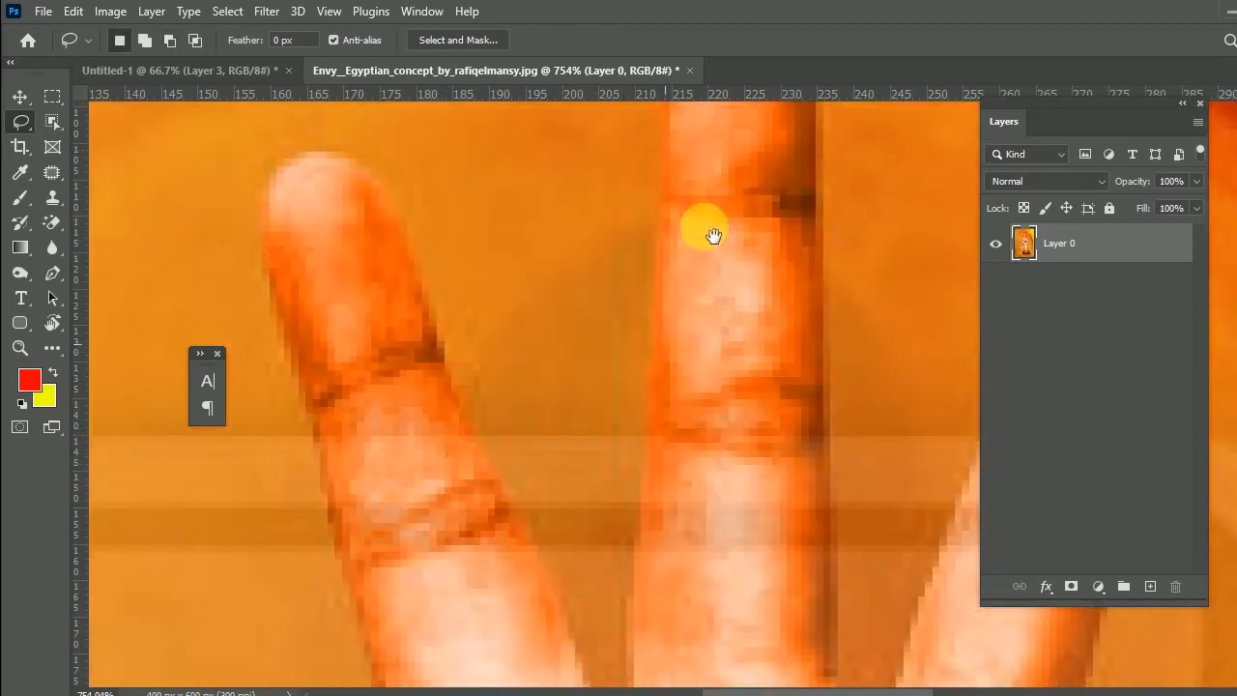
mouse_move(669, 152)
mouse_down()
mouse_move(656, 214)
mouse_move(657, 323)
mouse_move(686, 184)
mouse_move(709, 254)
mouse_move(703, 385)
mouse_up()
mouse_move(674, 227)
mouse_down()
mouse_move(705, 179)
mouse_move(745, 180)
mouse_move(793, 202)
mouse_move(814, 348)
mouse_move(821, 235)
mouse_move(825, 377)
mouse_move(883, 287)
mouse_move(760, 287)
mouse_move(774, 209)
mouse_move(760, 175)
mouse_up()
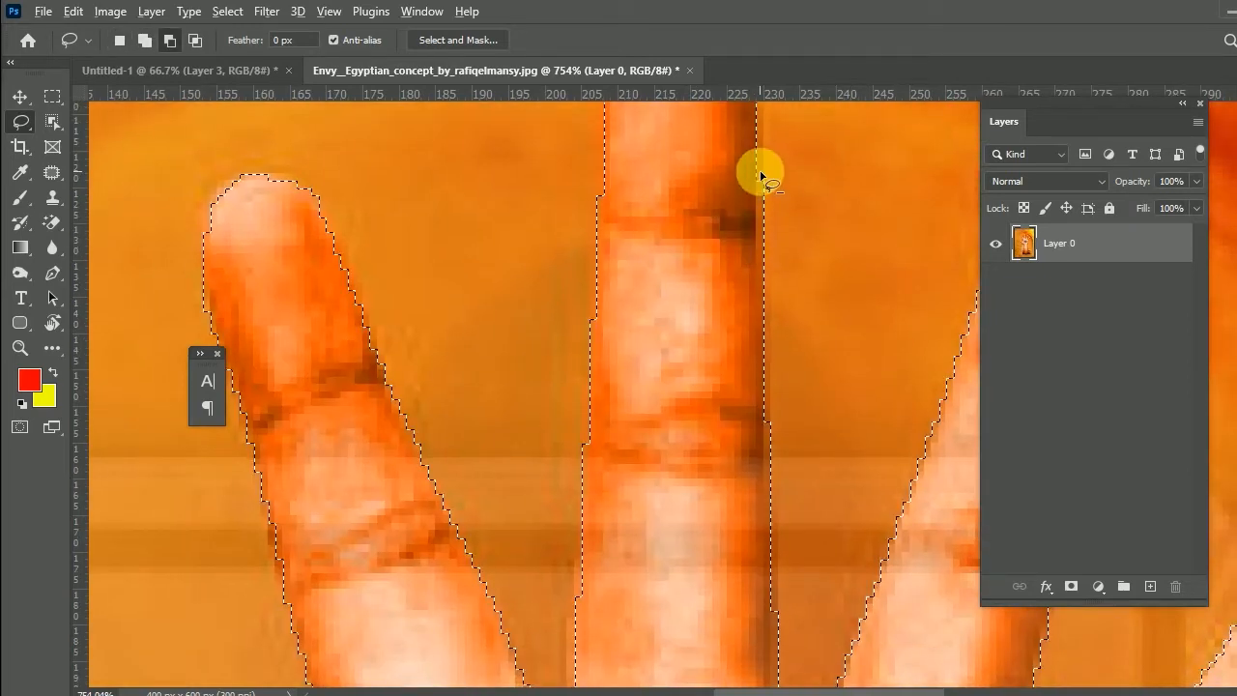
Copy the selected hand into the Untitled-1 document and place it near the canvas's left edge
scroll(716, 356, down, 4)
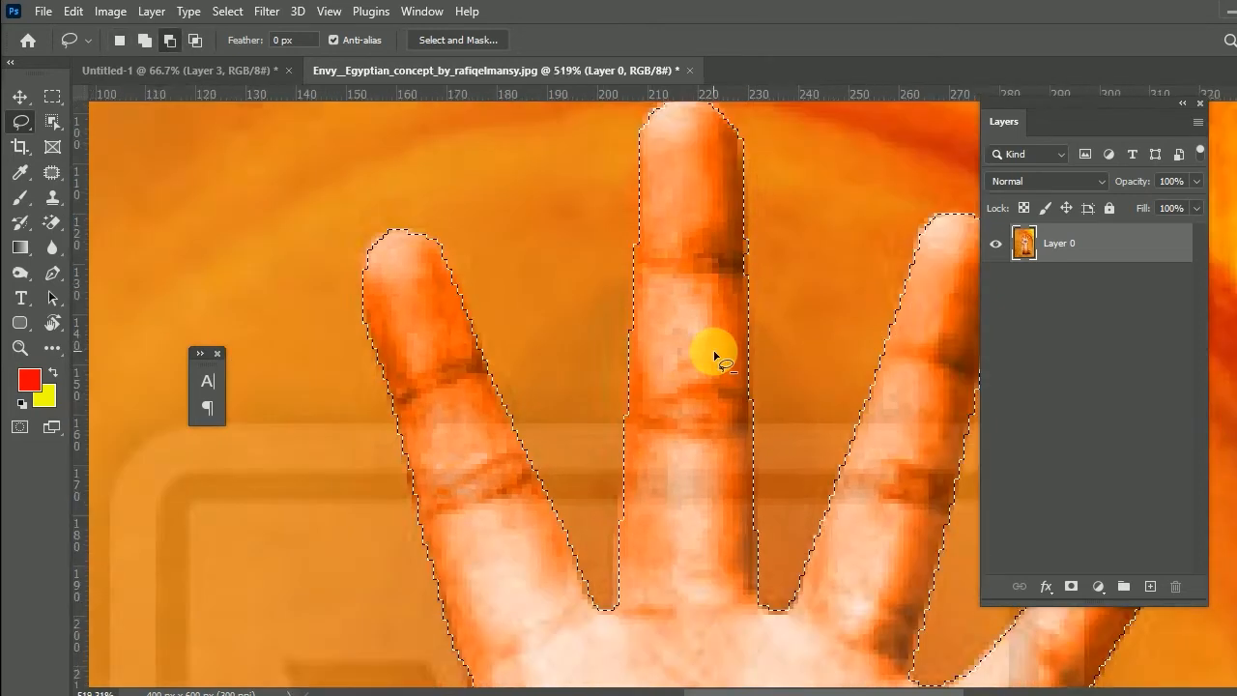
scroll(716, 356, down, 3)
scroll(716, 354, down, 2)
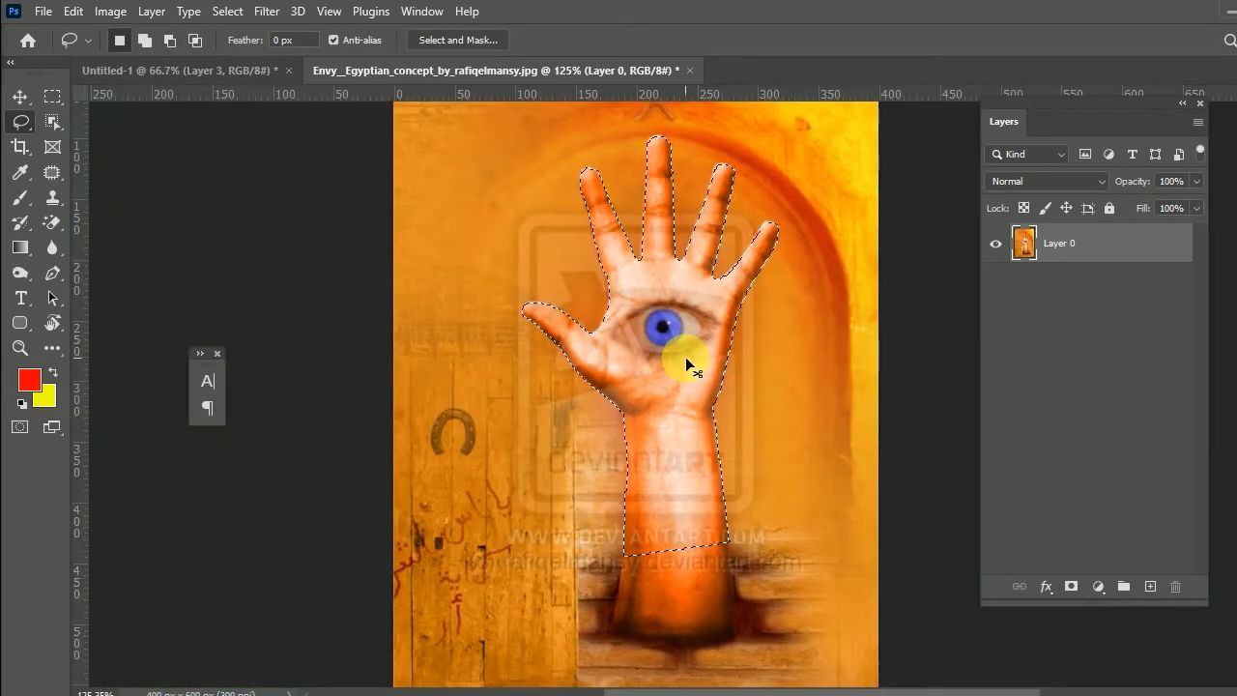
click(220, 74)
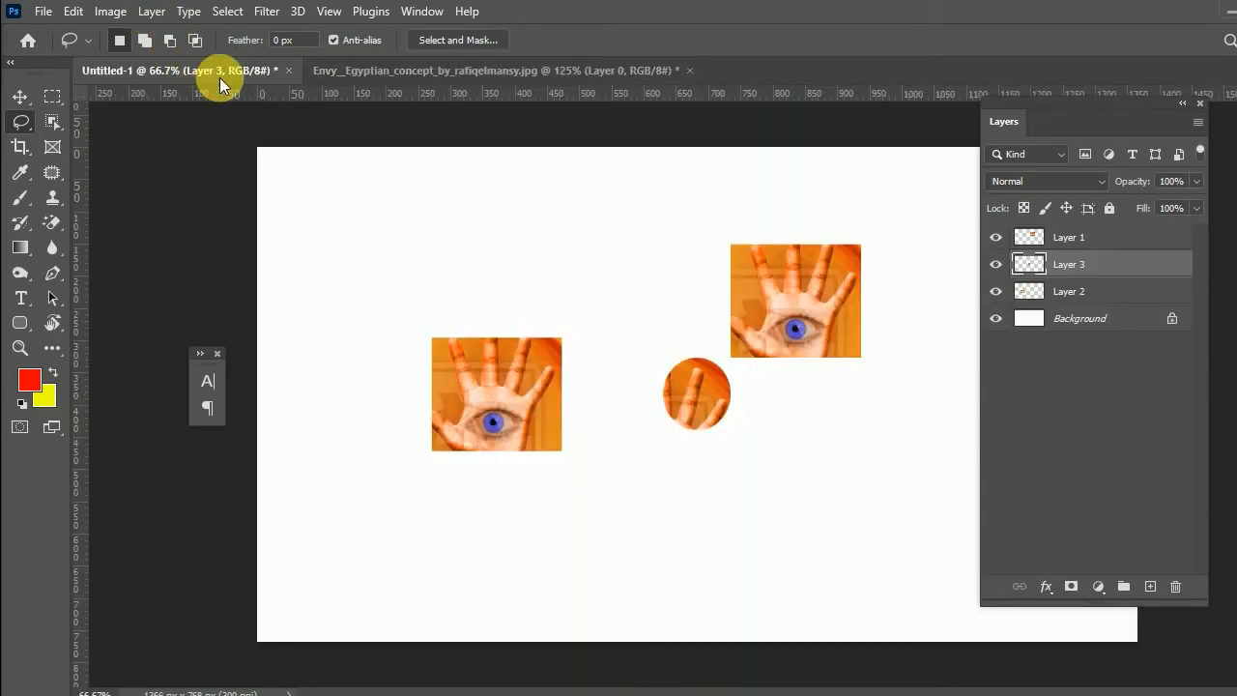
key(ctrl+v)
click(21, 97)
drag(720, 440, 360, 404)
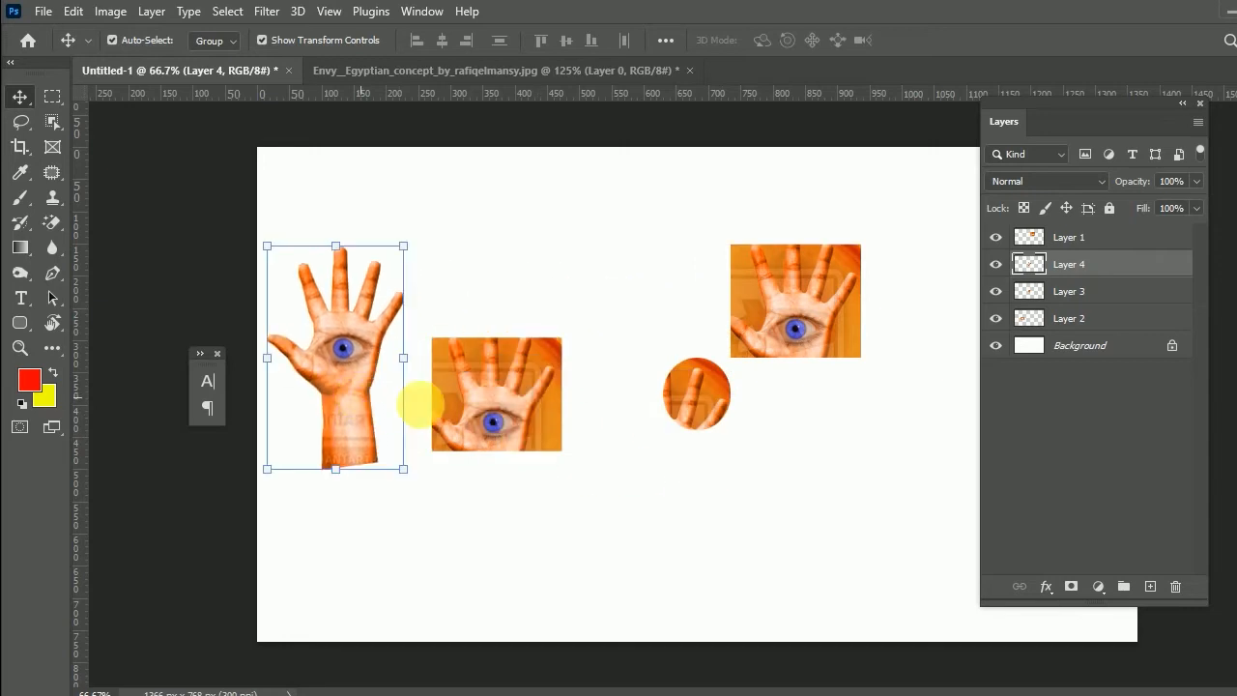
Delete the two rectangular hand cutouts and the round cutout, keeping only the full hand
click(454, 423)
key(Delete)
click(684, 407)
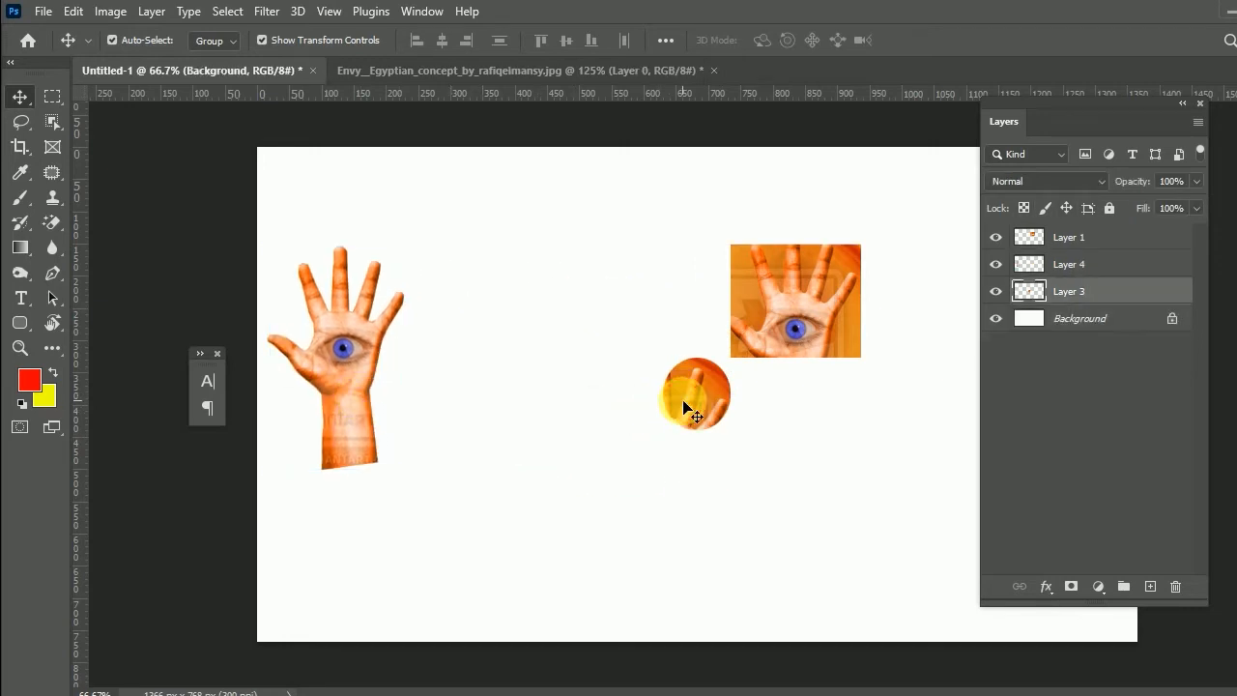
key(Delete)
click(803, 293)
key(Delete)
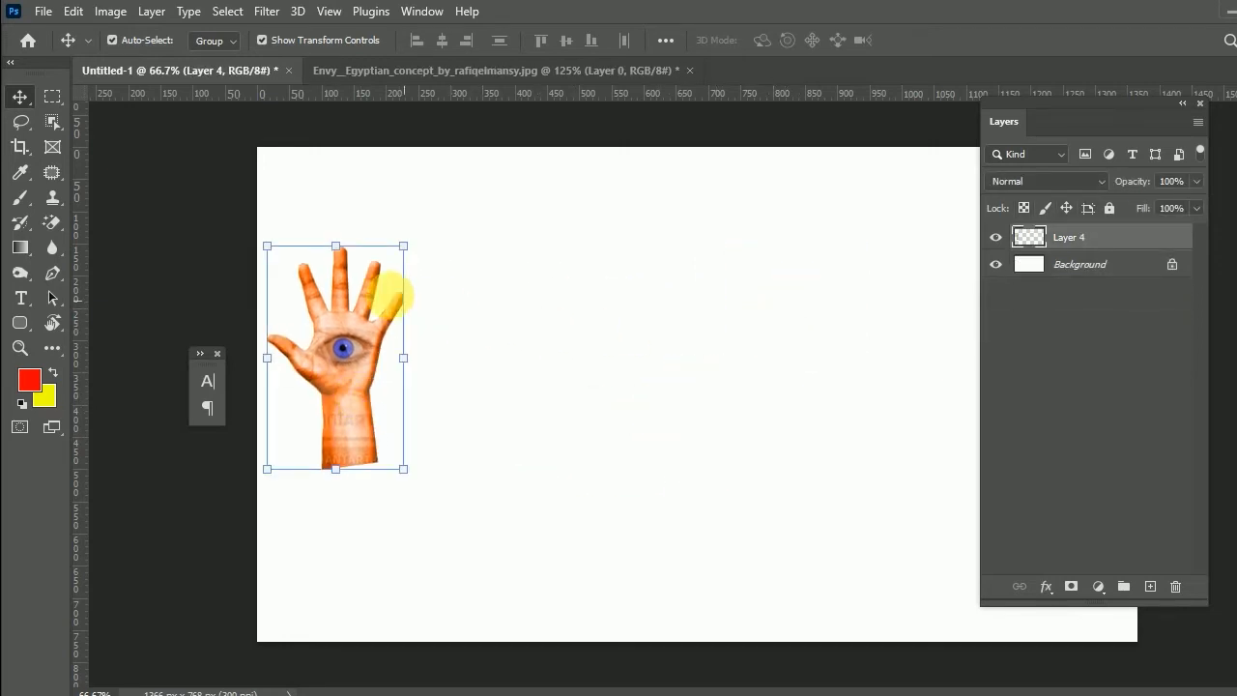
Examine the pasted hand's cut edges around the fingers and palm up close
scroll(309, 253, up, 5)
scroll(308, 253, up, 3)
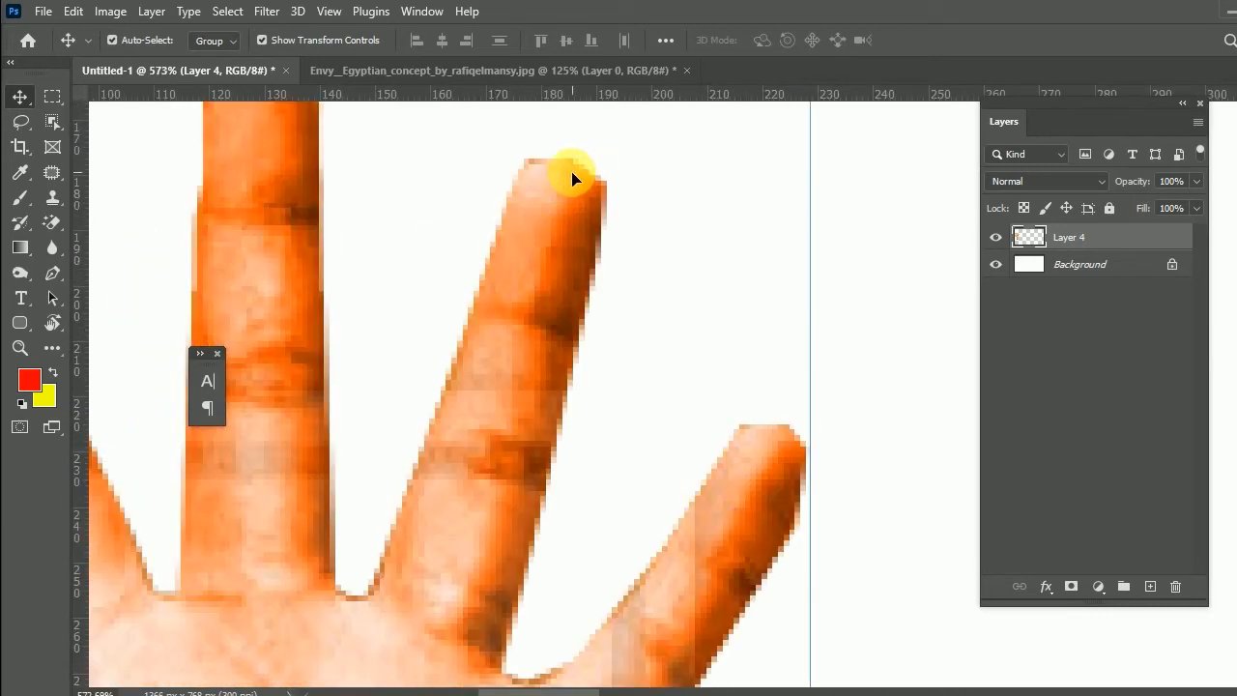
scroll(580, 194, up, 1)
scroll(609, 258, down, 2)
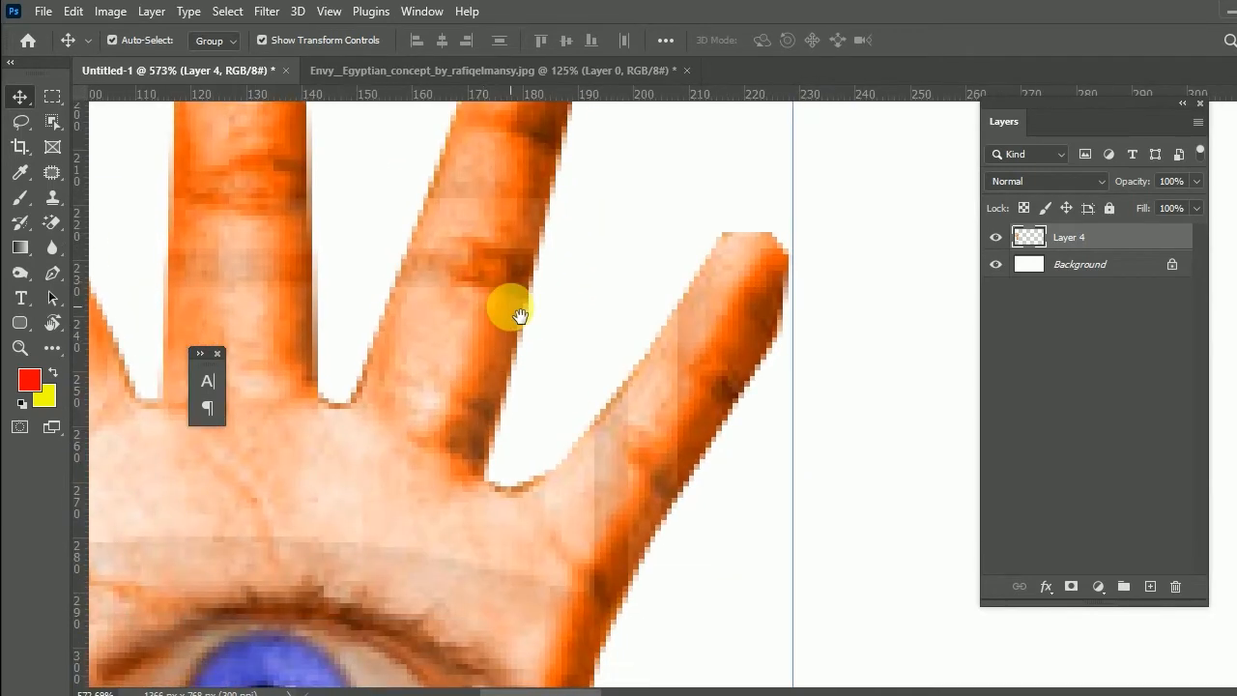
scroll(519, 316, down, 6)
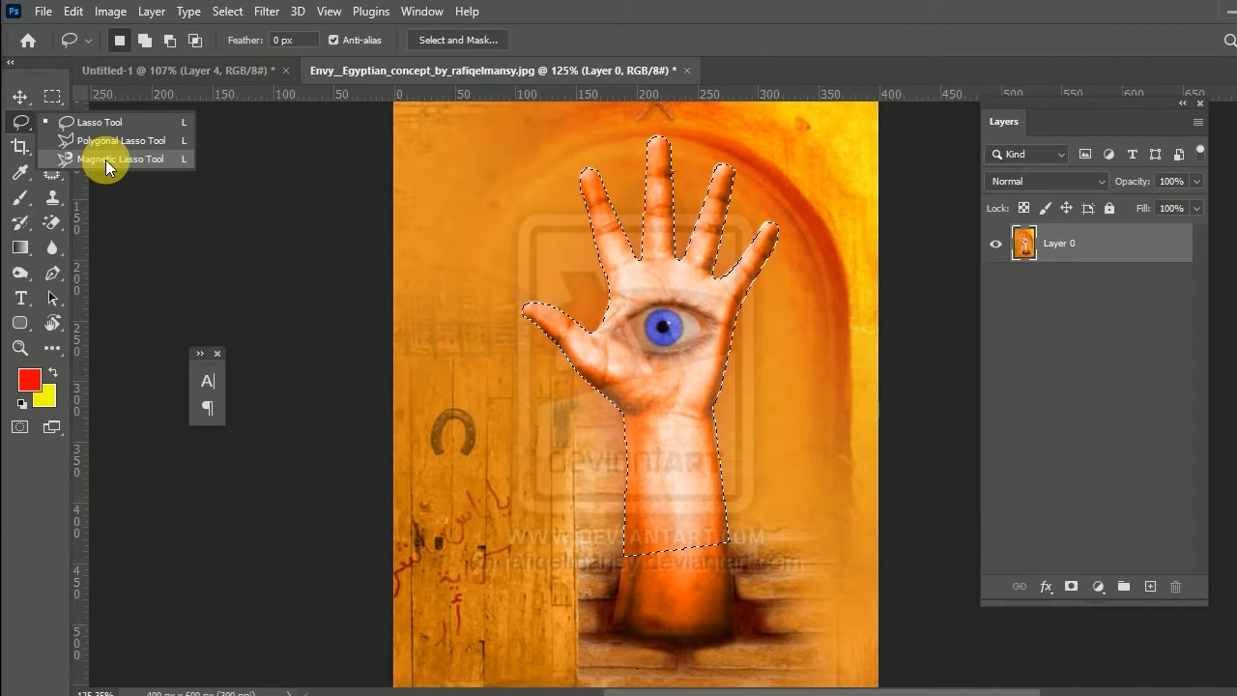
Clear the selection in the Envy_Egyptian_concept image and trace from the forearm's thumb-side edge up to the thumb with the Magnetic Lasso tool
click(105, 159)
key(ctrl+d)
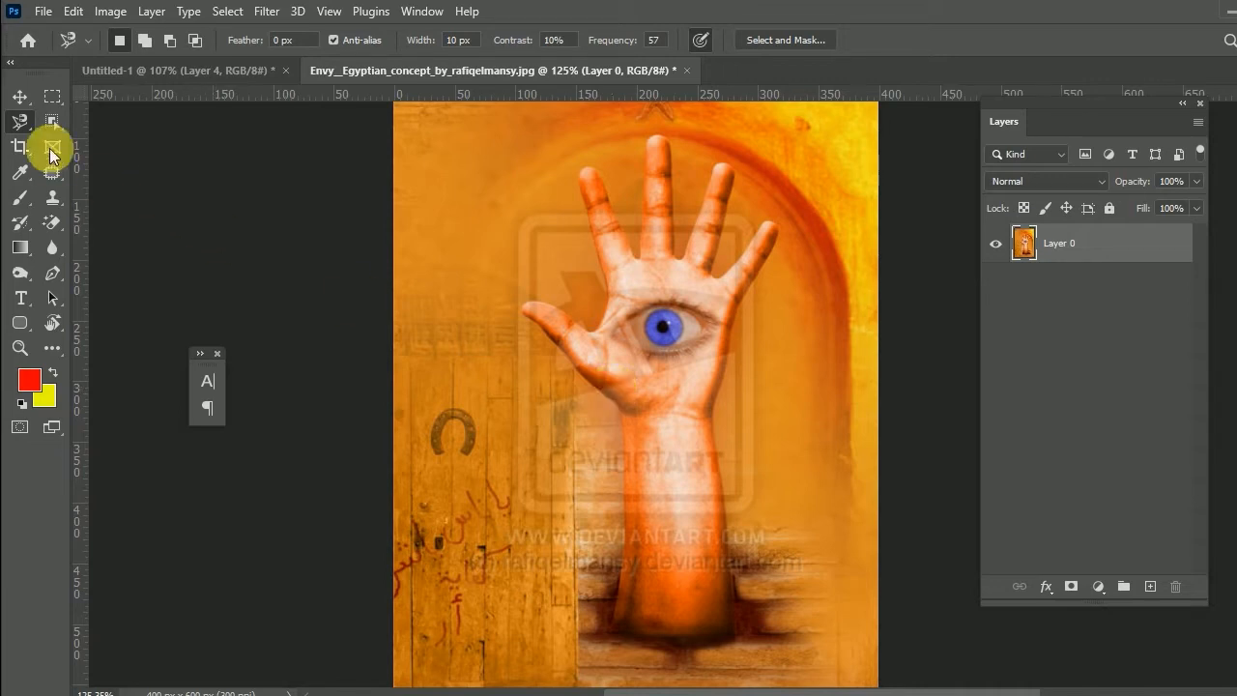
right_click(24, 127)
click(77, 154)
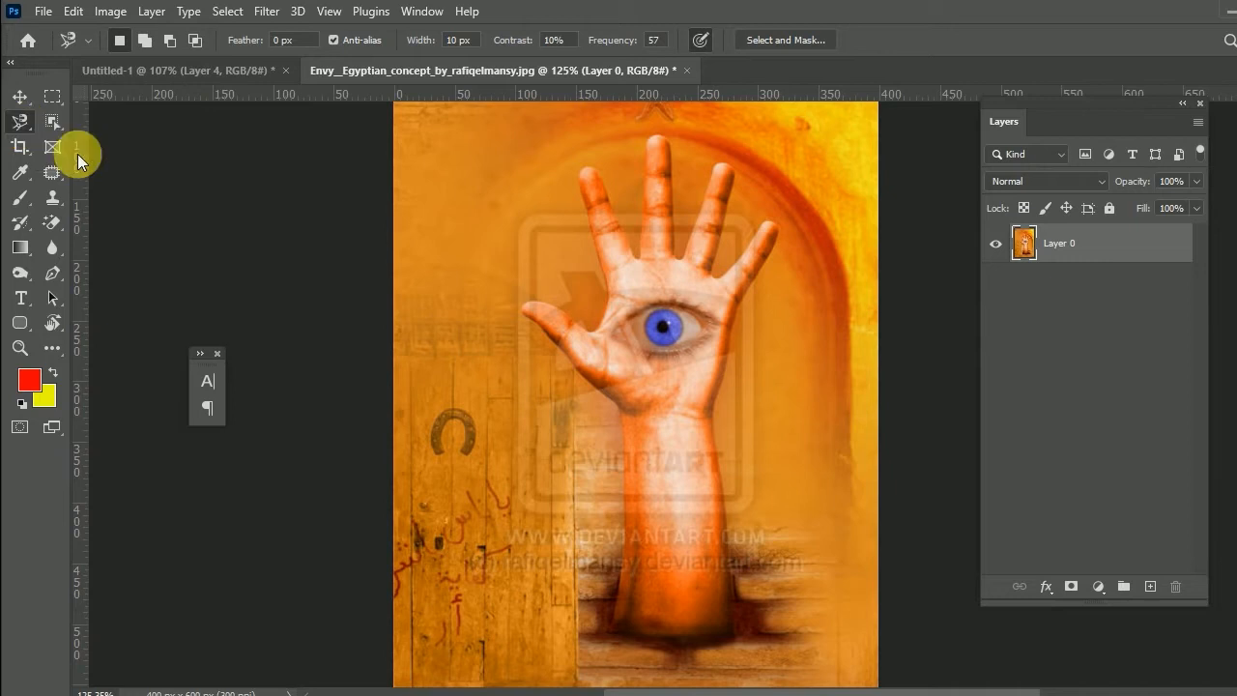
click(619, 573)
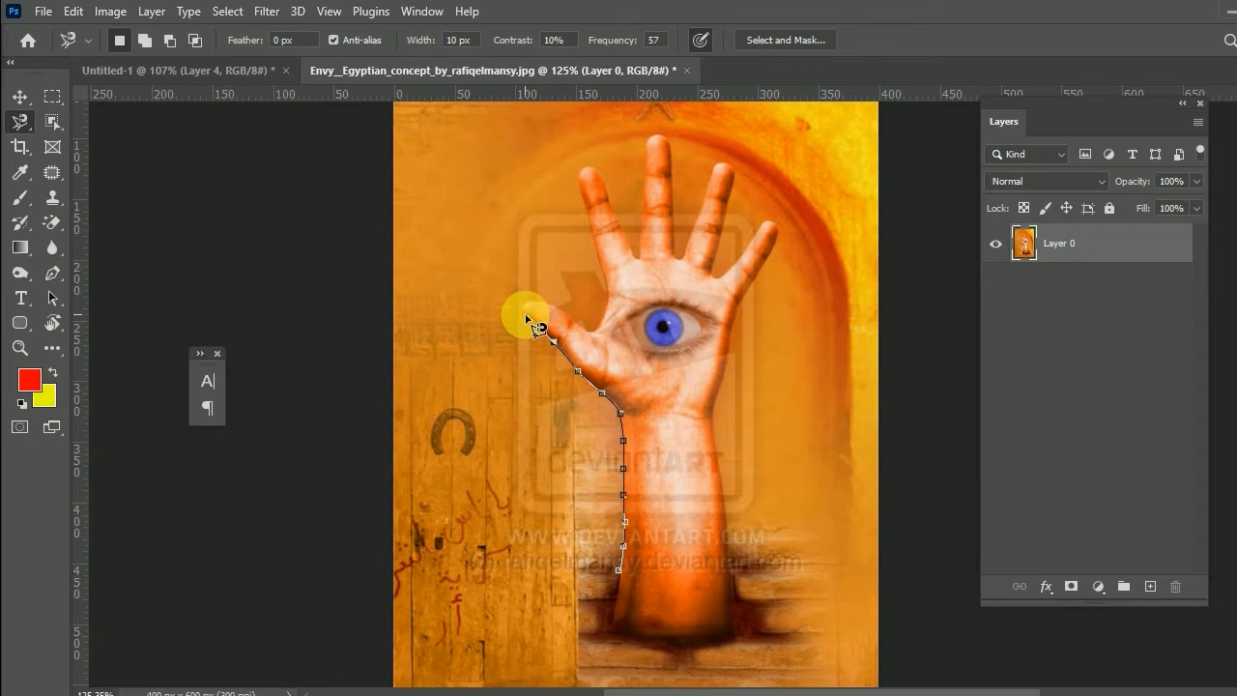
Trace around the thumb, all four fingers and down the far forearm edge with the Magnetic Lasso tool, closing the selection at its starting point
scroll(539, 327, up, 3)
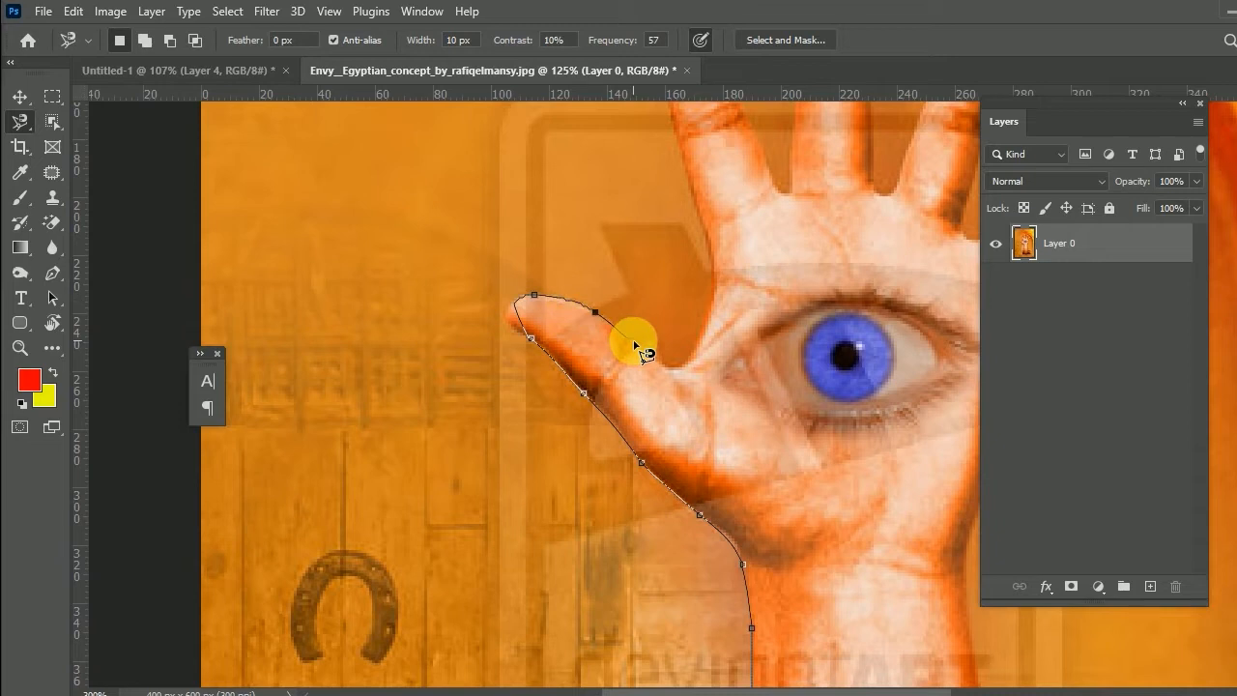
key(BackSpace)
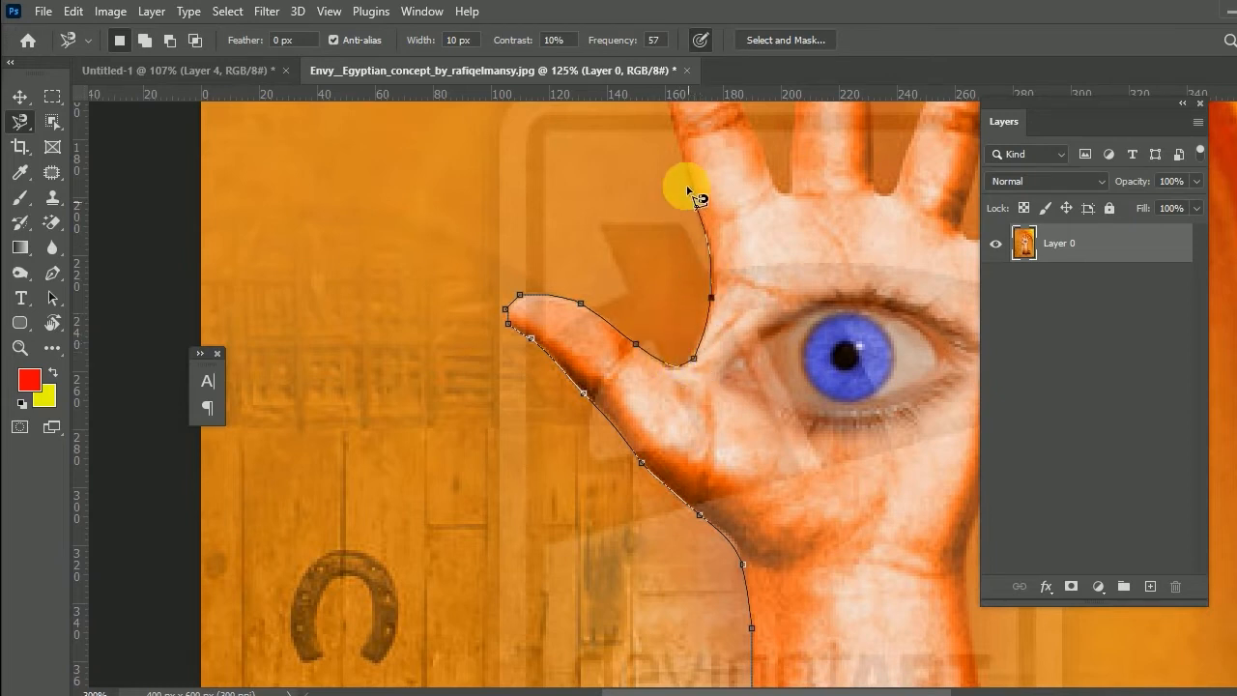
mouse_move(694, 177)
mouse_down()
mouse_move(651, 403)
mouse_move(629, 442)
mouse_up()
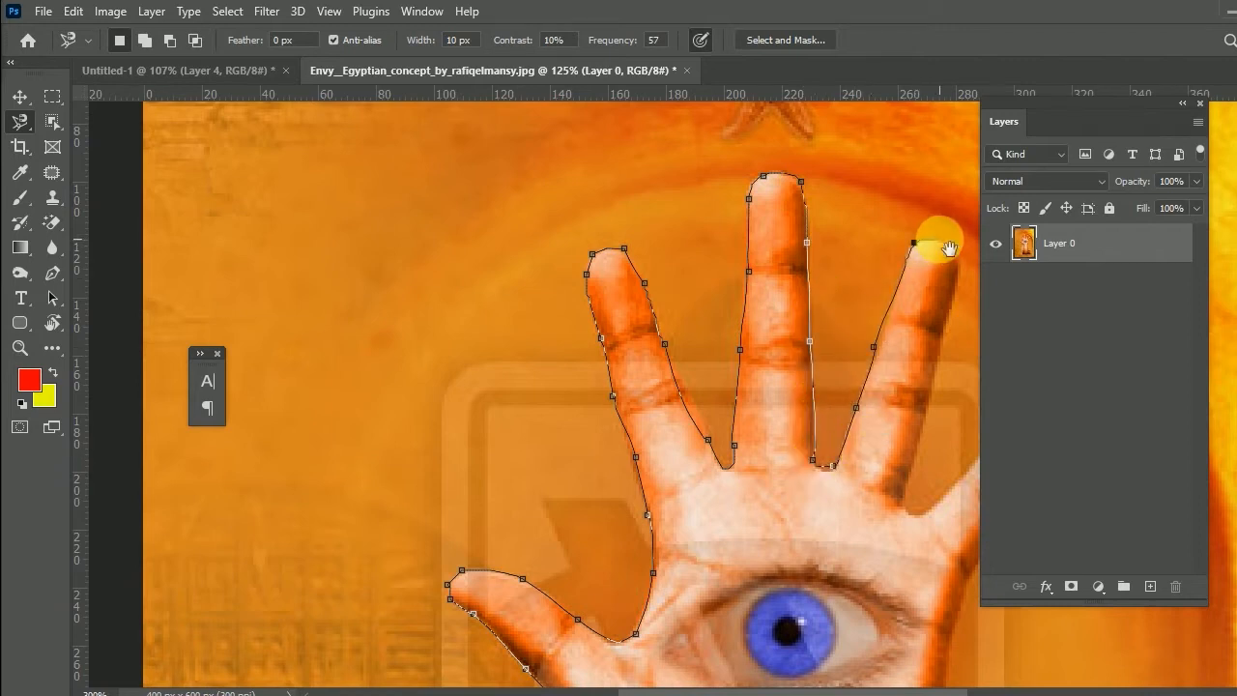
drag(950, 249, 663, 207)
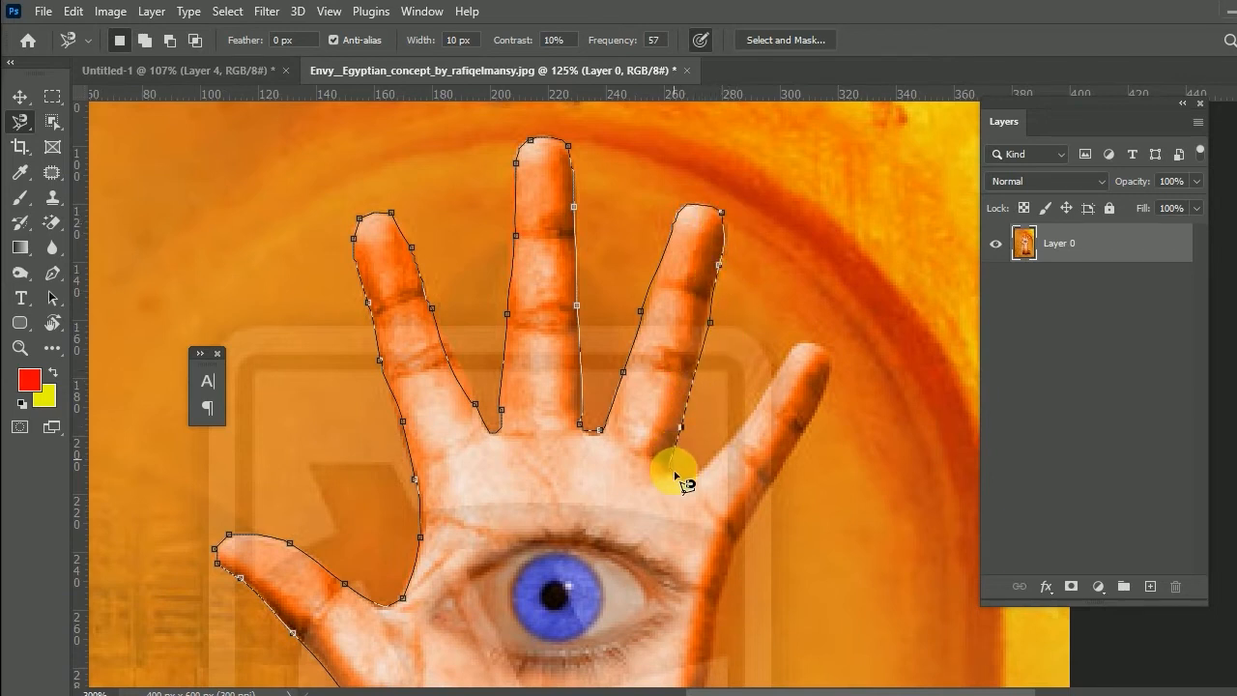
scroll(721, 453, down, 5)
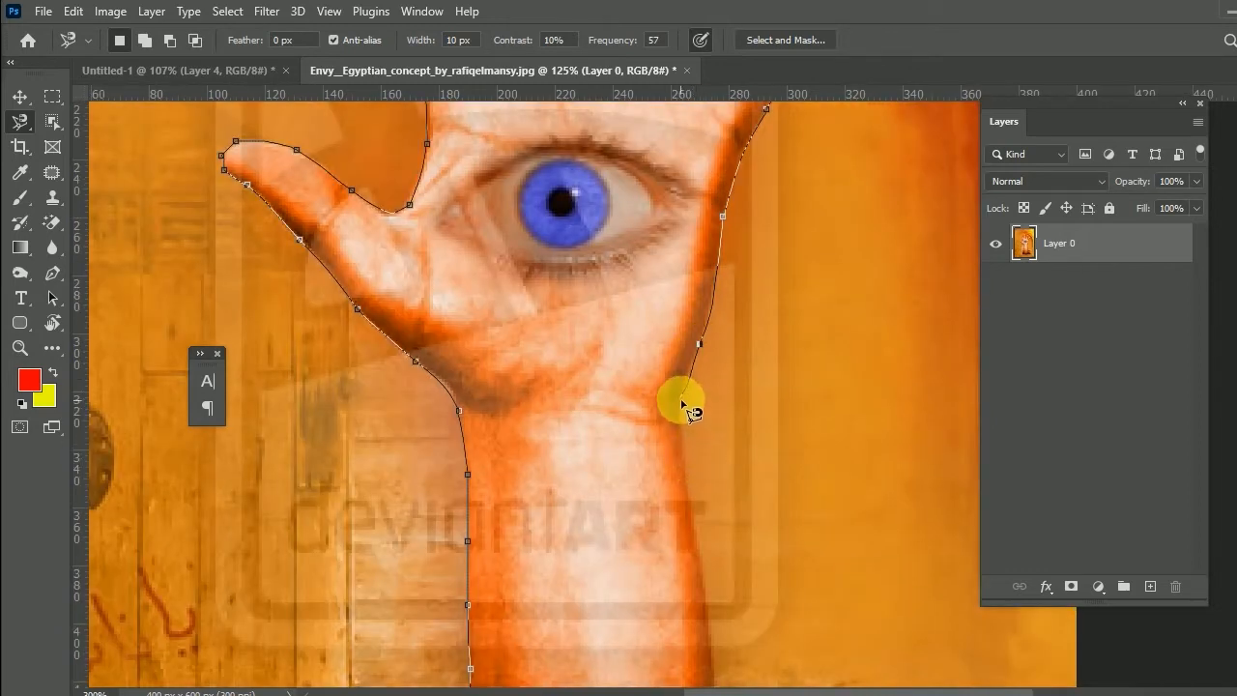
drag(685, 506, 673, 248)
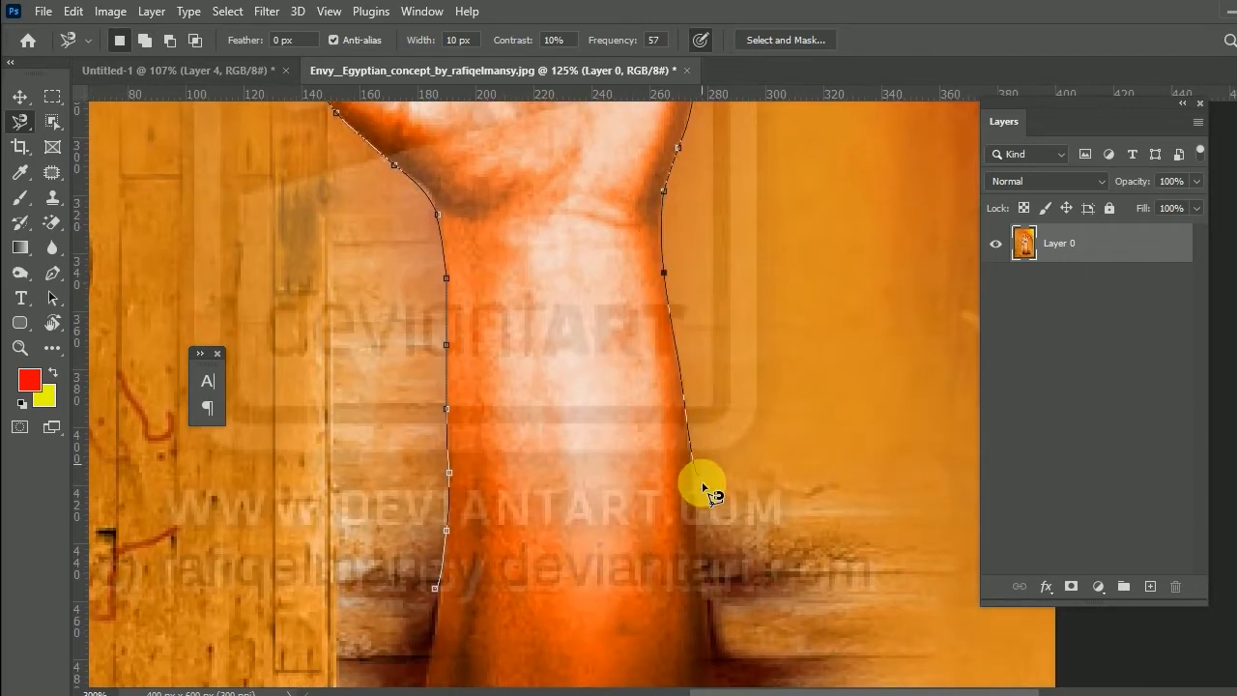
click(435, 587)
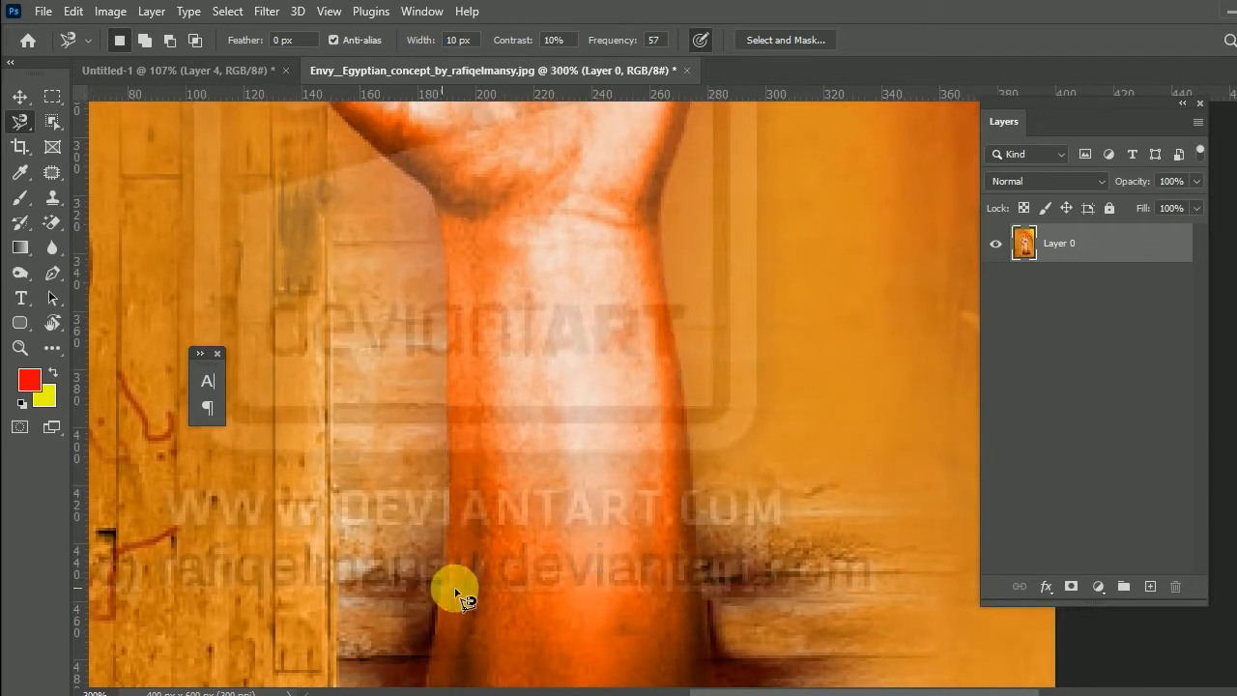
Correct the selection along the index finger's outer edge and down towards the thumb with the Lasso tool
drag(505, 317, 542, 510)
scroll(508, 329, up, 3)
scroll(510, 324, up, 3)
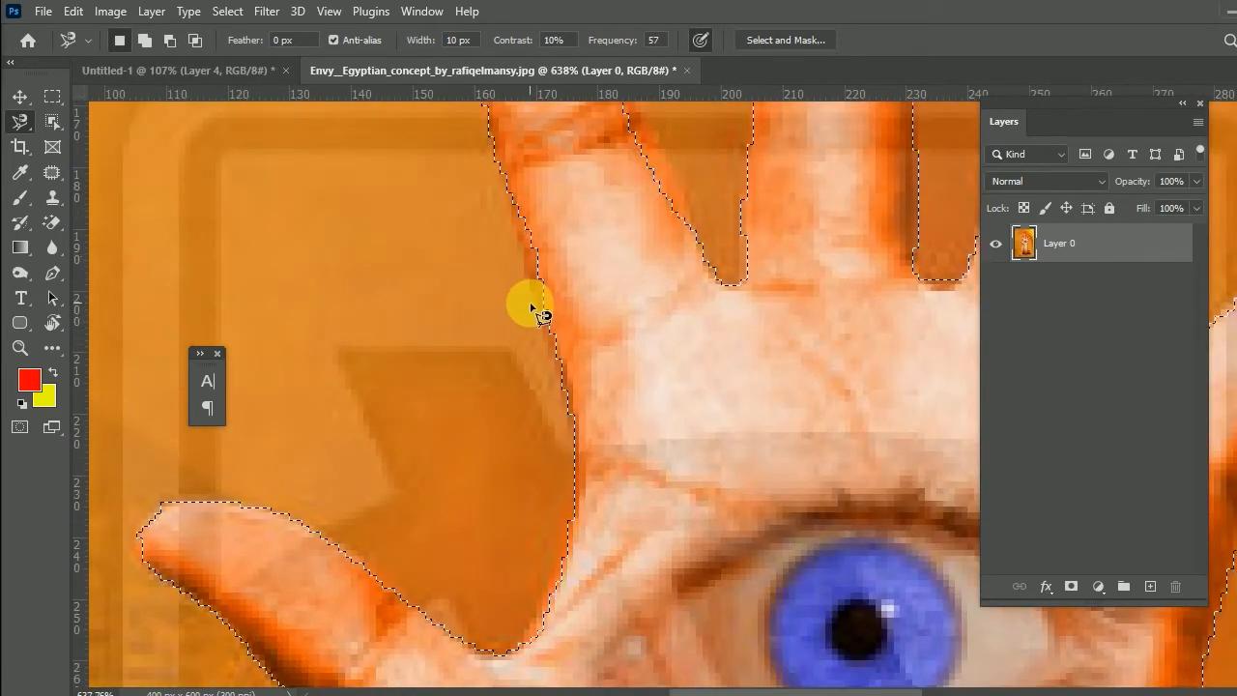
right_click(21, 123)
click(81, 121)
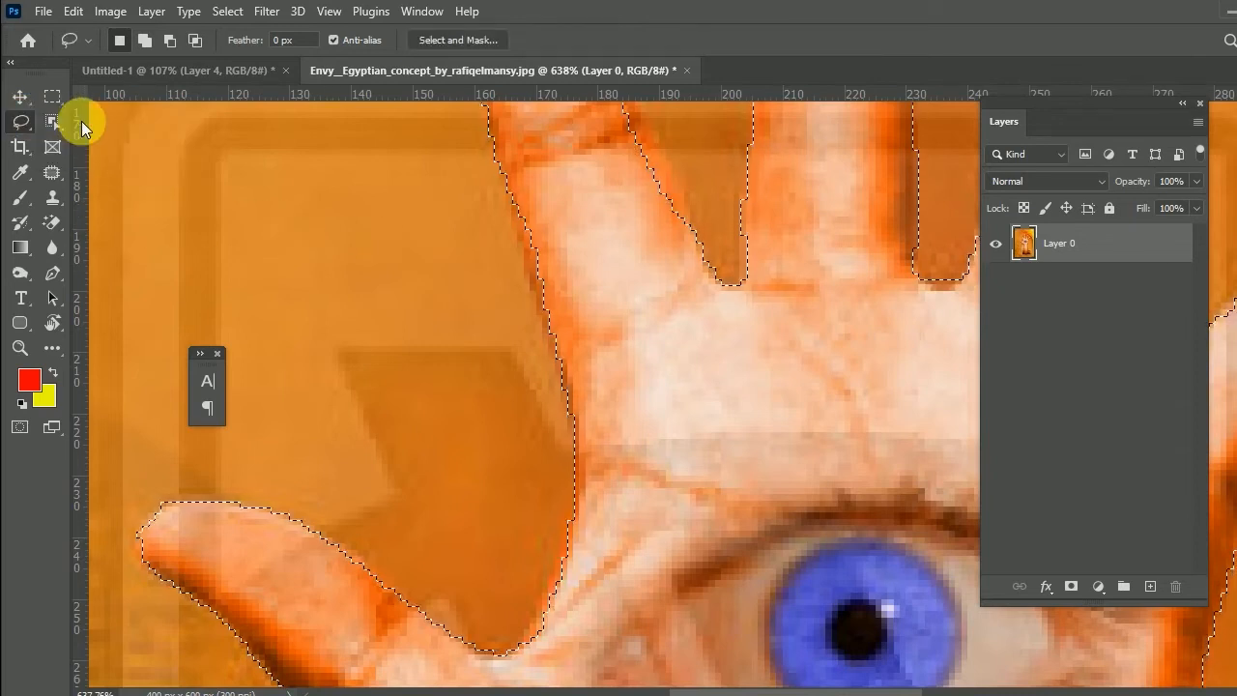
drag(515, 179, 520, 259)
drag(595, 242, 588, 267)
drag(501, 142, 532, 268)
drag(561, 357, 564, 211)
drag(469, 536, 671, 447)
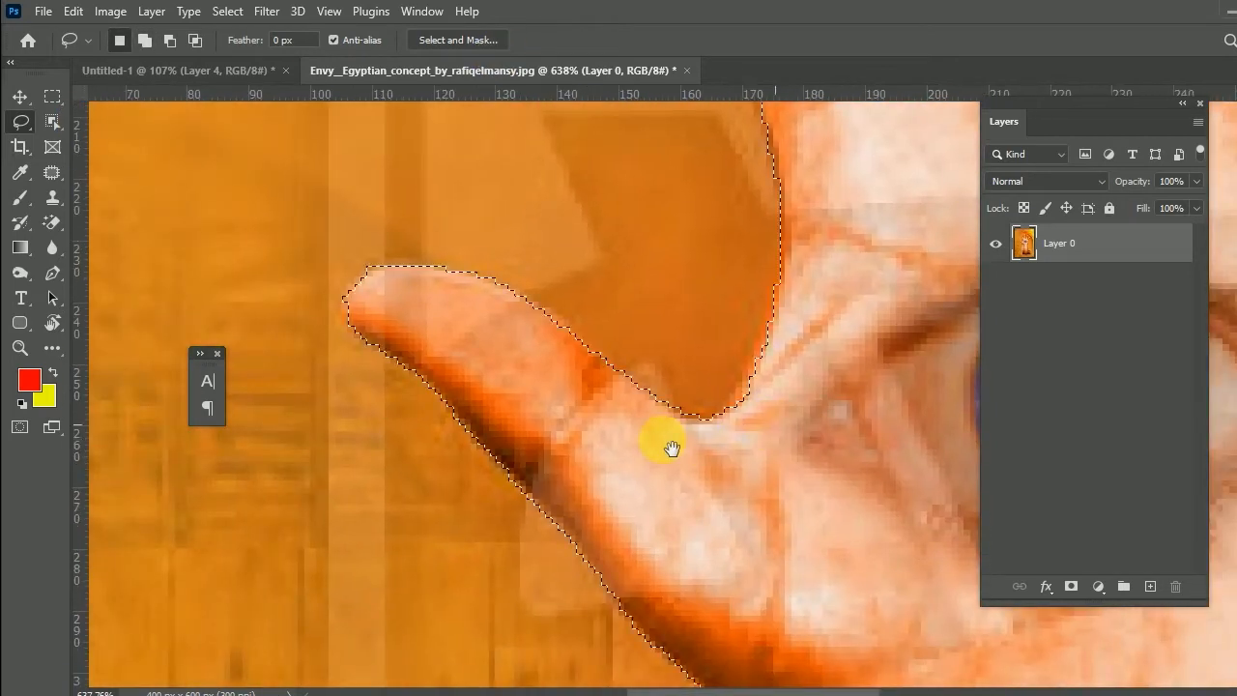
Refine the selection outline at the thumb tip and add the missed edge of the middle finger with the Lasso tool
mouse_move(372, 296)
mouse_down()
mouse_move(356, 299)
mouse_move(357, 343)
mouse_move(391, 329)
mouse_move(354, 296)
mouse_move(342, 315)
mouse_move(434, 325)
mouse_move(356, 332)
mouse_up()
scroll(424, 294, down, 3)
drag(899, 174, 783, 414)
scroll(589, 193, up, 4)
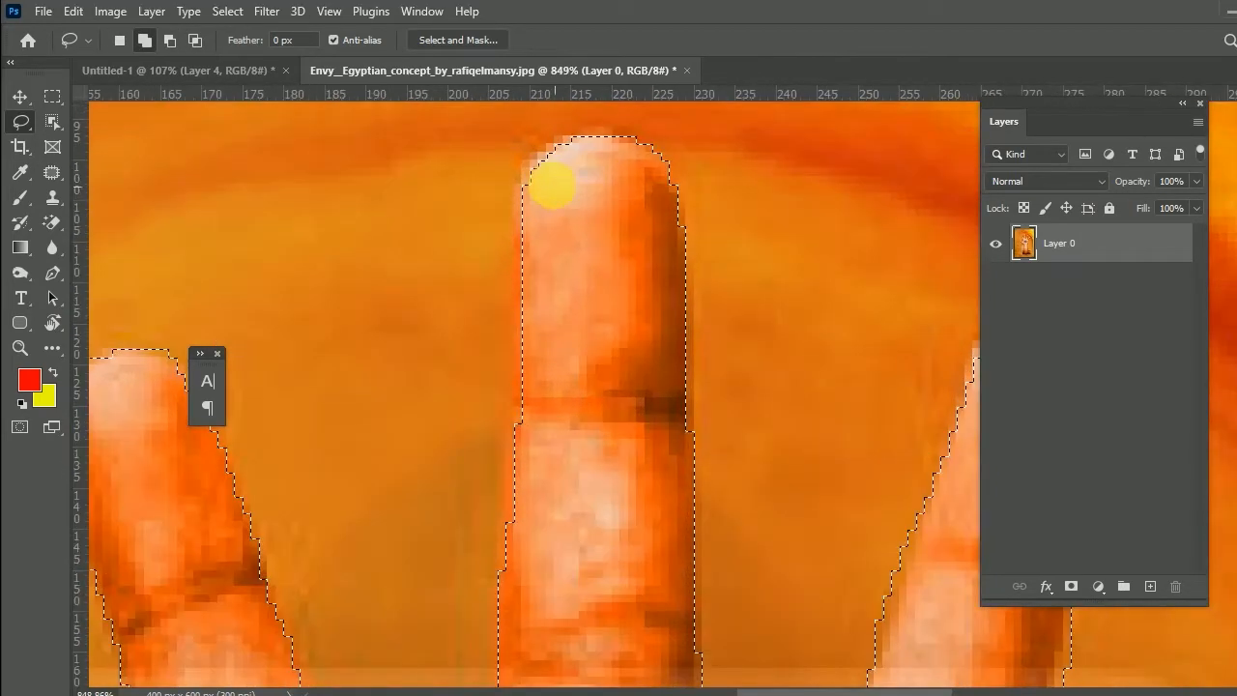
mouse_move(519, 247)
mouse_down()
mouse_move(522, 458)
mouse_move(603, 409)
mouse_move(515, 249)
mouse_move(535, 158)
mouse_move(591, 141)
mouse_move(605, 324)
mouse_move(566, 396)
mouse_move(587, 274)
mouse_move(575, 379)
mouse_up()
scroll(639, 253, down, 3)
scroll(590, 310, up, 2)
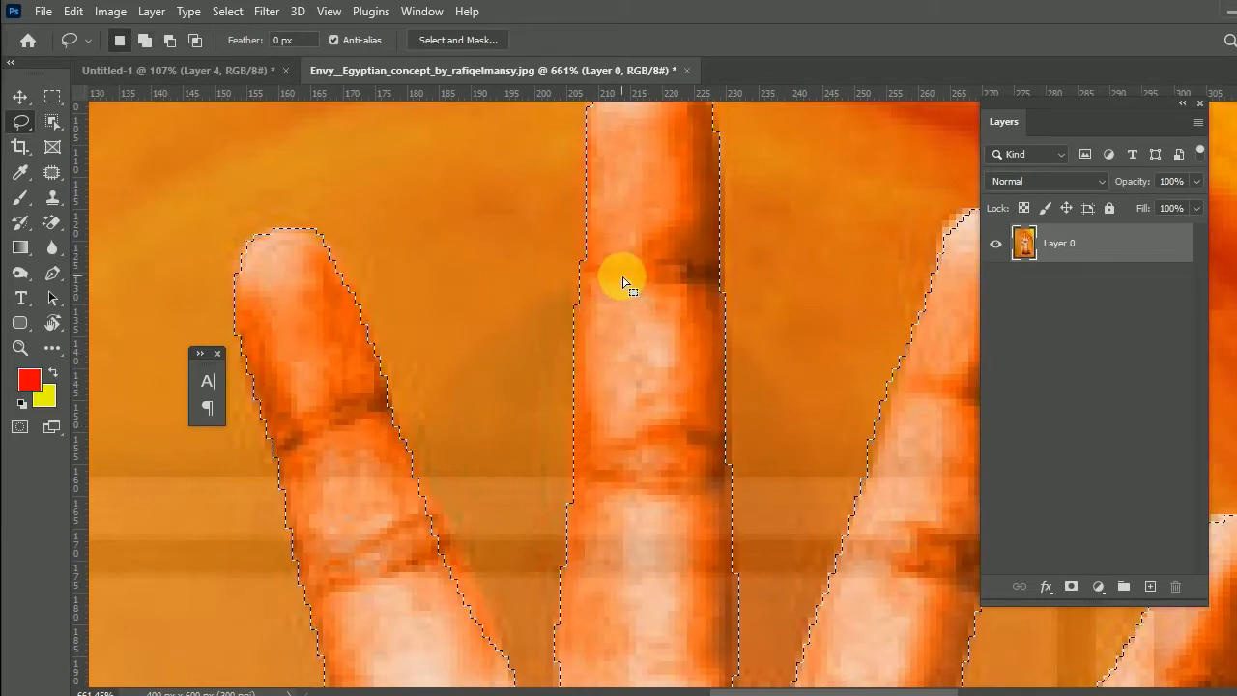
Subtract the excess background along the index finger's inner edge from the selection with the Lasso tool
drag(380, 608, 415, 392)
mouse_move(411, 288)
mouse_down()
mouse_move(470, 393)
mouse_move(531, 550)
mouse_move(485, 544)
mouse_up()
scroll(479, 435, down, 8)
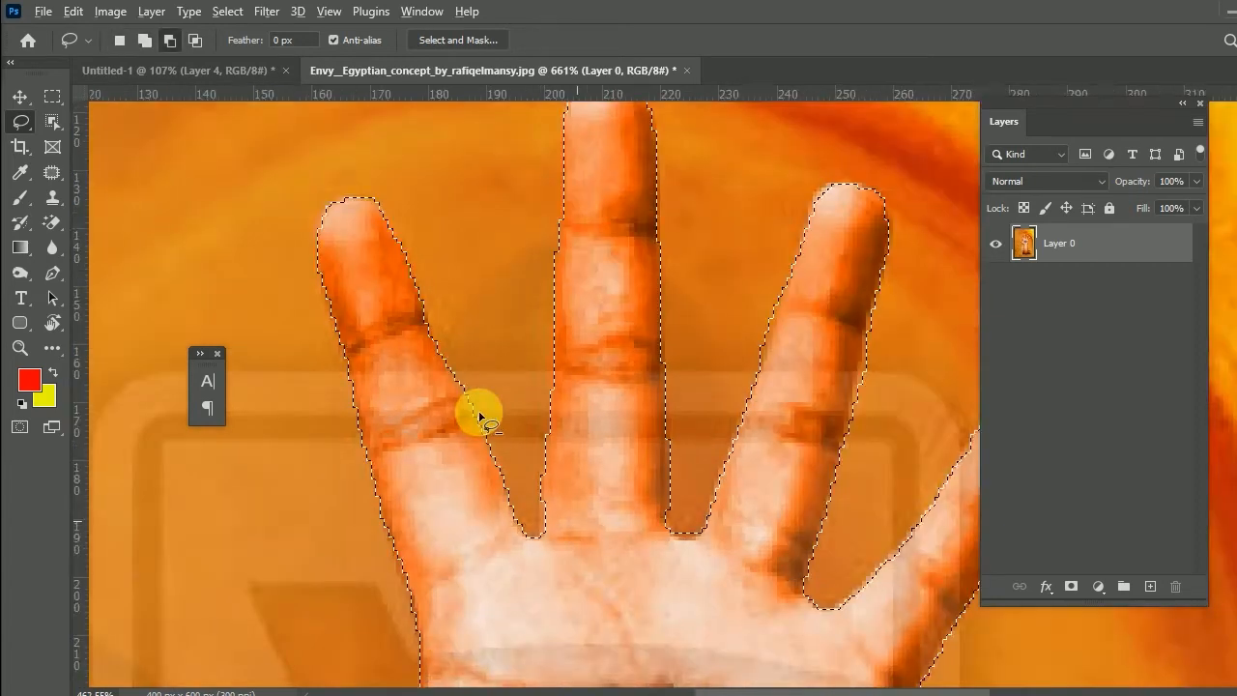
mouse_move(688, 391)
mouse_down()
mouse_move(719, 276)
mouse_move(677, 301)
mouse_up()
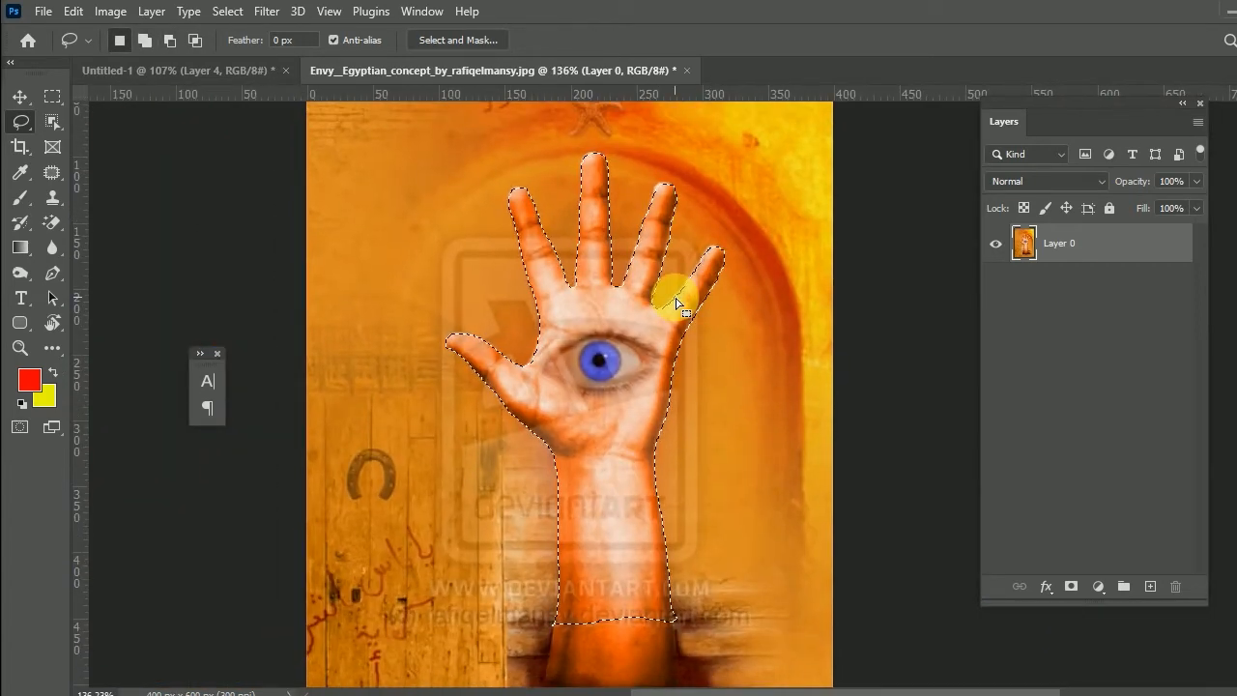
Paste the selected hand into the Untitled-1 document and place it beside the first hand cutout
click(247, 70)
key(ctrl+v)
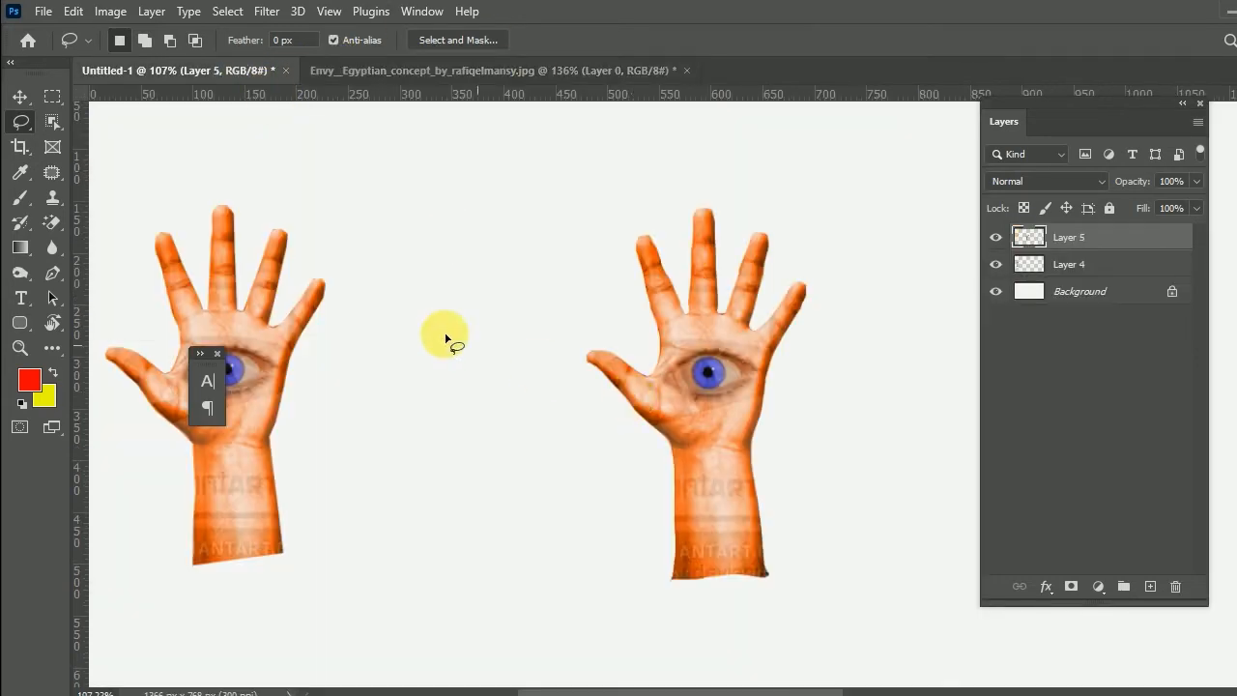
click(21, 97)
drag(728, 414, 469, 401)
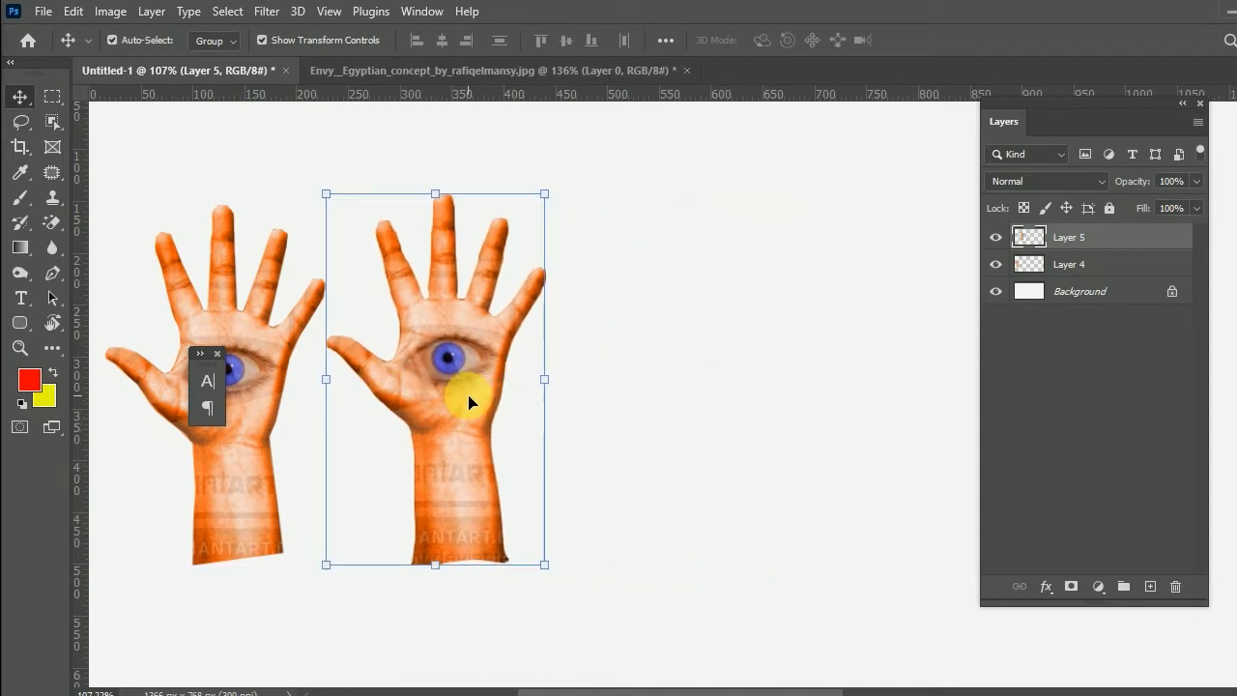
Compare the edges of both hand cutouts up close and line up the new hand level with the first one
scroll(313, 381, up, 8)
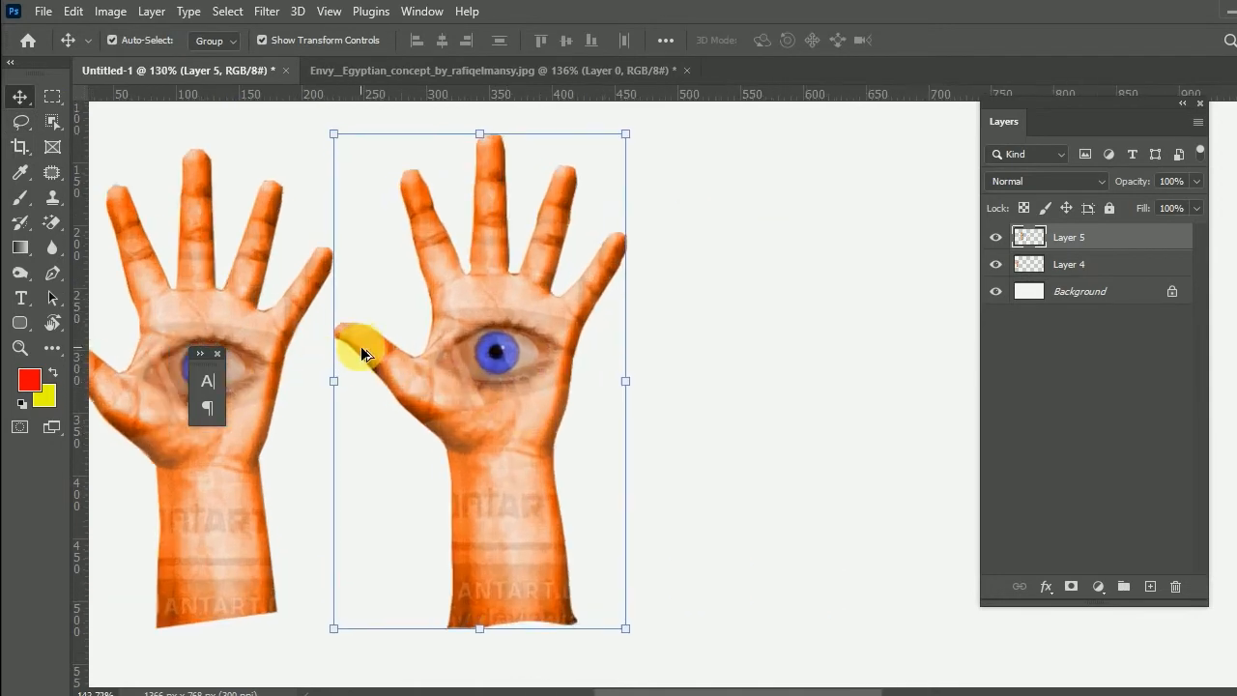
drag(547, 287, 743, 380)
click(391, 387)
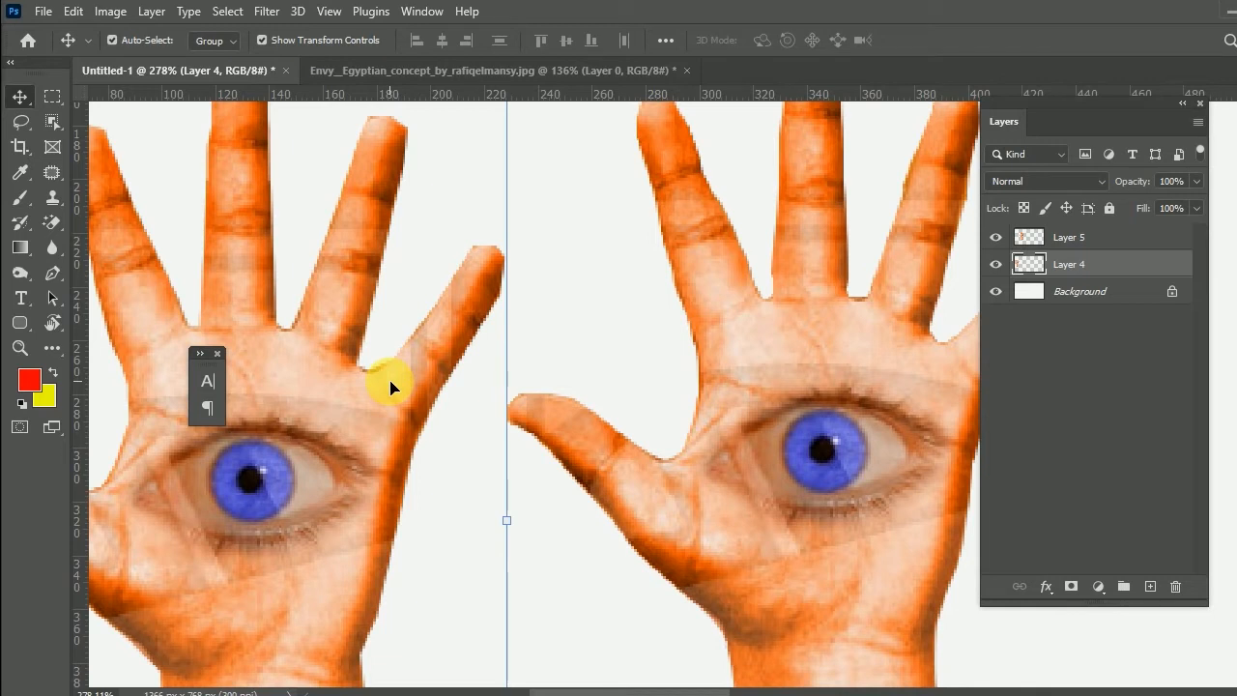
drag(768, 367, 713, 434)
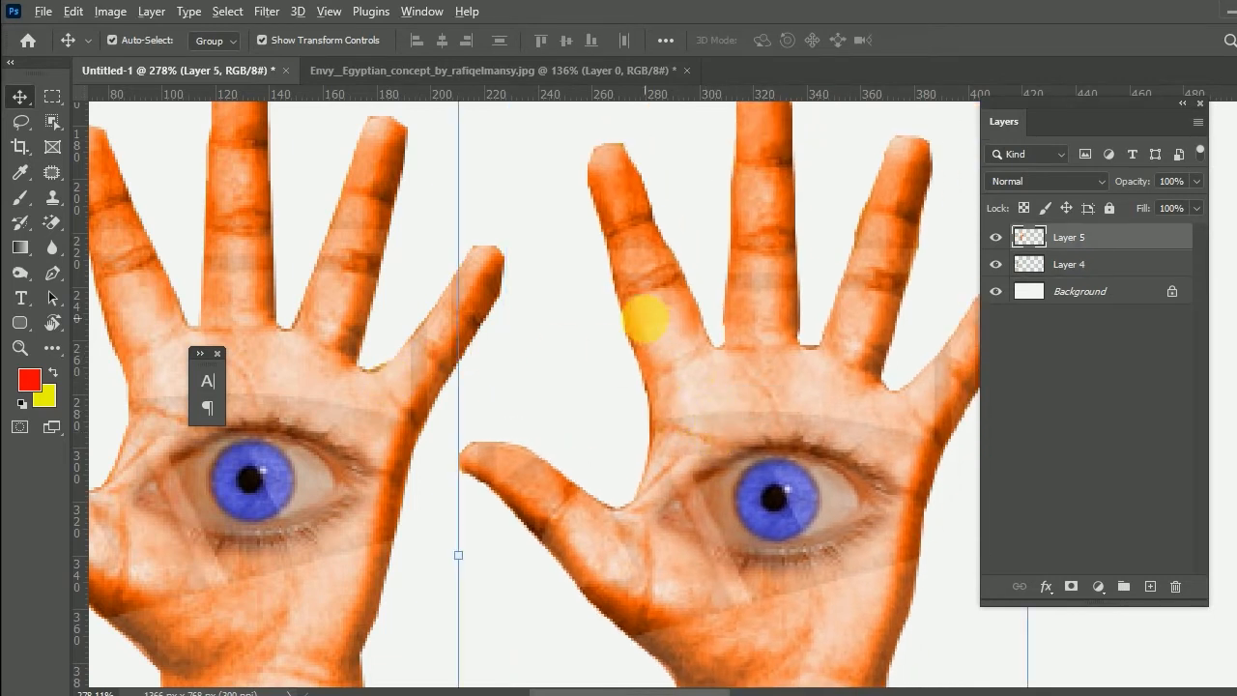
scroll(645, 314, down, 3)
drag(745, 232, 732, 232)
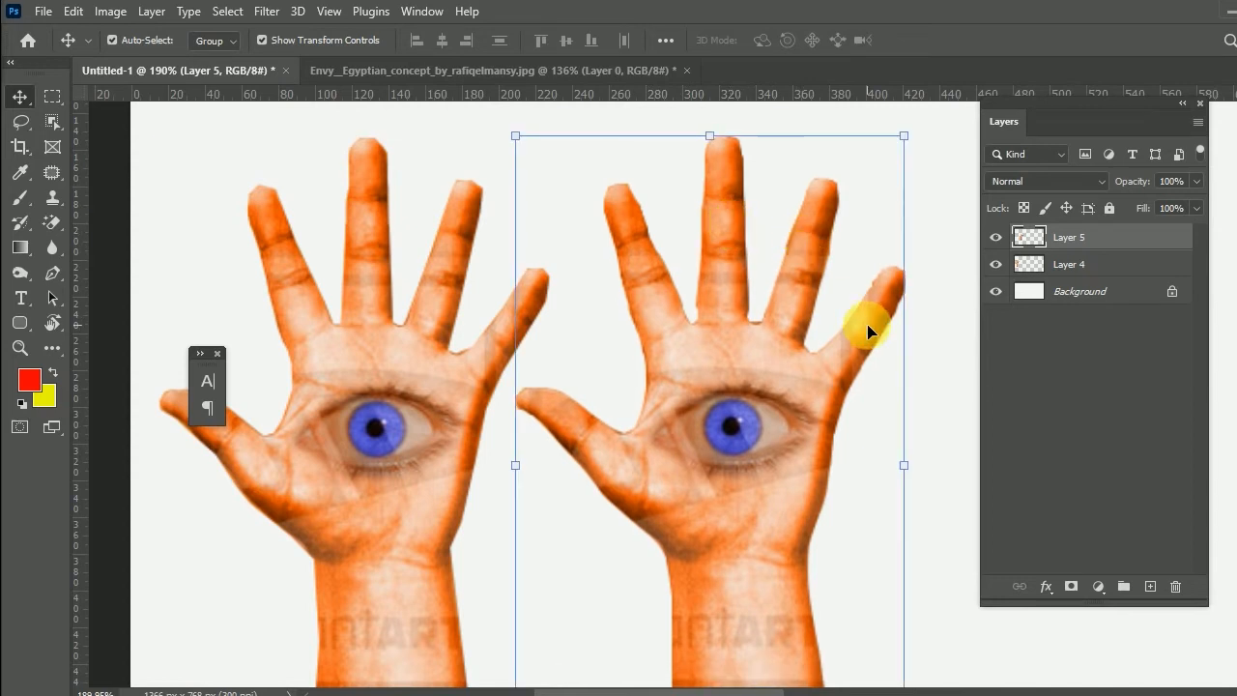
key(ctrl+Tab)
scroll(534, 300, up, 3)
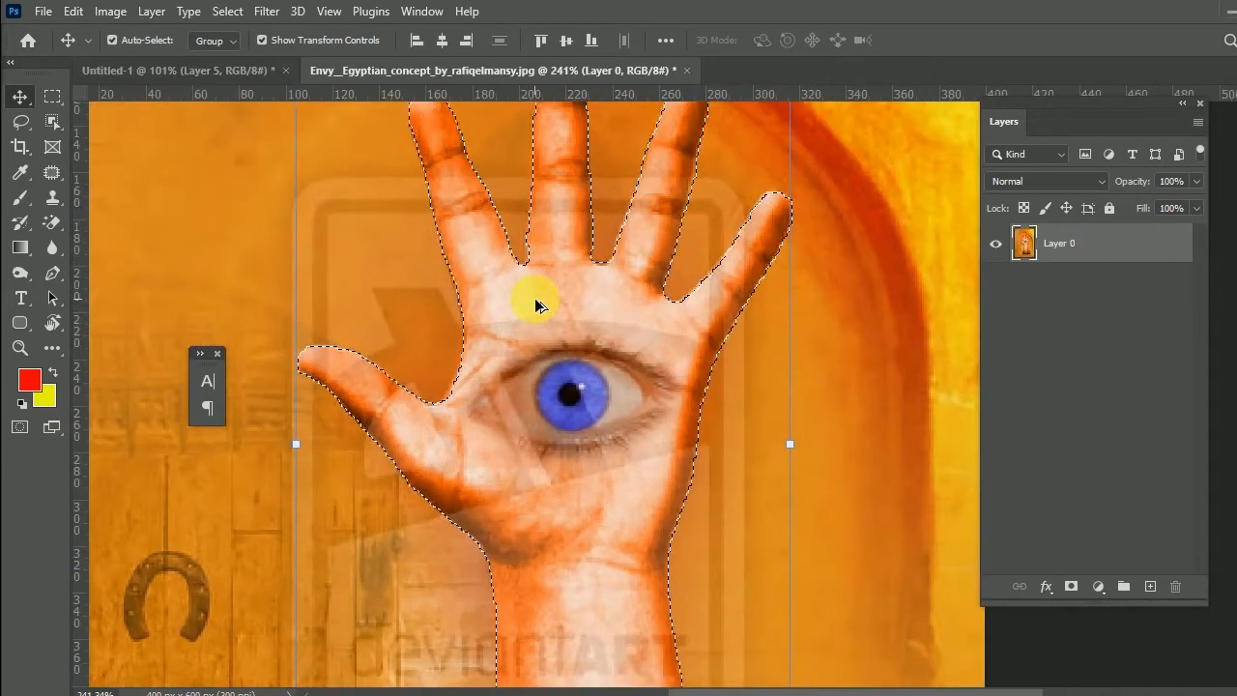
key(ctrl+Tab)
scroll(516, 413, down, 3)
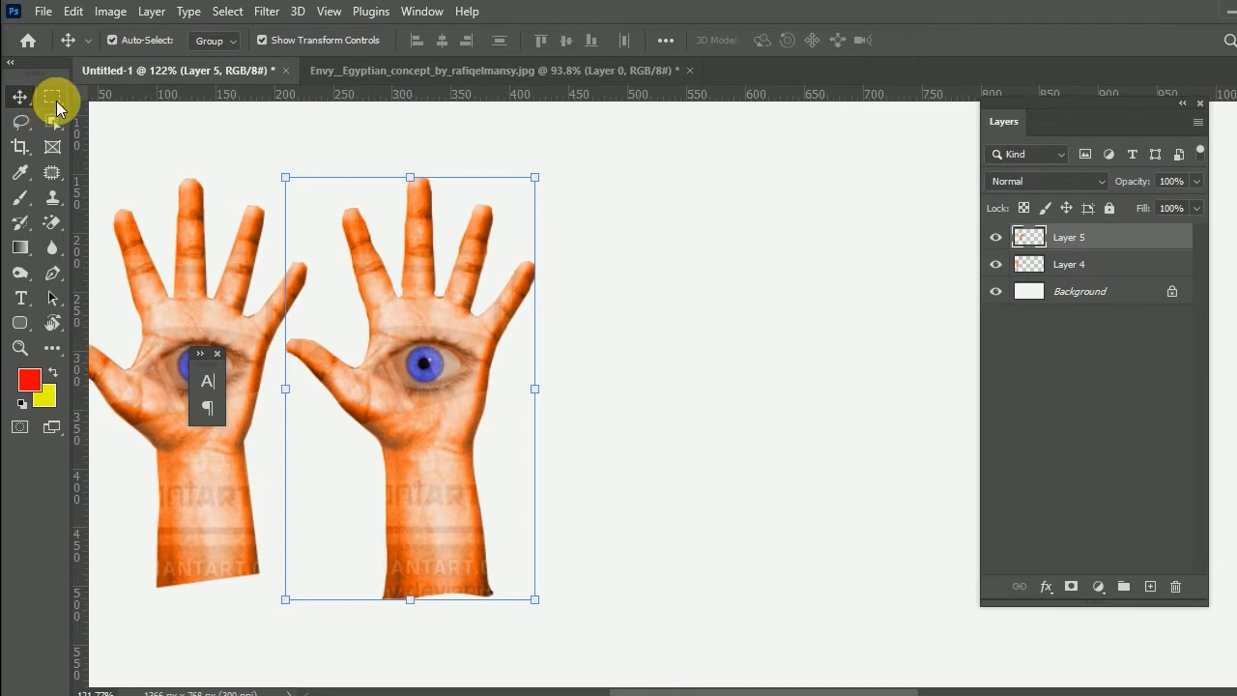
Select the hand in the Envy_Egyptian_concept image by framing it from fingertips to forearm with the Object Selection tool in Rectangle mode
click(20, 125)
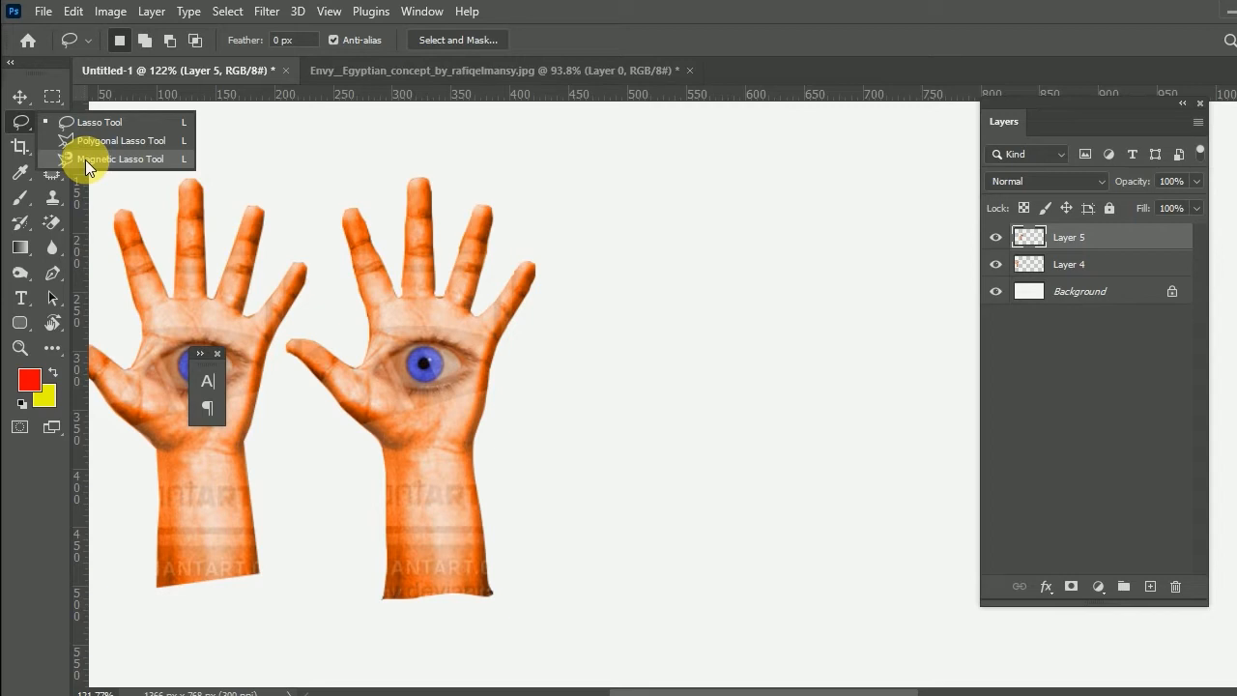
click(48, 122)
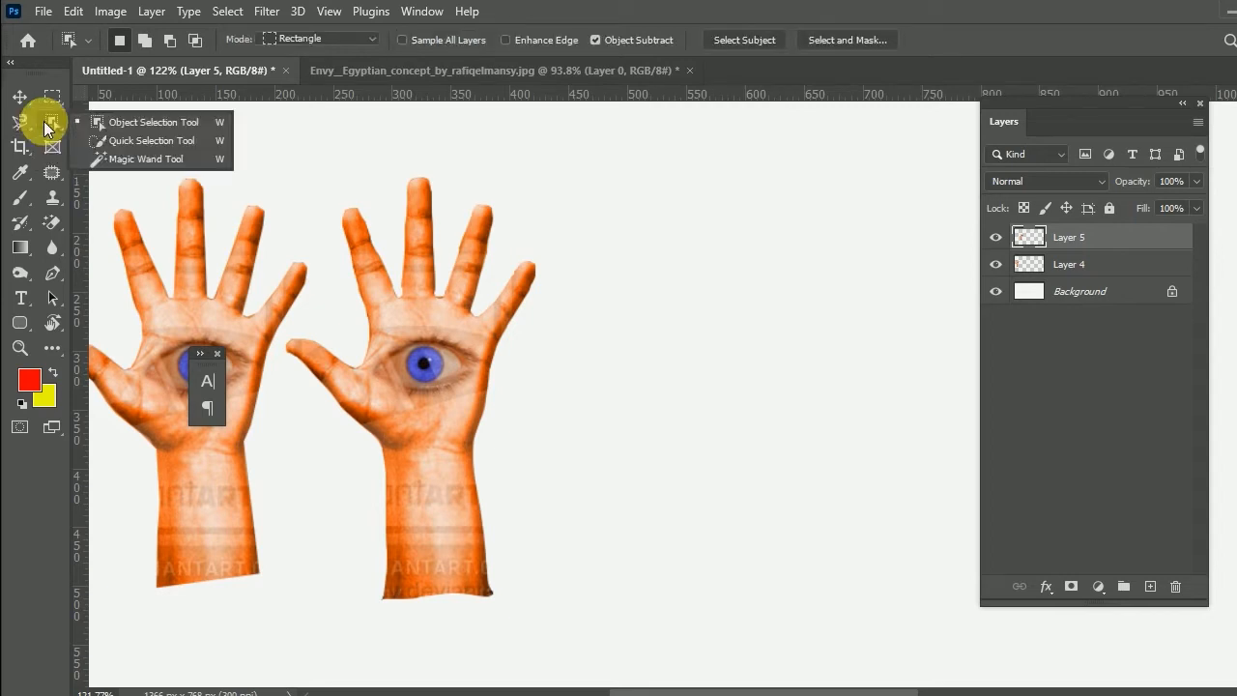
click(170, 125)
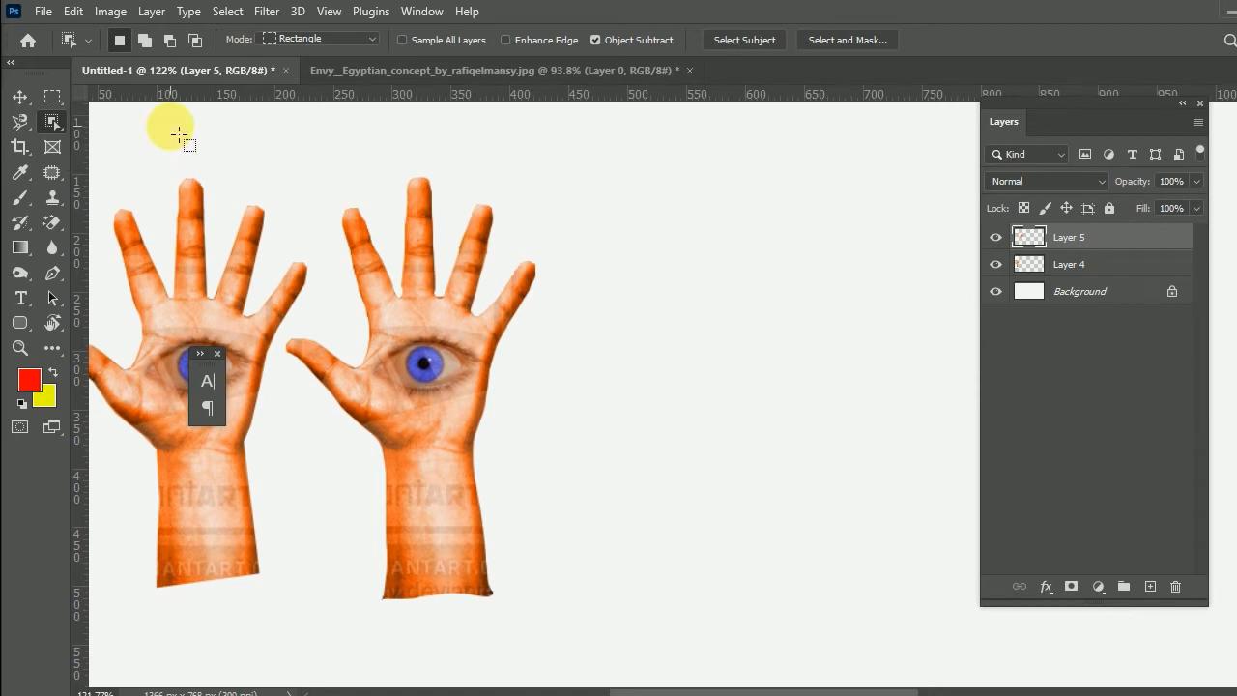
click(360, 71)
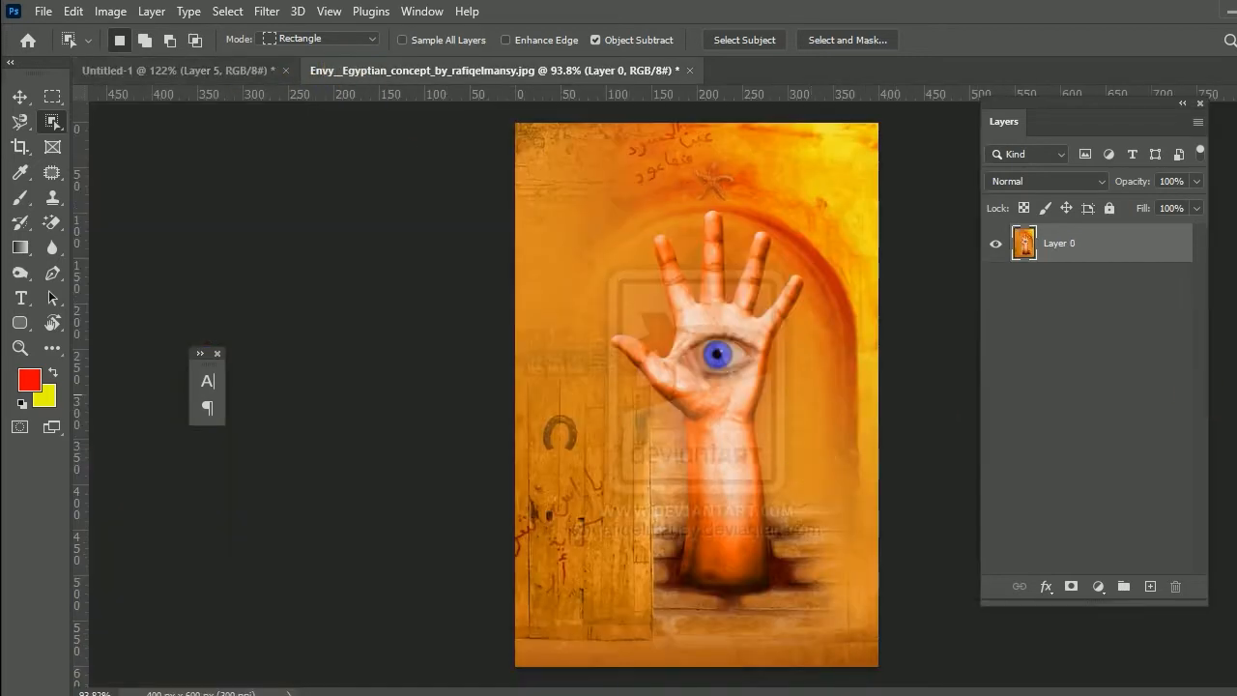
drag(604, 204, 831, 532)
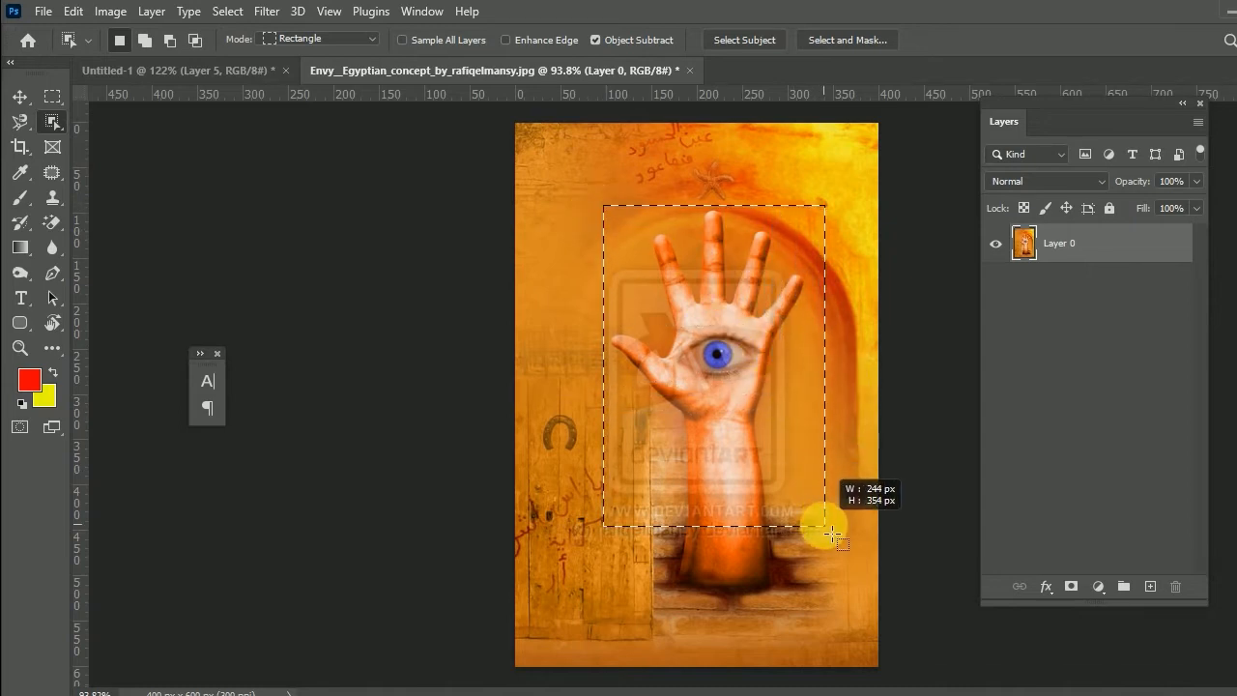
drag(832, 533, 832, 533)
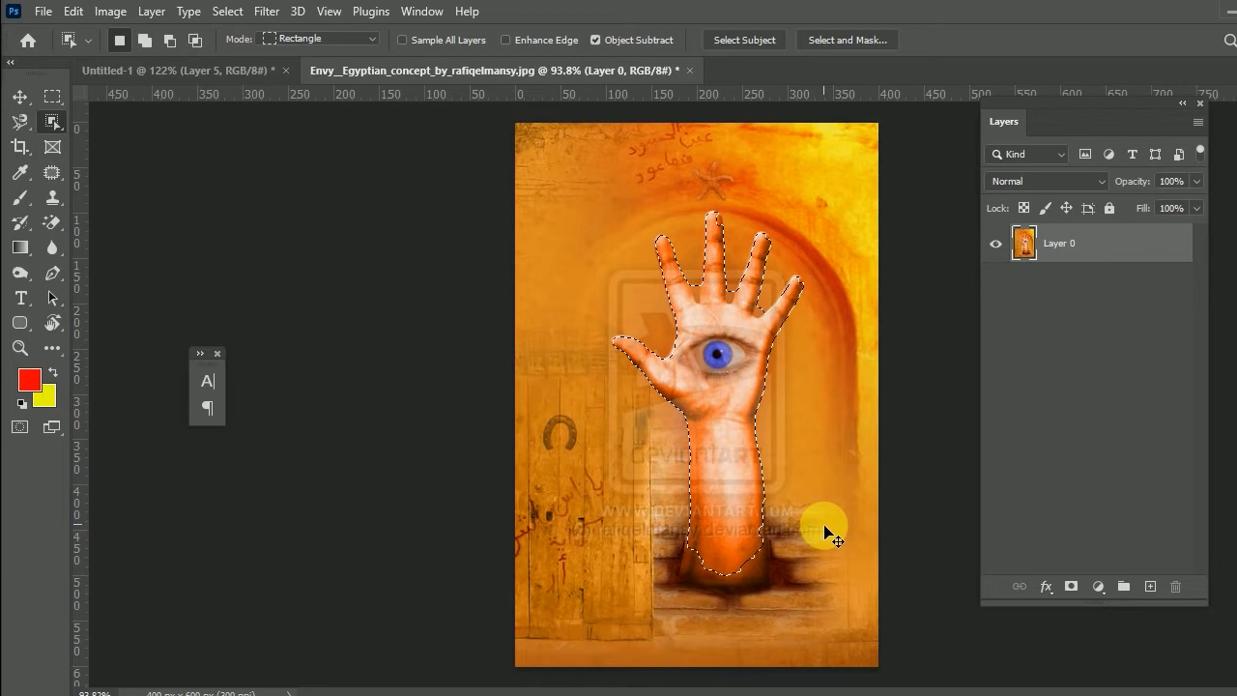
drag(600, 193, 824, 525)
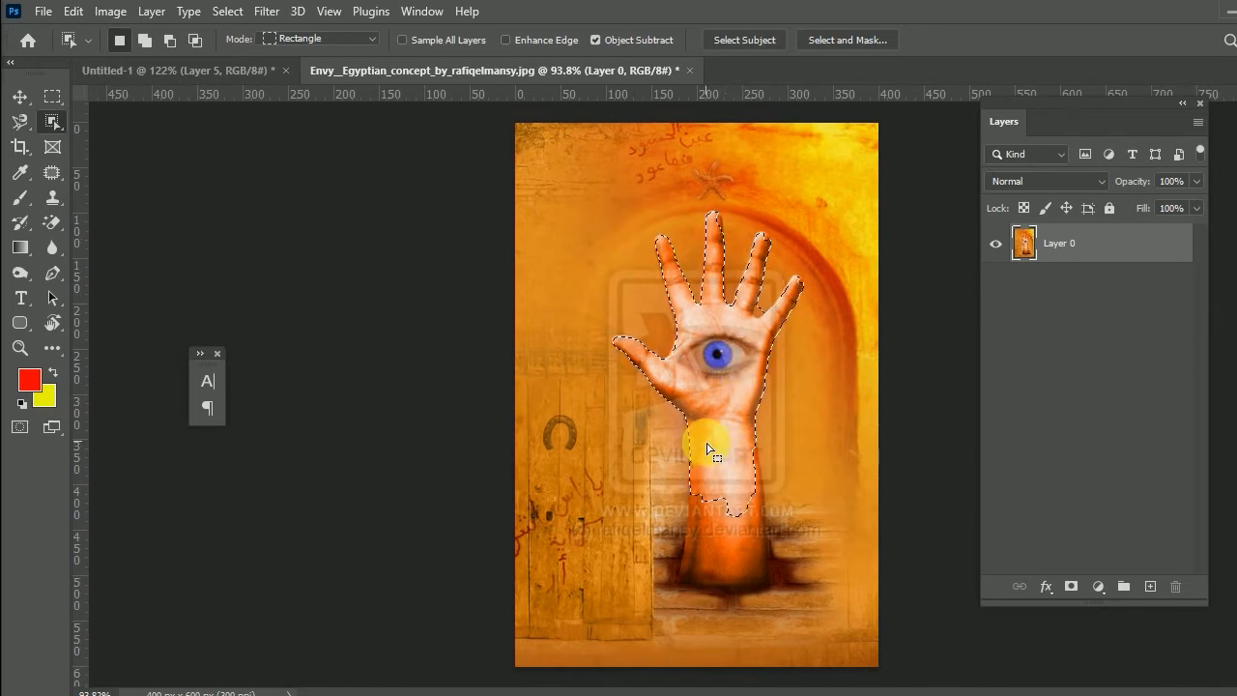
Subtract the background gap between the ring and little fingers from the selection with the Object Selection tool
scroll(745, 292, up, 10)
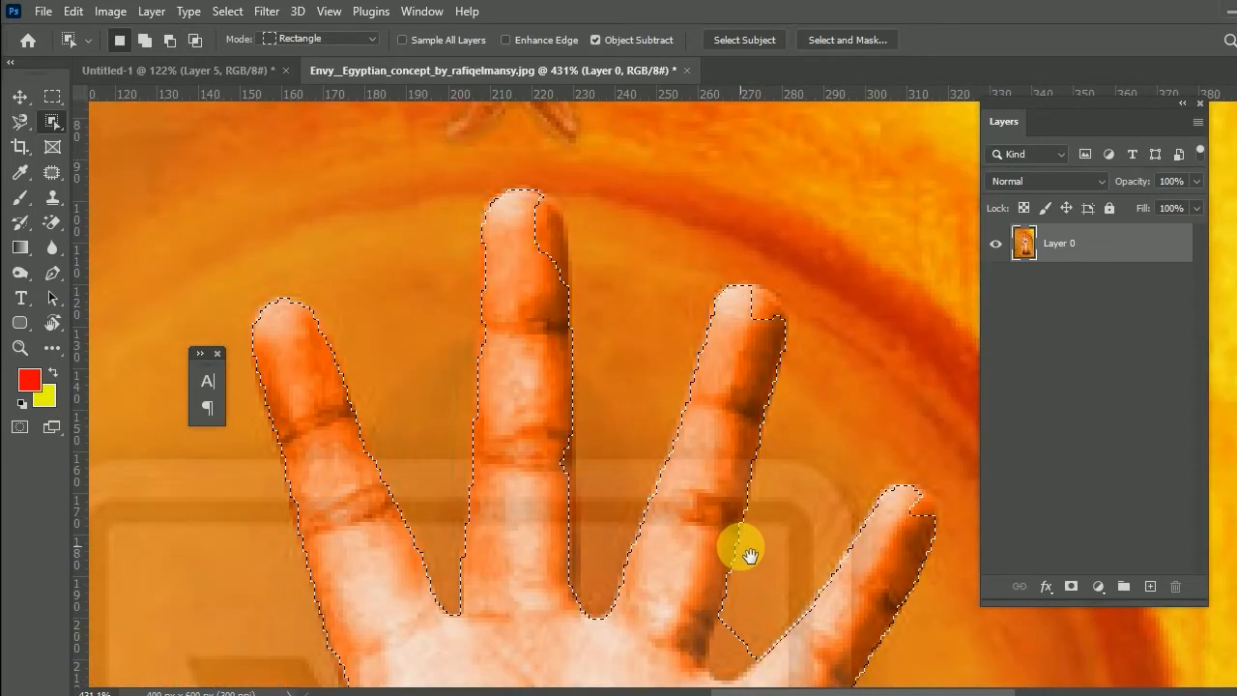
drag(751, 556, 770, 313)
drag(759, 613, 747, 545)
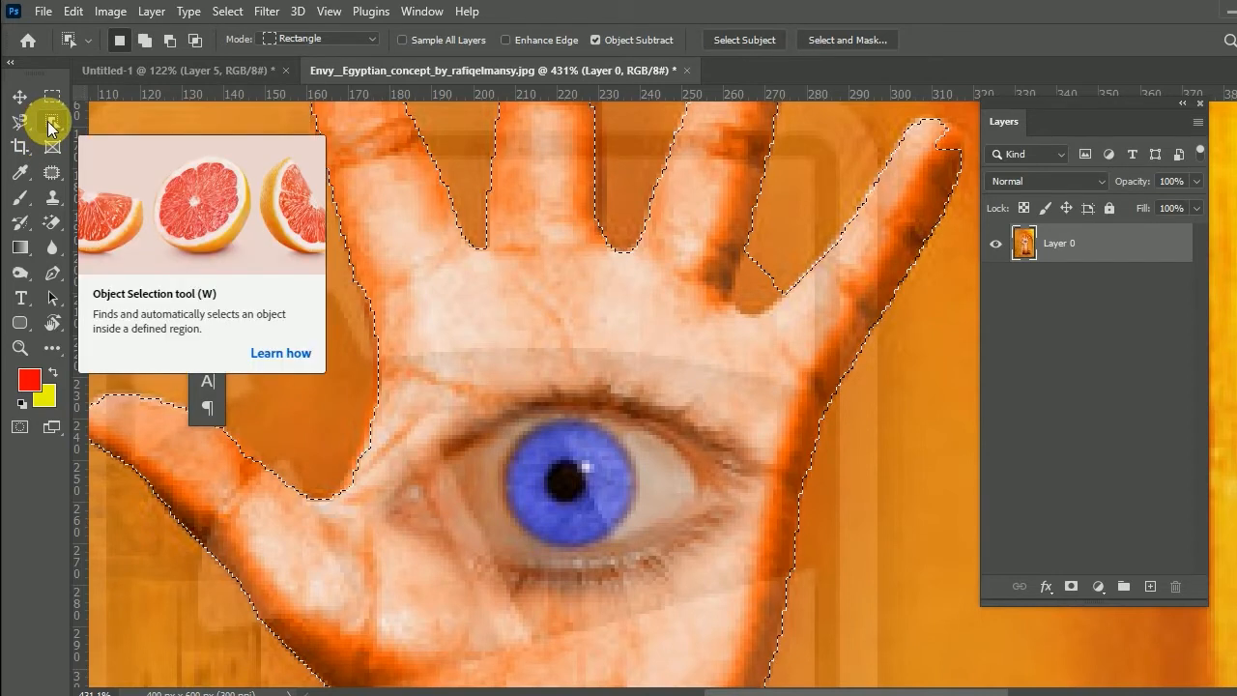
drag(815, 219, 716, 329)
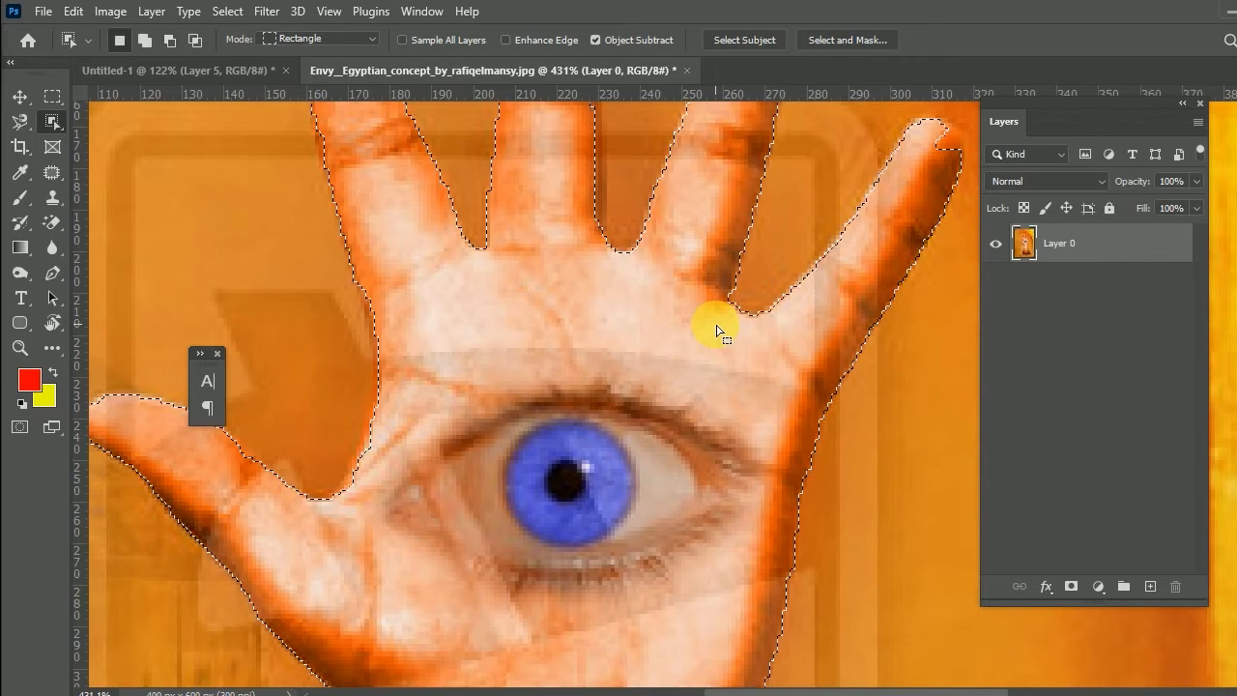
Add the missing tip areas of the middle, ring and little fingers to the selection with the Object Selection tool
drag(740, 249, 724, 525)
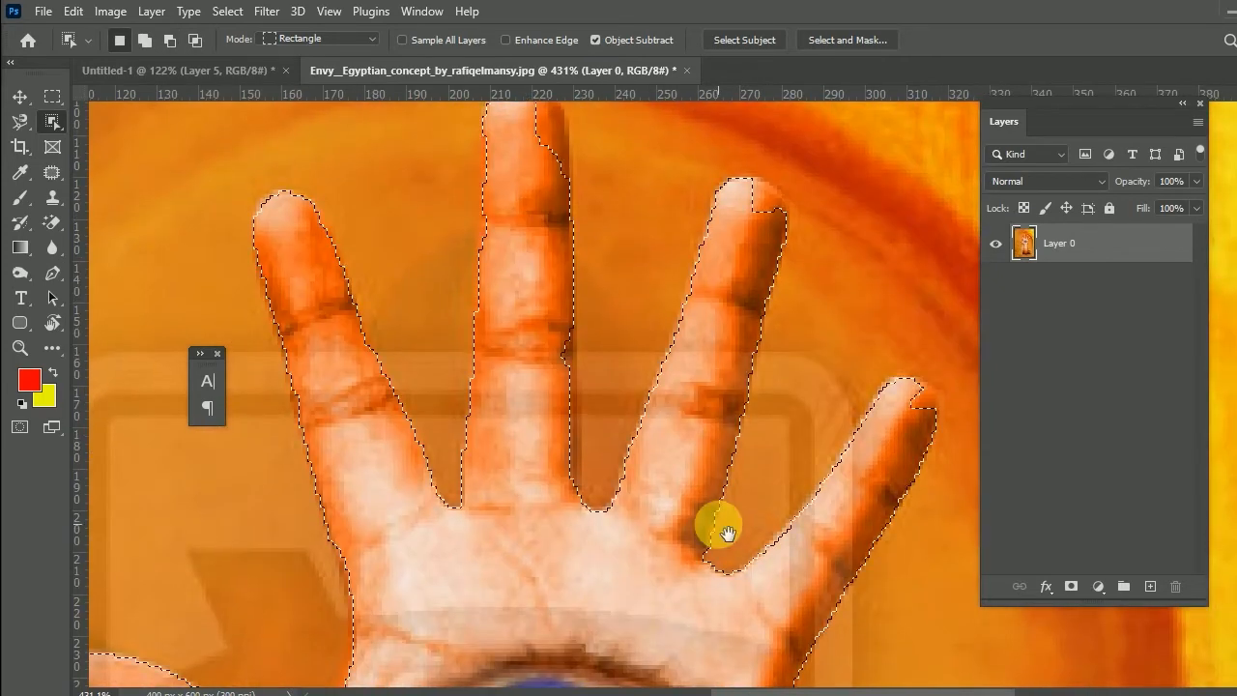
drag(727, 177, 781, 243)
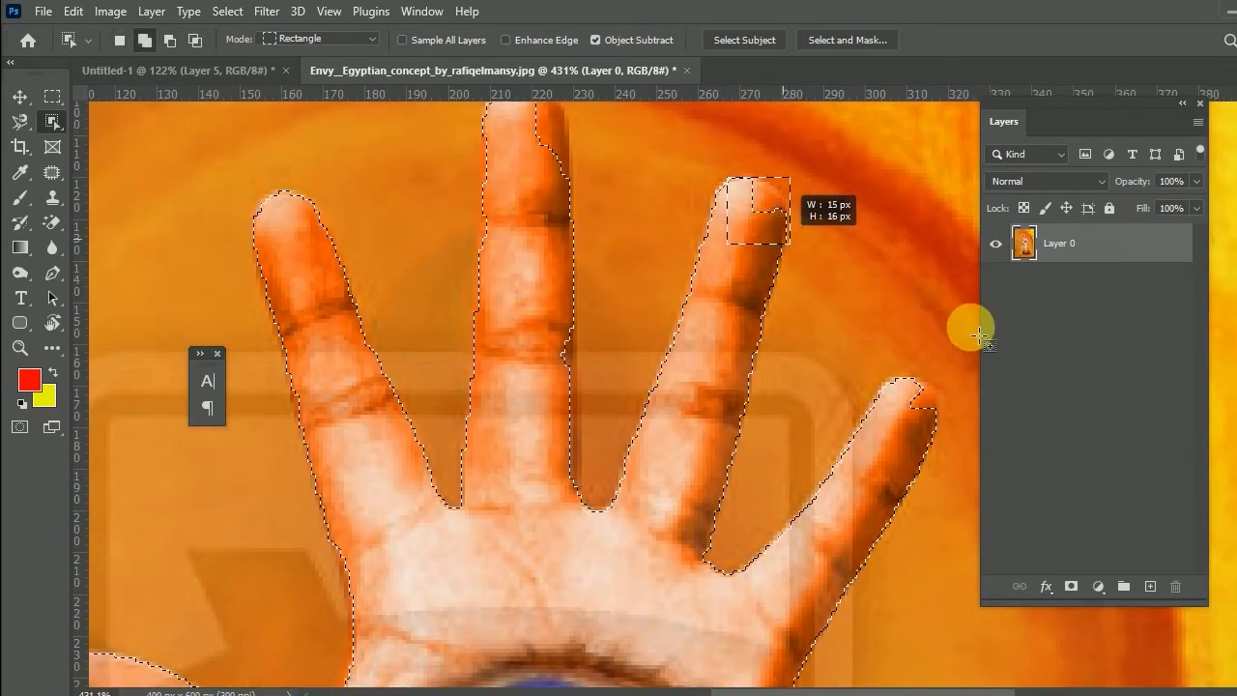
drag(951, 306, 914, 266)
drag(851, 350, 909, 407)
drag(842, 320, 925, 406)
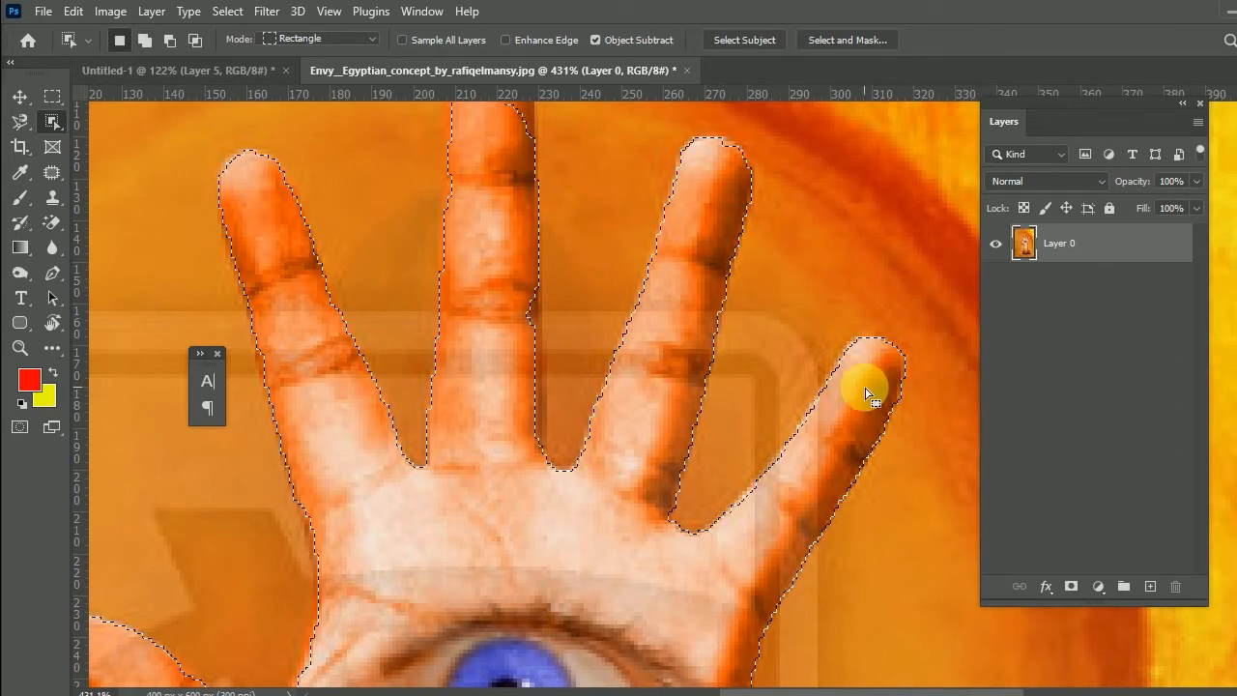
Add the missing part of the middle fingertip to the hand selection with the Object Selection tool
scroll(768, 299, down, 3)
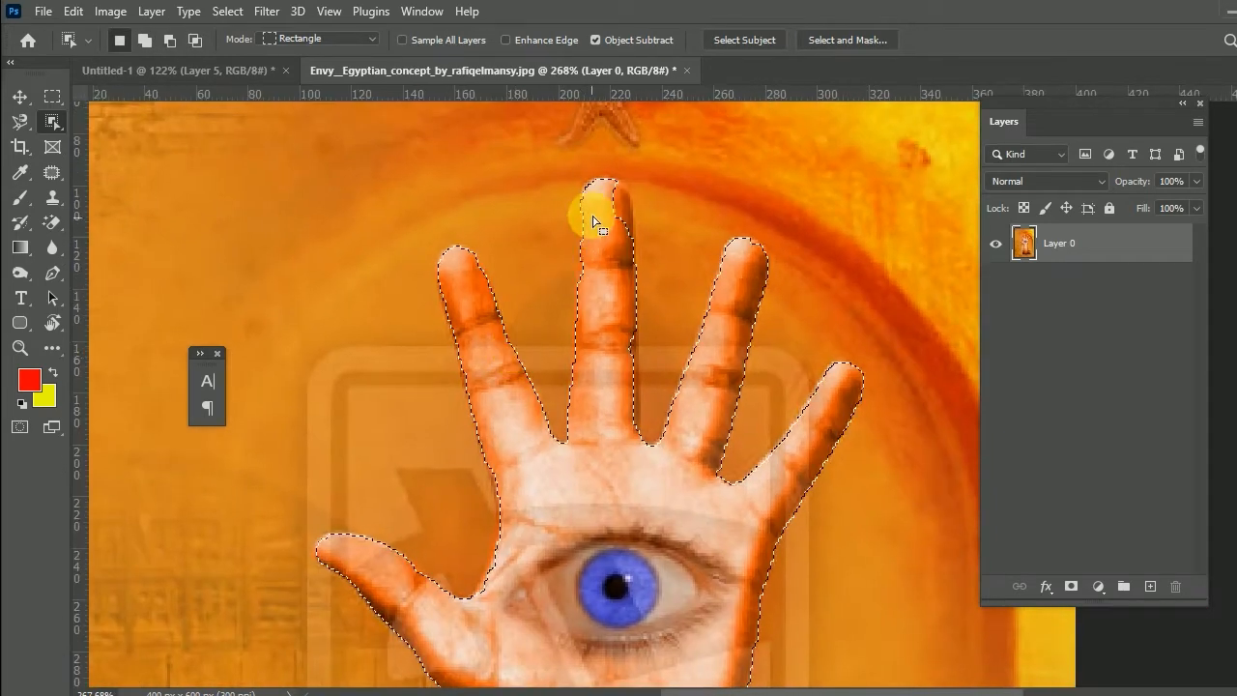
drag(599, 181, 641, 420)
drag(579, 155, 641, 342)
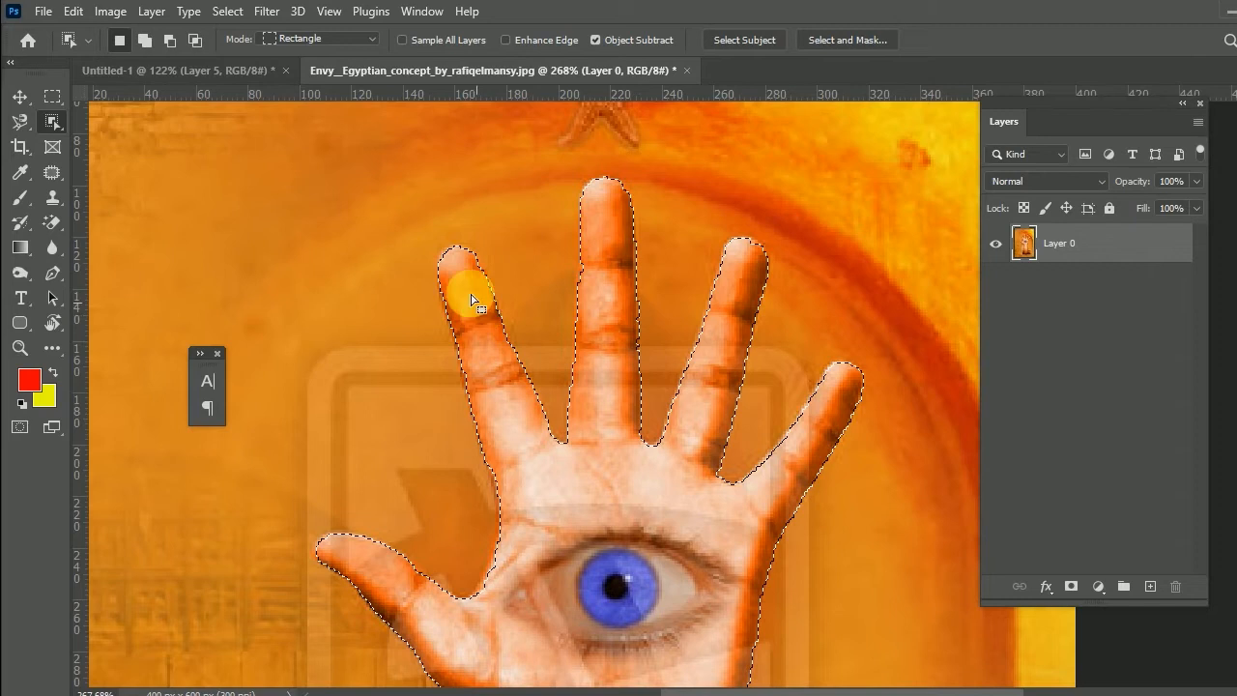
Extend the selection over the missing forearm edges down to the base of the wrist with the Lasso tool
drag(524, 566, 578, 346)
drag(646, 415, 668, 283)
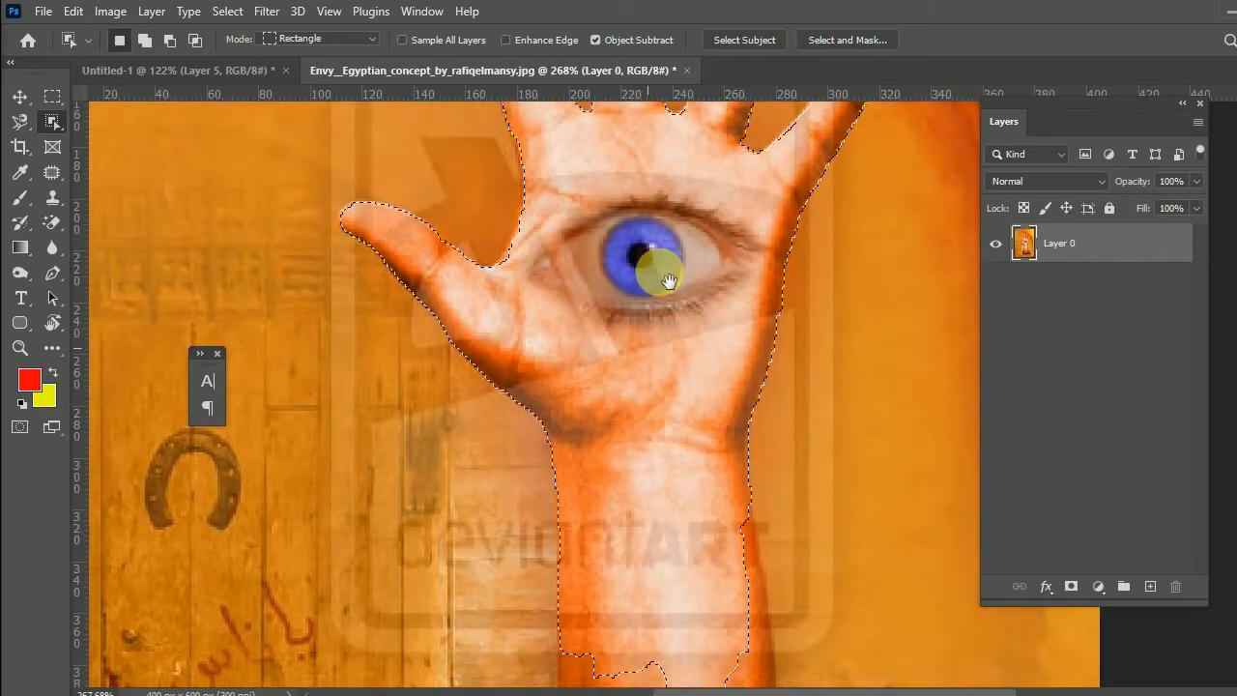
drag(20, 120, 75, 124)
mouse_move(575, 511)
mouse_down()
mouse_move(577, 612)
mouse_move(776, 608)
mouse_move(789, 600)
mouse_move(789, 524)
mouse_move(764, 382)
mouse_up()
mouse_move(735, 338)
mouse_down()
mouse_move(771, 490)
mouse_move(782, 475)
mouse_move(770, 384)
mouse_move(724, 318)
mouse_up()
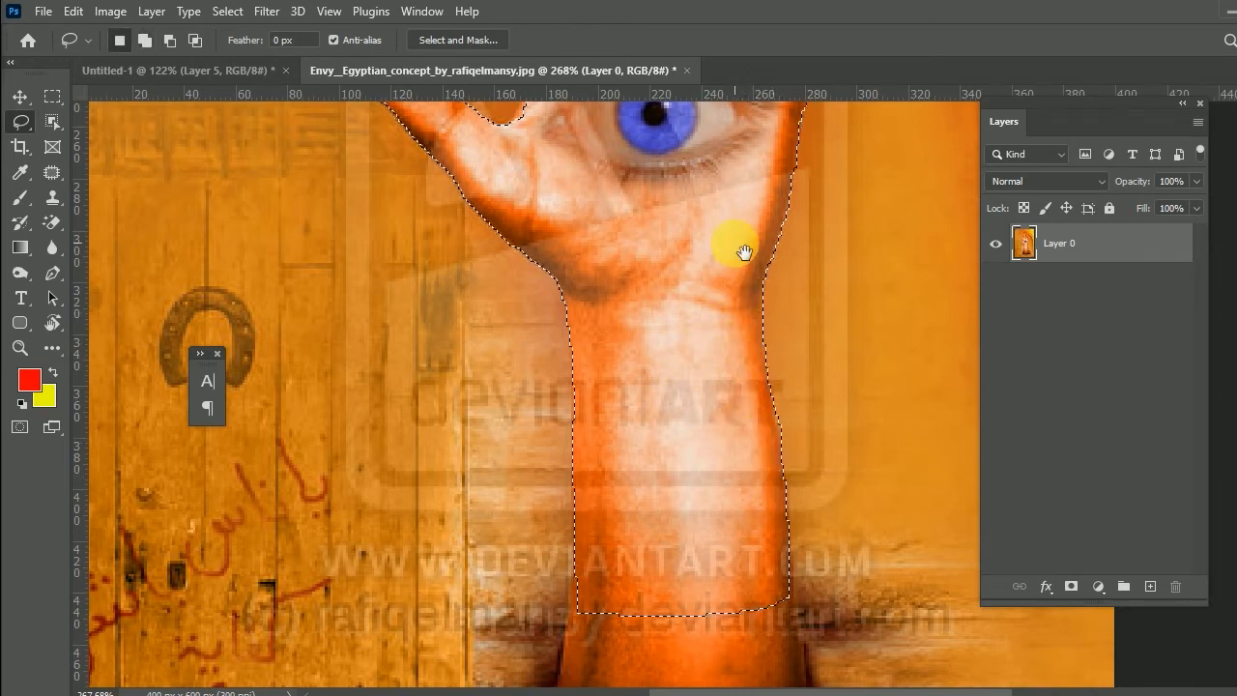
Add a thin strip along the outer edge of the index finger to the selection with the Lasso tool
drag(731, 243, 793, 483)
drag(647, 411, 688, 428)
drag(671, 242, 674, 378)
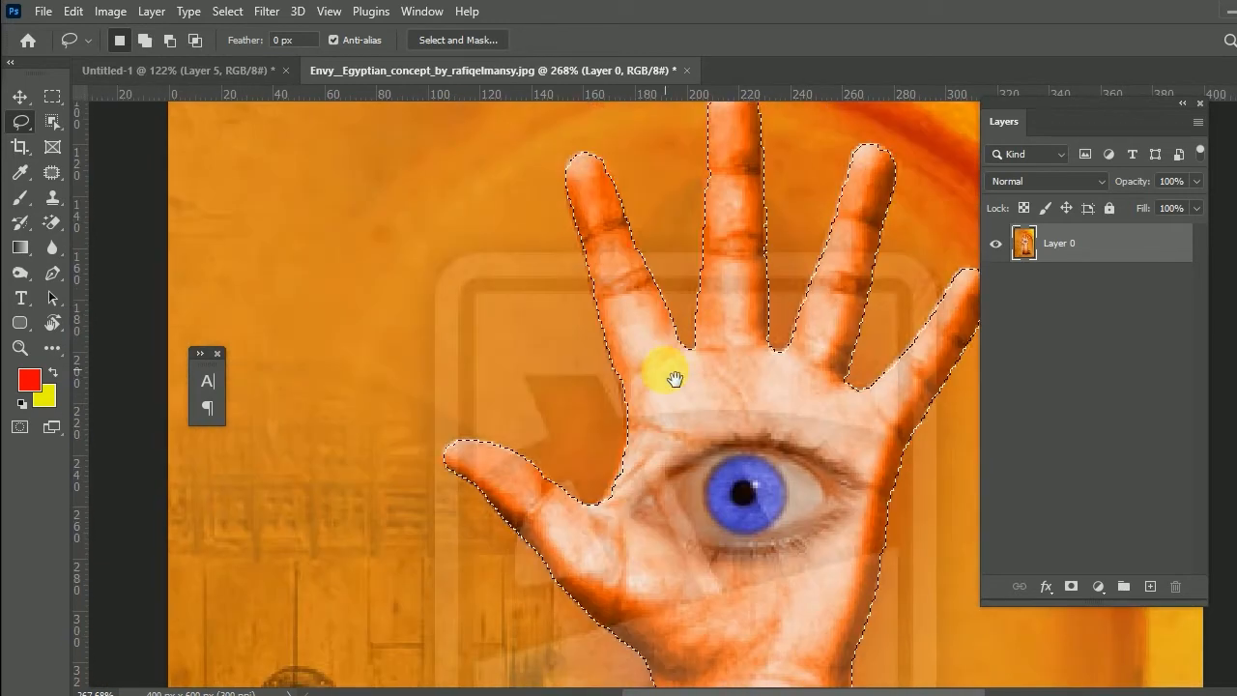
mouse_move(582, 219)
mouse_down()
mouse_move(581, 253)
mouse_move(604, 266)
mouse_move(568, 255)
mouse_move(586, 267)
mouse_move(602, 357)
mouse_move(580, 235)
mouse_up()
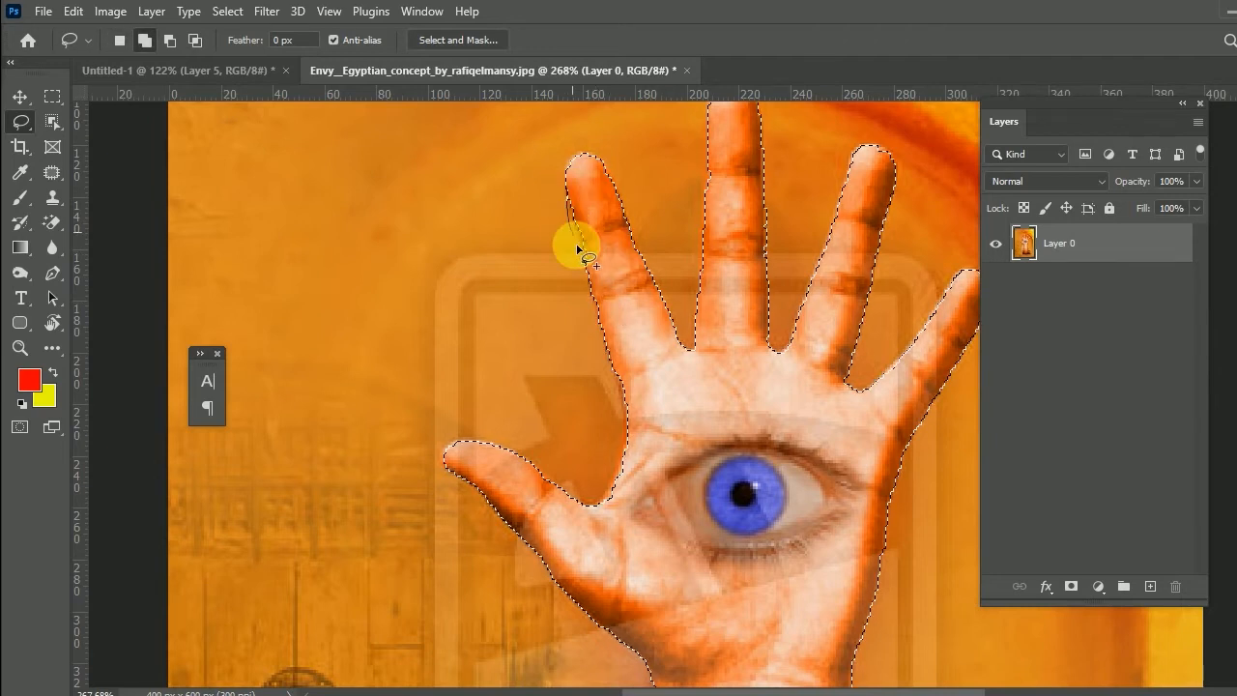
alt+scroll(608, 356, down, 3)
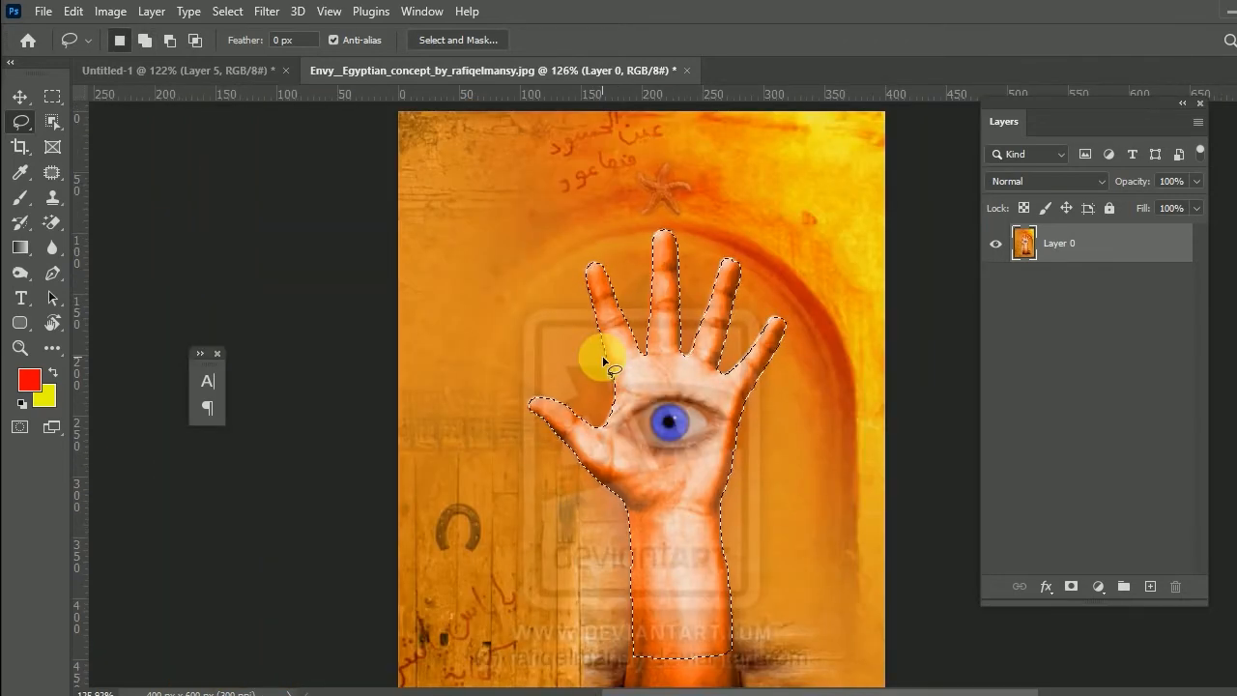
Copy the selected hand into the Untitled-1 document and move it closer to the second hand cutout
drag(604, 365, 533, 329)
key(ctrl+v)
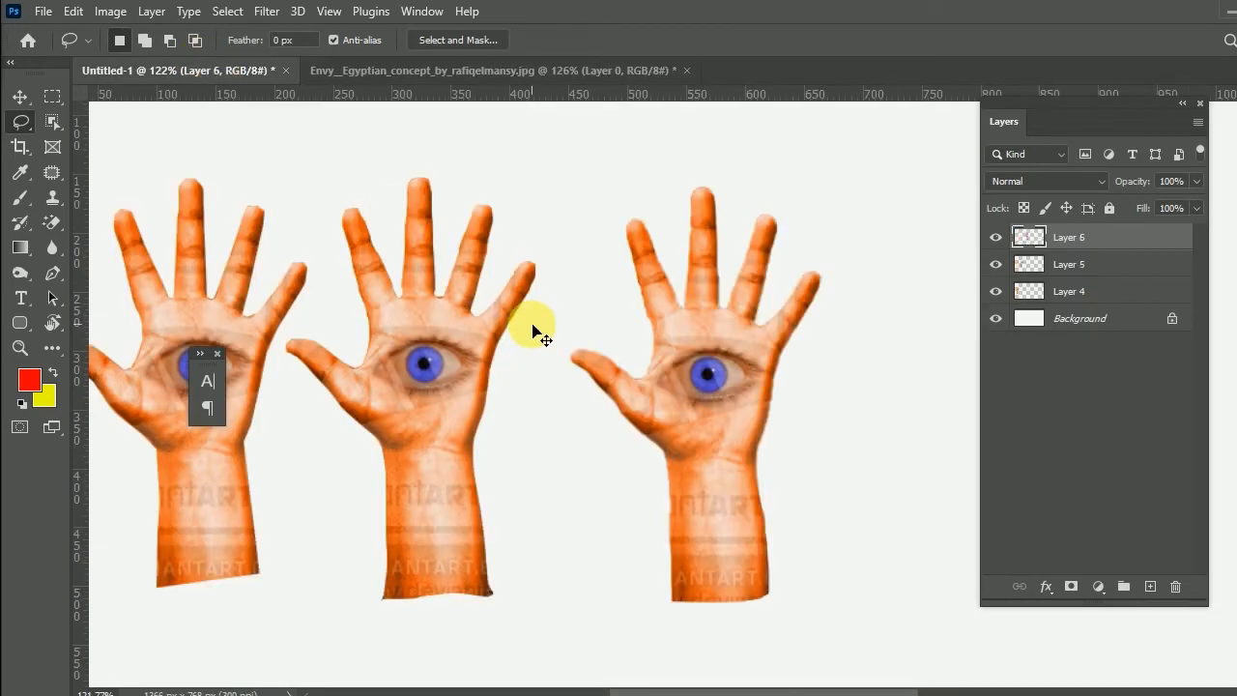
key(v)
mouse_move(705, 369)
mouse_down()
mouse_move(636, 367)
mouse_move(601, 334)
mouse_move(677, 207)
mouse_move(751, 351)
mouse_move(496, 671)
mouse_move(675, 662)
mouse_up()
Align the second hand's little finger level with the new hand's index finger and compare their edges up close
scroll(535, 215, up, 6)
scroll(678, 386, up, 2)
drag(422, 407, 498, 221)
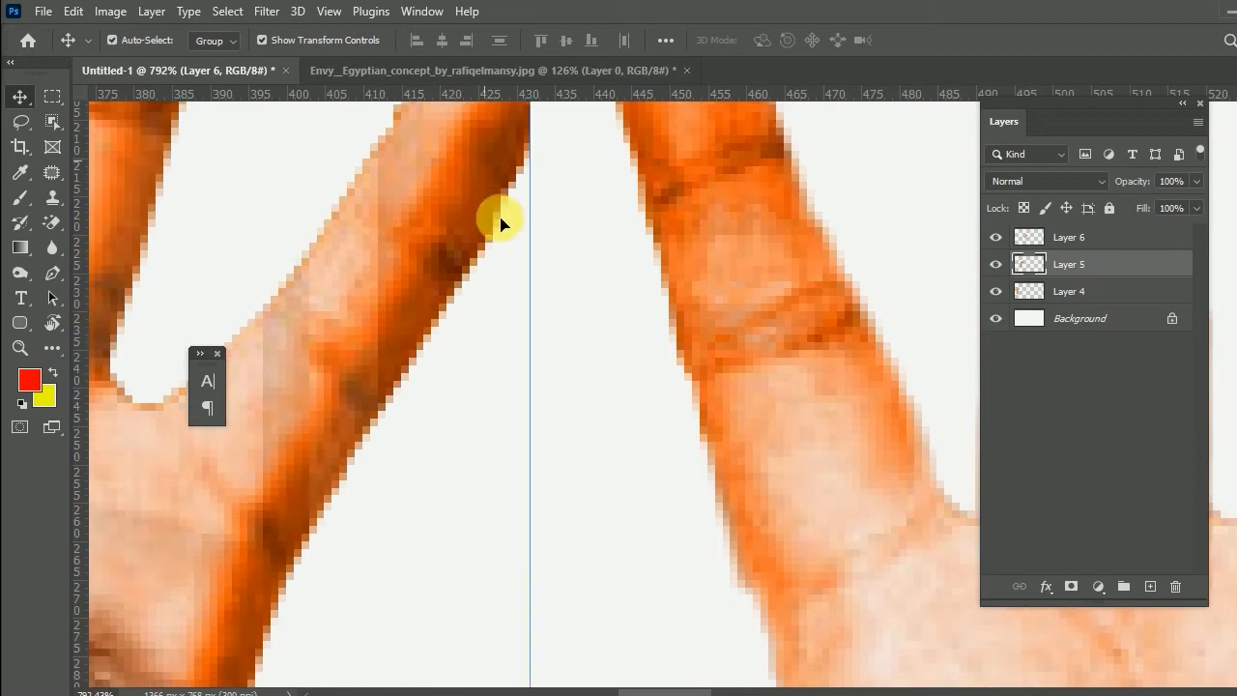
drag(492, 296, 531, 530)
drag(521, 418, 537, 308)
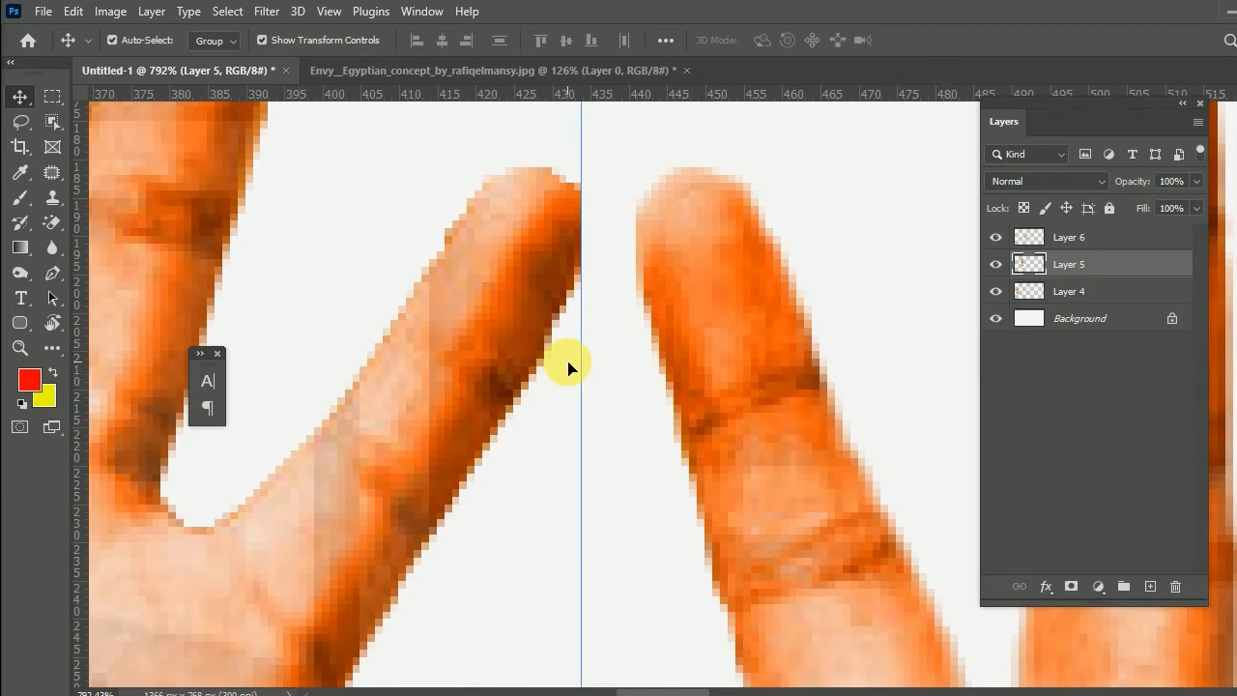
scroll(667, 310, up, 2)
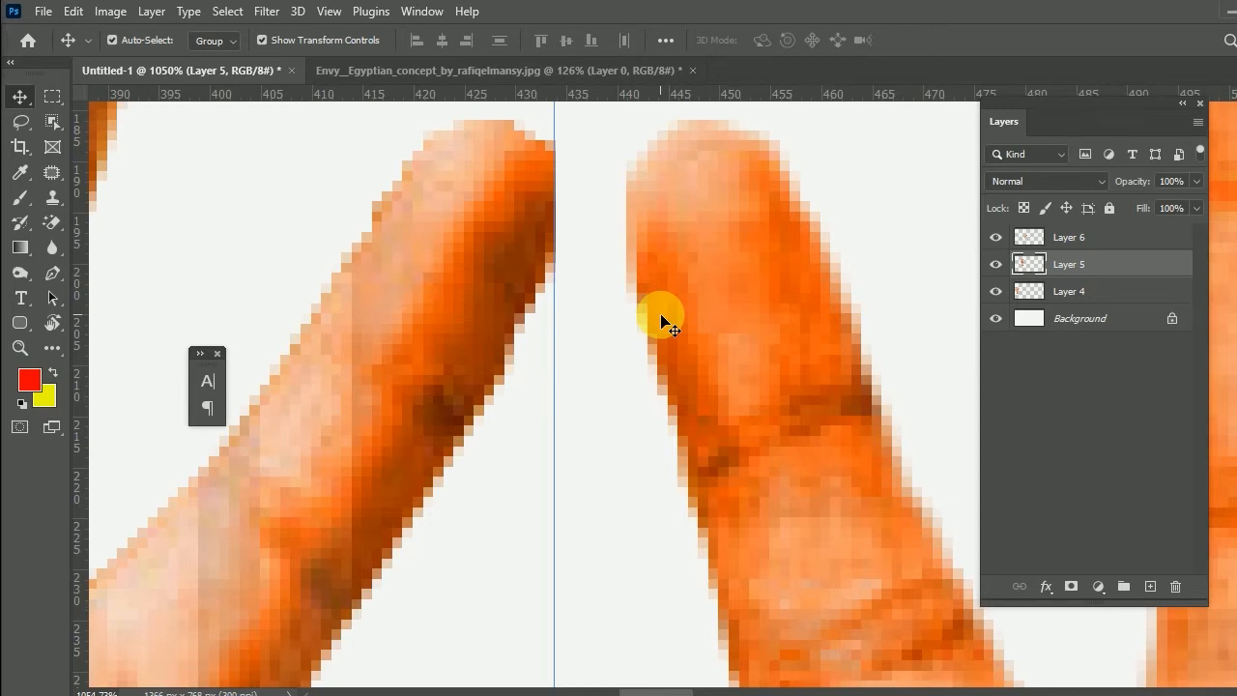
scroll(566, 373, down, 8)
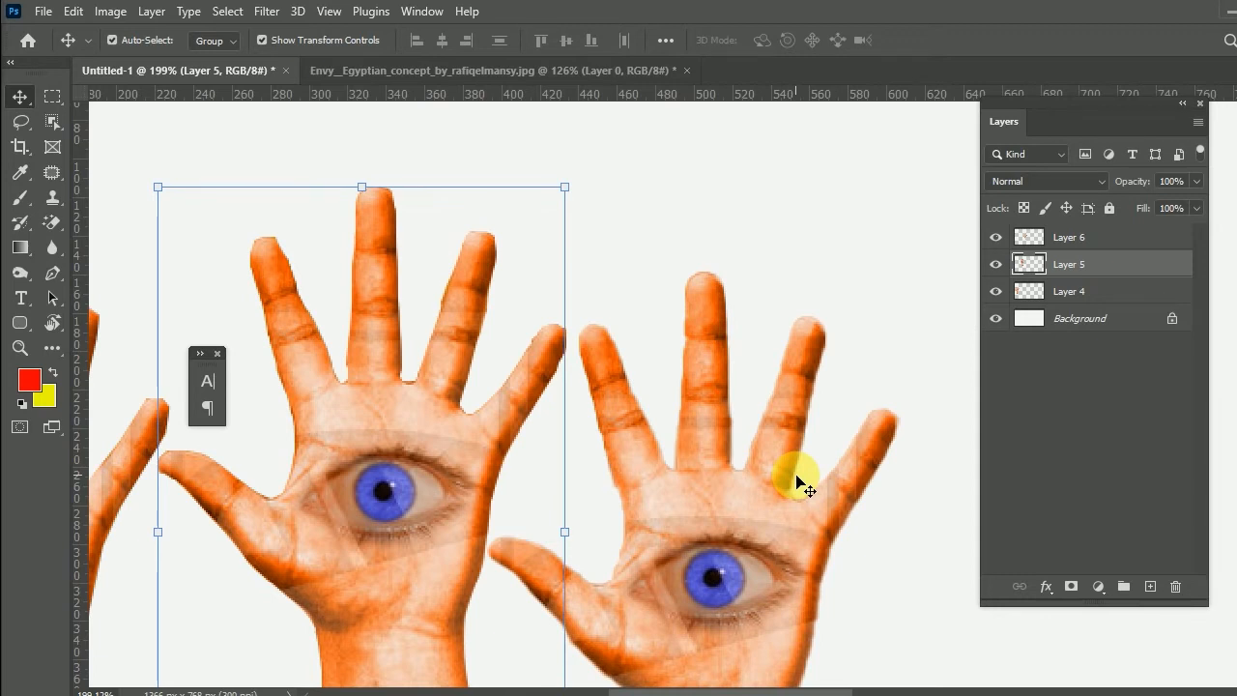
Switch to the Envy_Egyptian_concept image and compare the context commands offered for the selection by the Move and Lasso tools
click(557, 74)
scroll(705, 447, up, 3)
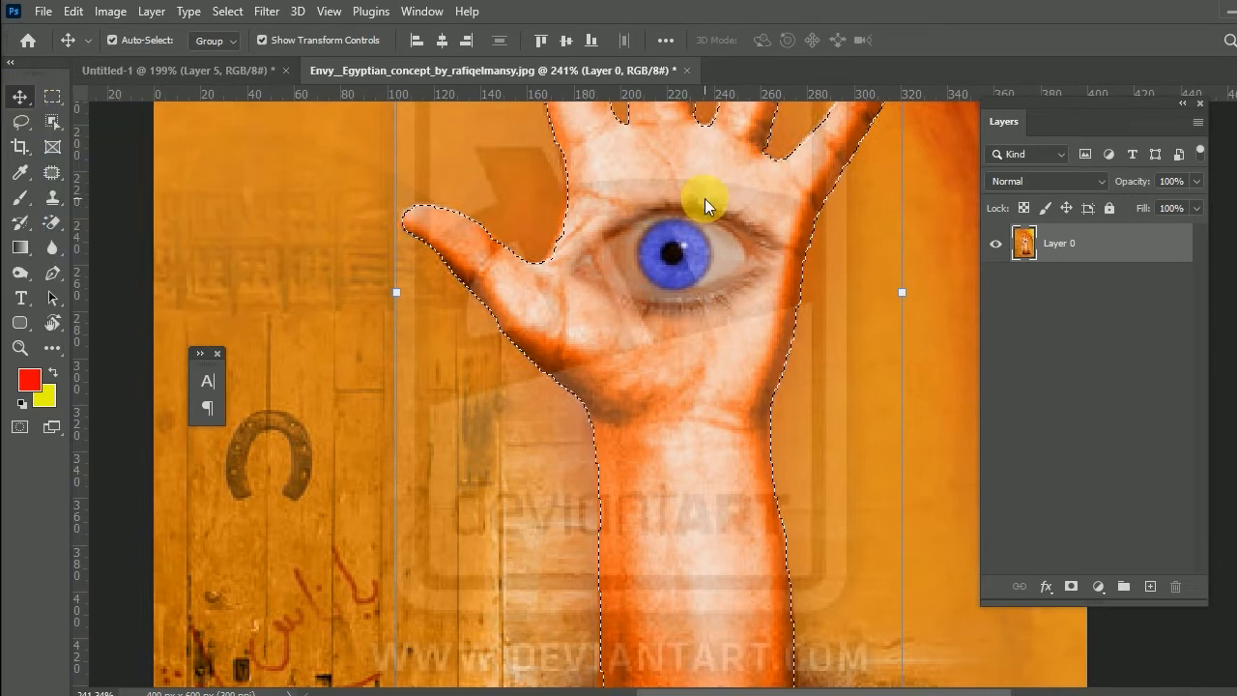
right_click(898, 390)
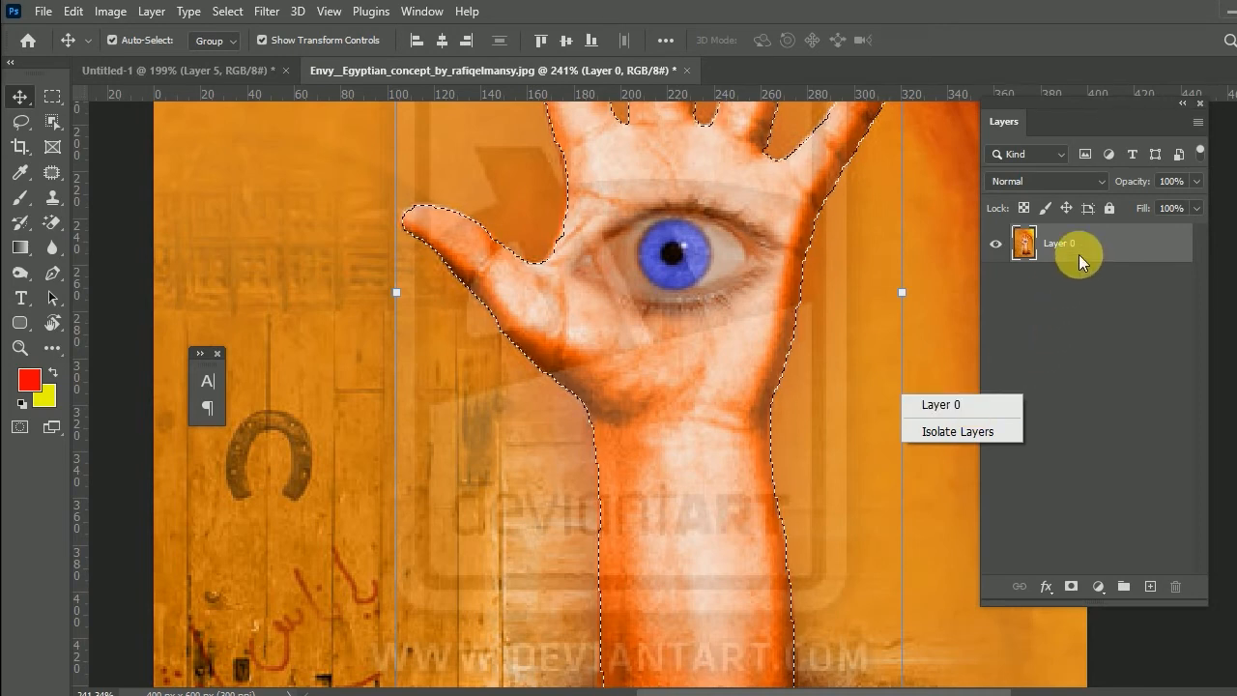
click(61, 101)
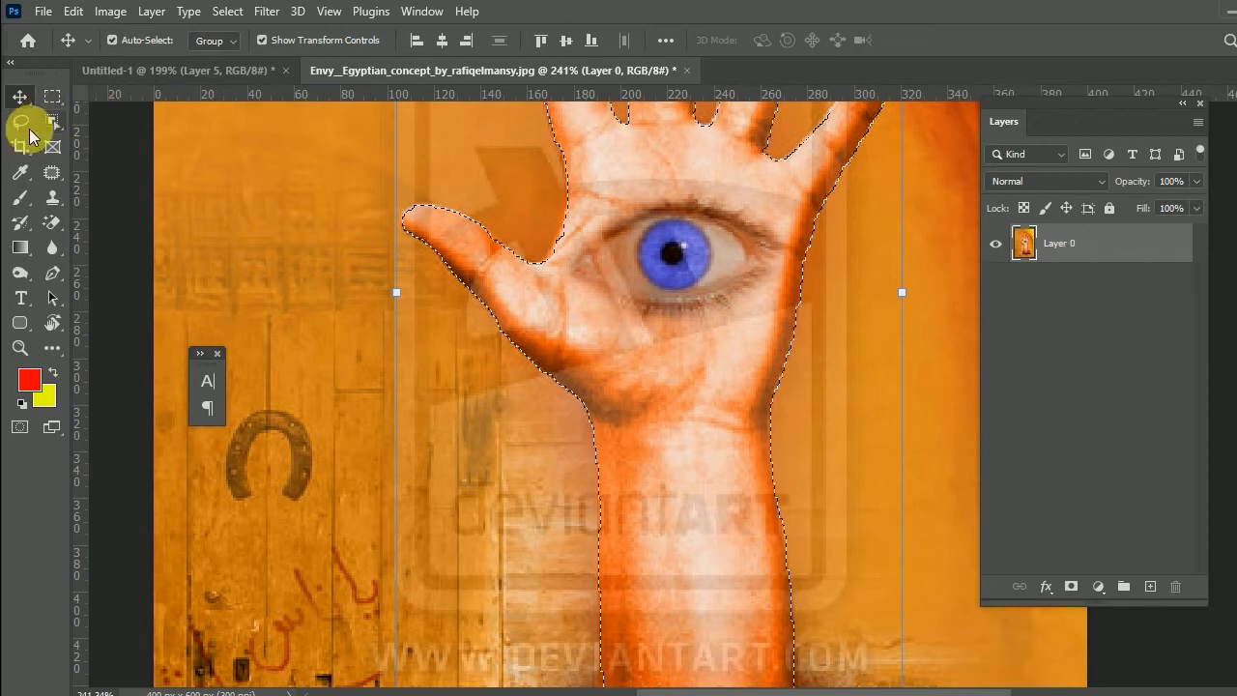
click(51, 101)
click(22, 118)
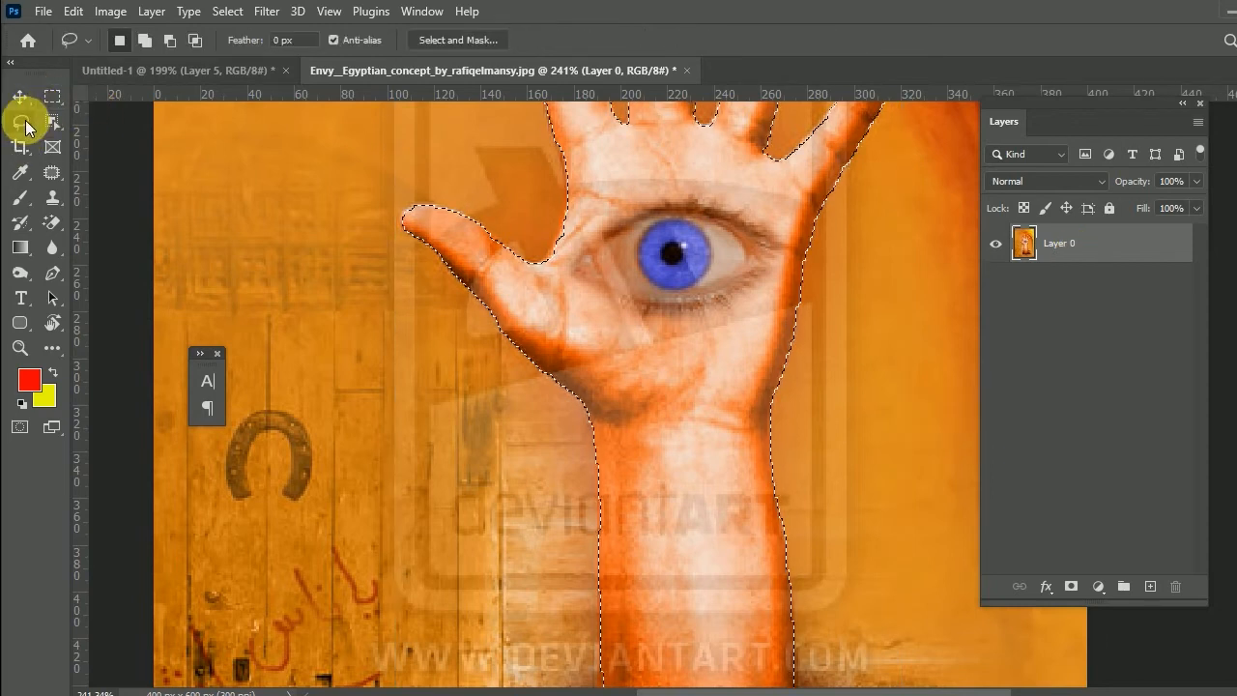
right_click(612, 197)
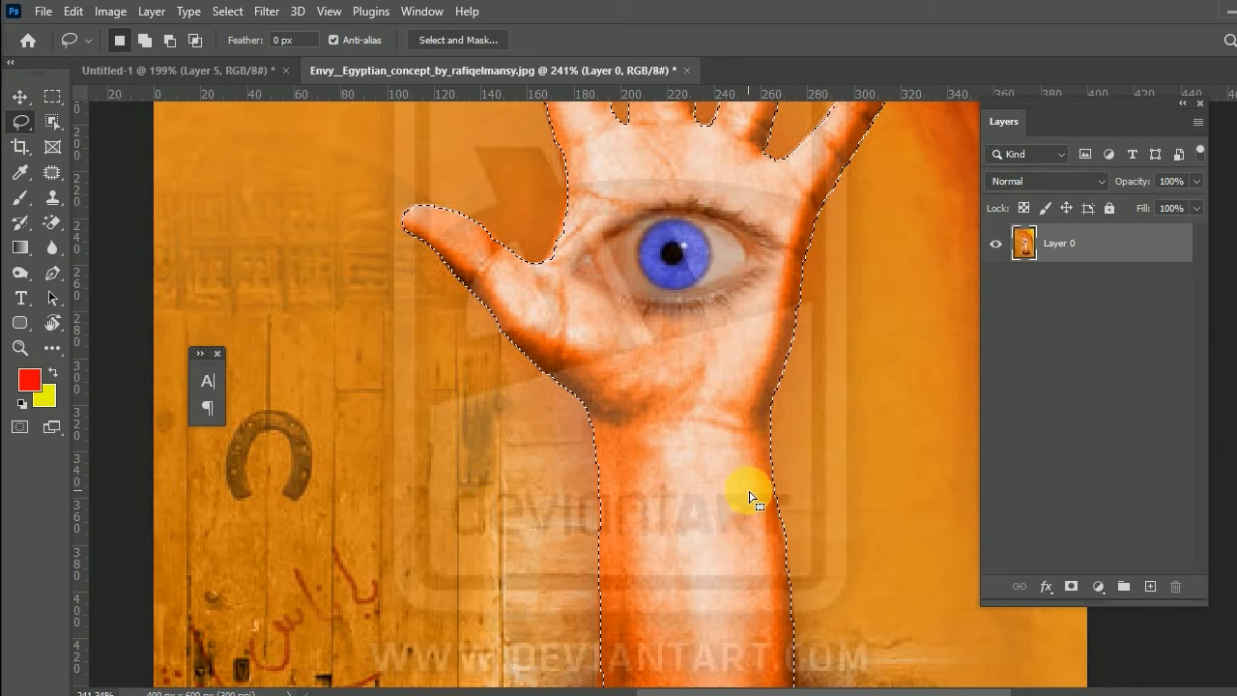
scroll(663, 406, down, 4)
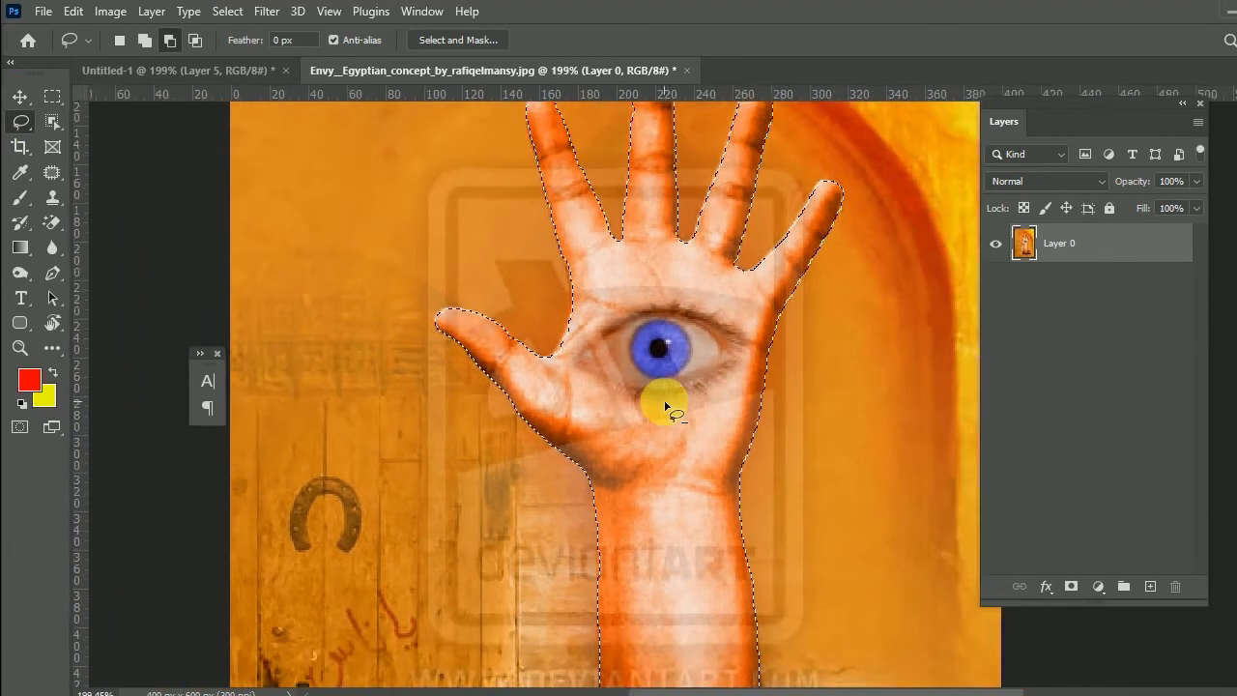
click(21, 98)
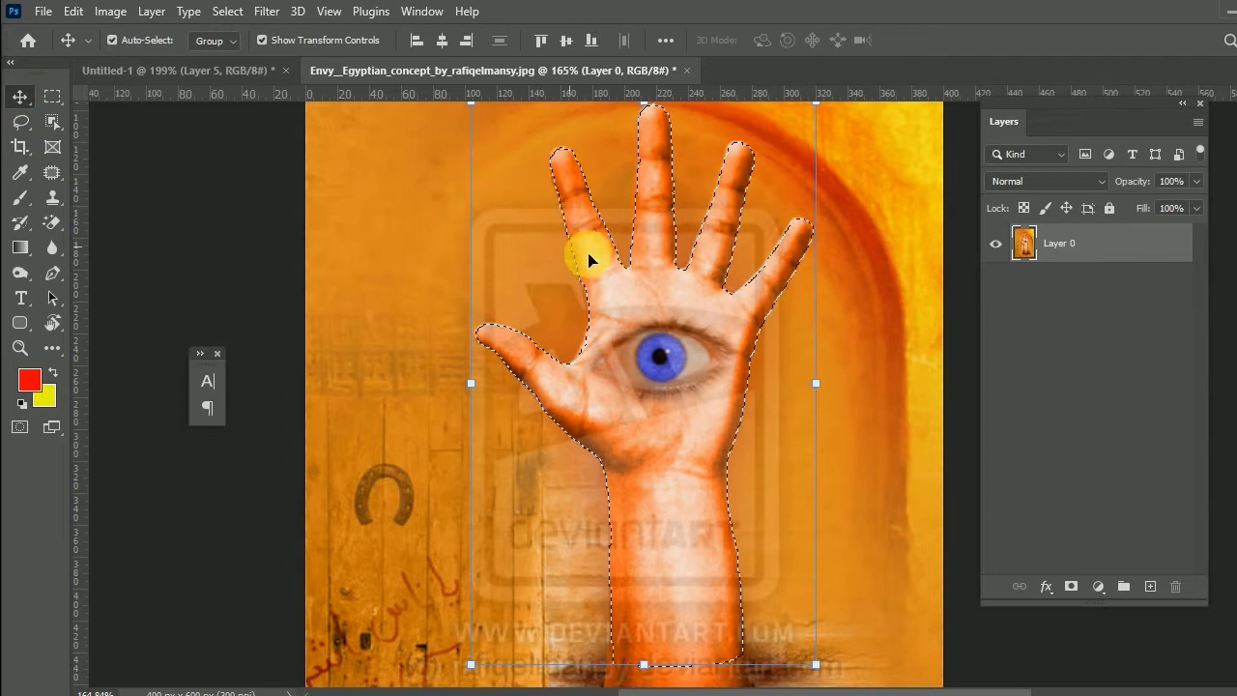
right_click(781, 312)
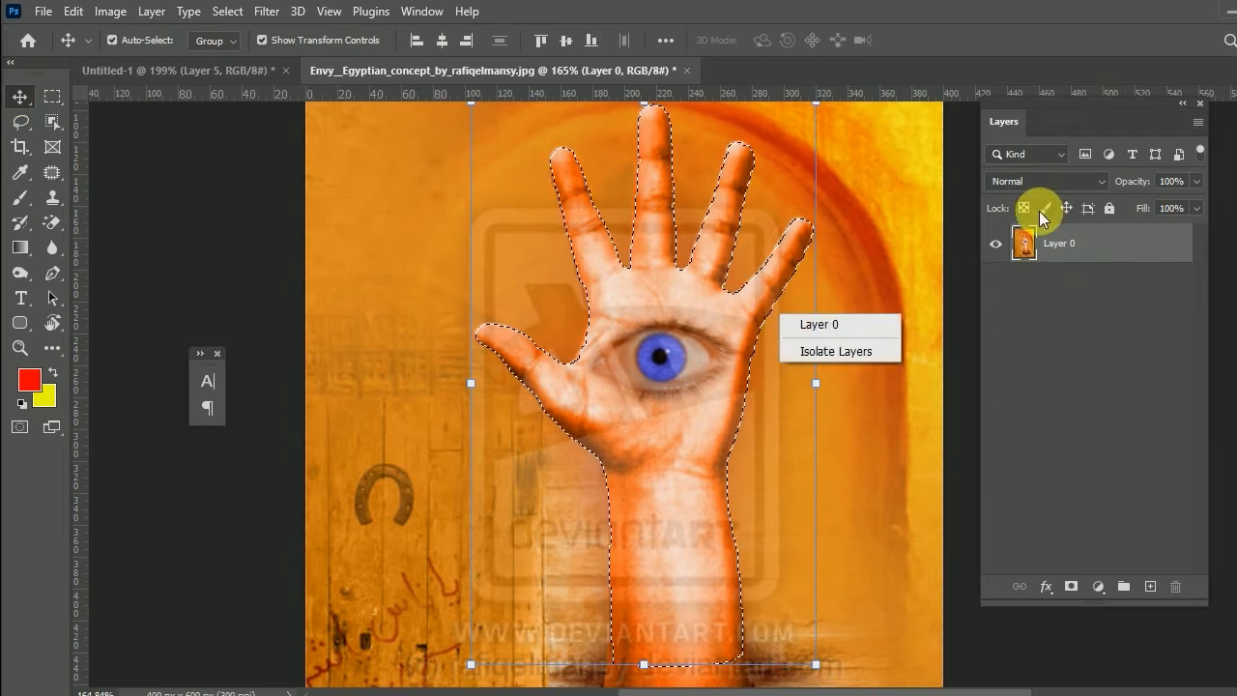
click(39, 106)
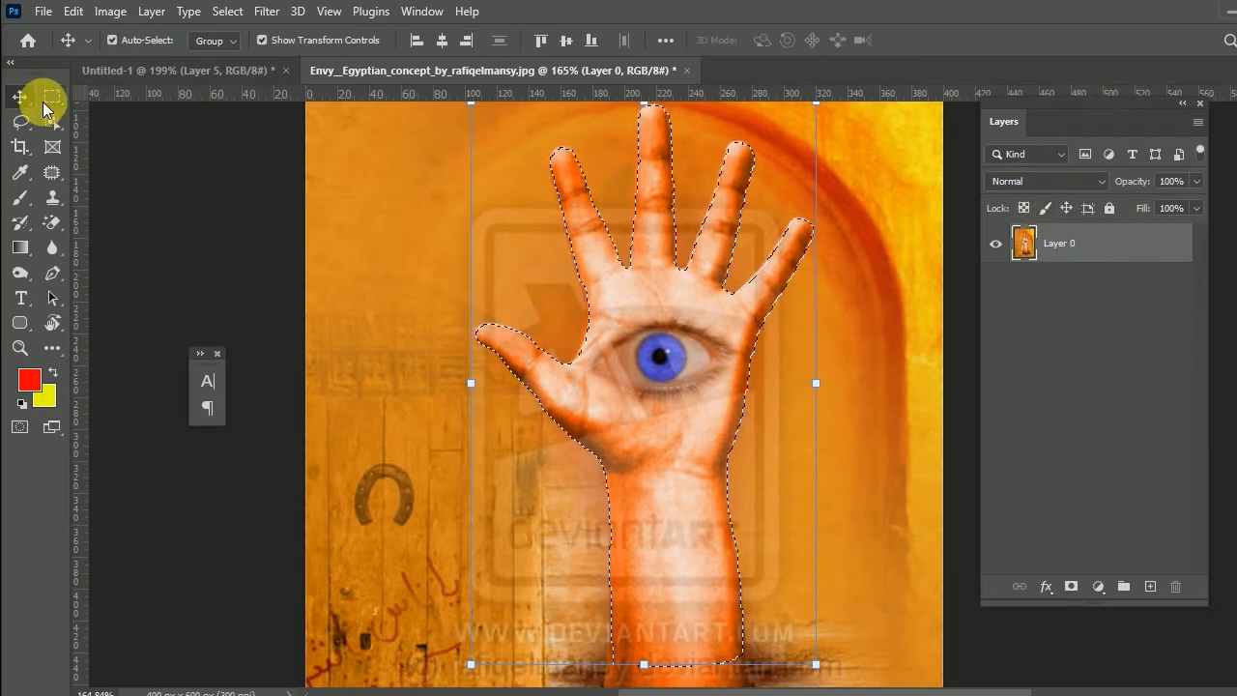
Feather the hand selection with a radius of 5 pixels, using the Lasso tool's context commands
click(29, 116)
right_click(667, 307)
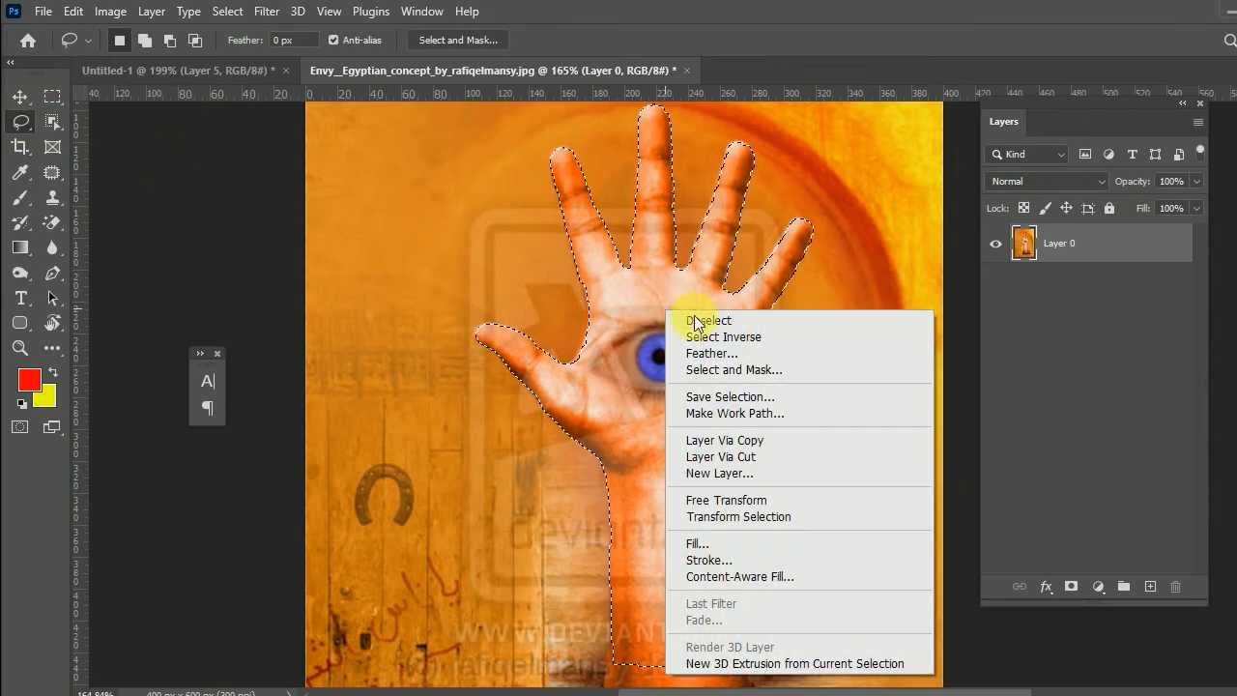
click(719, 359)
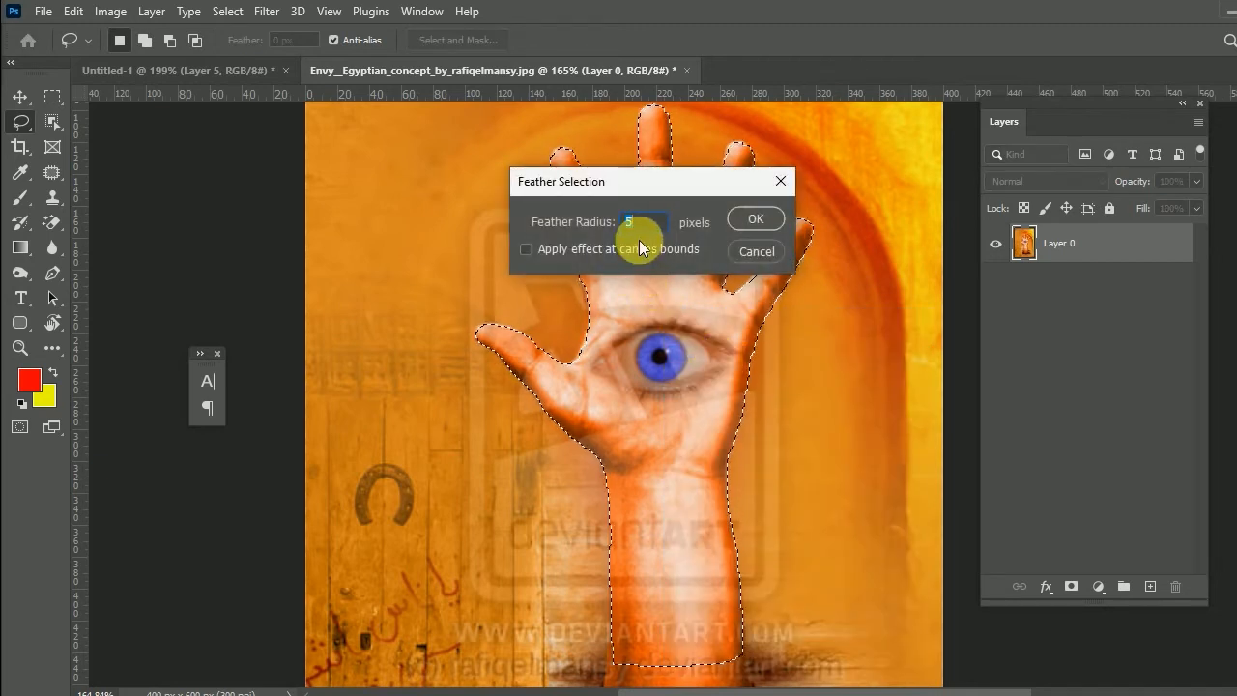
click(755, 218)
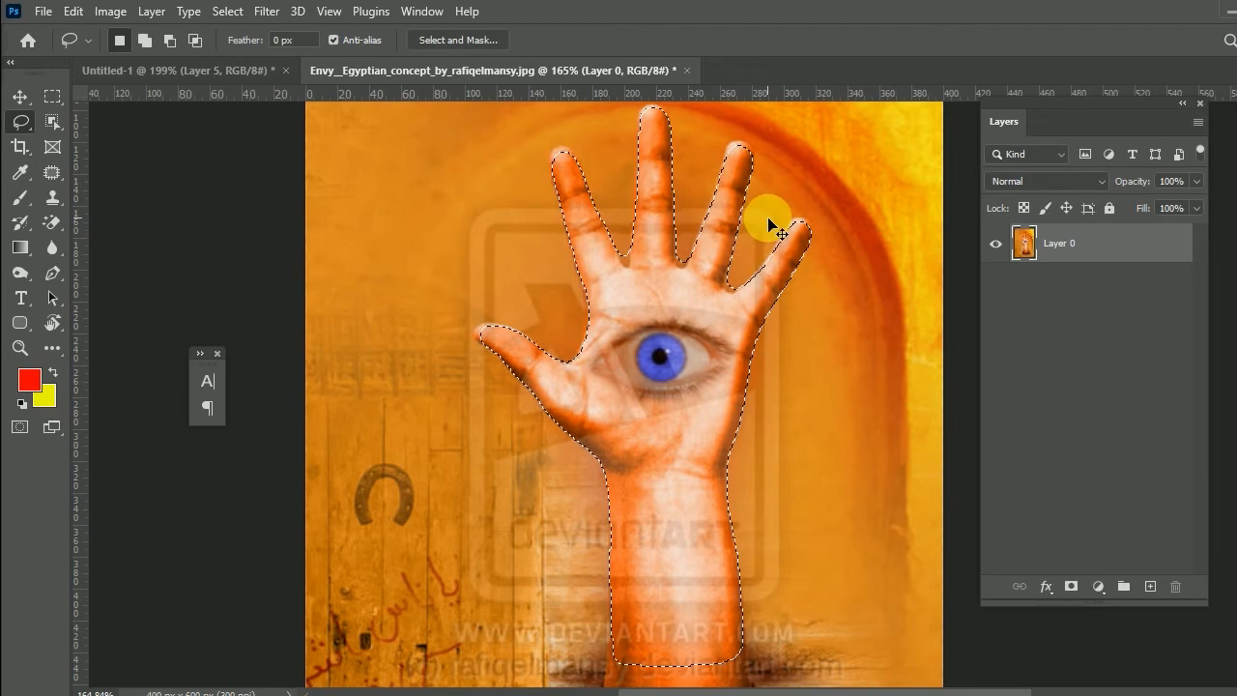
Copy the feathered hand into the Untitled-1 document and place it beside the unfeathered hand made with the Object Selection tool
click(169, 40)
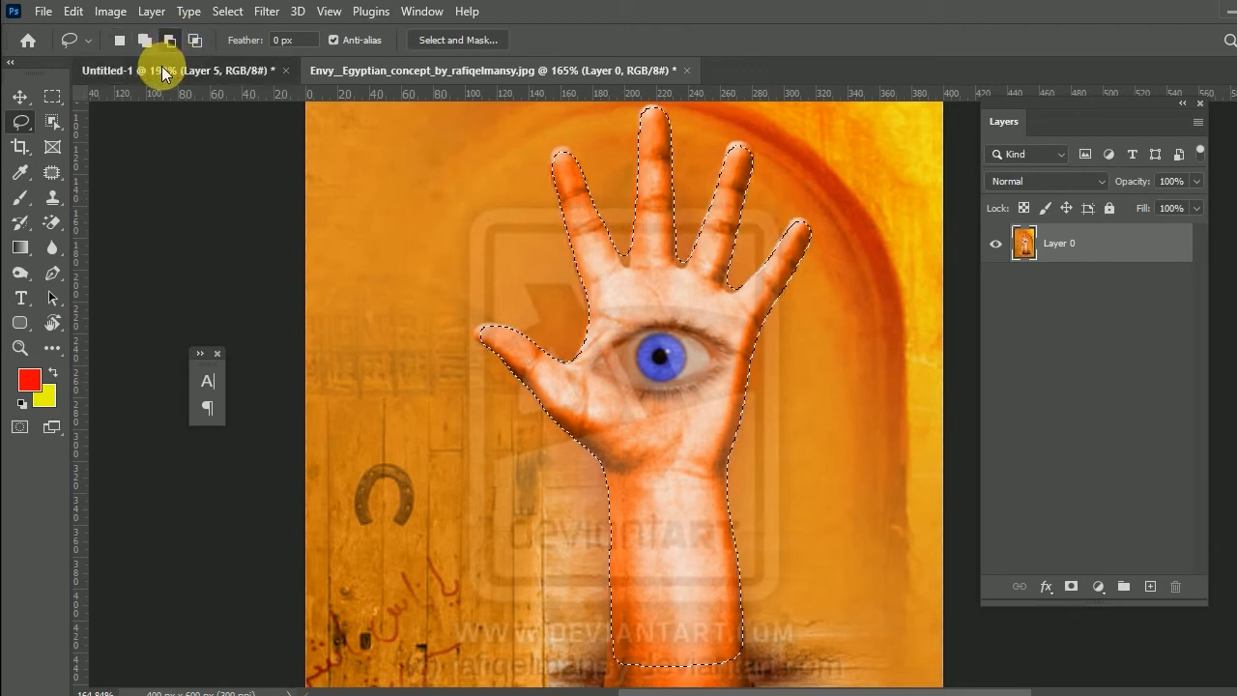
click(164, 70)
key(ctrl+v)
click(42, 98)
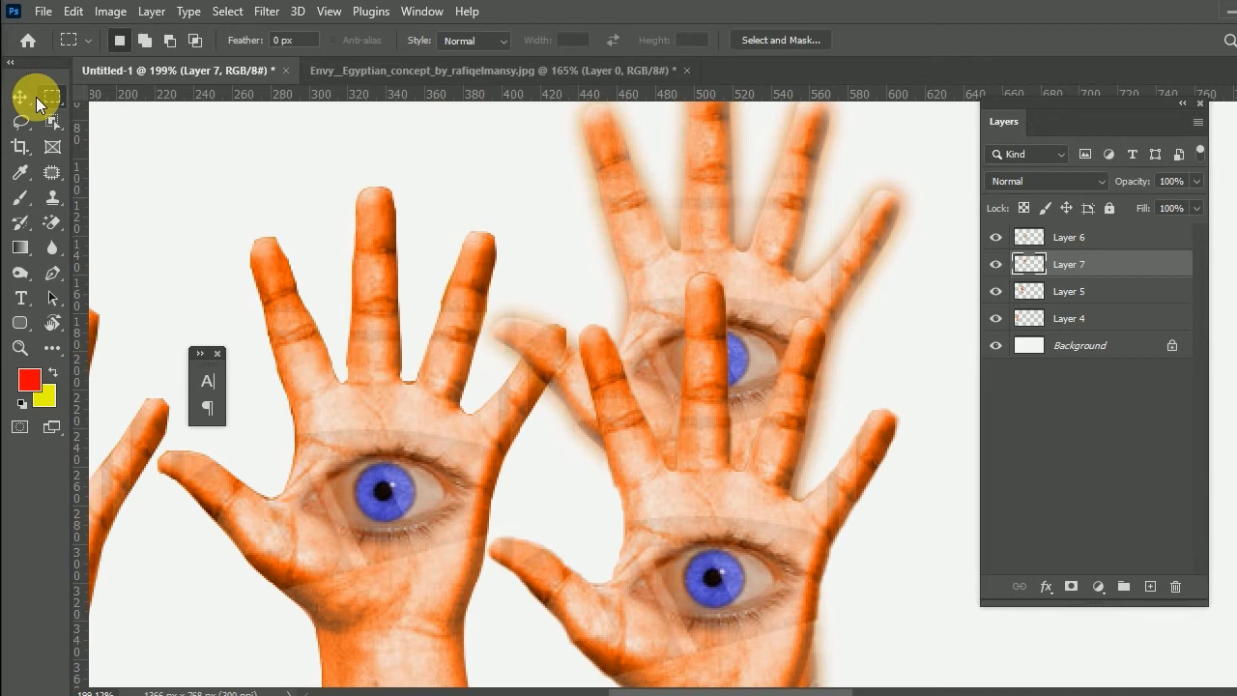
click(20, 97)
drag(704, 354, 505, 311)
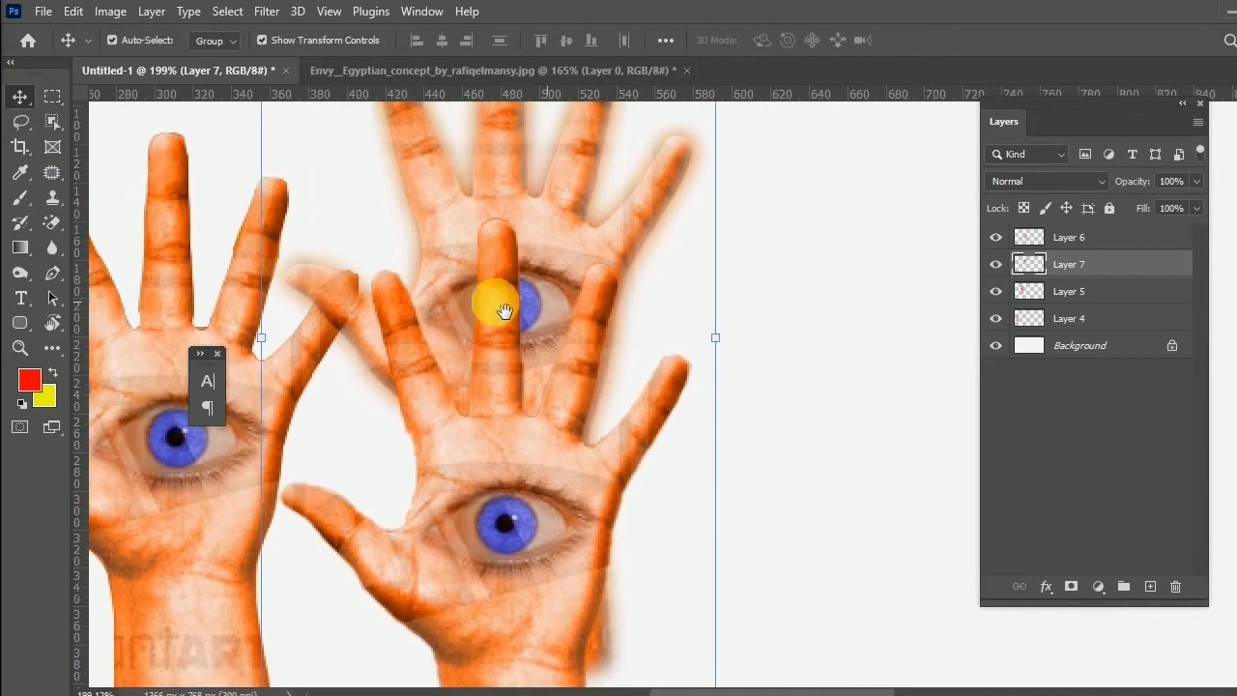
drag(538, 243, 891, 468)
drag(801, 591, 669, 408)
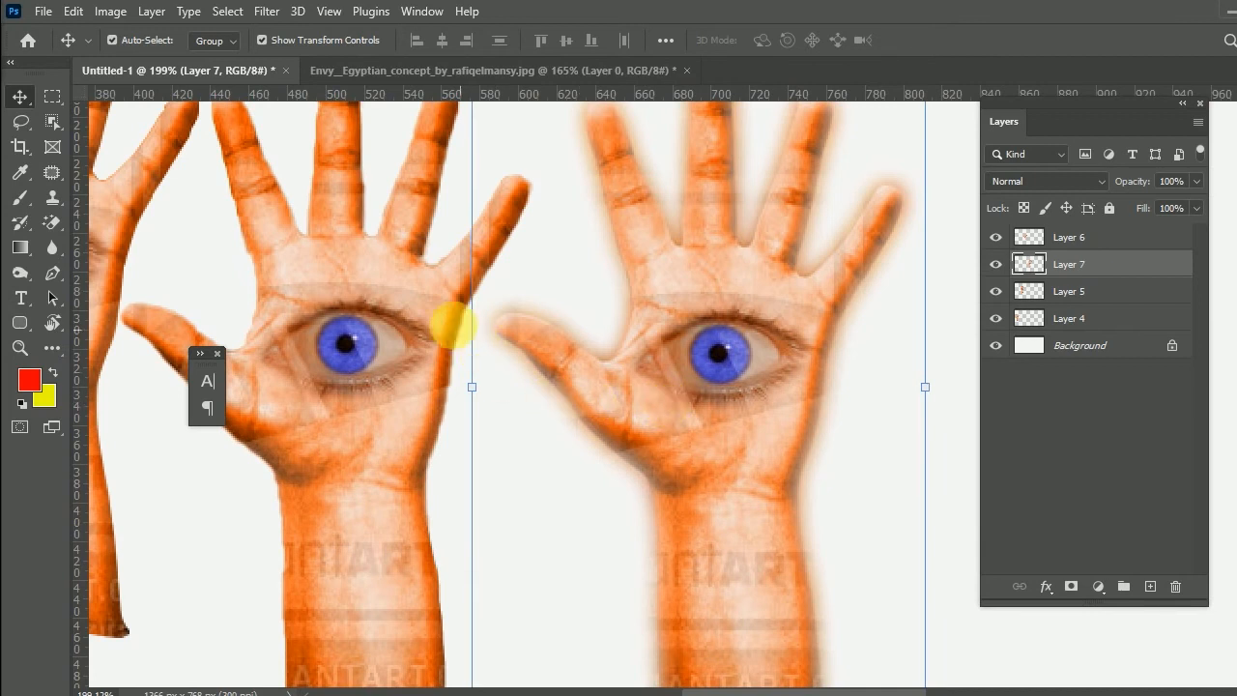
Compare the feathered hand's soft edges up close with the sharp edges of the neighbouring cutout
click(395, 341)
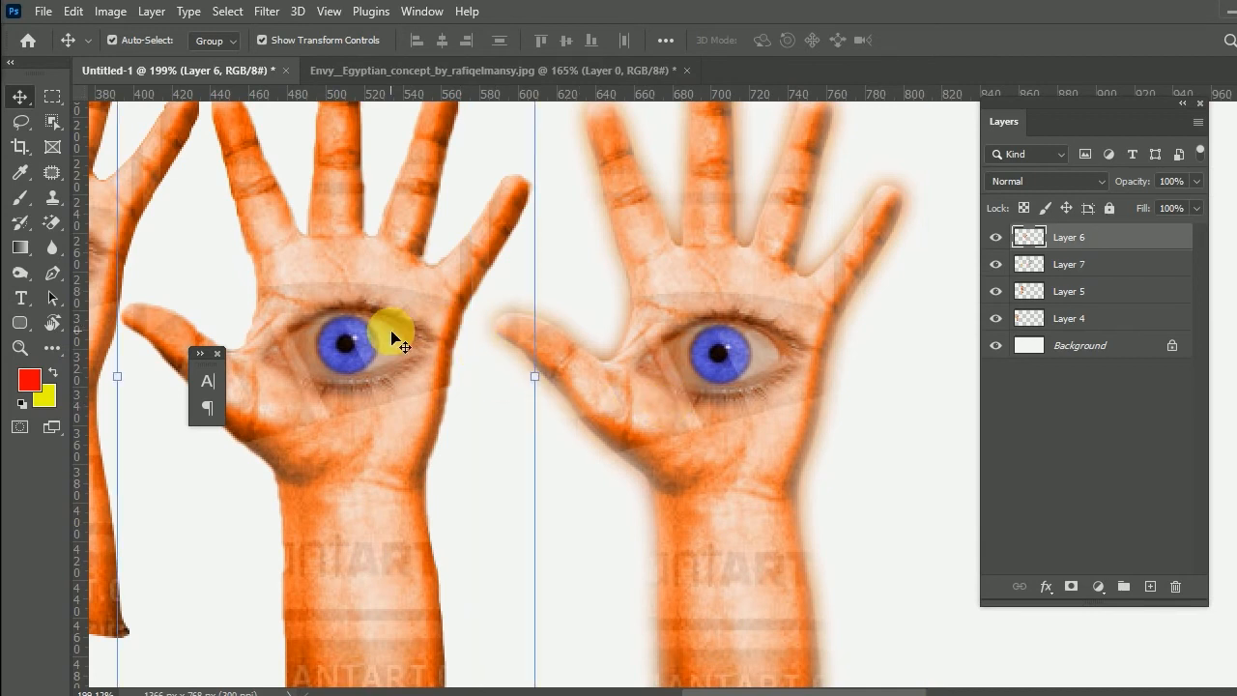
scroll(570, 304, up, 7)
drag(725, 250, 735, 448)
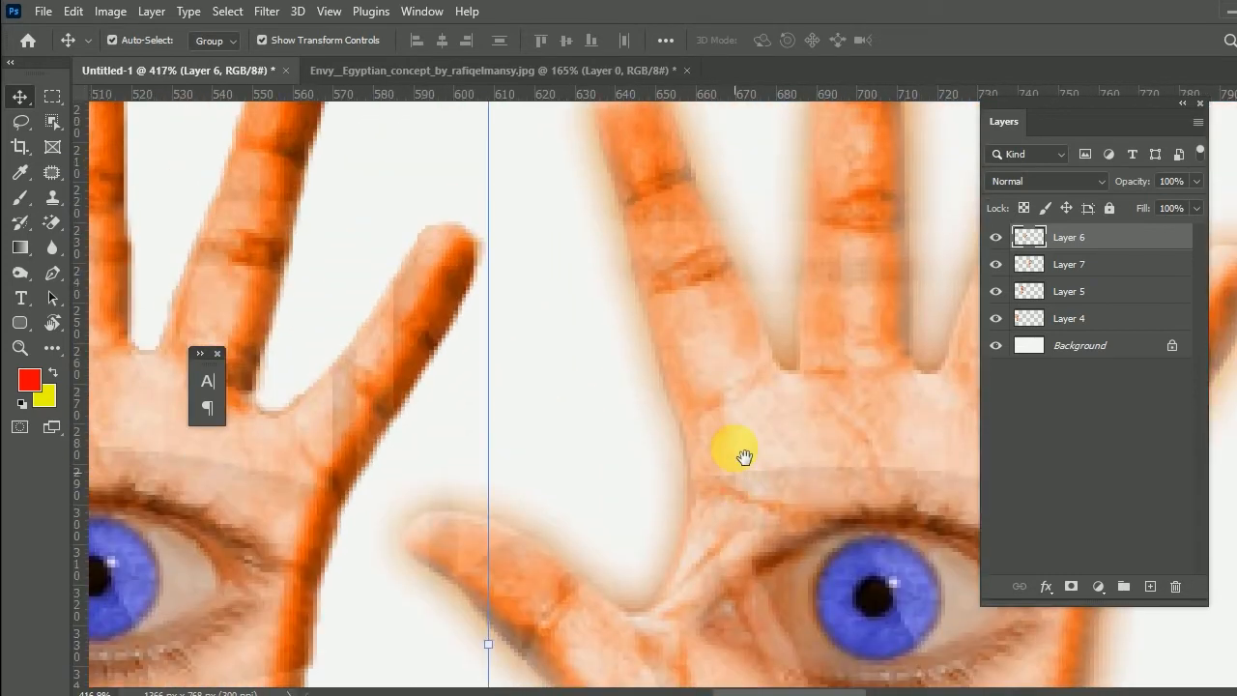
drag(718, 386, 483, 309)
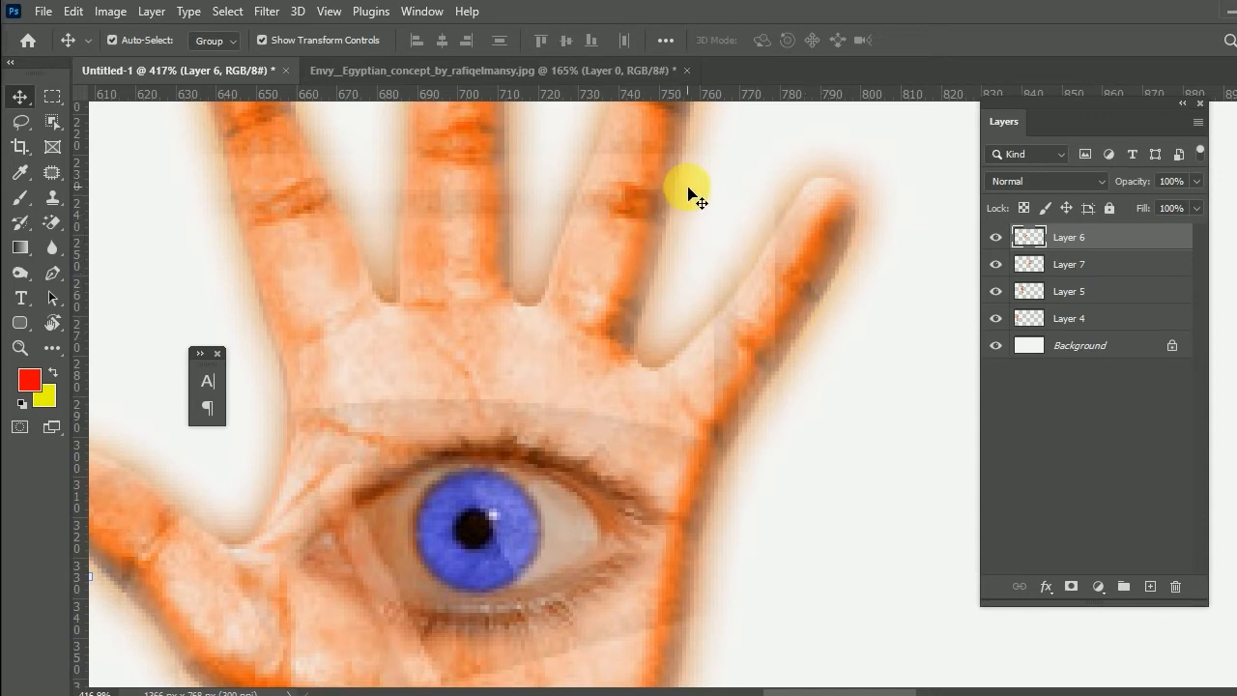
scroll(699, 318, down, 3)
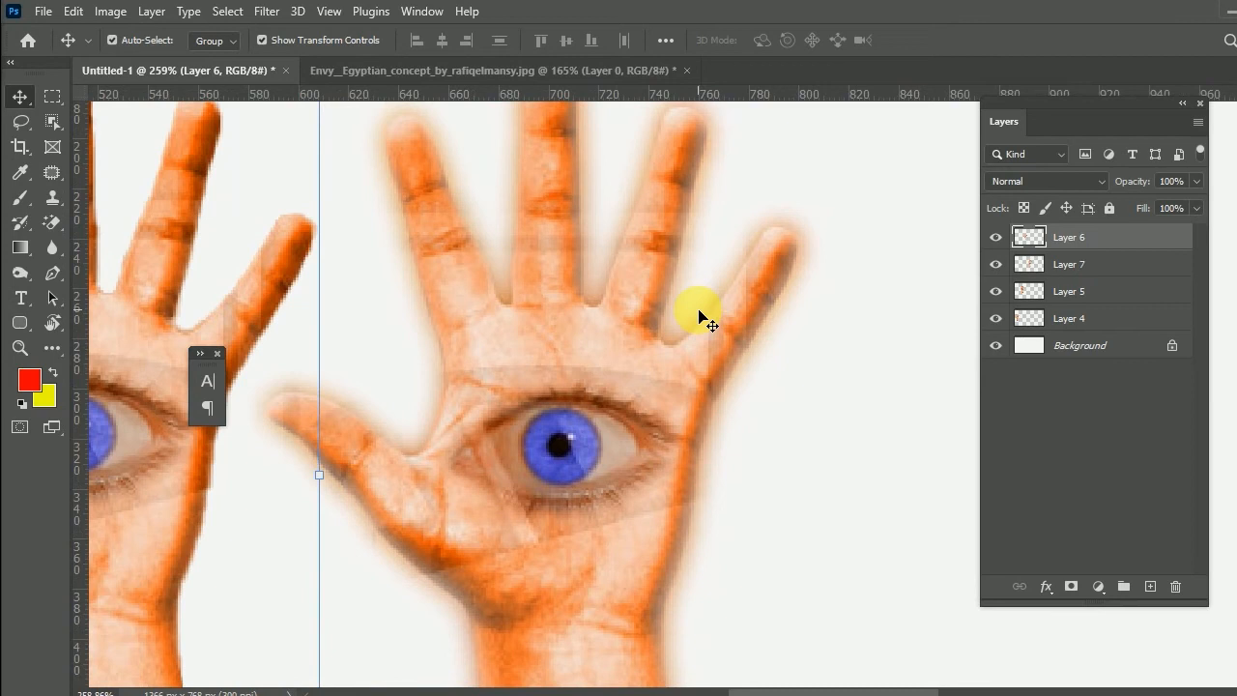
scroll(608, 318, down, 3)
Undo the feathering of the hand selection in the Envy_Egyptian_concept image and activate the Object Selection tool
click(571, 71)
key(ctrl+c)
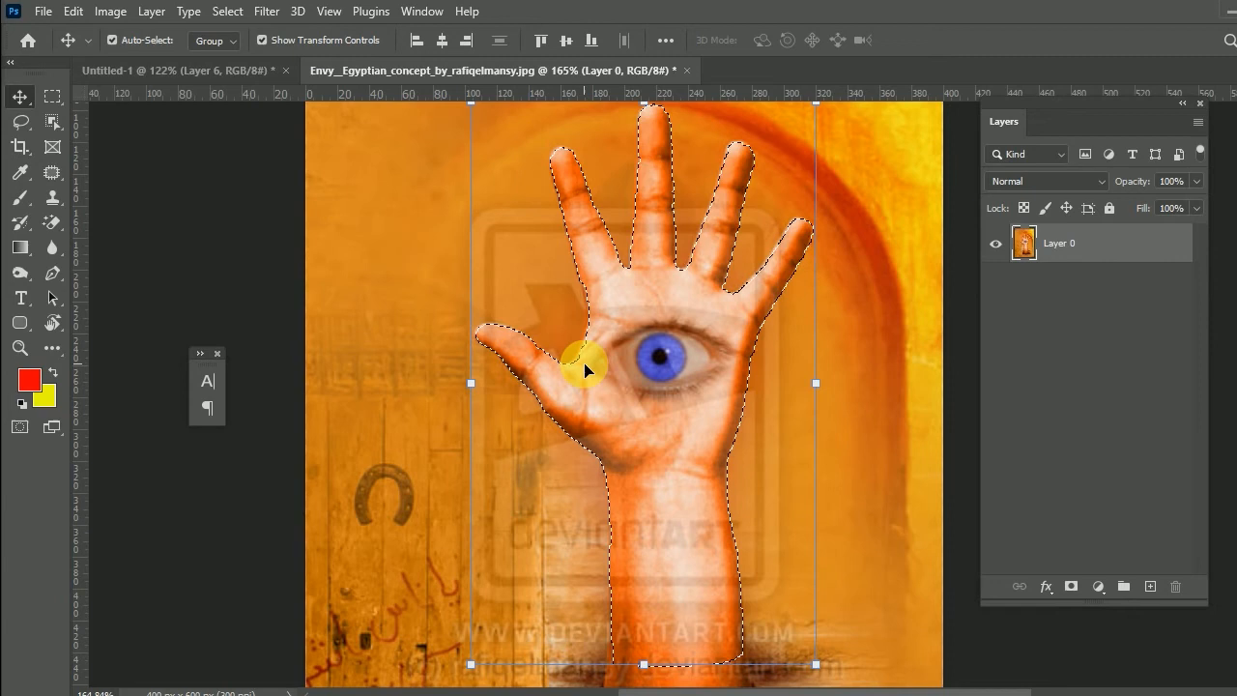
click(50, 101)
click(23, 124)
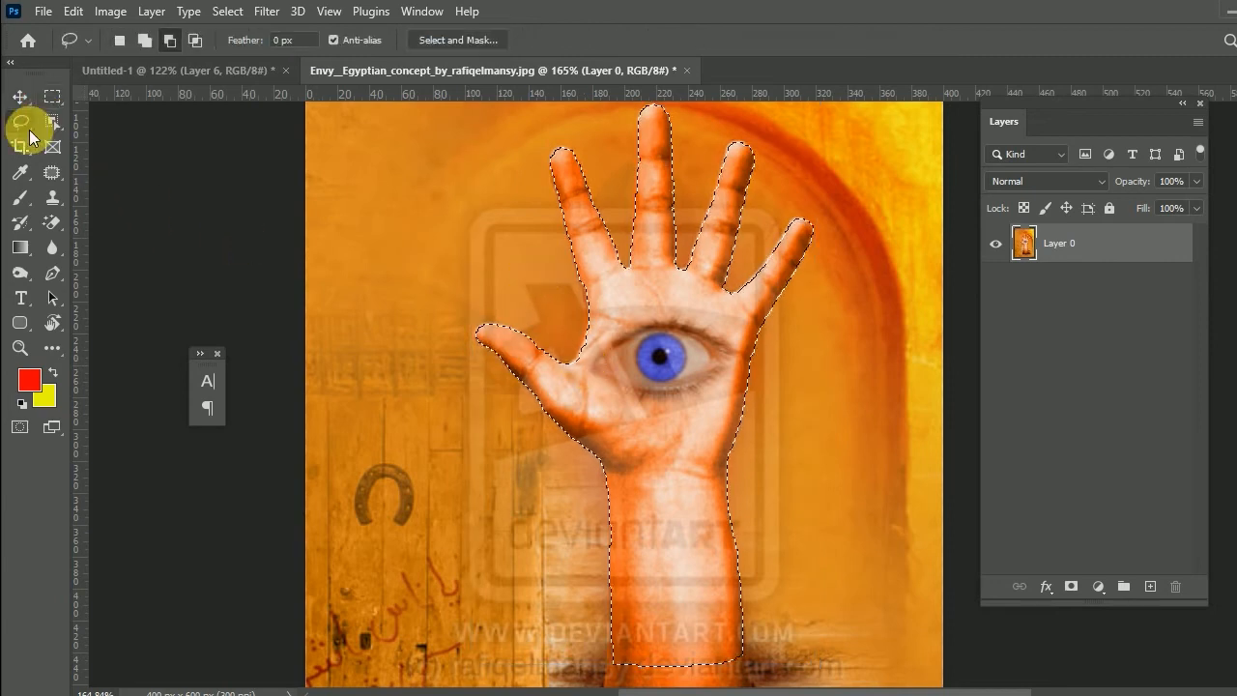
click(48, 123)
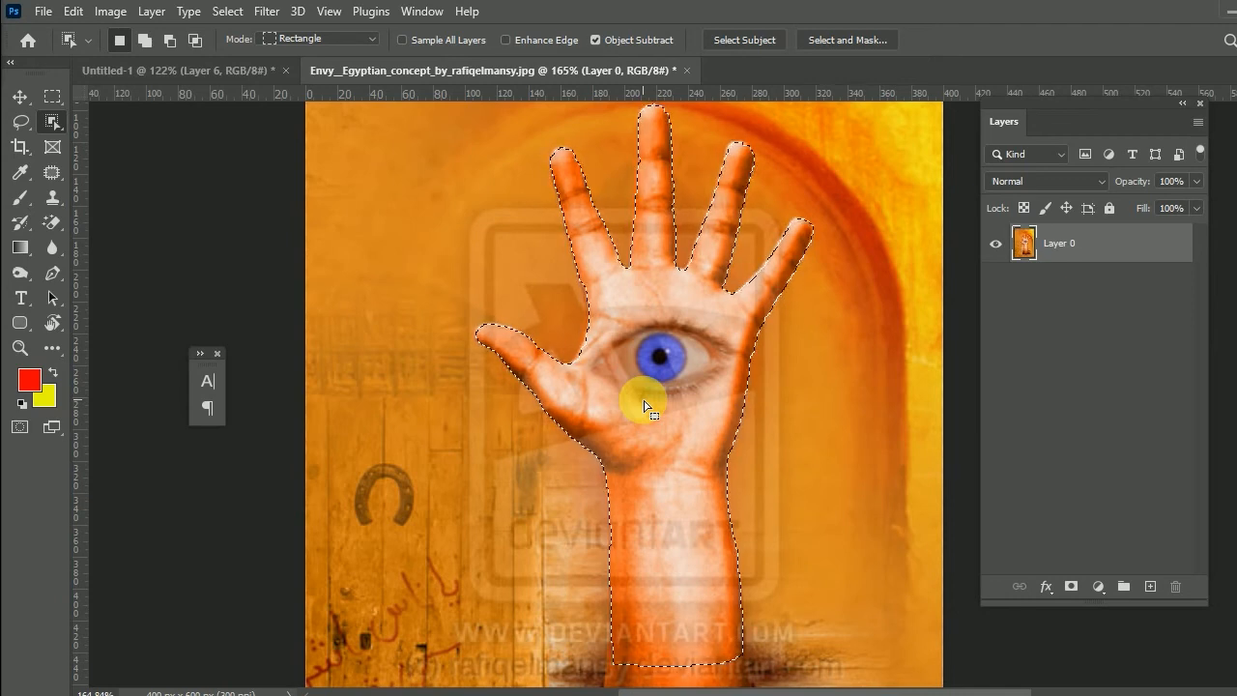
Open the hand selection in Select and Mask, try the Onion Skin and Overlay views, and keep the Black & White view
click(831, 43)
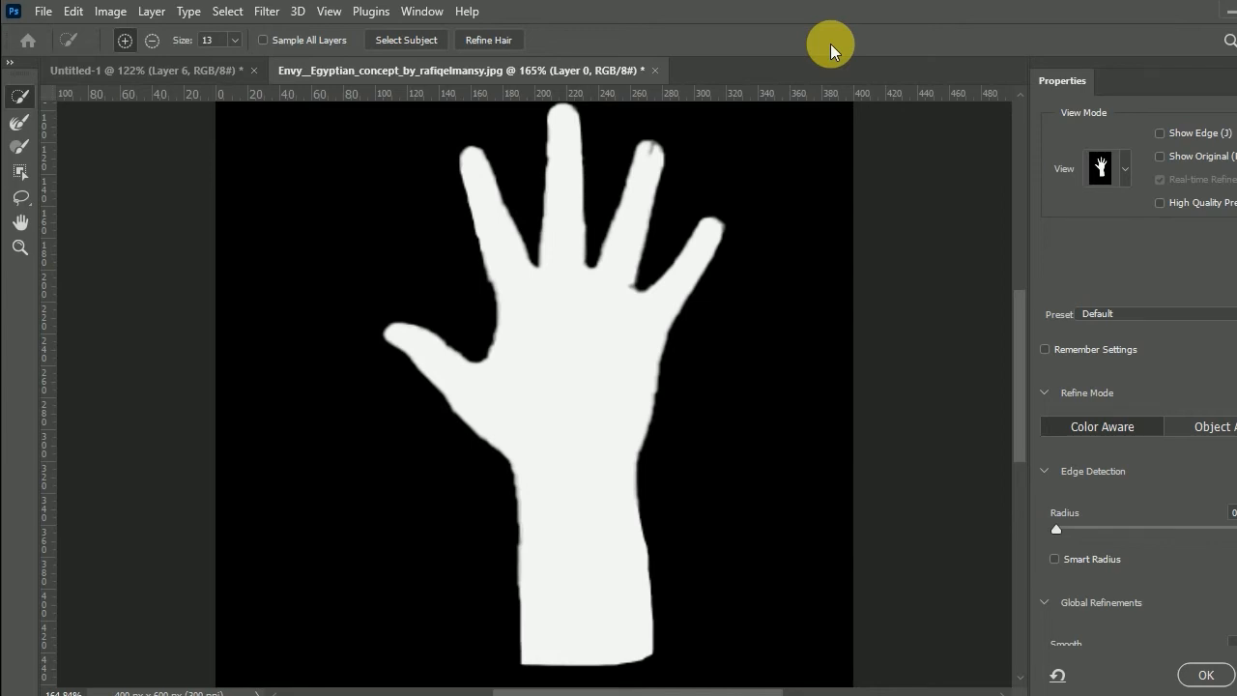
mouse_move(494, 258)
mouse_down()
mouse_move(500, 319)
mouse_move(492, 297)
mouse_move(507, 310)
mouse_move(644, 250)
mouse_move(650, 261)
mouse_move(461, 238)
mouse_move(582, 262)
mouse_move(493, 274)
mouse_move(677, 215)
mouse_move(678, 201)
mouse_move(641, 367)
mouse_move(723, 314)
mouse_move(637, 438)
mouse_move(630, 493)
mouse_move(677, 652)
mouse_up()
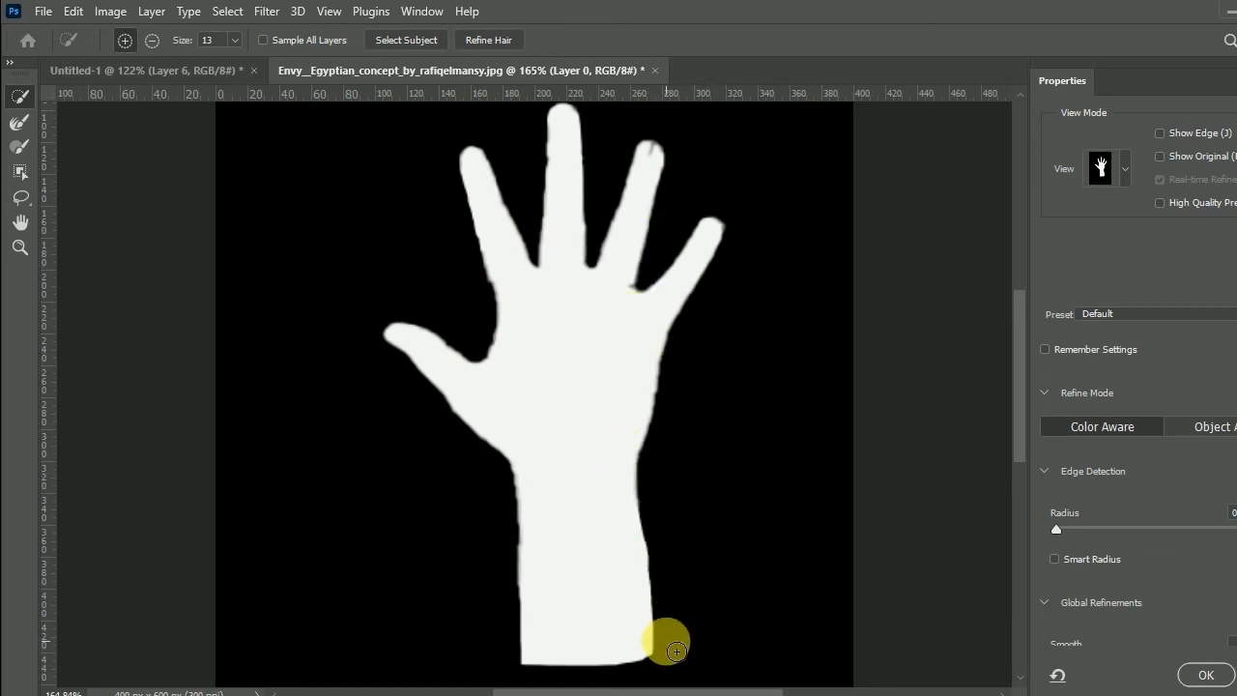
click(1121, 169)
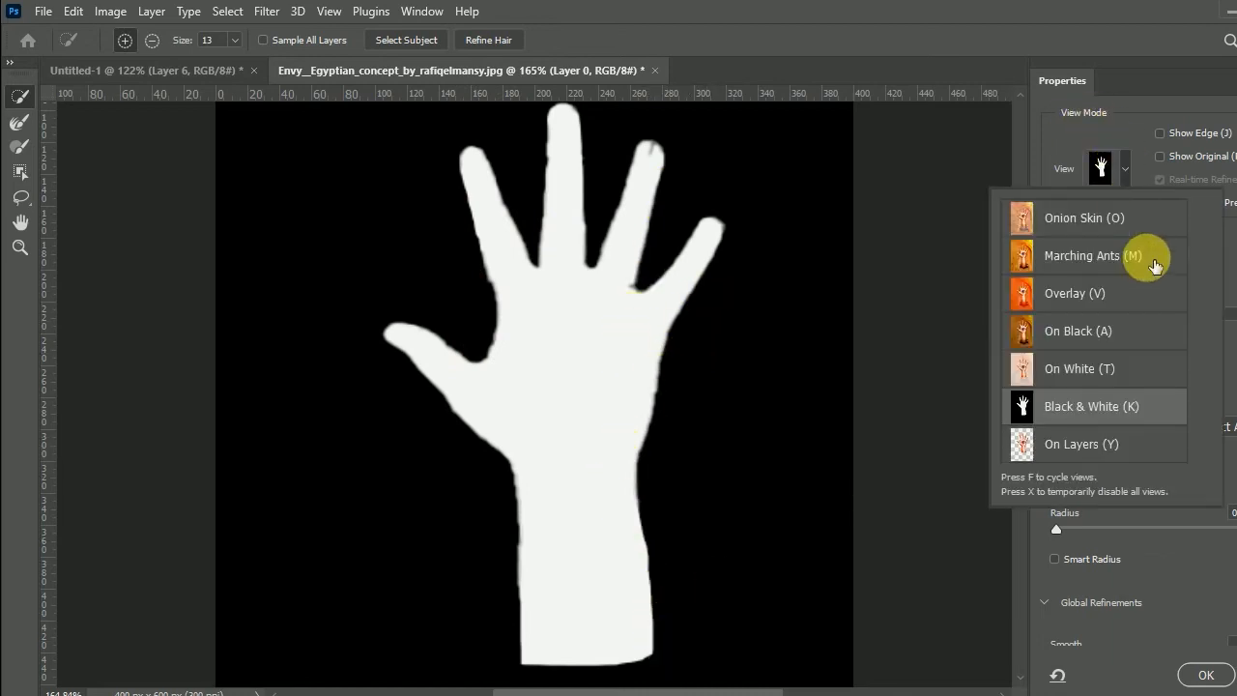
click(1078, 232)
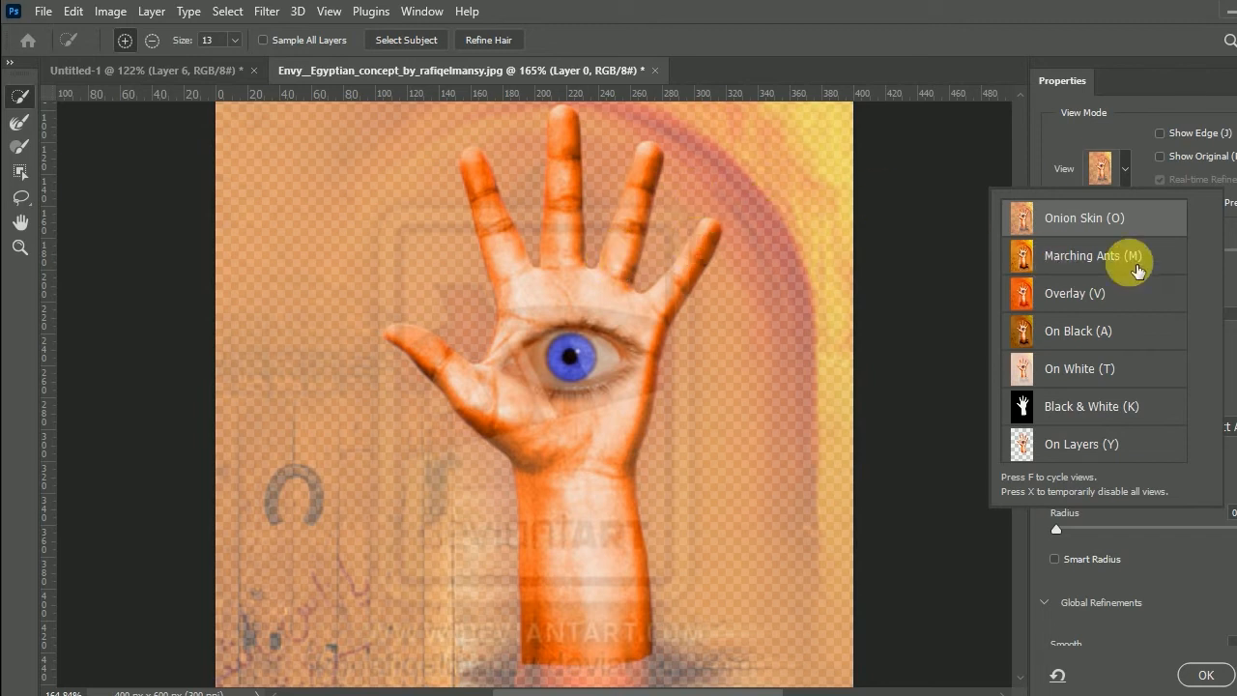
click(1102, 290)
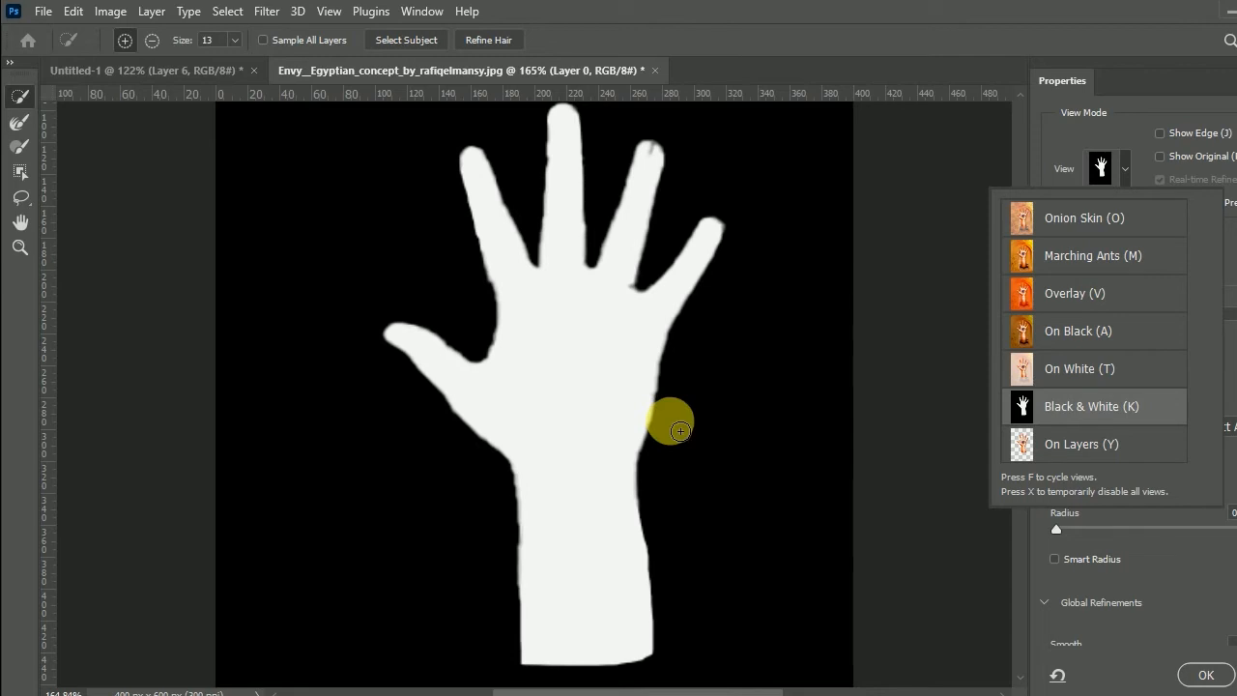
click(745, 71)
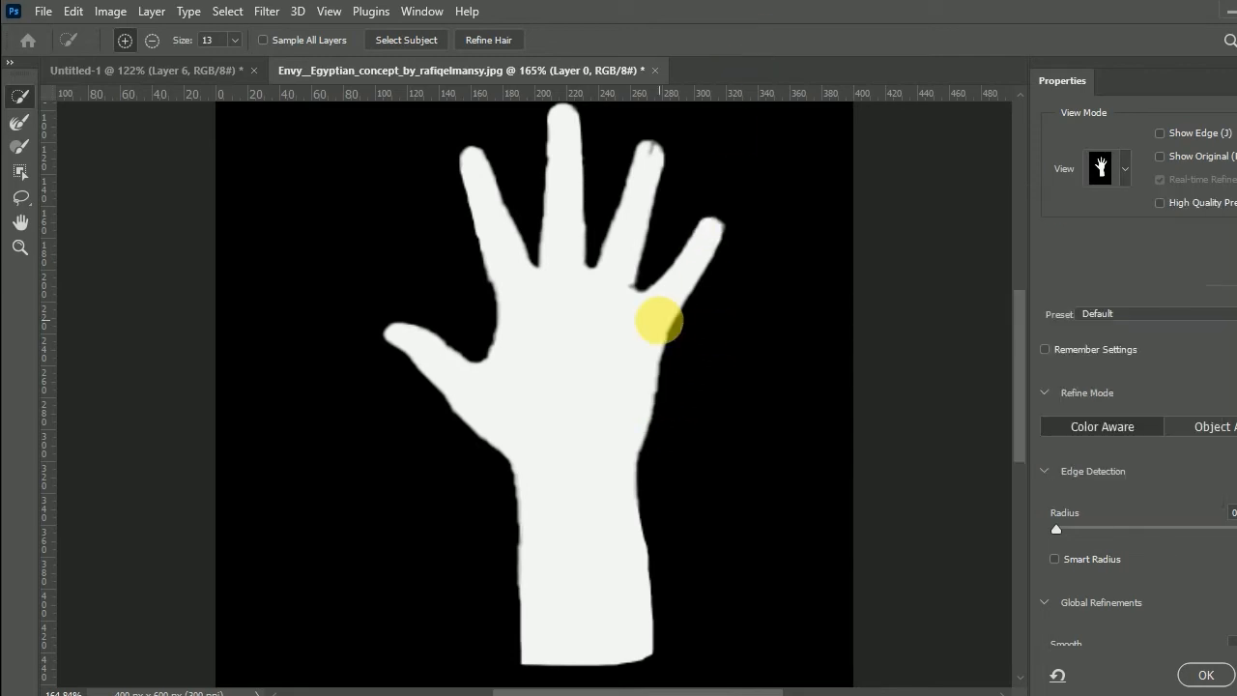
Examine the mask's edges around the fingers up close and look through the available refinement settings
key(ctrl+plus)
key(ctrl+plus)
key(ctrl+plus)
key(ctrl+plus)
drag(789, 371, 467, 161)
drag(488, 338, 740, 570)
mouse_move(856, 305)
mouse_down()
mouse_move(732, 469)
mouse_move(724, 499)
mouse_up()
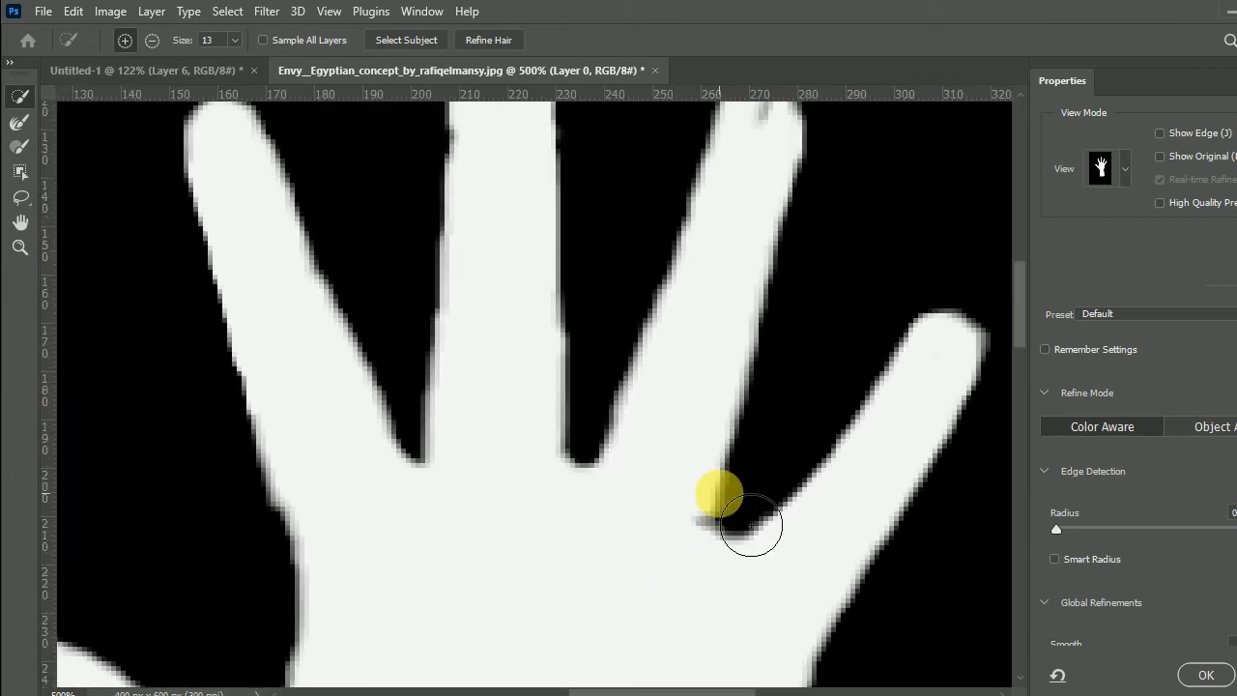
mouse_move(751, 525)
mouse_down()
mouse_move(798, 415)
mouse_move(912, 346)
mouse_up()
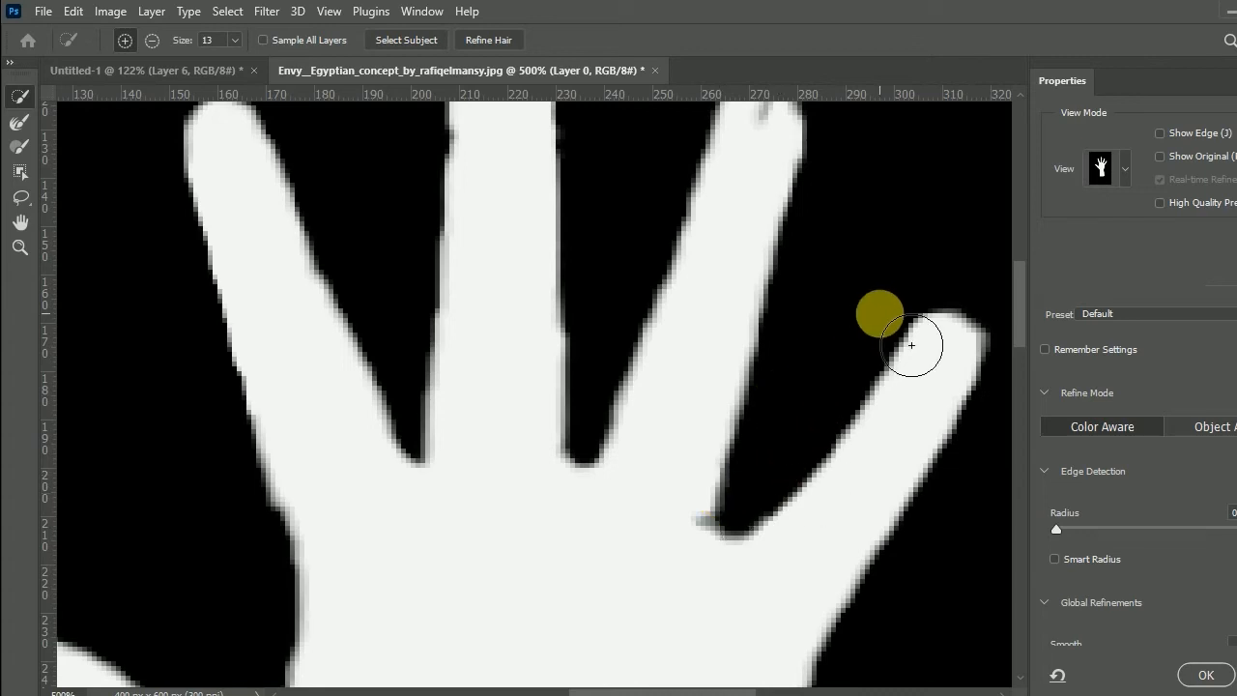
scroll(1091, 471, down, 3)
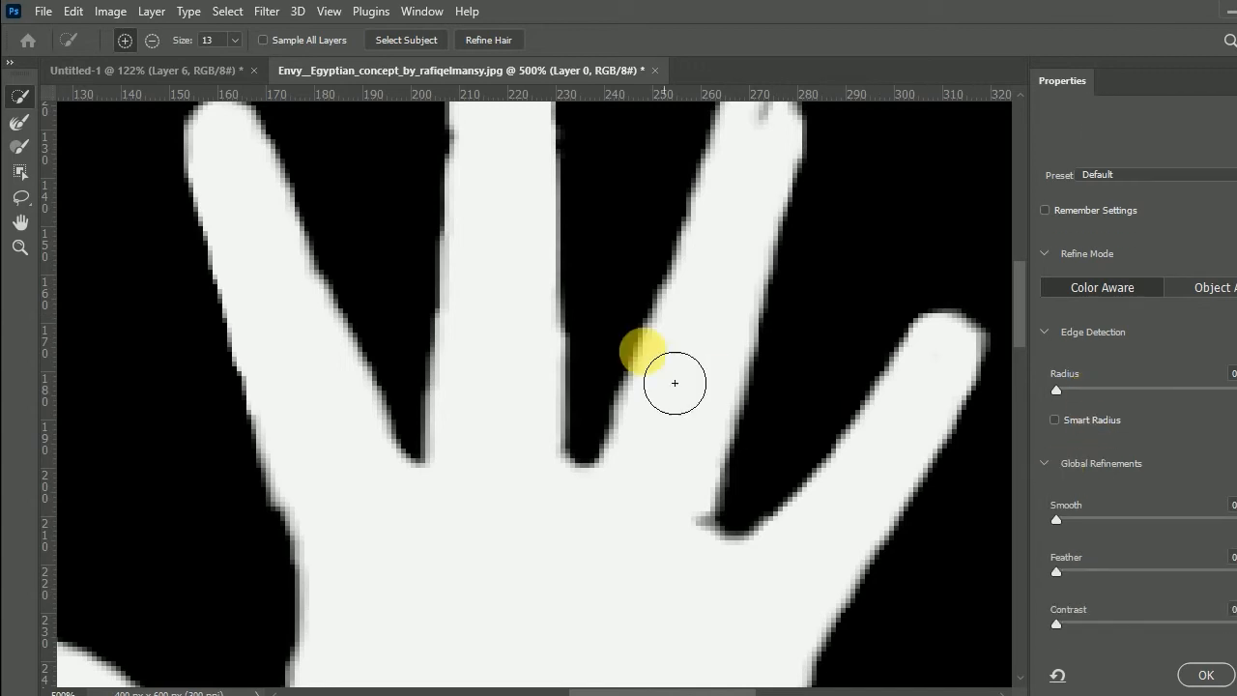
mouse_move(592, 320)
mouse_down()
mouse_move(447, 409)
mouse_move(460, 371)
mouse_up()
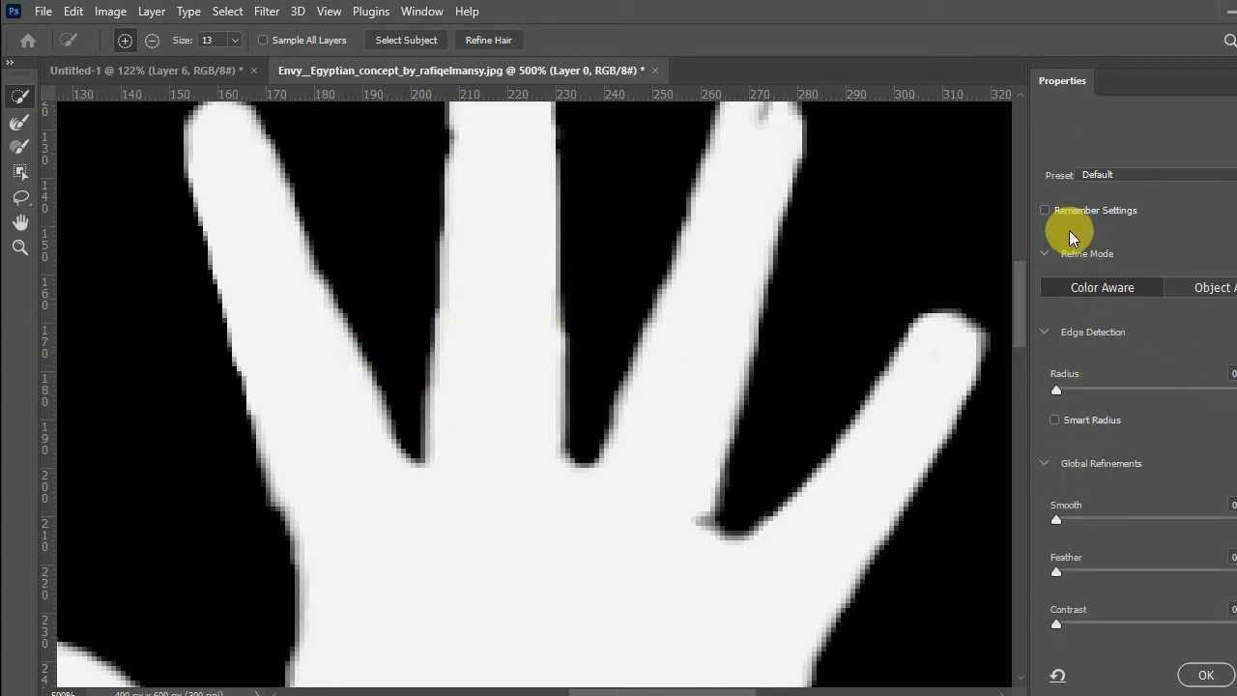
scroll(1074, 266, up, 3)
scroll(1097, 283, down, 4)
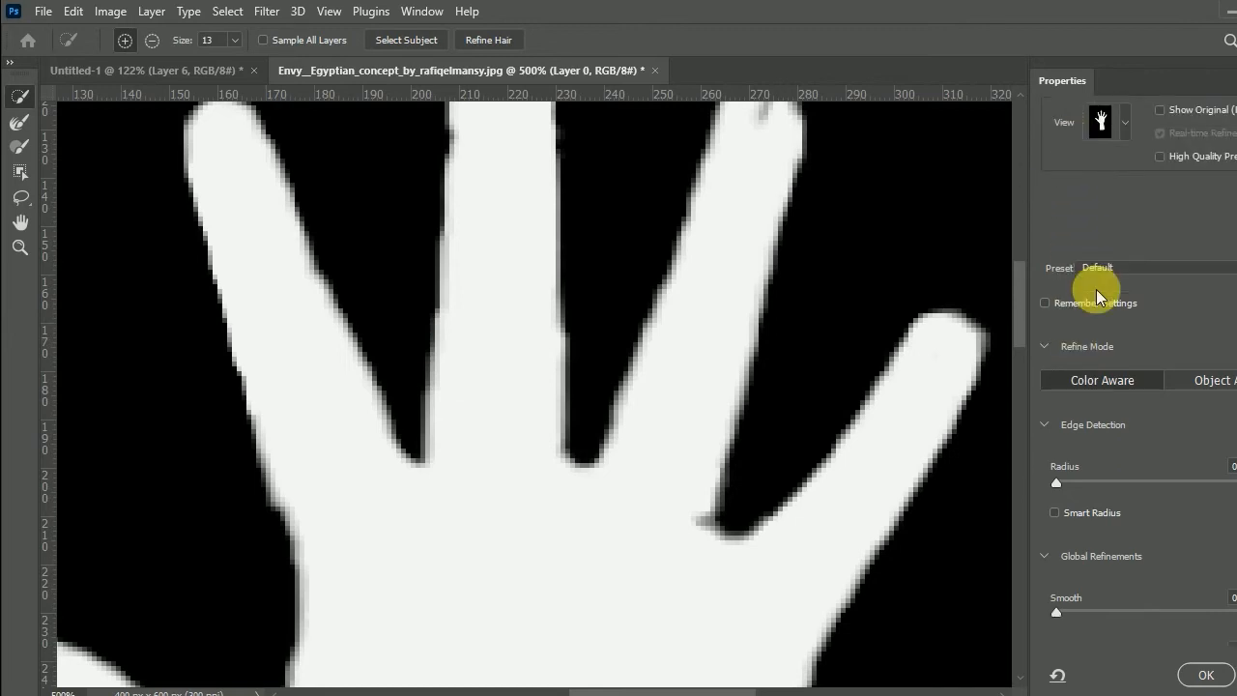
Set the mask's Smooth to 7 and add a slight Feather to soften the hand's edges
scroll(1096, 290, down, 2)
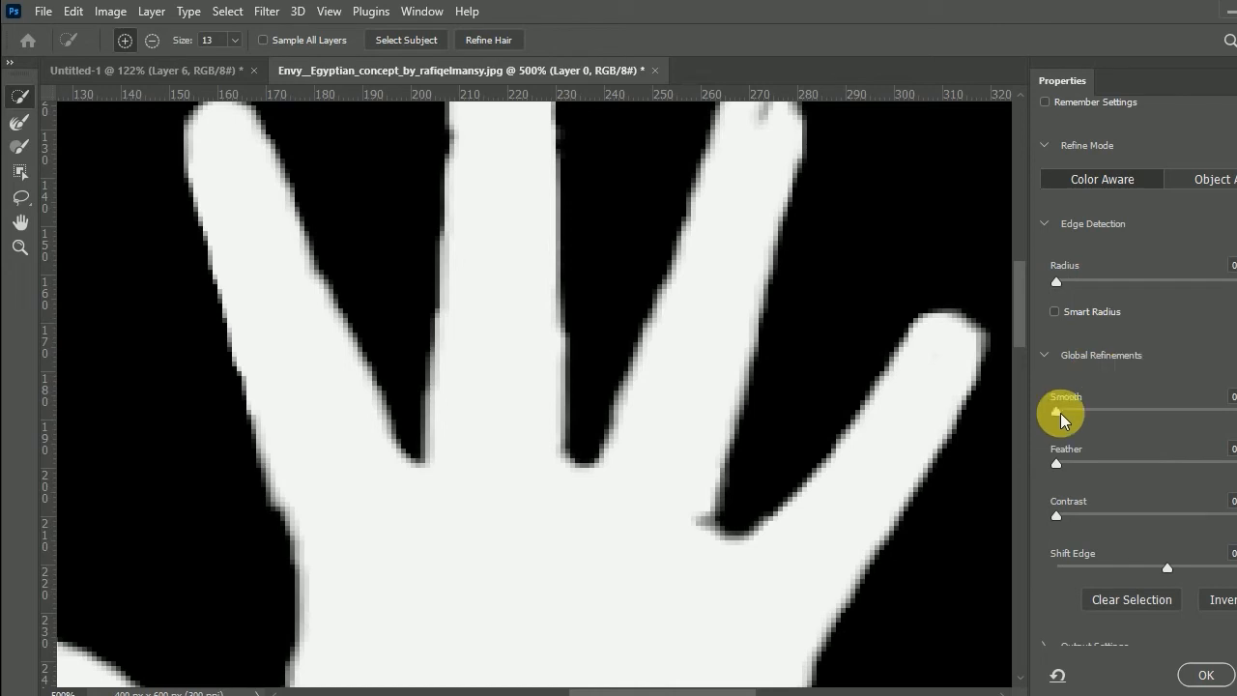
drag(1060, 416, 1071, 414)
drag(811, 348, 745, 384)
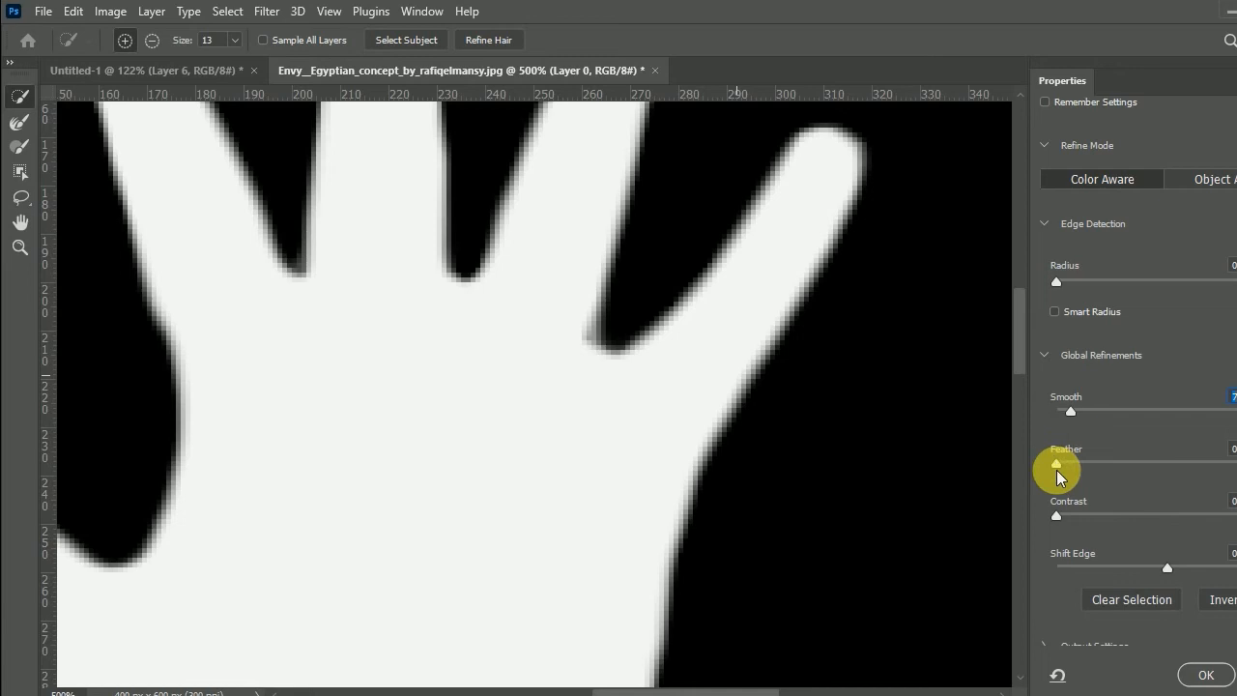
drag(1060, 470, 1077, 468)
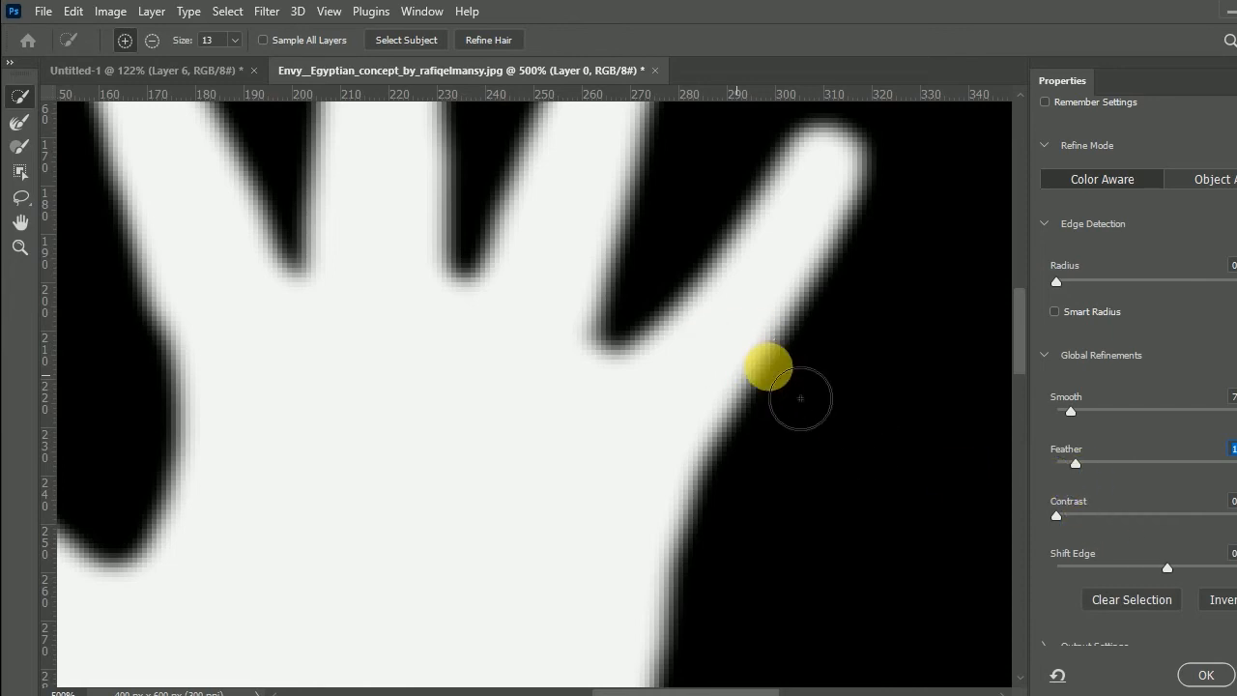
scroll(1105, 481, down, 3)
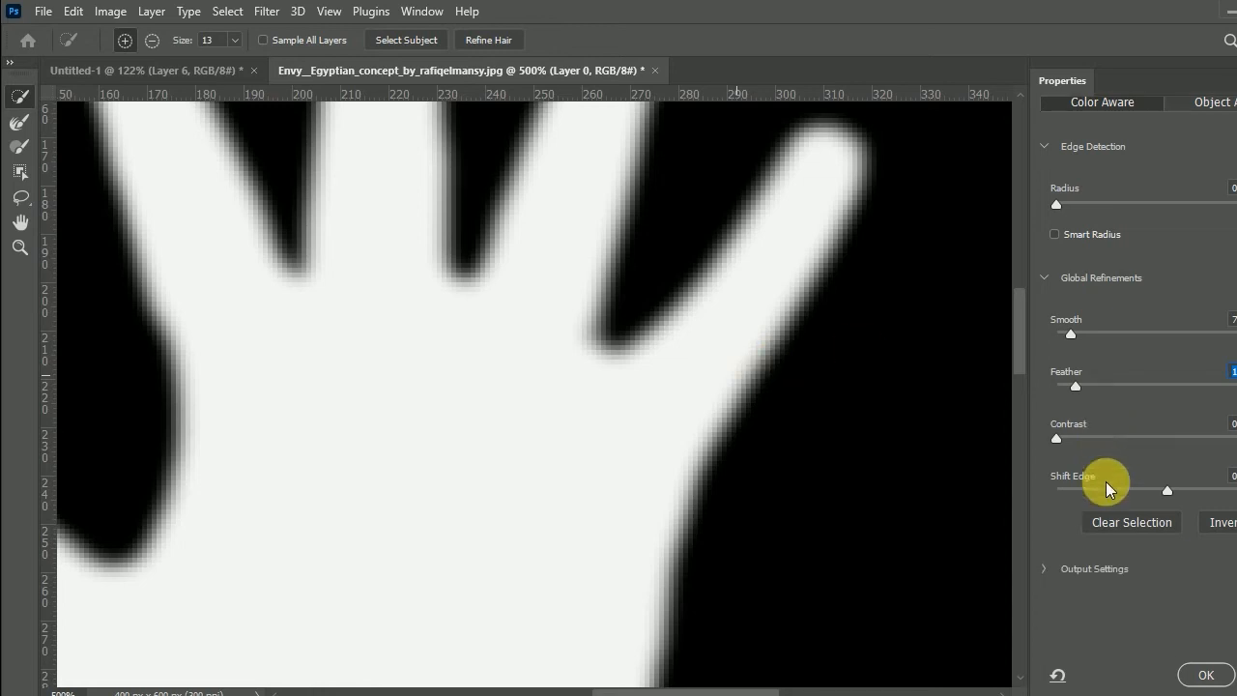
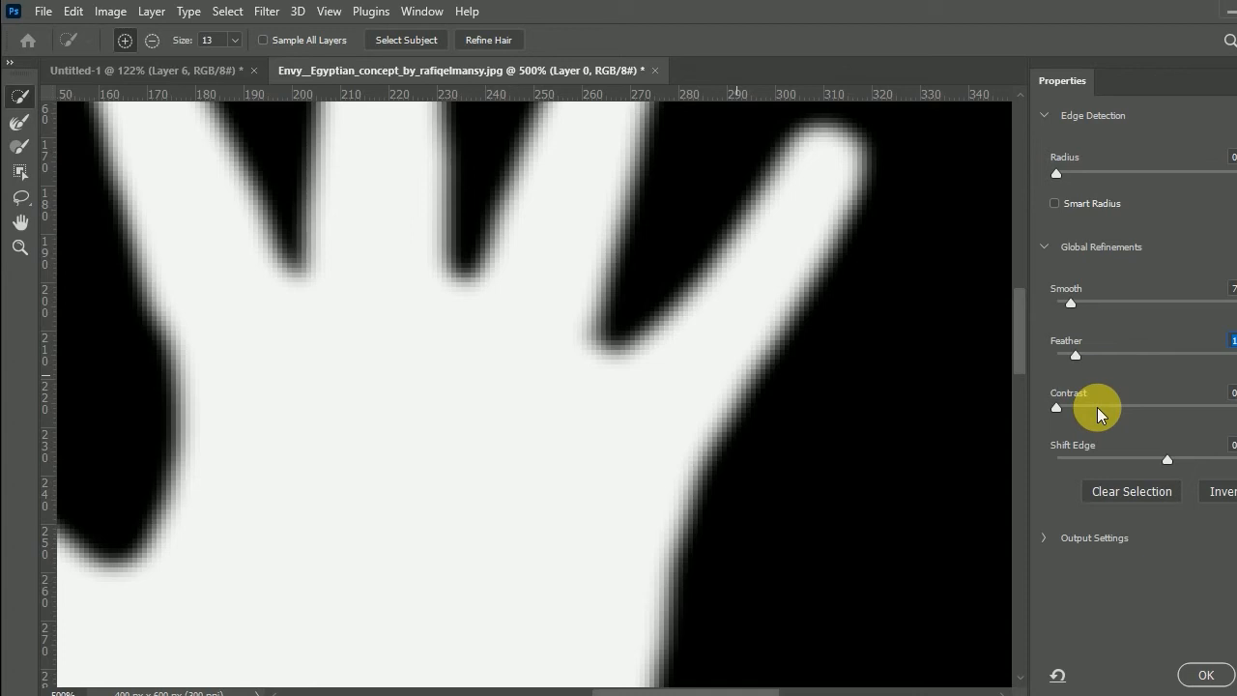
Raise the mask's Contrast to sharpen the hand's edges and apply the refined selection
drag(1056, 407, 1063, 406)
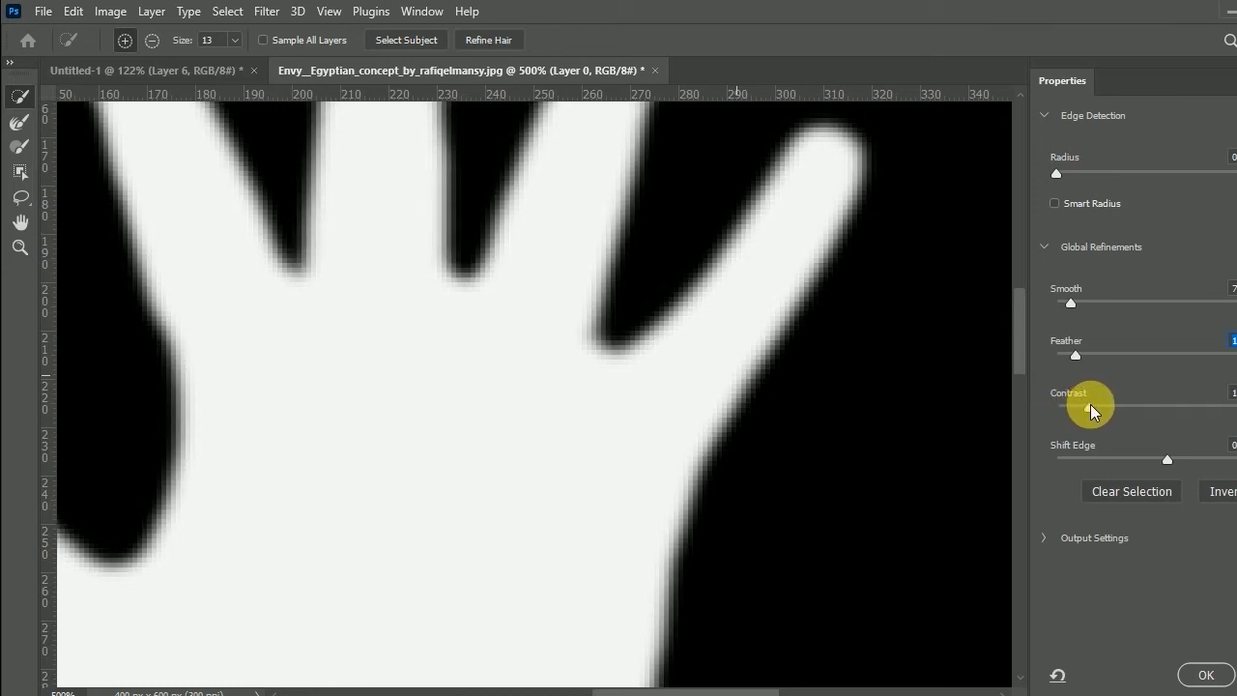
drag(1096, 405, 1161, 415)
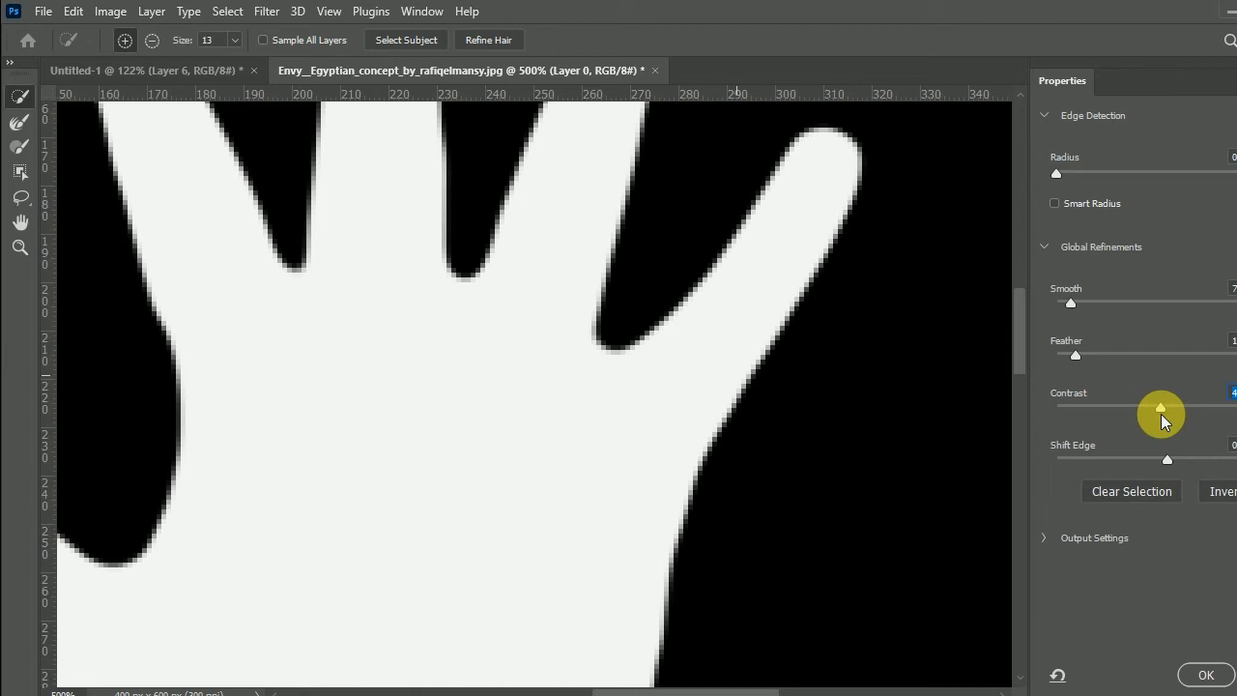
click(1209, 675)
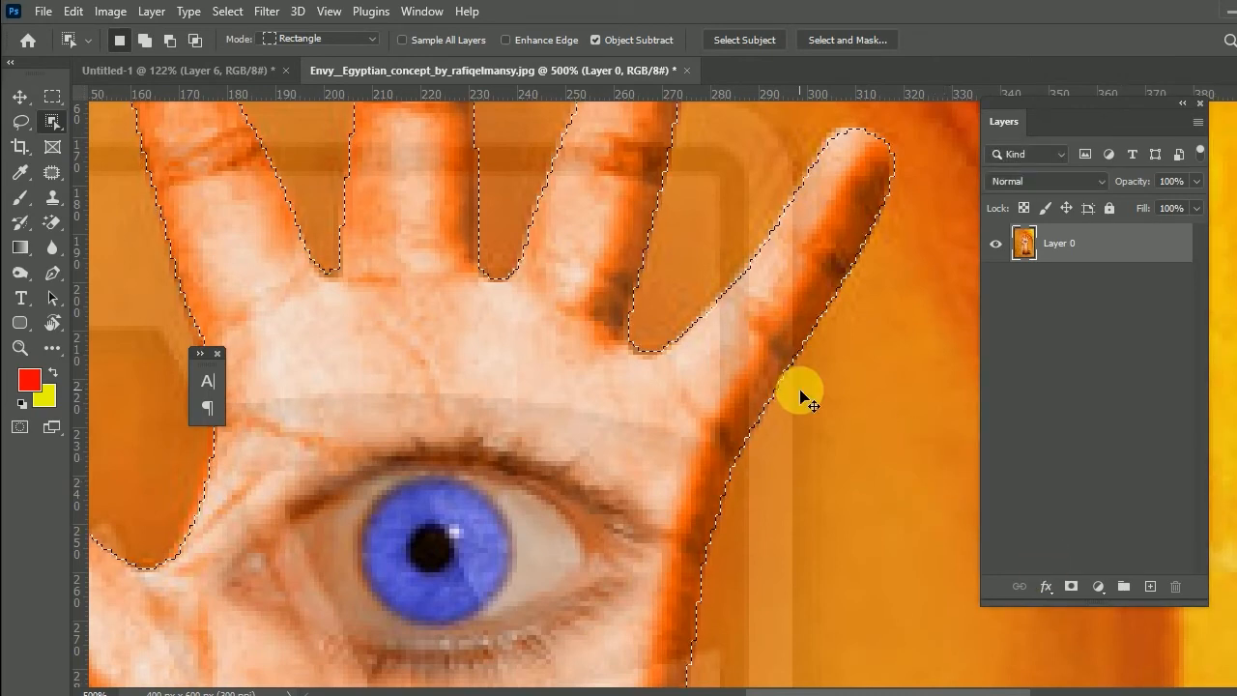
Copy the refined hand into the Untitled-1 document and place it beside the feathered hand
click(276, 66)
key(ctrl+v)
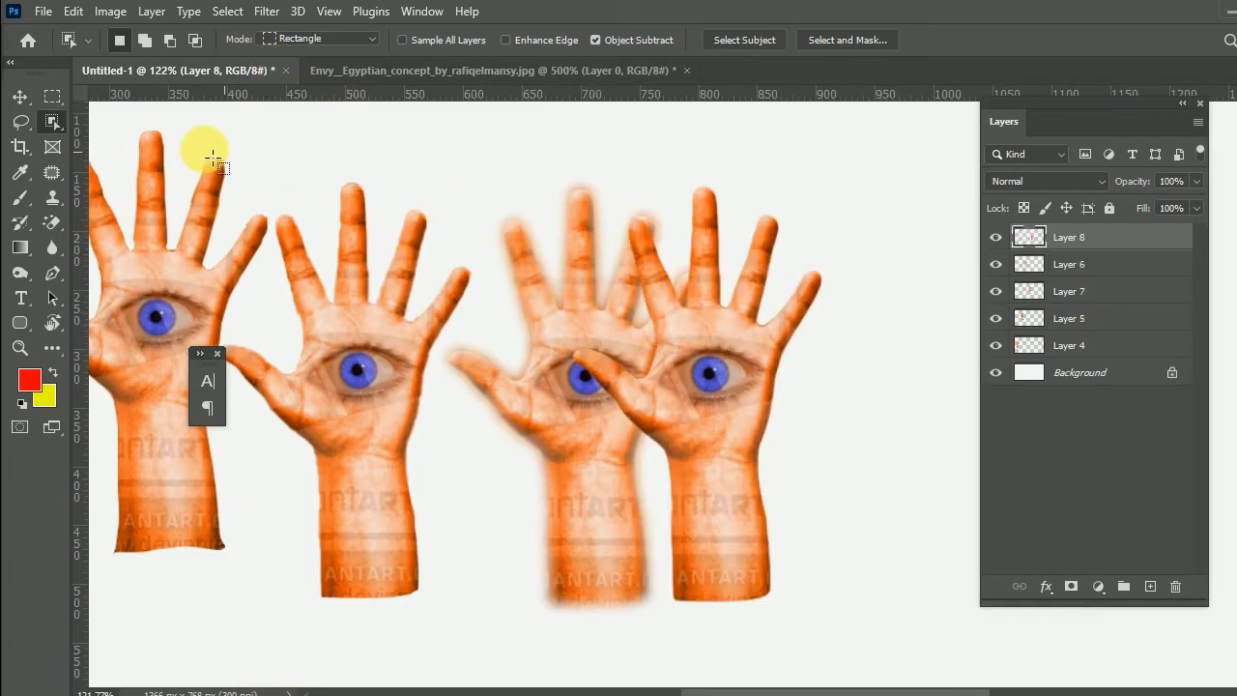
click(23, 97)
drag(711, 365, 837, 369)
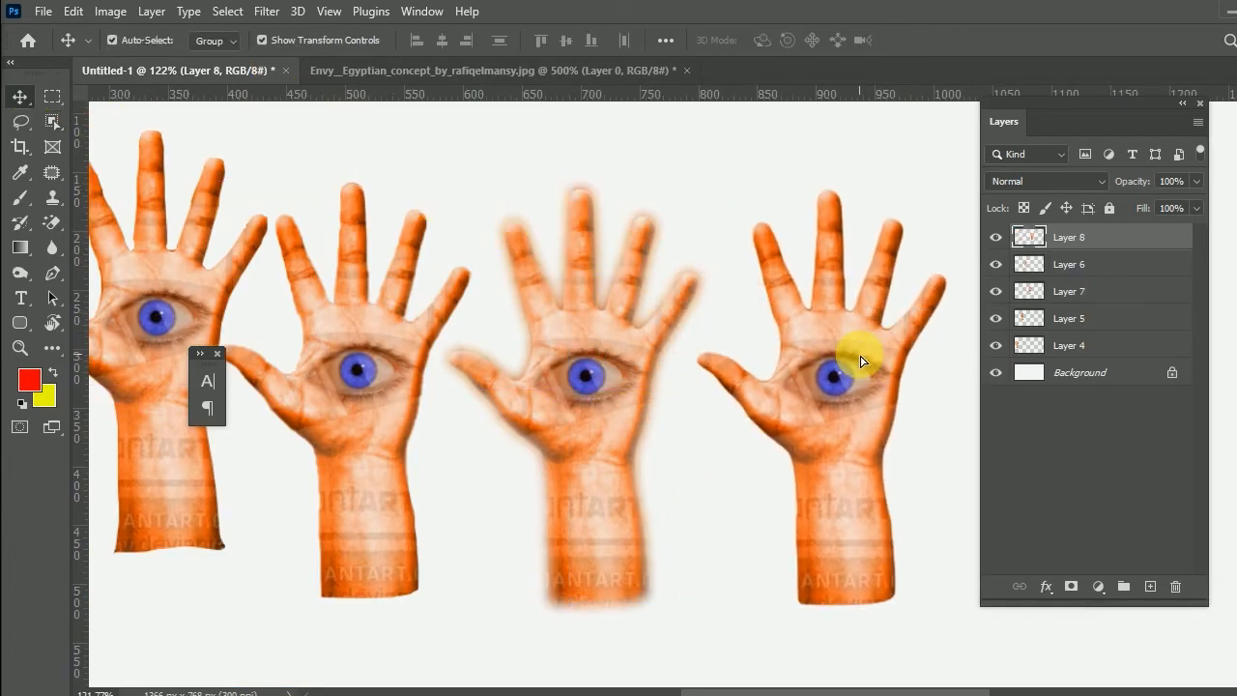
Place the refined hand among the earlier unfeathered cutouts and compare their finger edges up close
drag(489, 414, 610, 385)
drag(893, 373, 325, 342)
scroll(326, 283, up, 2)
scroll(428, 254, up, 6)
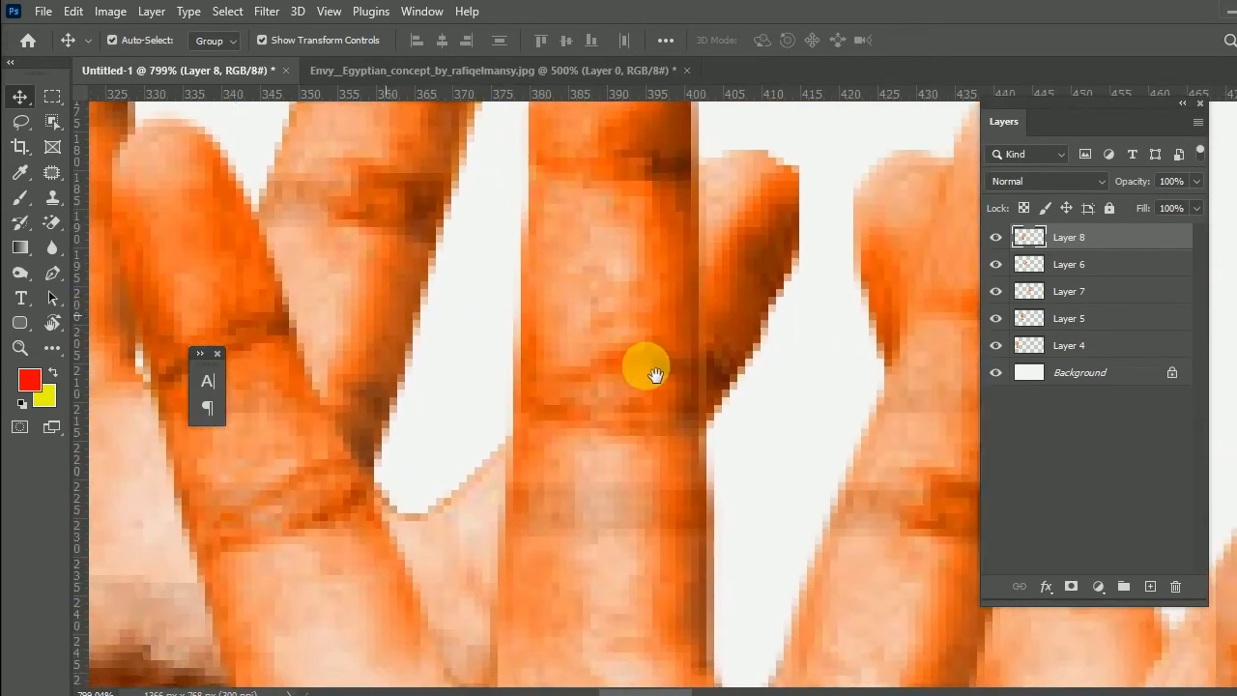
drag(655, 374, 359, 175)
drag(867, 516, 650, 313)
drag(524, 683, 600, 508)
scroll(611, 471, down, 10)
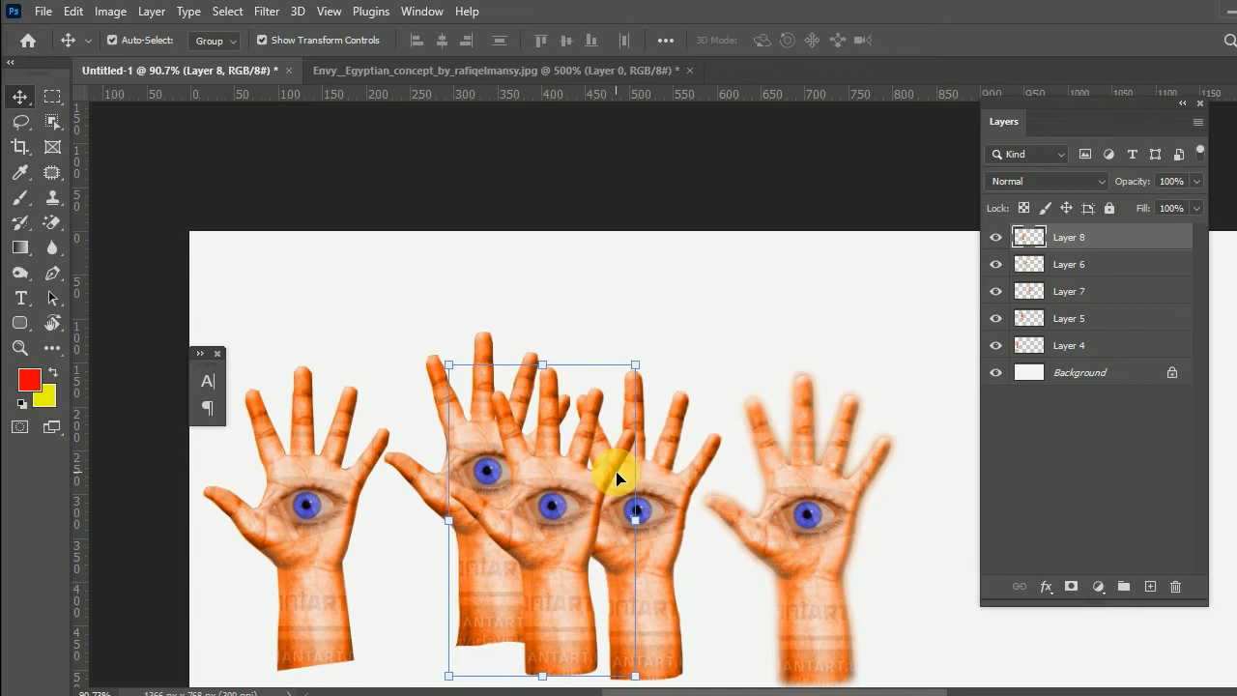
Move the refined hand to the far side of the feathered hand and inspect its edges up close
drag(712, 493, 613, 326)
drag(486, 331, 925, 329)
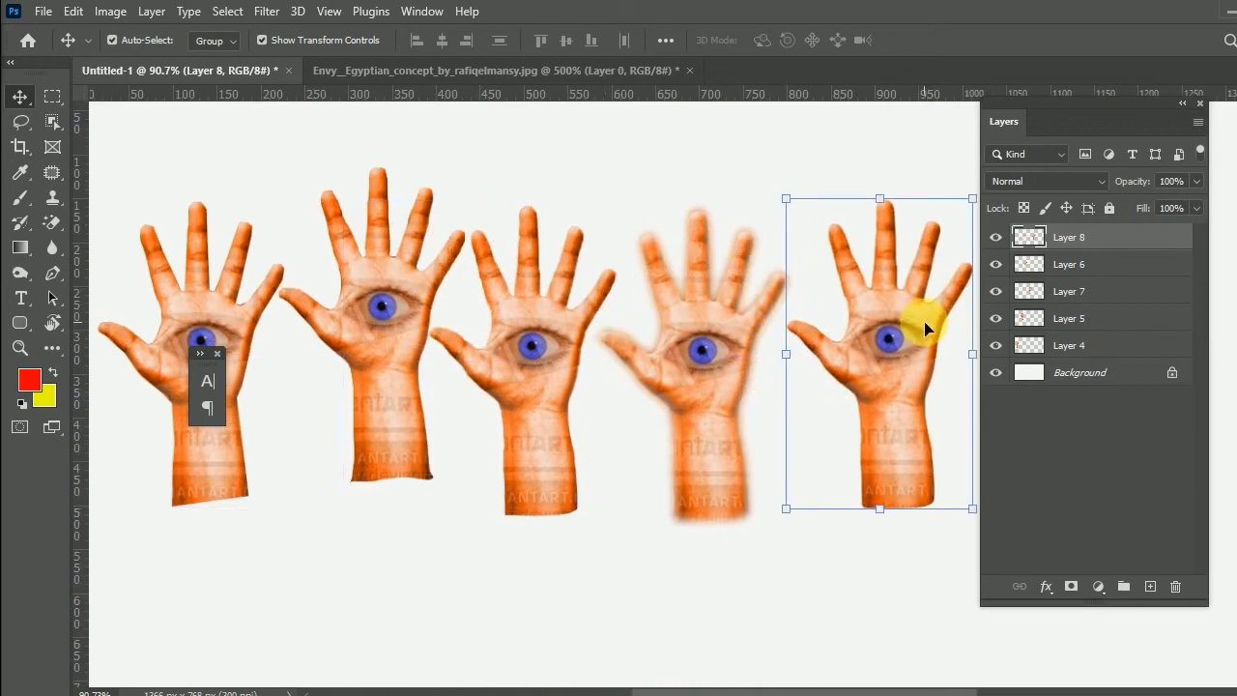
scroll(836, 329, up, 8)
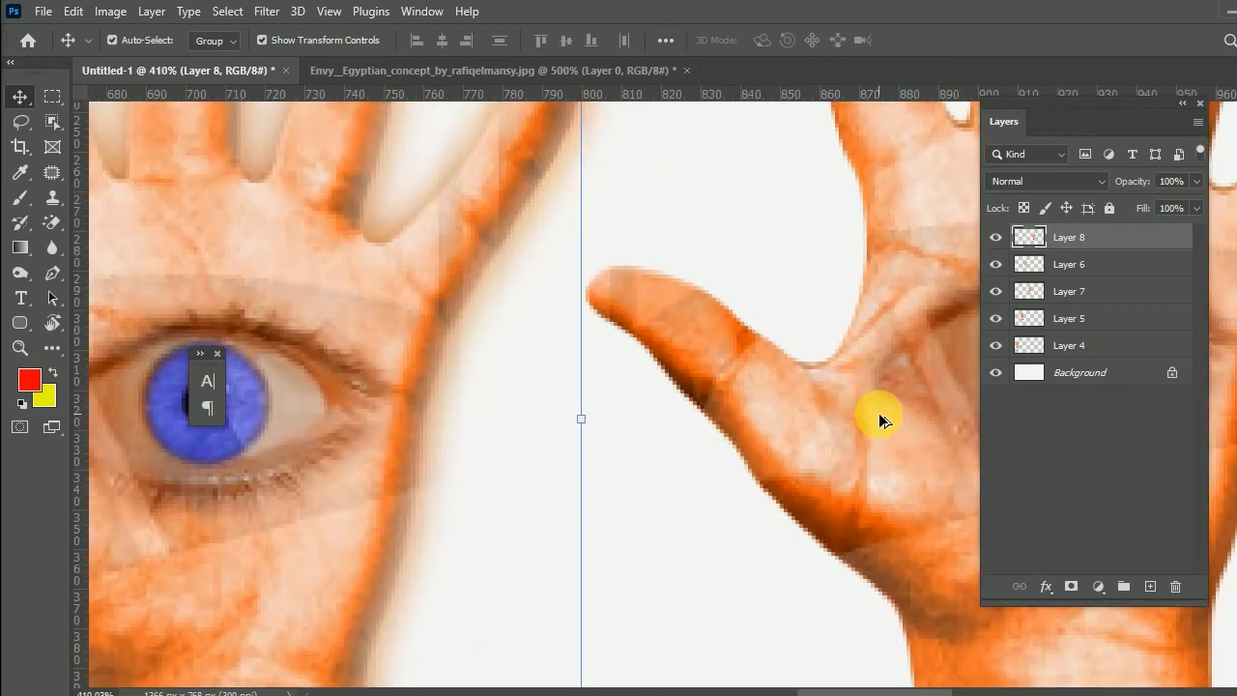
scroll(879, 412, up, 3)
drag(811, 351, 643, 519)
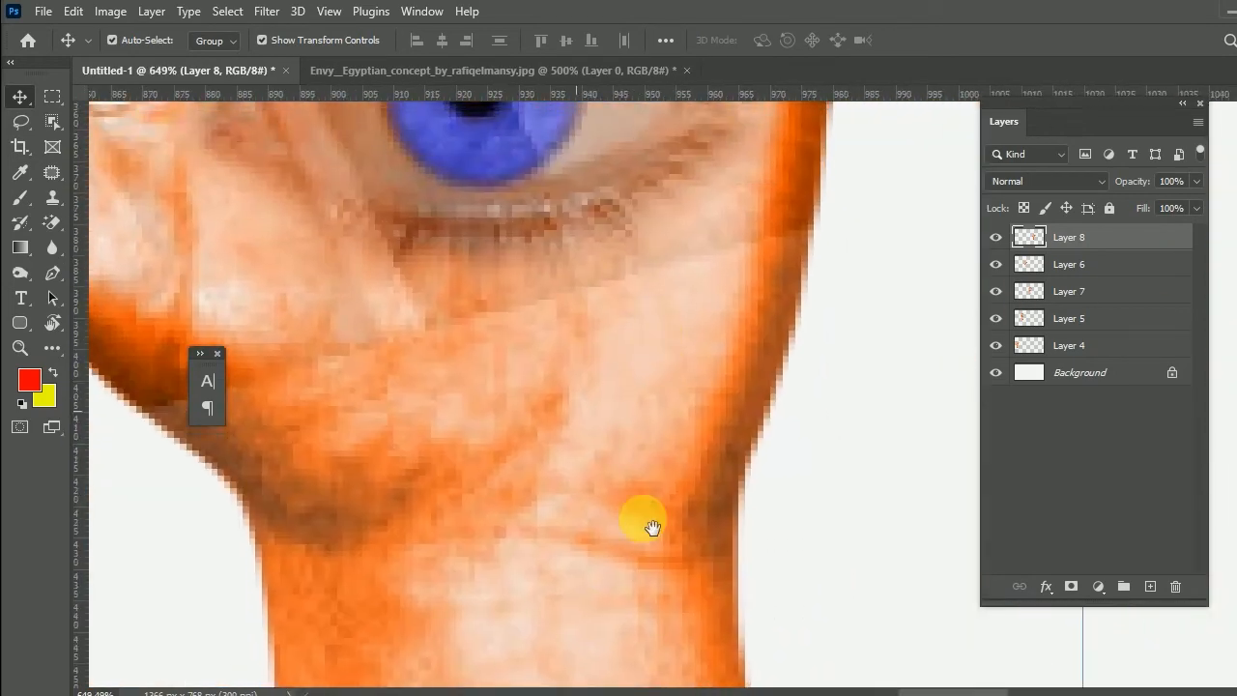
scroll(653, 527, up, 10)
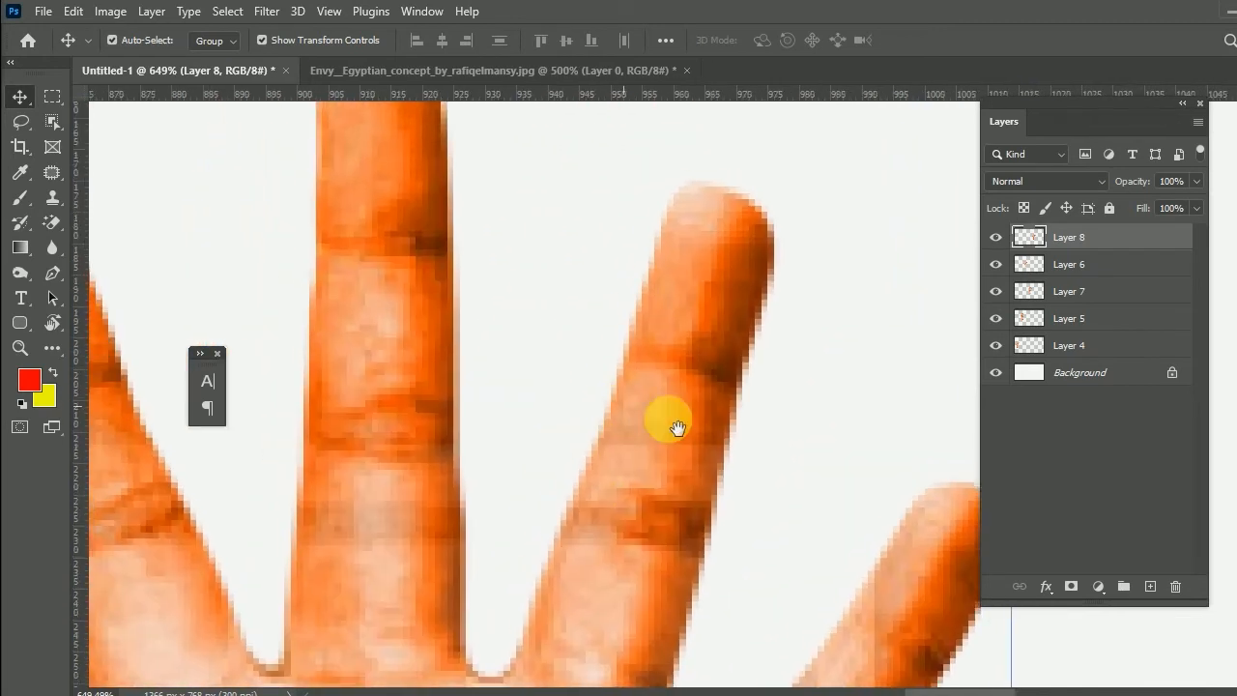
drag(677, 428, 729, 445)
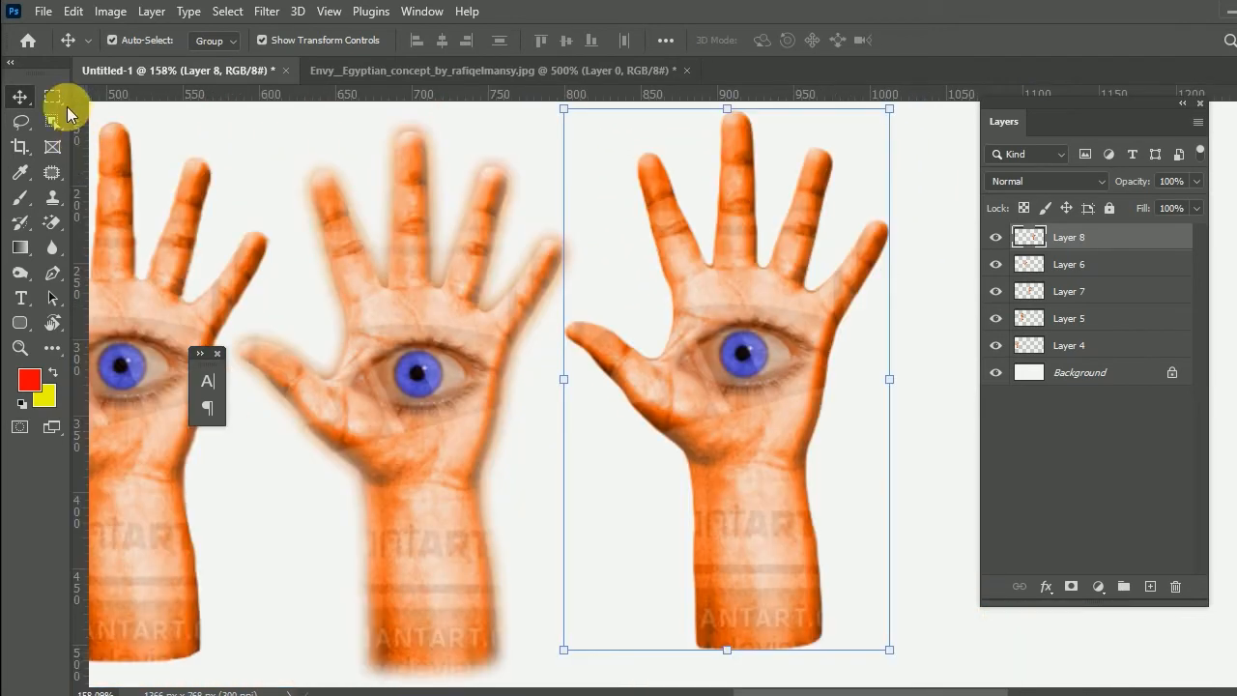
Review the tool variants in the Marquee and Lasso groups, choosing the Single Column Marquee tool on the way
click(52, 97)
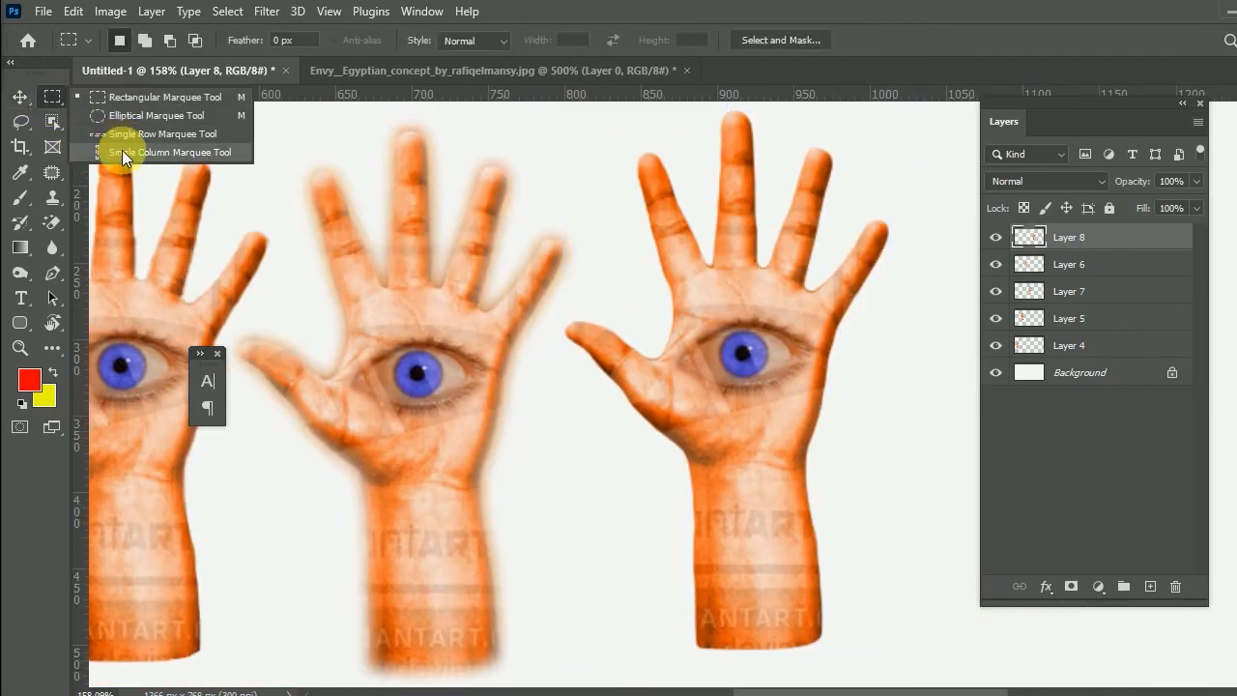
click(122, 151)
click(47, 124)
click(21, 124)
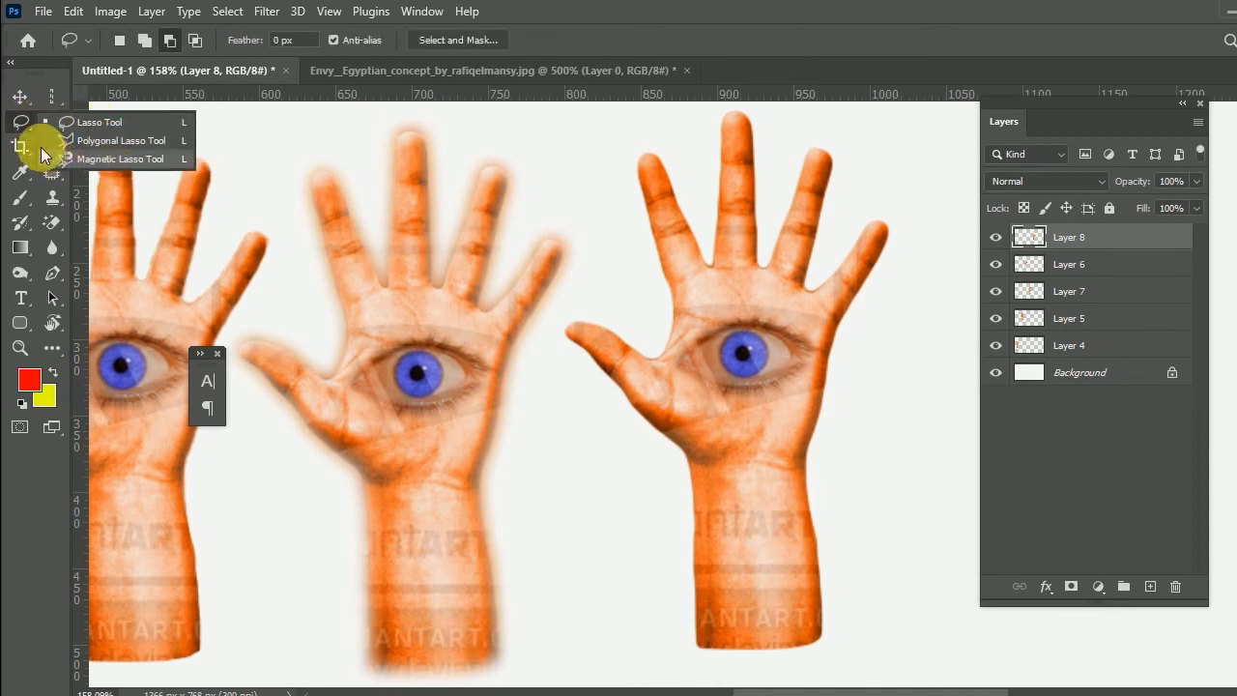
Activate the Quick Selection tool and return to the whole hand in the Envy_Egyptian_concept image
click(53, 122)
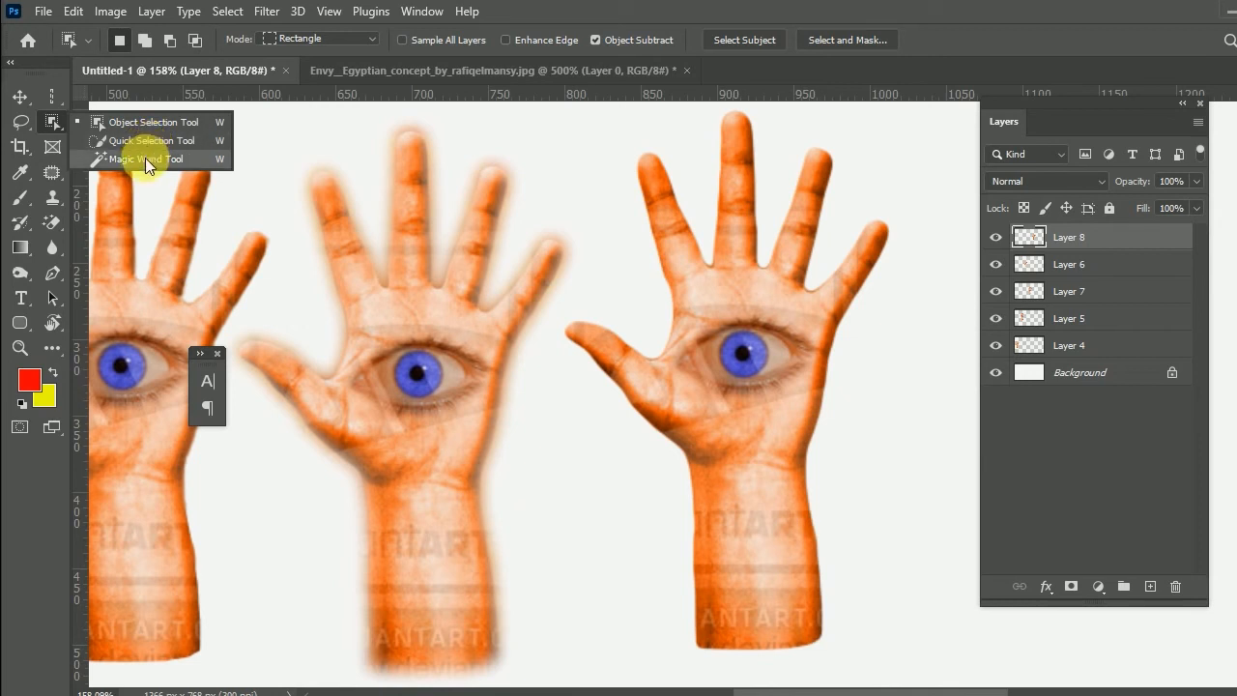
click(147, 141)
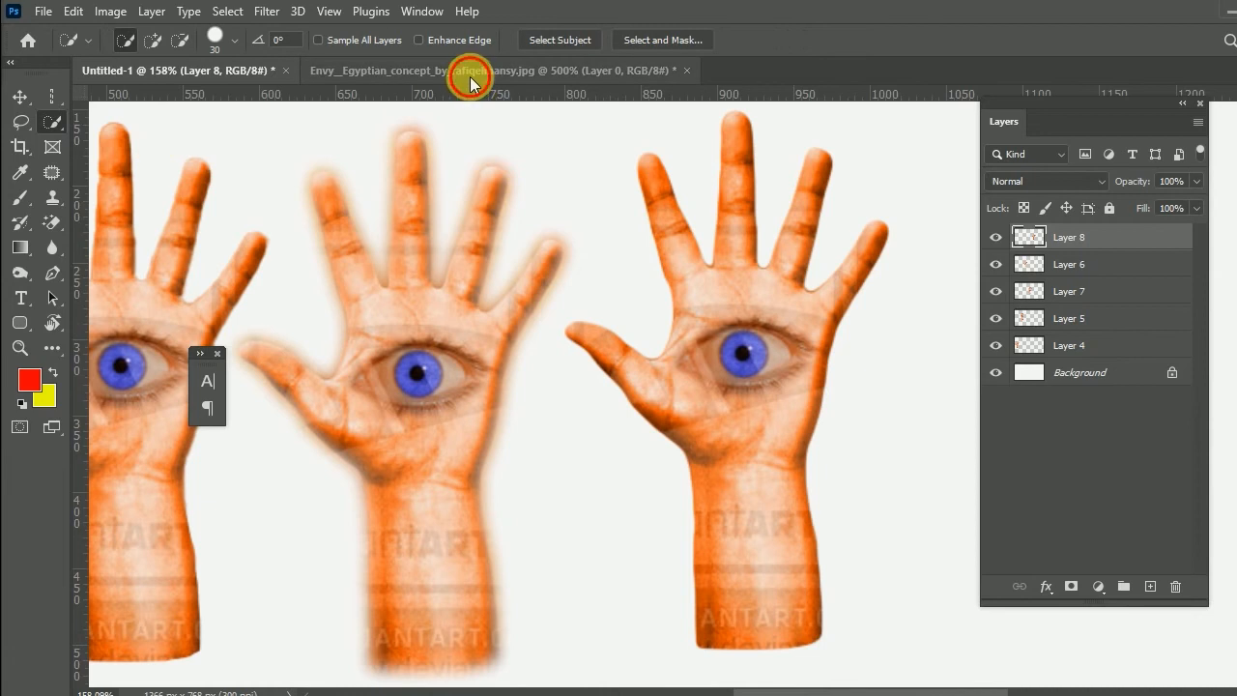
click(471, 73)
scroll(634, 415, down, 2)
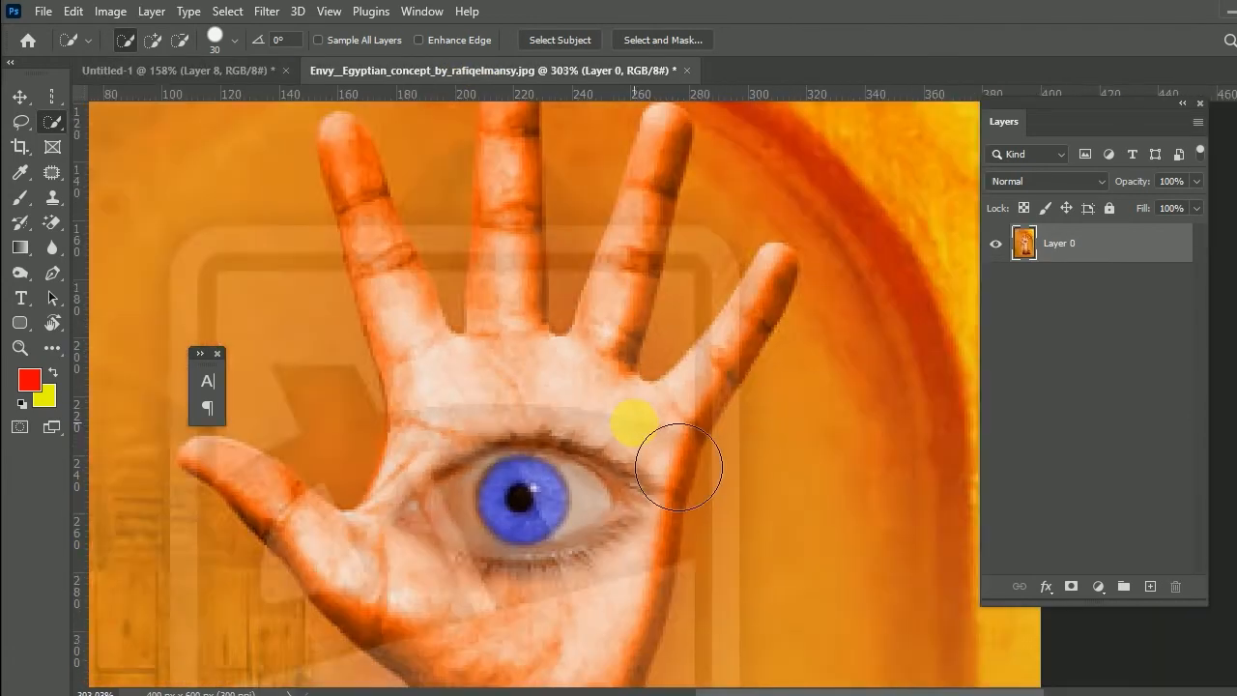
scroll(634, 420, down, 3)
scroll(624, 474, up, 2)
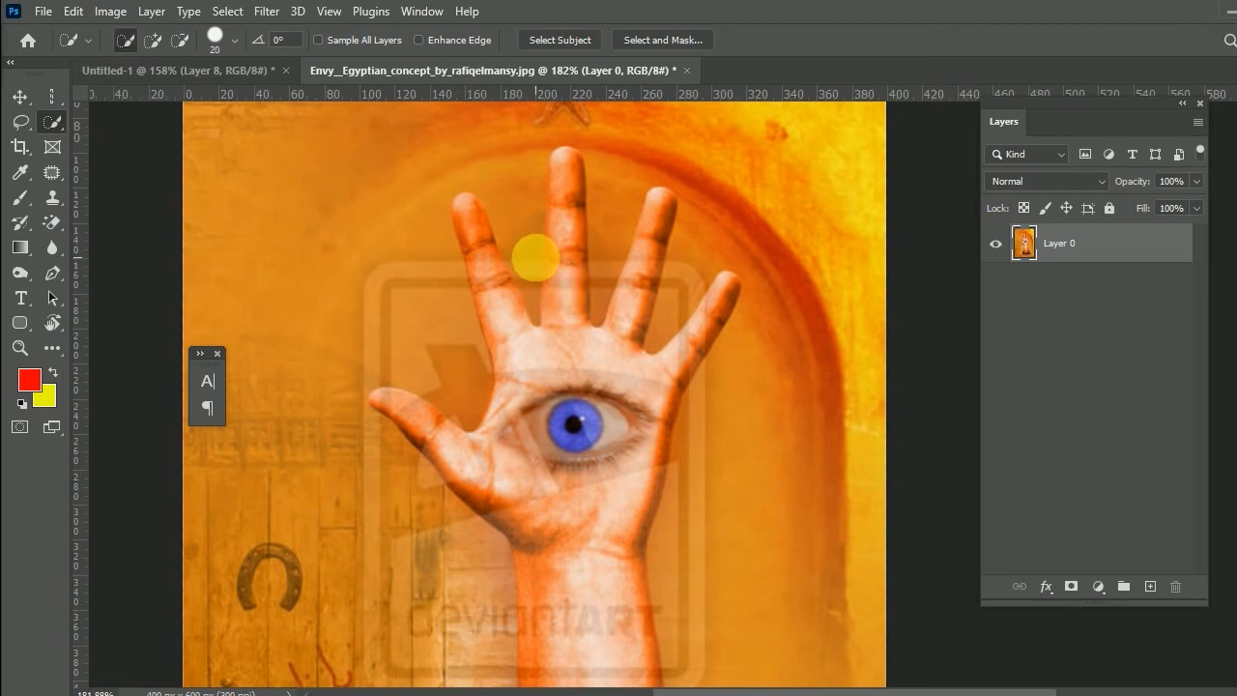
Reduce the Quick Selection brush size to 20 for working on the fingers
key(bracketleft)
key(bracketleft)
key(bracketleft)
key(bracketleft)
key(bracketleft)
key(bracketleft)
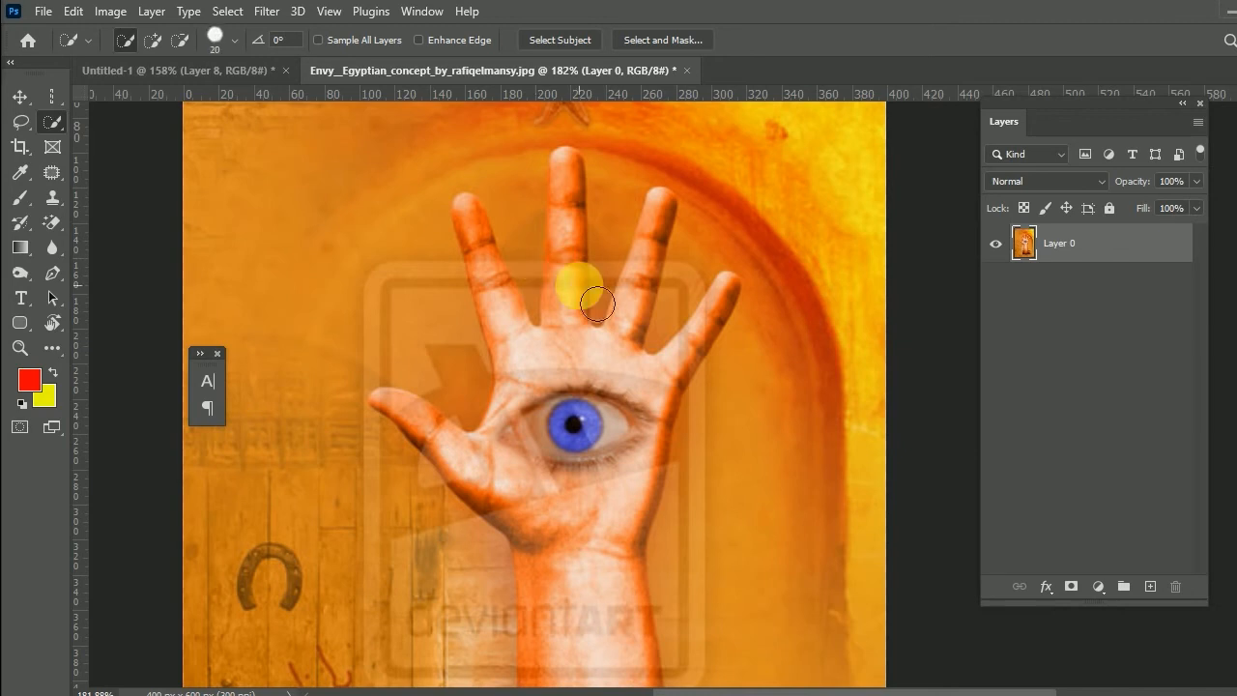
Select the palm, fingers, thumb and forearm by painting over them with the Quick Selection tool
mouse_move(571, 455)
mouse_down()
mouse_move(612, 394)
mouse_move(601, 361)
mouse_move(614, 362)
mouse_move(621, 453)
mouse_move(602, 301)
mouse_up()
mouse_move(593, 427)
mouse_down()
mouse_move(591, 492)
mouse_move(602, 242)
mouse_up()
drag(542, 375, 491, 279)
drag(530, 465, 549, 373)
mouse_move(437, 382)
mouse_down()
mouse_move(510, 416)
mouse_move(602, 416)
mouse_move(686, 360)
mouse_move(679, 336)
mouse_move(719, 180)
mouse_move(709, 365)
mouse_move(777, 278)
mouse_move(747, 317)
mouse_move(781, 278)
mouse_up()
mouse_move(731, 353)
mouse_down()
mouse_move(738, 312)
mouse_move(765, 271)
mouse_move(660, 473)
mouse_move(669, 421)
mouse_move(653, 423)
mouse_move(642, 589)
mouse_up()
drag(707, 514, 718, 564)
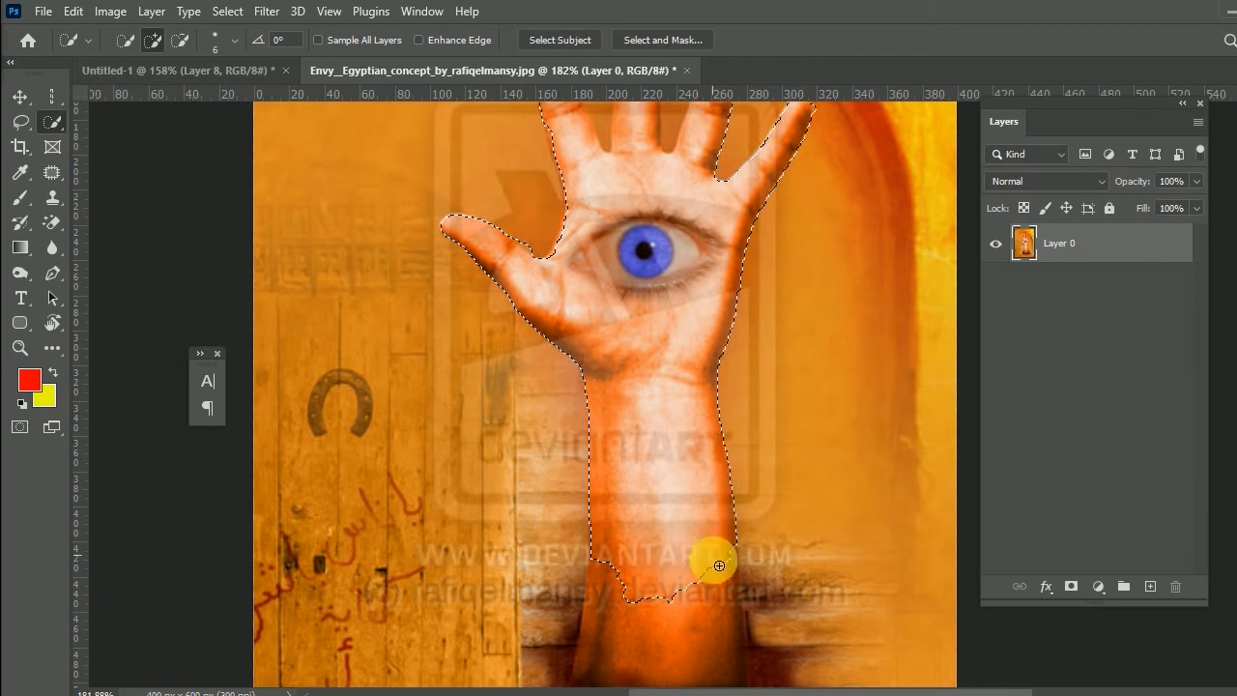
drag(715, 426, 737, 621)
Subtract the background gaps between the fingers from the selection with a Quick Selection brush of size 3
key([)
key(alt)
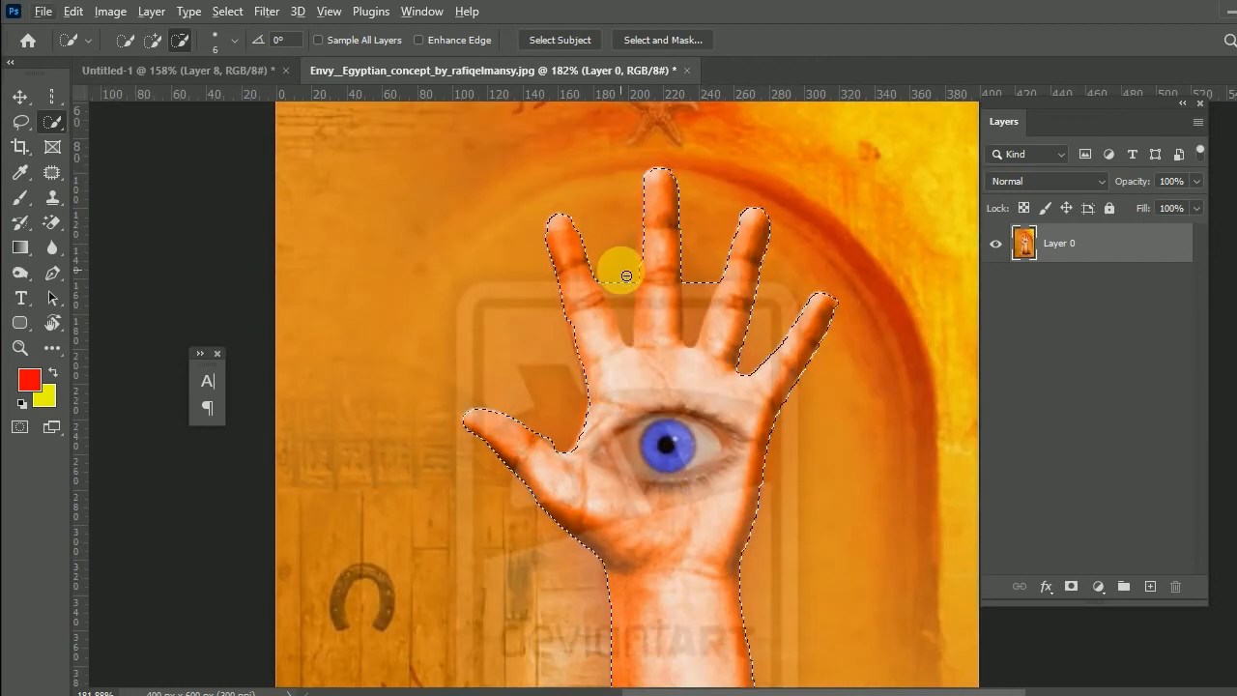
key([)
key([)
drag(625, 275, 619, 338)
drag(700, 246, 691, 331)
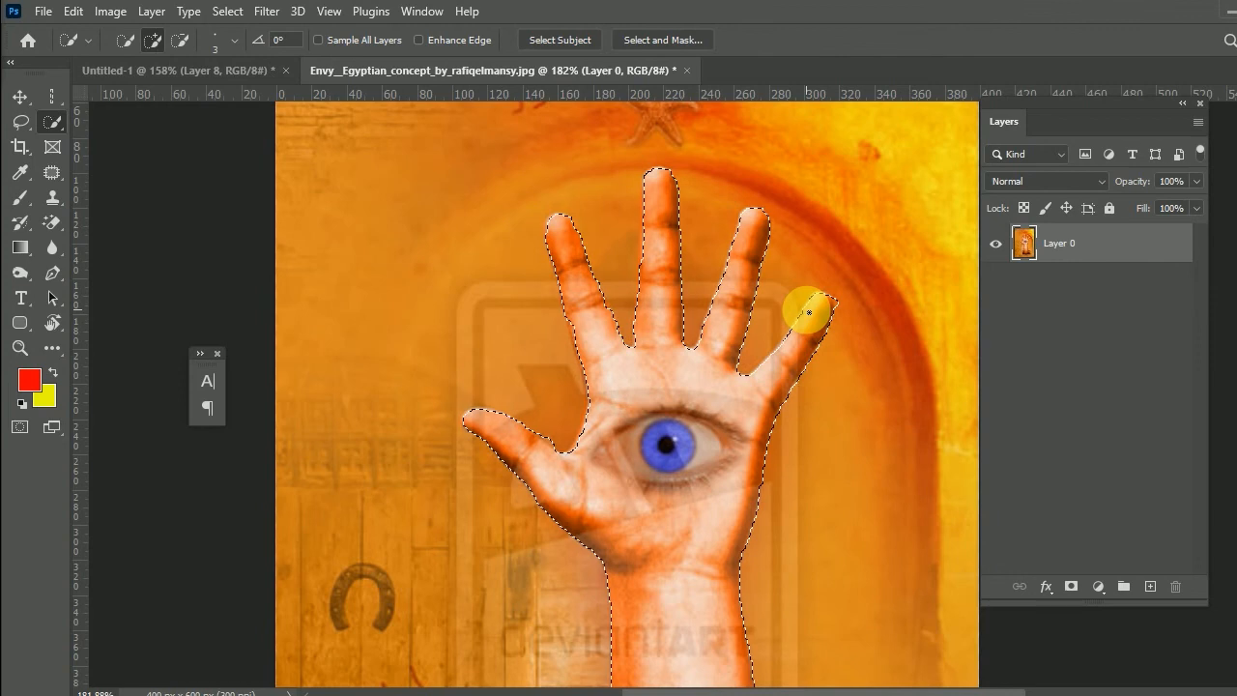
Paste the selected hand into the Untitled-1 document and inspect its edges up close with the Move tool active
click(268, 68)
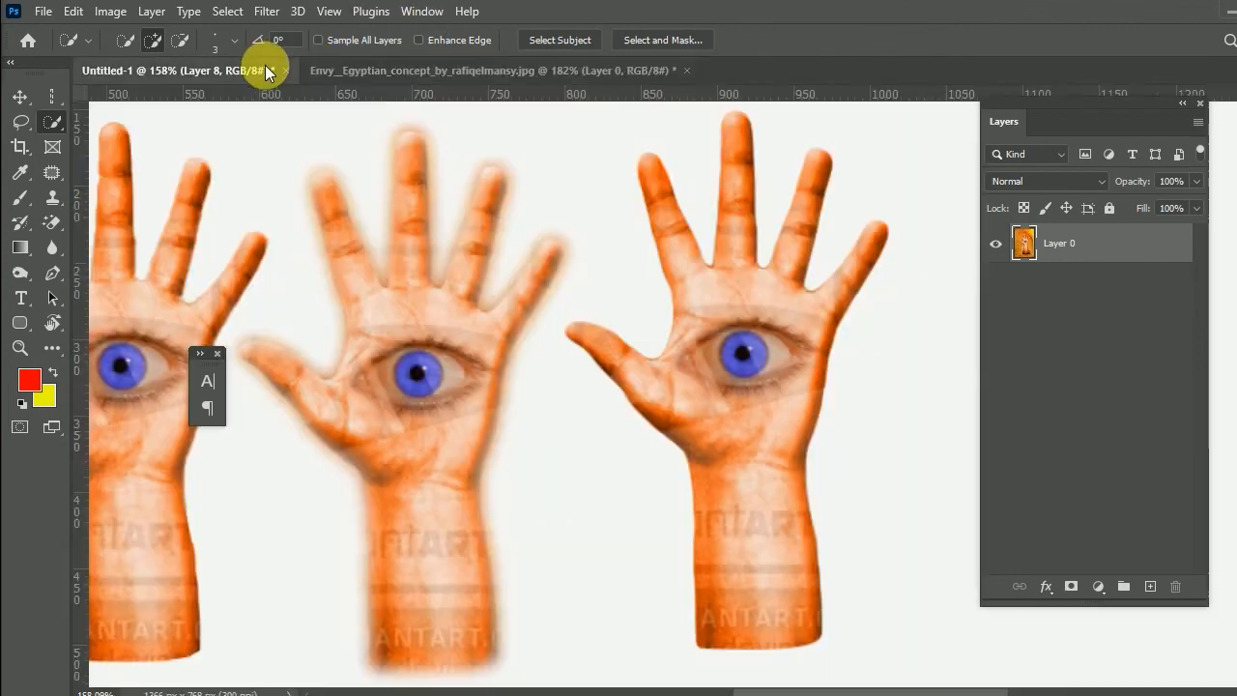
key(ctrl+v)
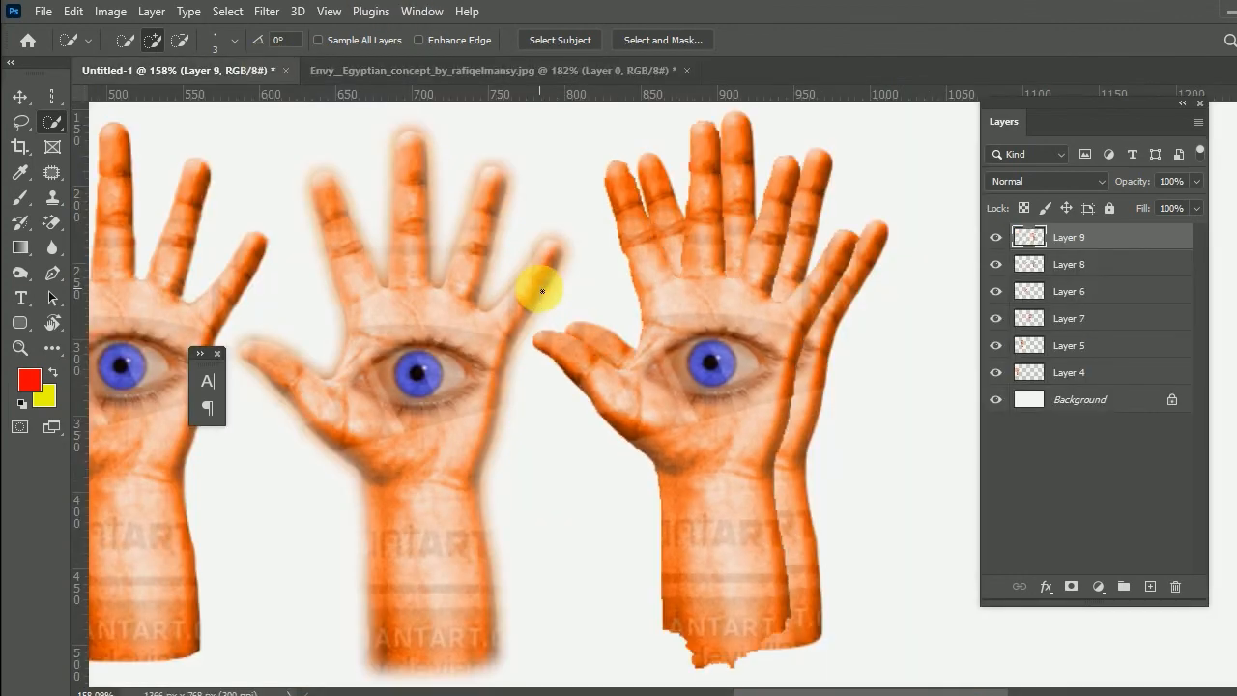
click(19, 97)
scroll(684, 268, up, 2)
scroll(539, 229, up, 3)
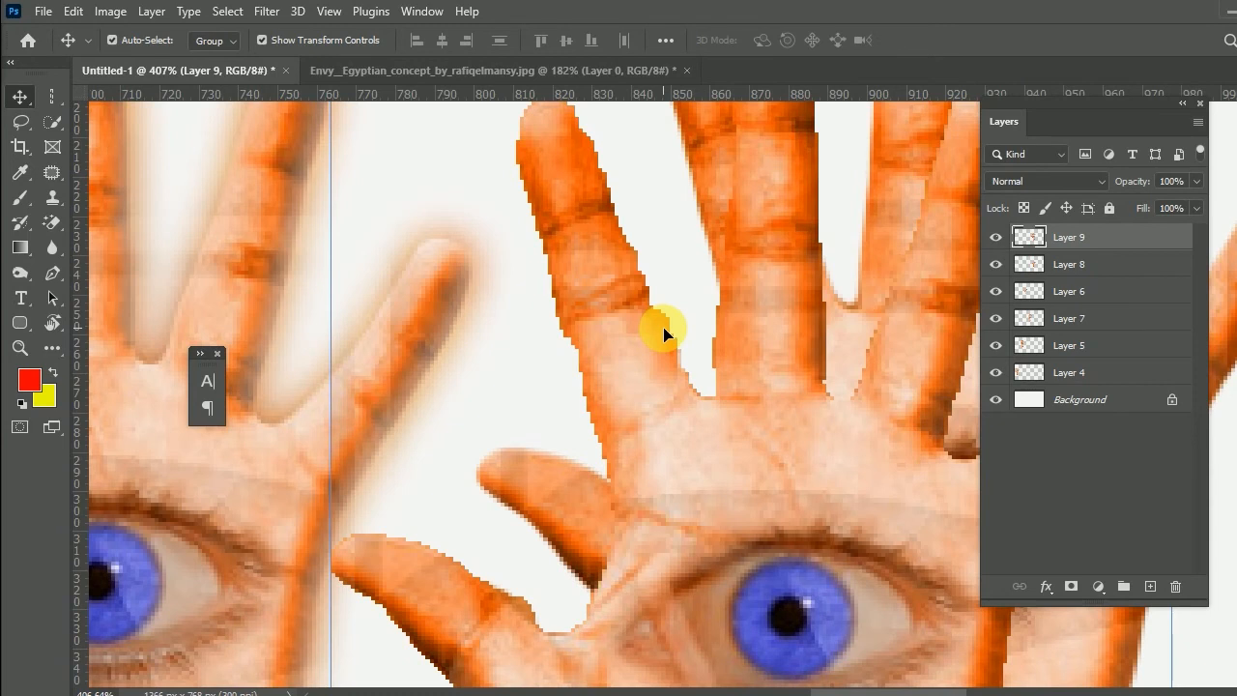
Refine the hand selection in the Envy_Egyptian_concept image with Select and Mask, raising Smooth, Feather and Contrast
click(581, 72)
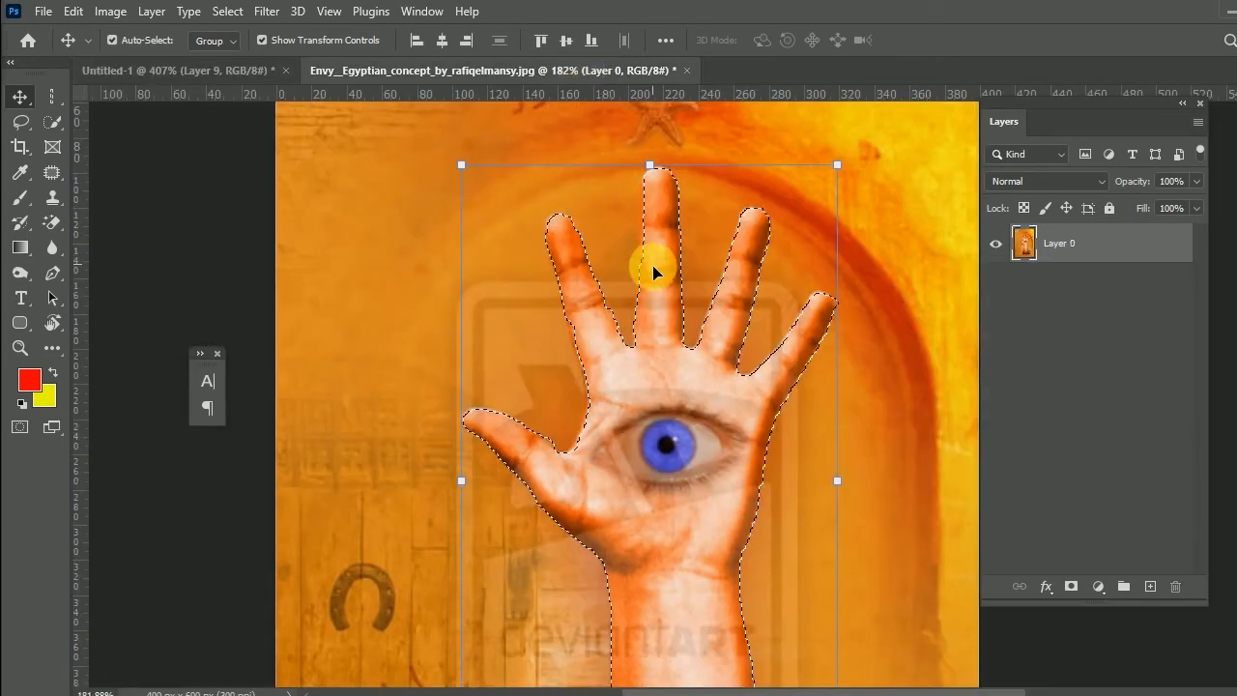
click(21, 124)
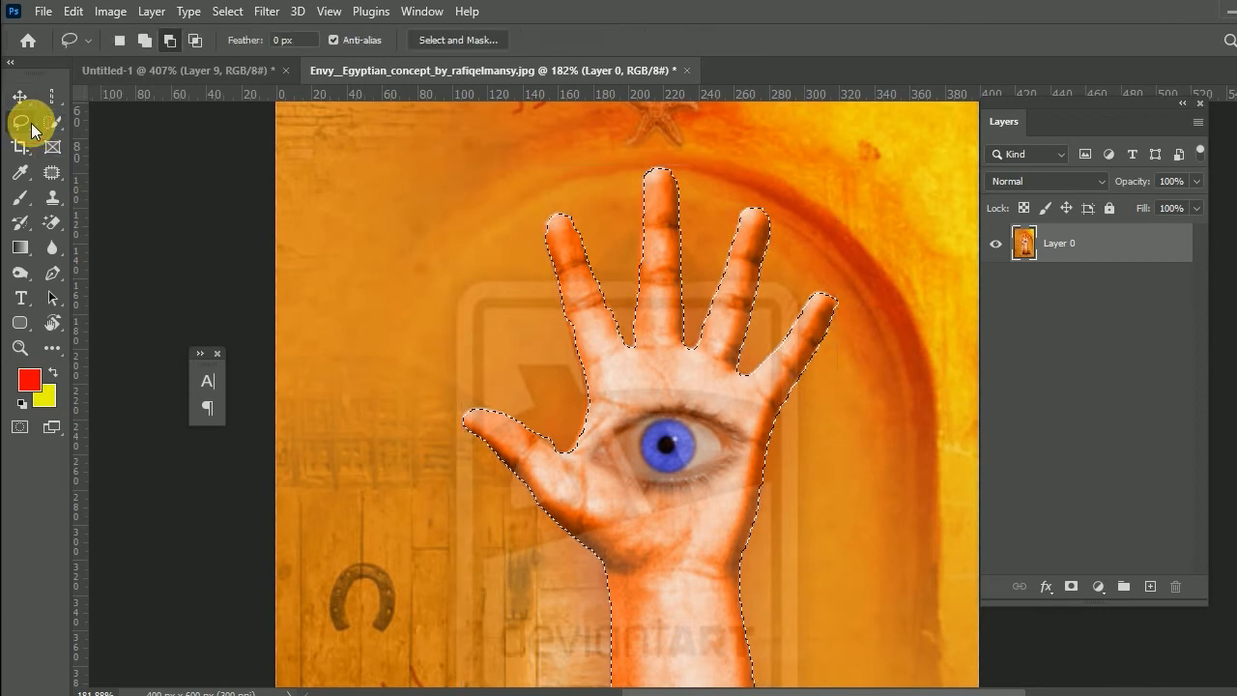
click(434, 40)
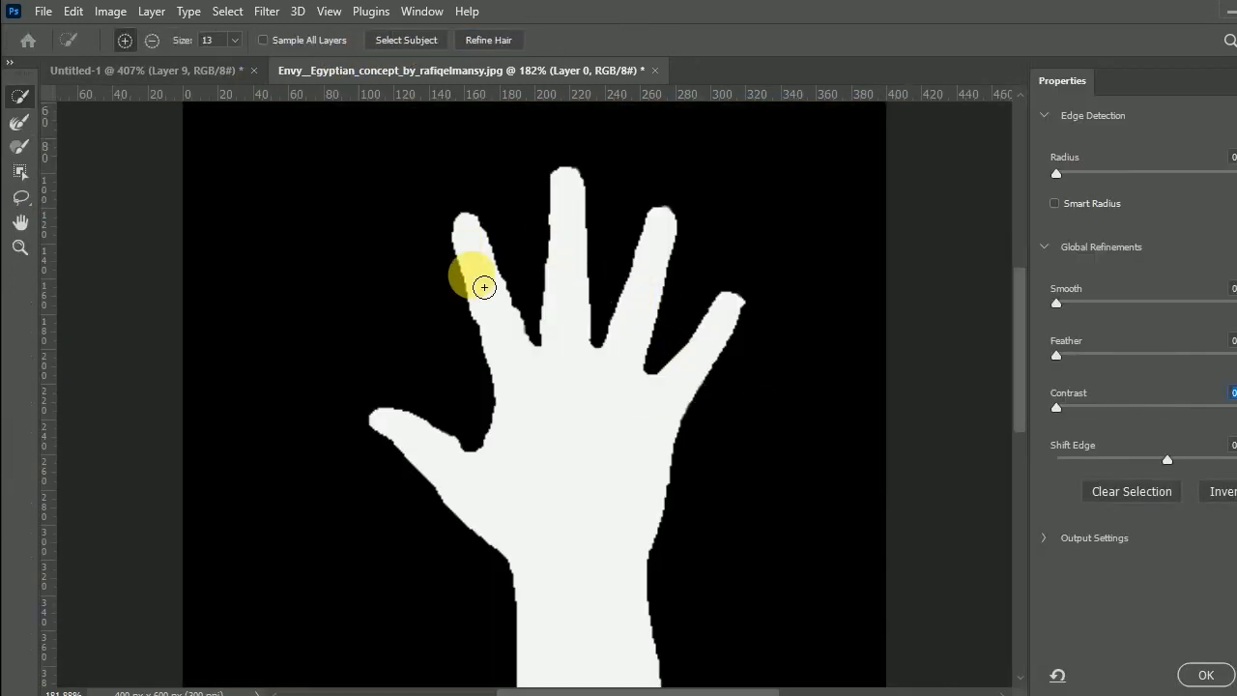
drag(1056, 302, 1082, 307)
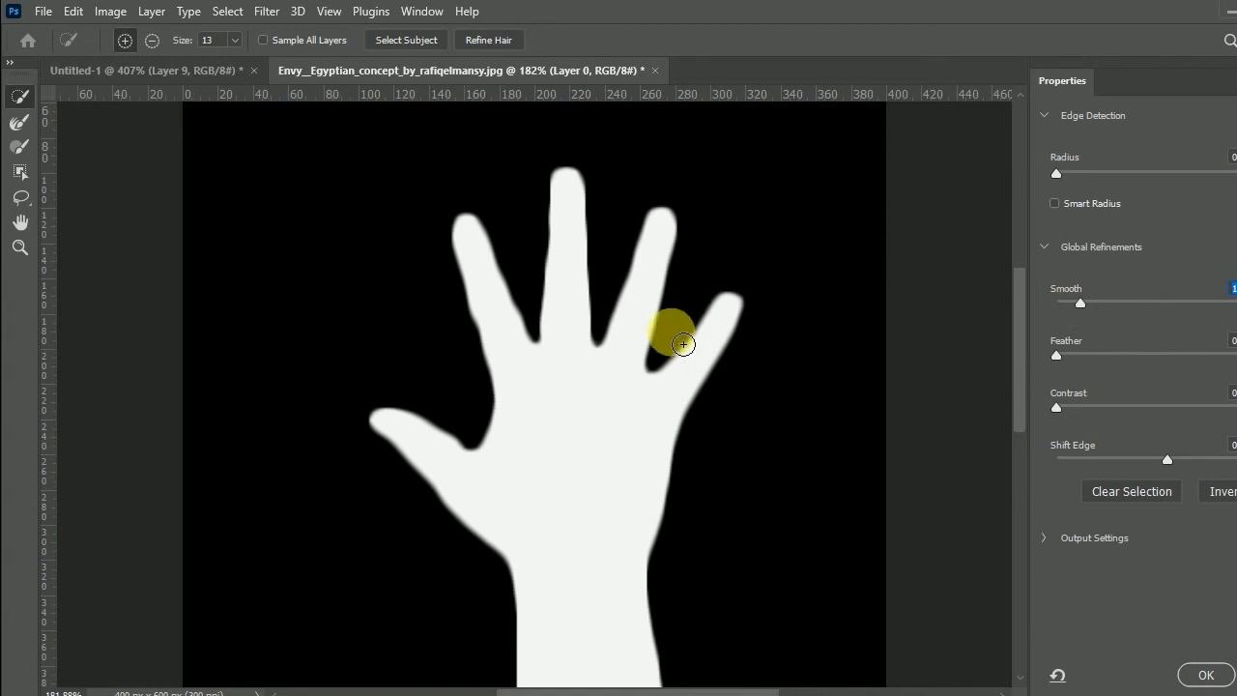
drag(1057, 354, 1082, 357)
drag(1056, 407, 1152, 412)
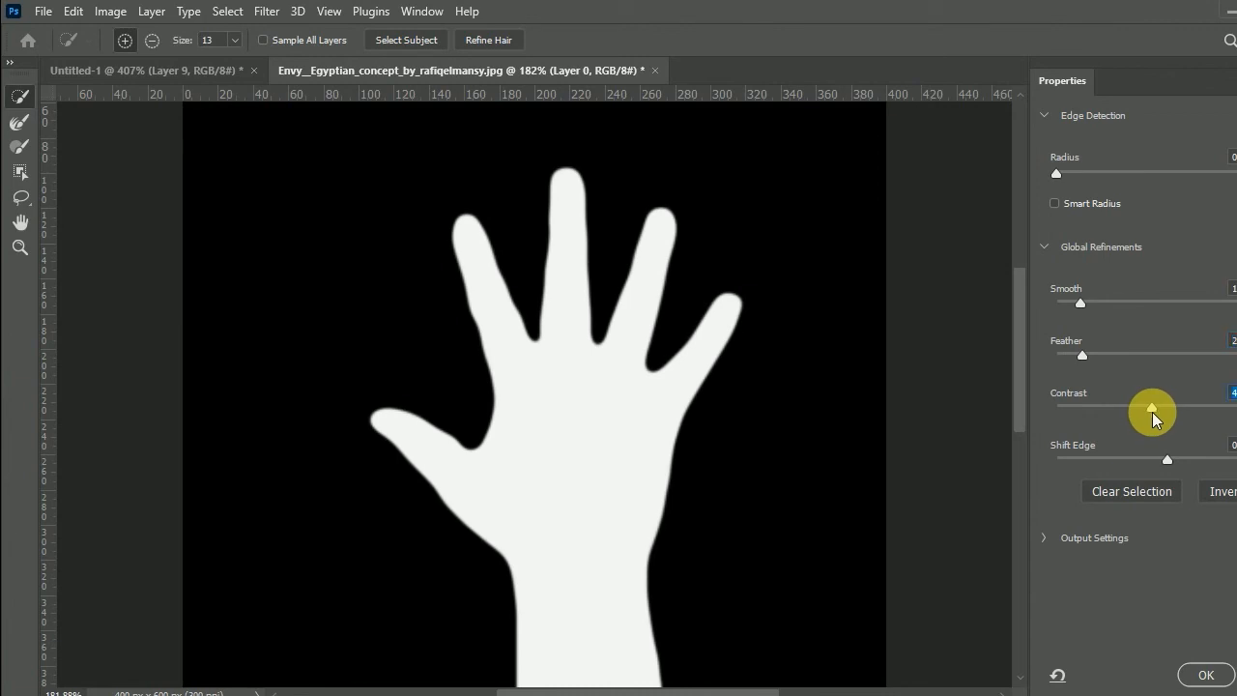
click(1199, 677)
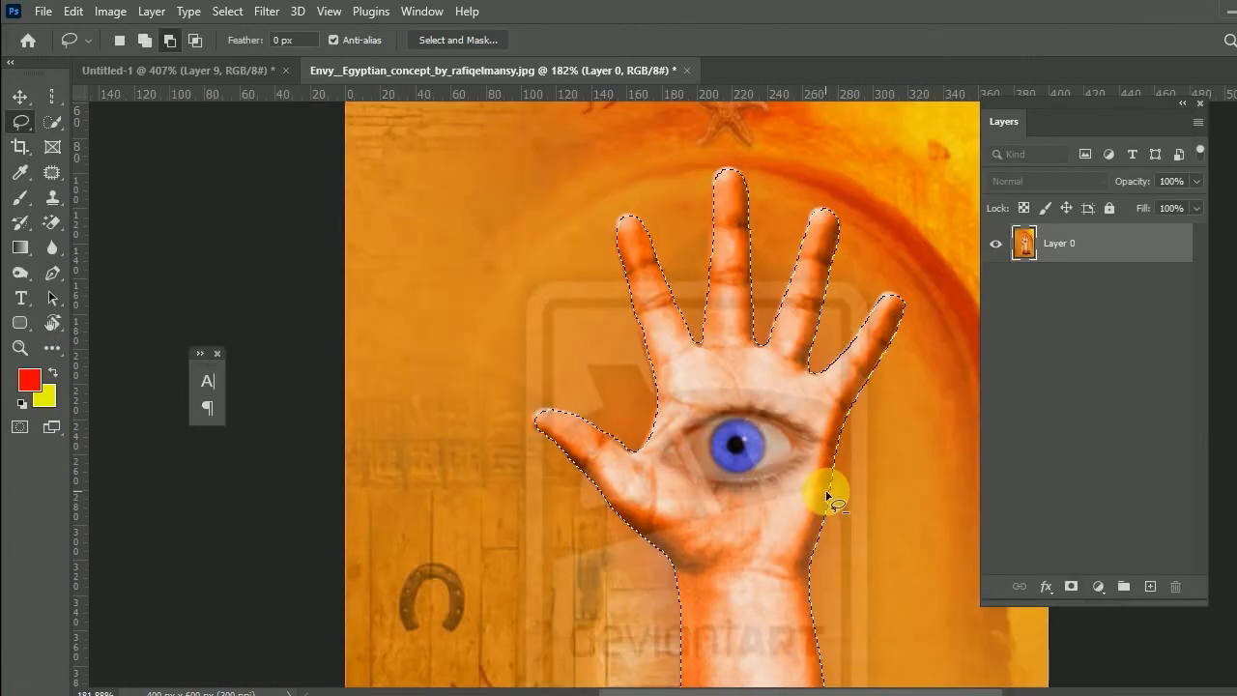
Paste the refined hand into Untitled-1 and move it down beside the unrefined copy to compare their edges
key(ctrl+Tab)
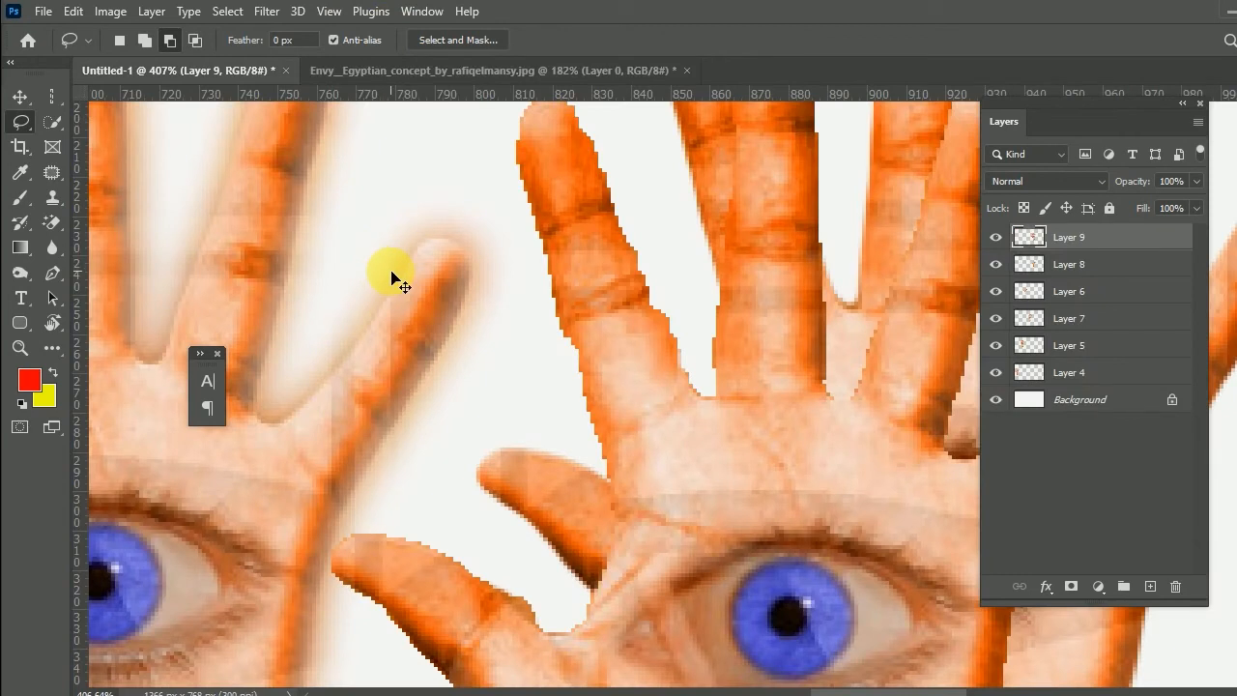
key(ctrl+v)
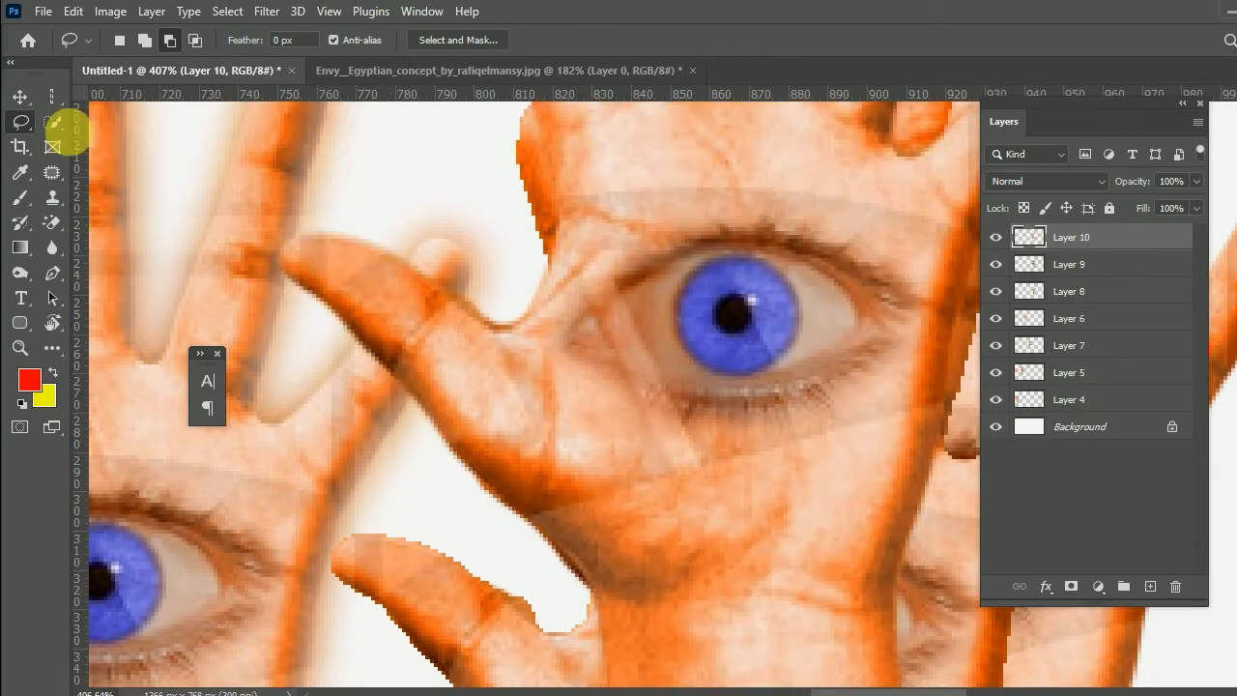
click(25, 98)
drag(787, 346, 713, 527)
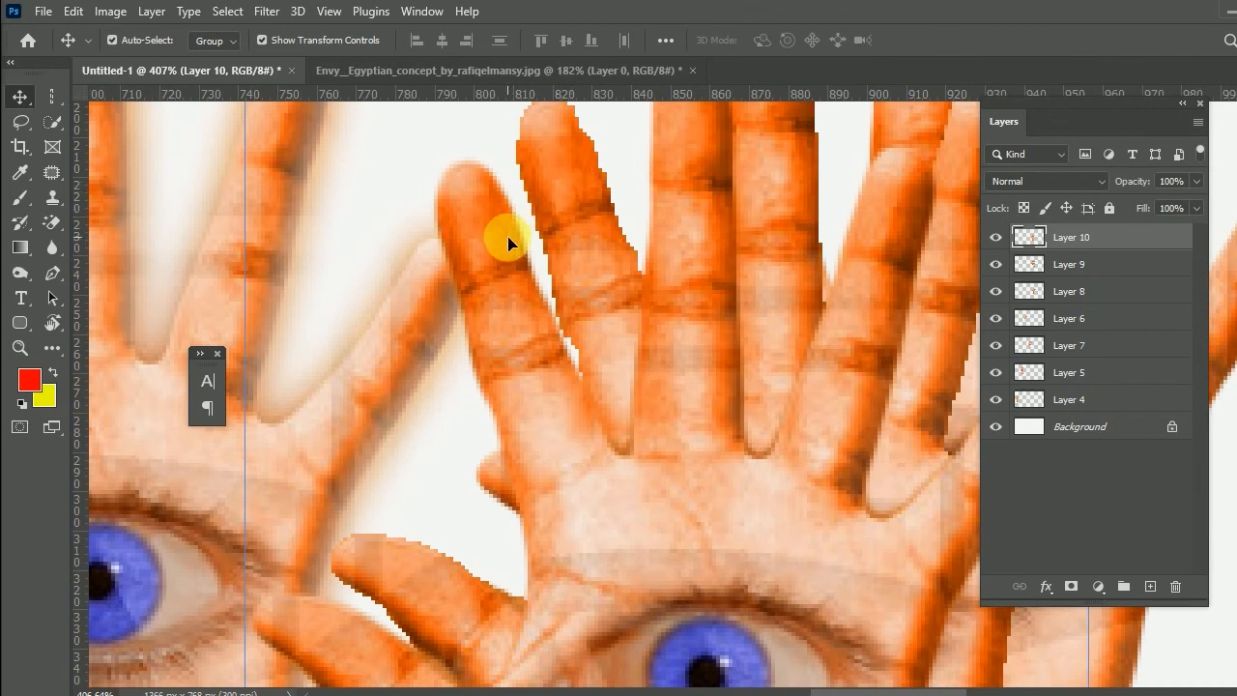
Return to the Envy_Egyptian_concept image and deselect the hand
key(ctrl+Tab)
click(52, 123)
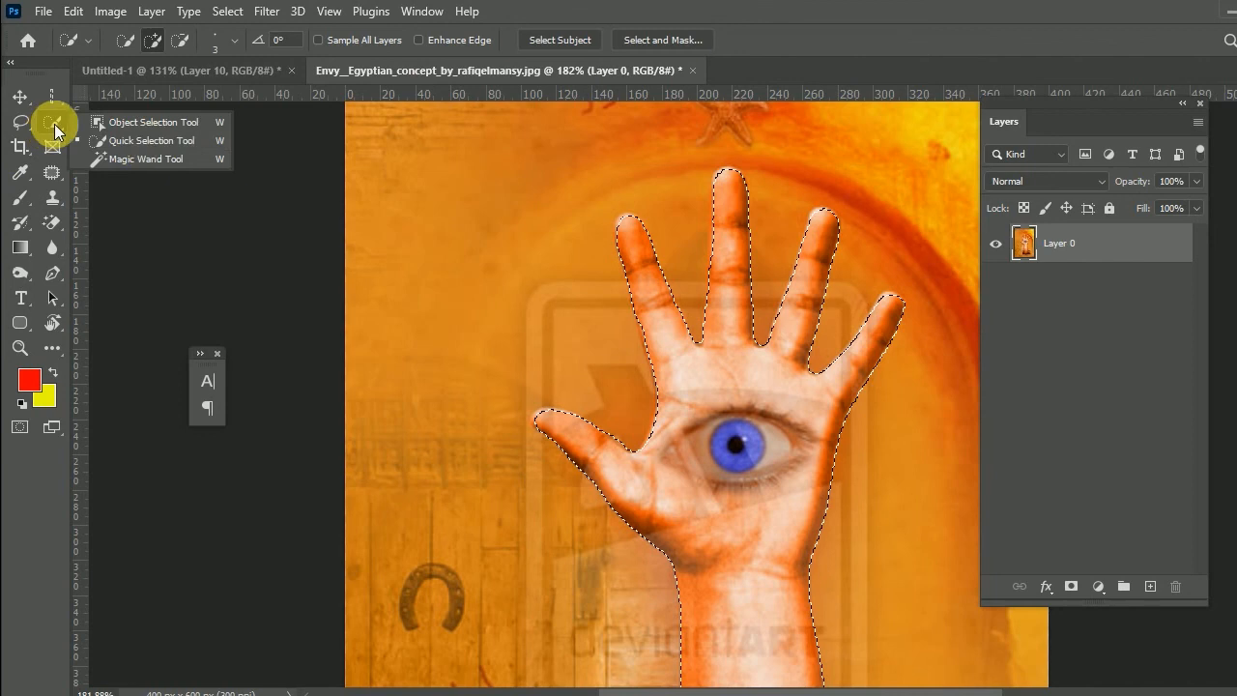
click(157, 145)
click(20, 97)
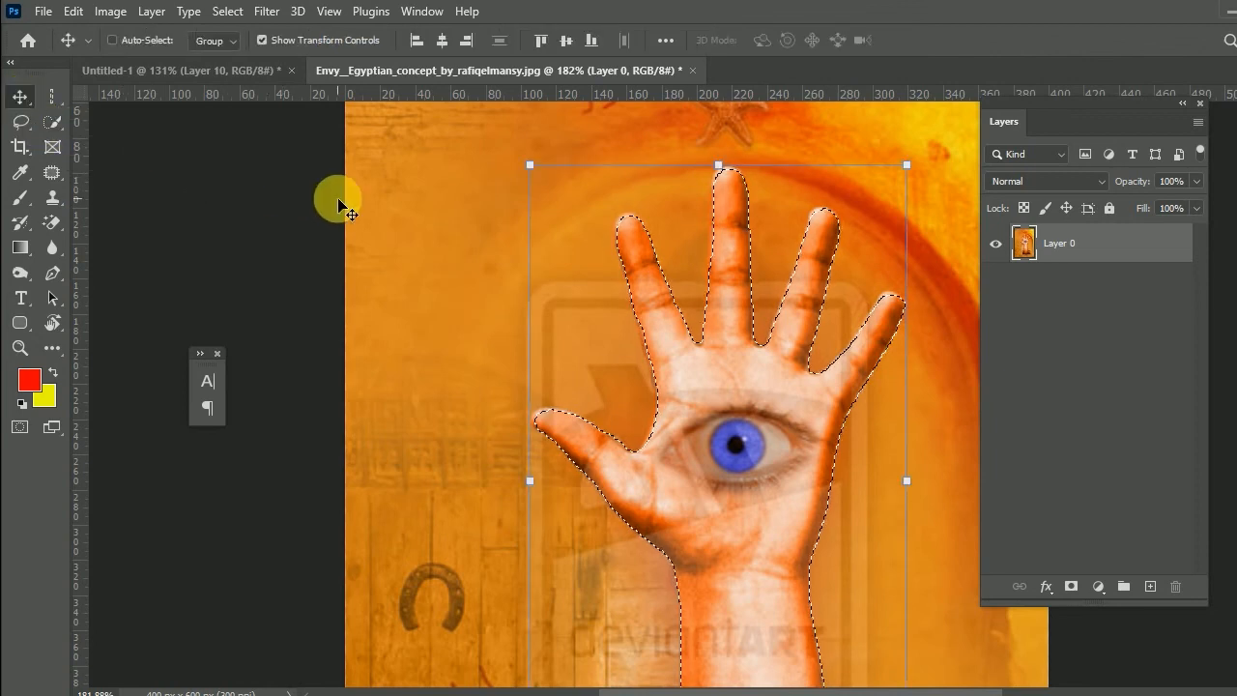
key(ctrl+d)
Activate the Magic Wand tool and select the orange wall area on the thumb side of the hand
click(53, 122)
right_click(56, 120)
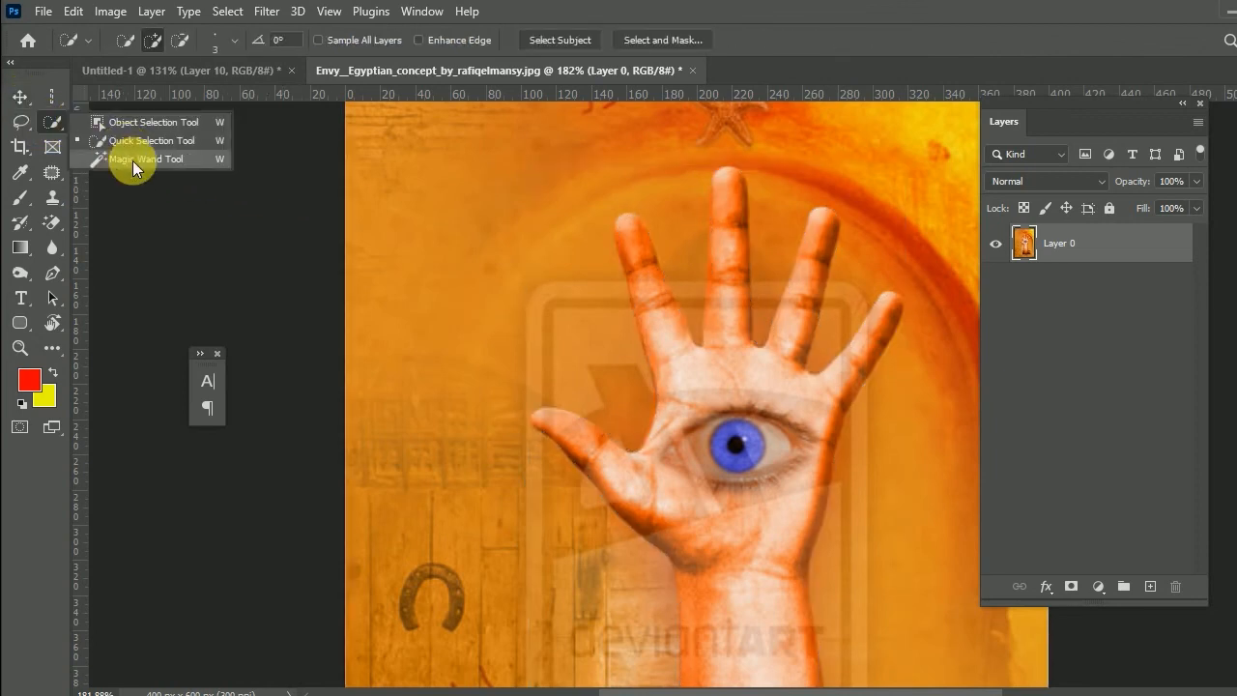
click(132, 160)
click(491, 258)
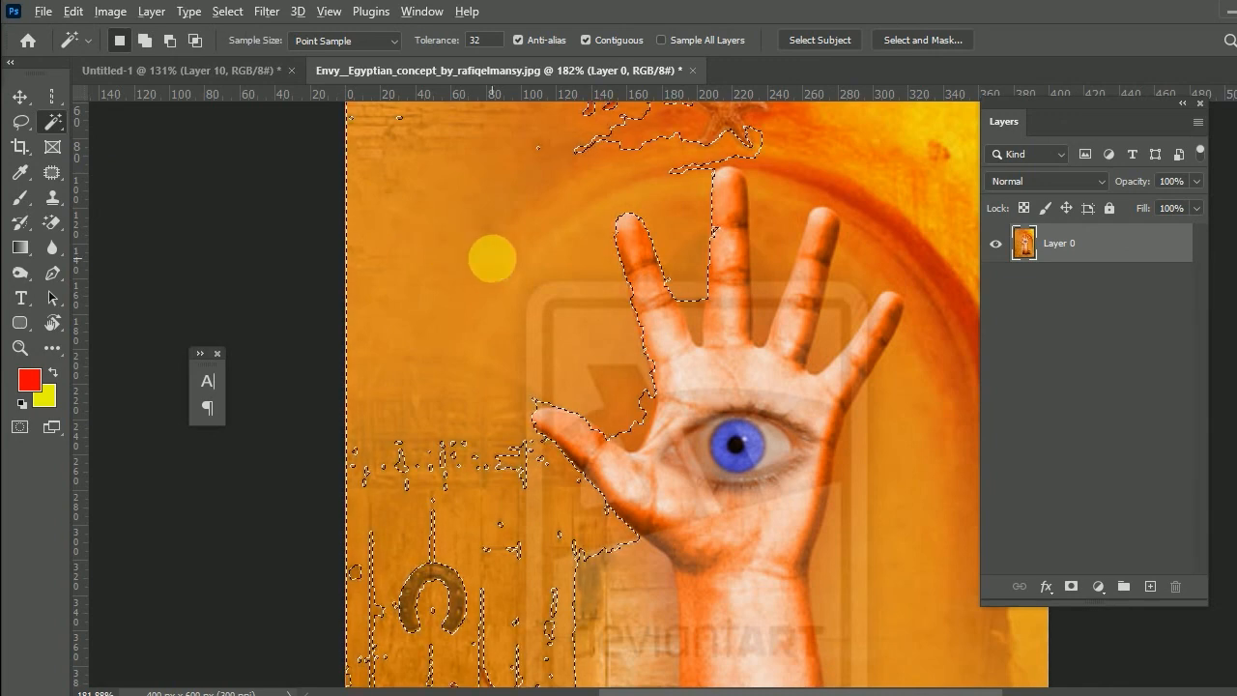
Select the yellow and orange wall areas around the hand with the Magic Wand, adding each region to the selection
scroll(491, 258, down, 3)
click(732, 186)
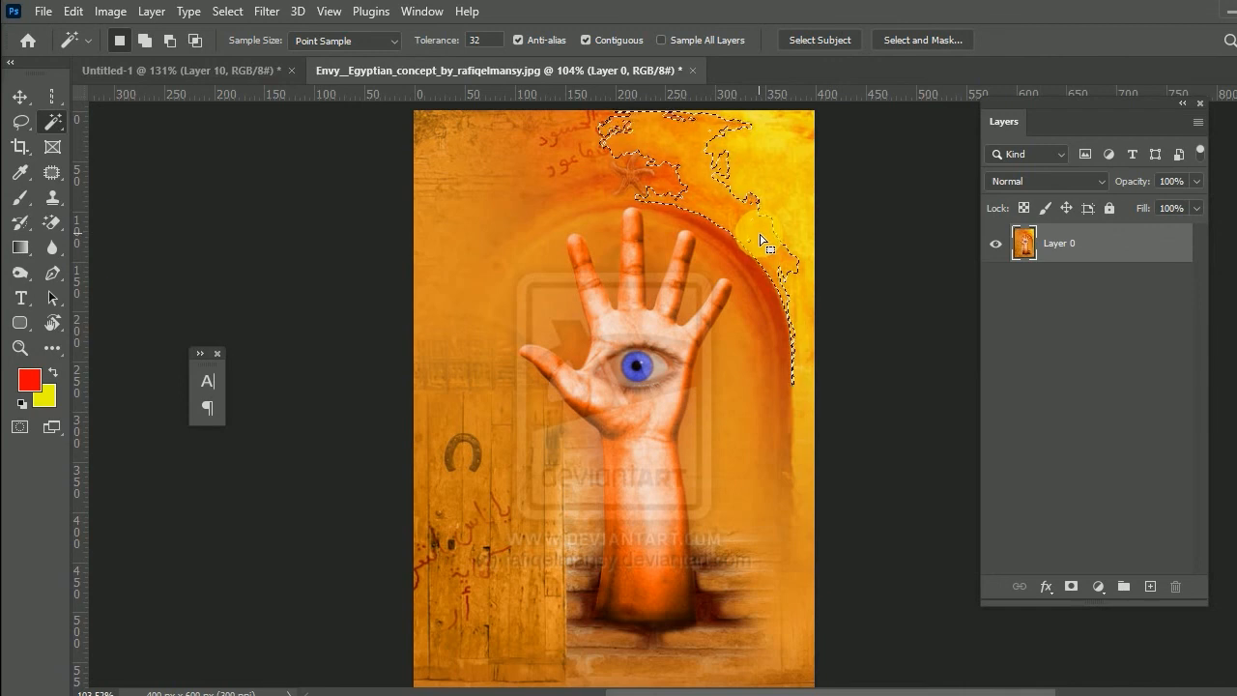
shift+click(793, 199)
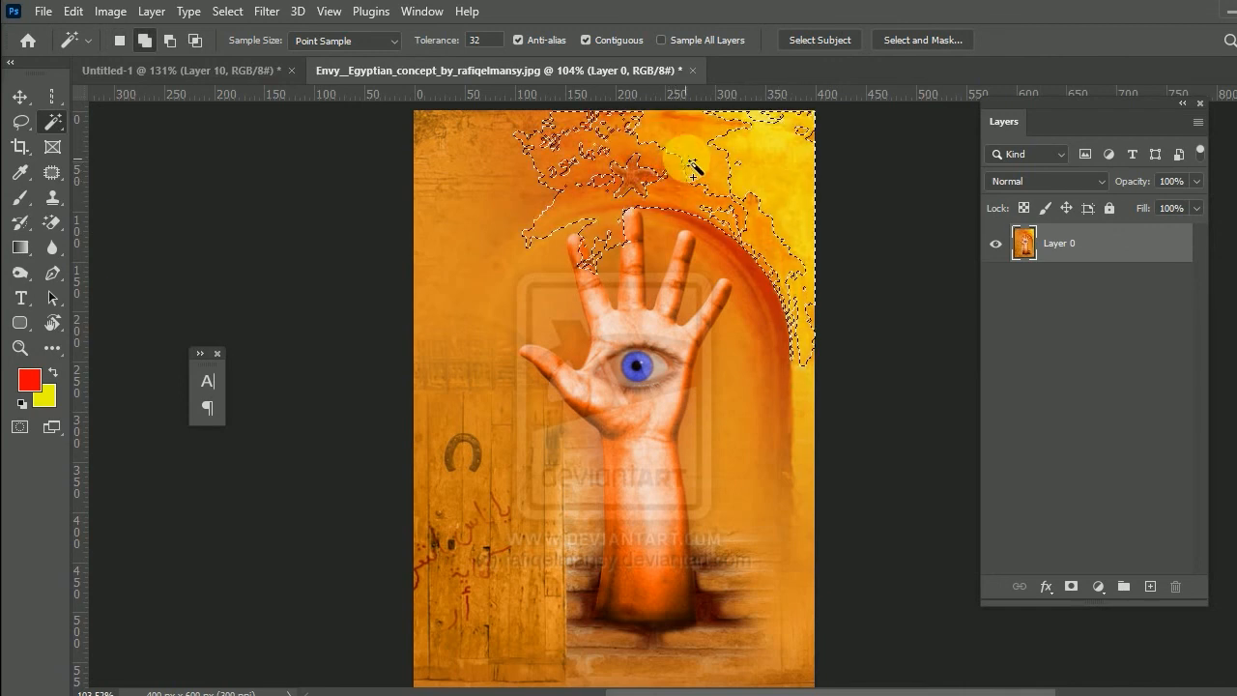
shift+click(734, 259)
shift+click(732, 403)
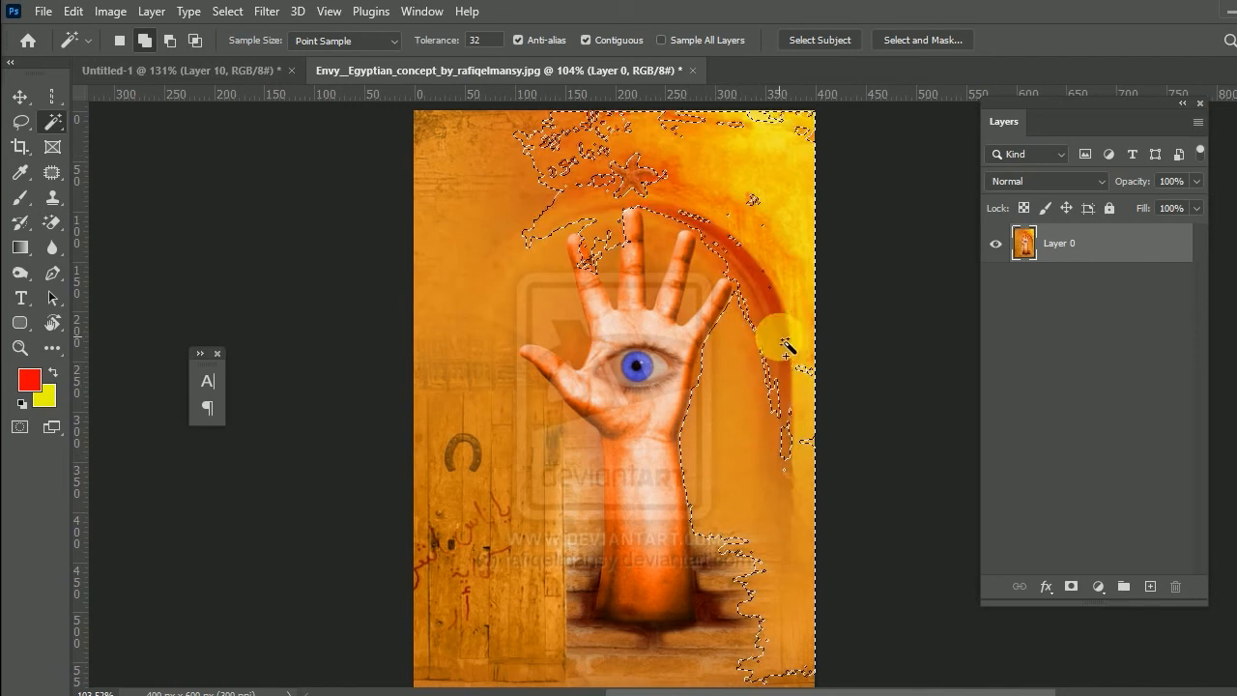
shift+click(497, 305)
shift+click(476, 195)
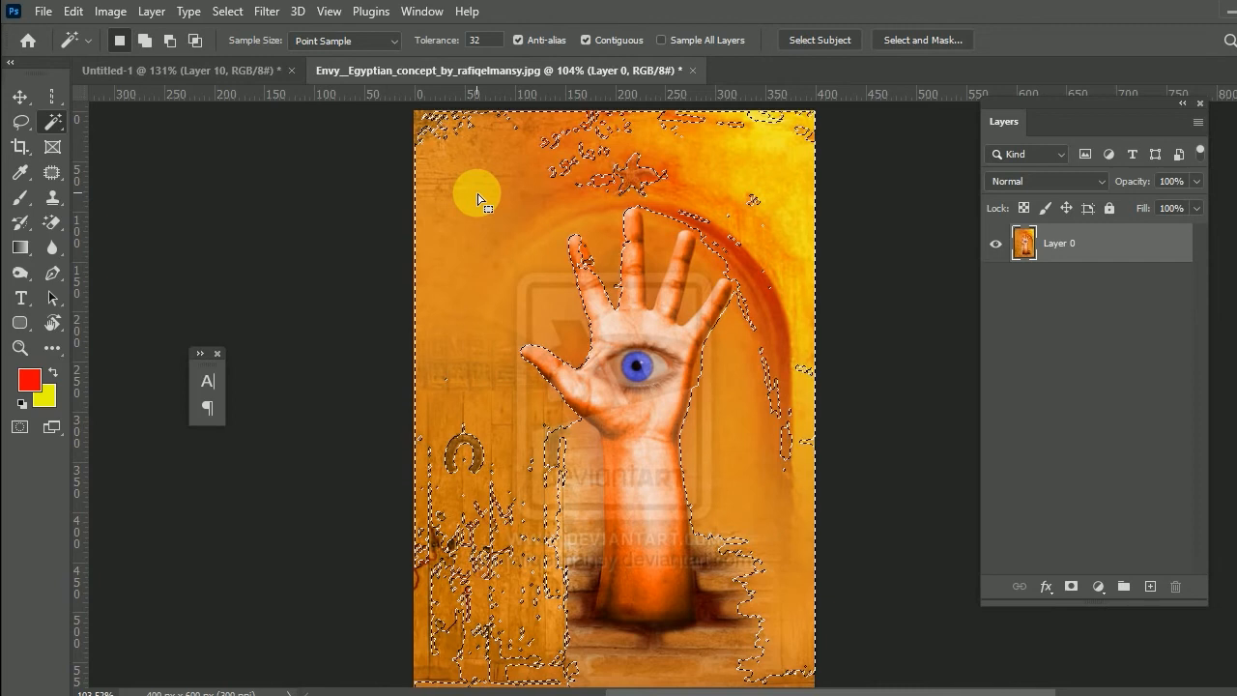
Try selecting the pale skin of the forearm and palm with the Magic Wand tool
click(653, 522)
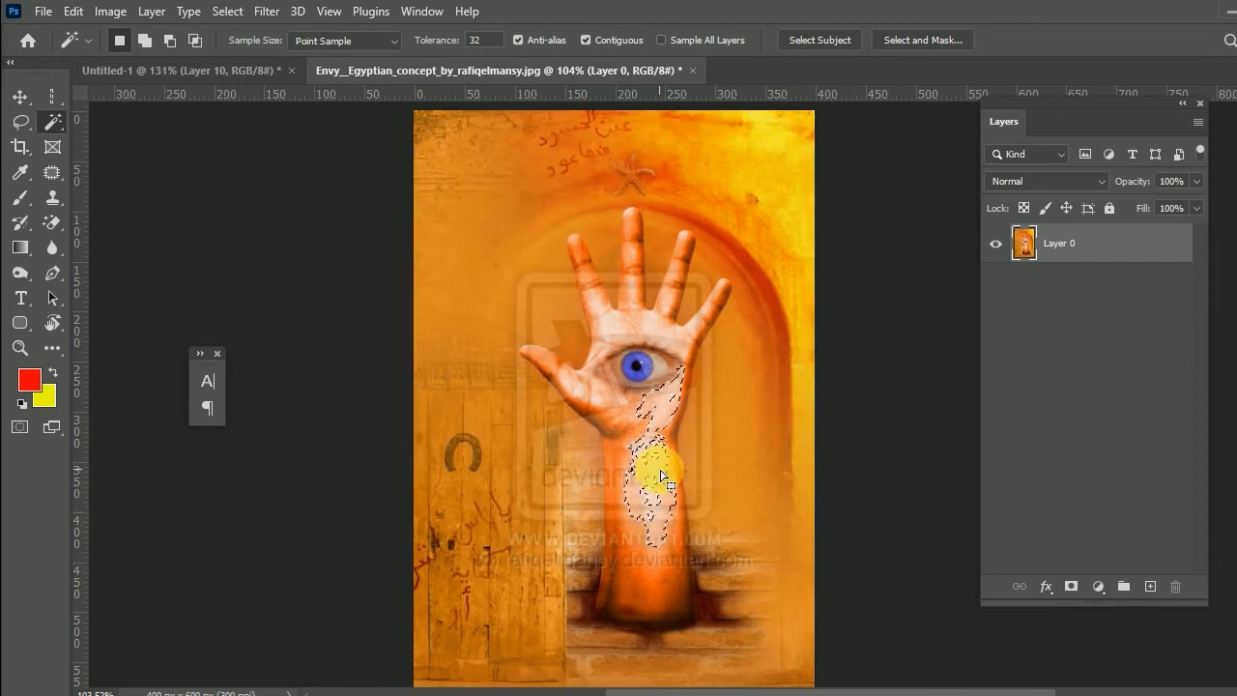
key(shift)
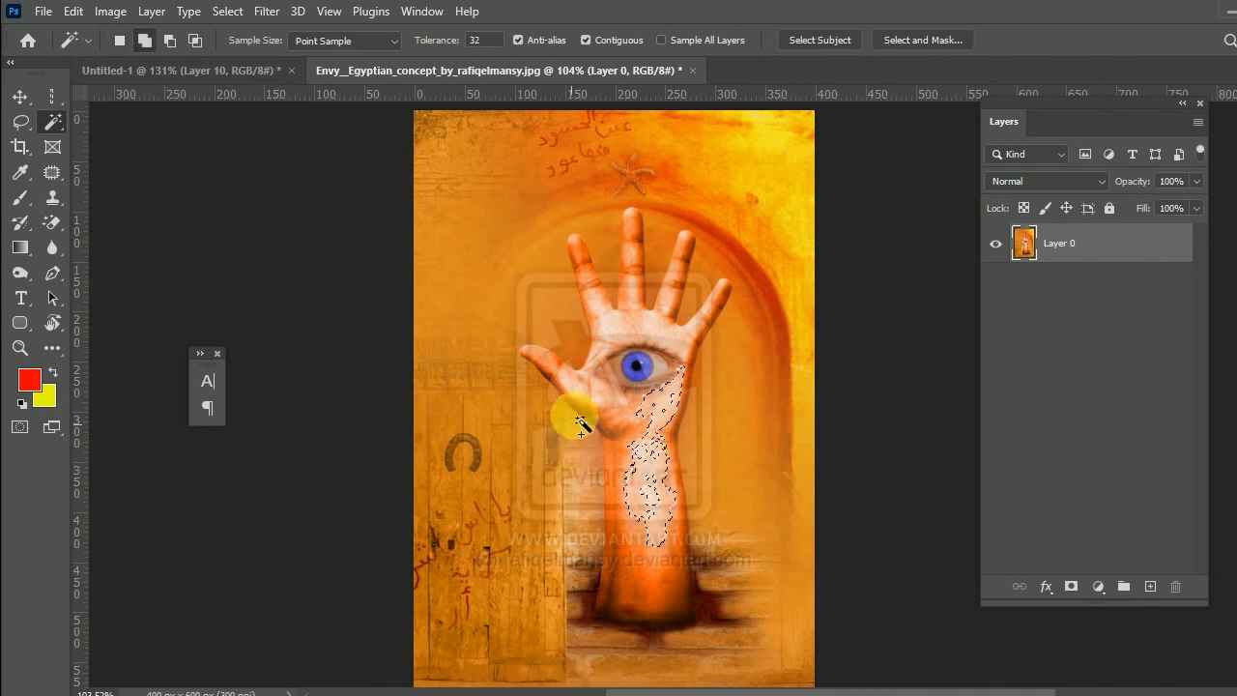
shift+click(580, 423)
Select the whole hand and forearm with the Object Selection tool in Rectangle mode
right_click(52, 121)
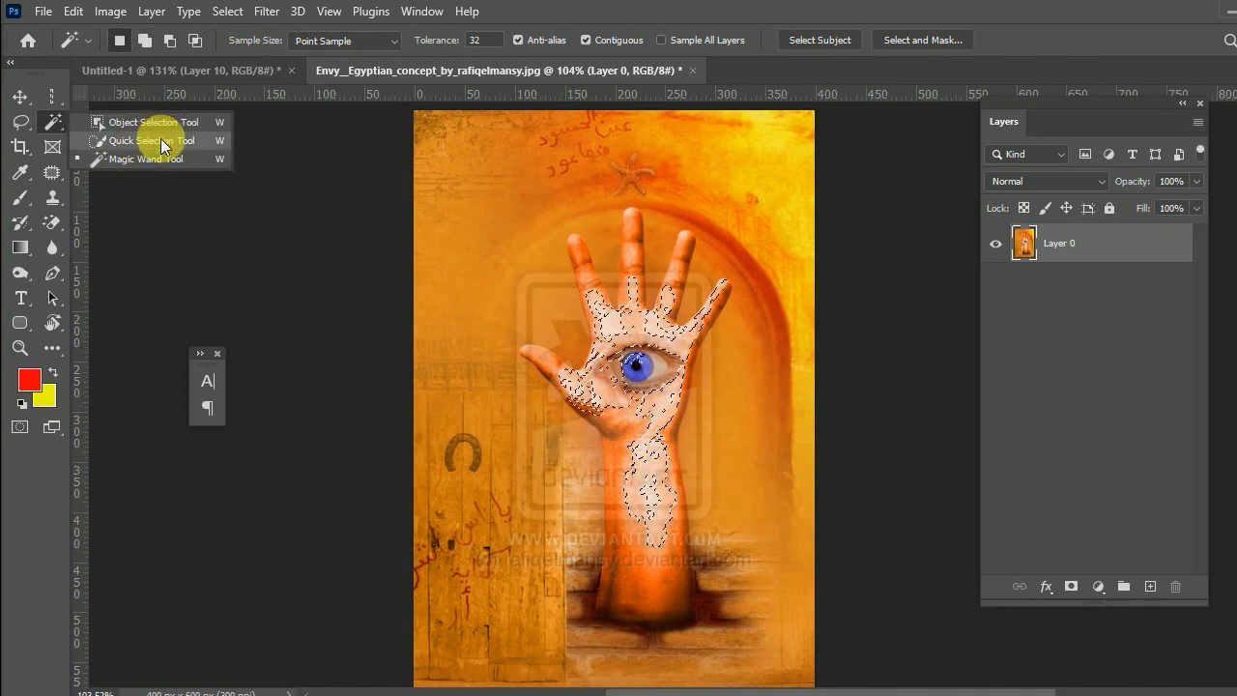
click(174, 127)
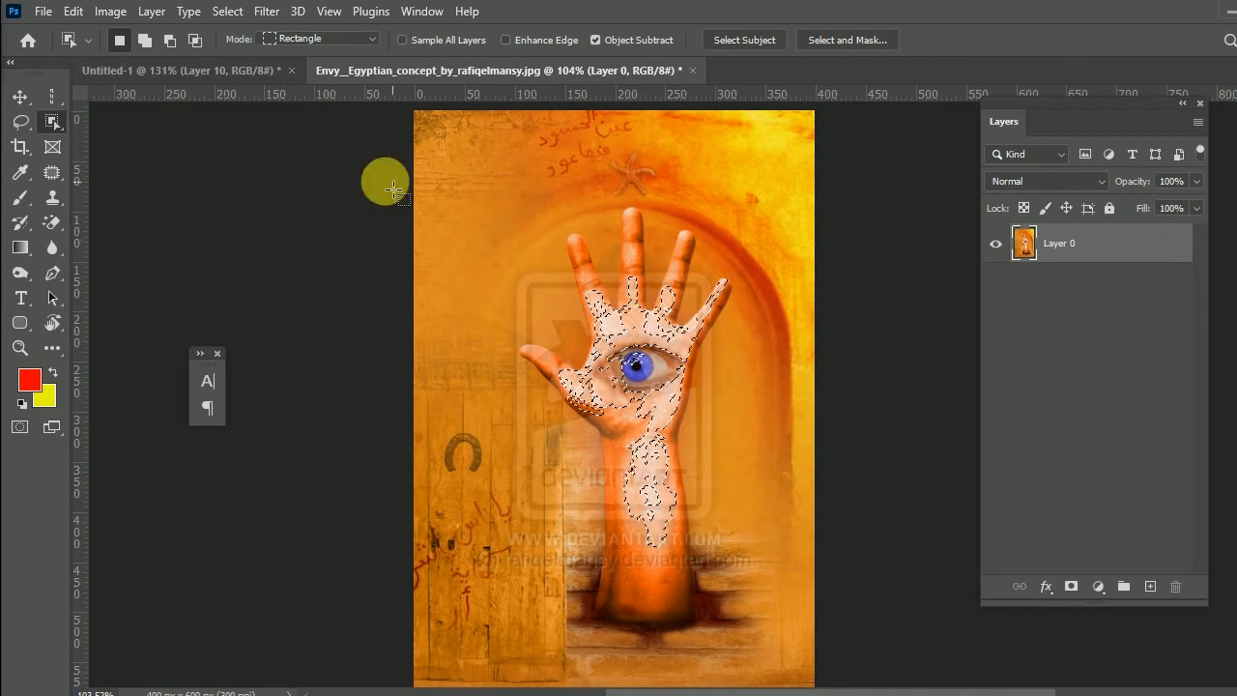
right_click(53, 121)
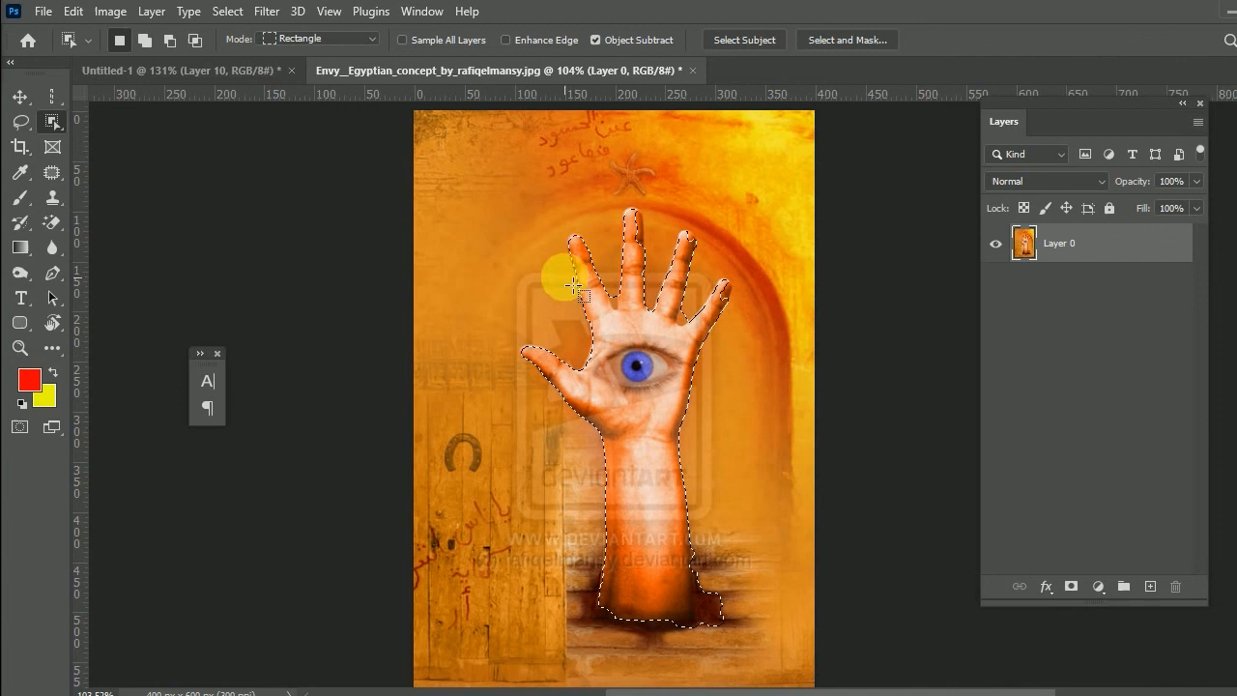
drag(713, 277, 683, 334)
Smooth the outline of the hand and forearm selection with Select and Mask by raising Smooth, Feather and Contrast
click(848, 40)
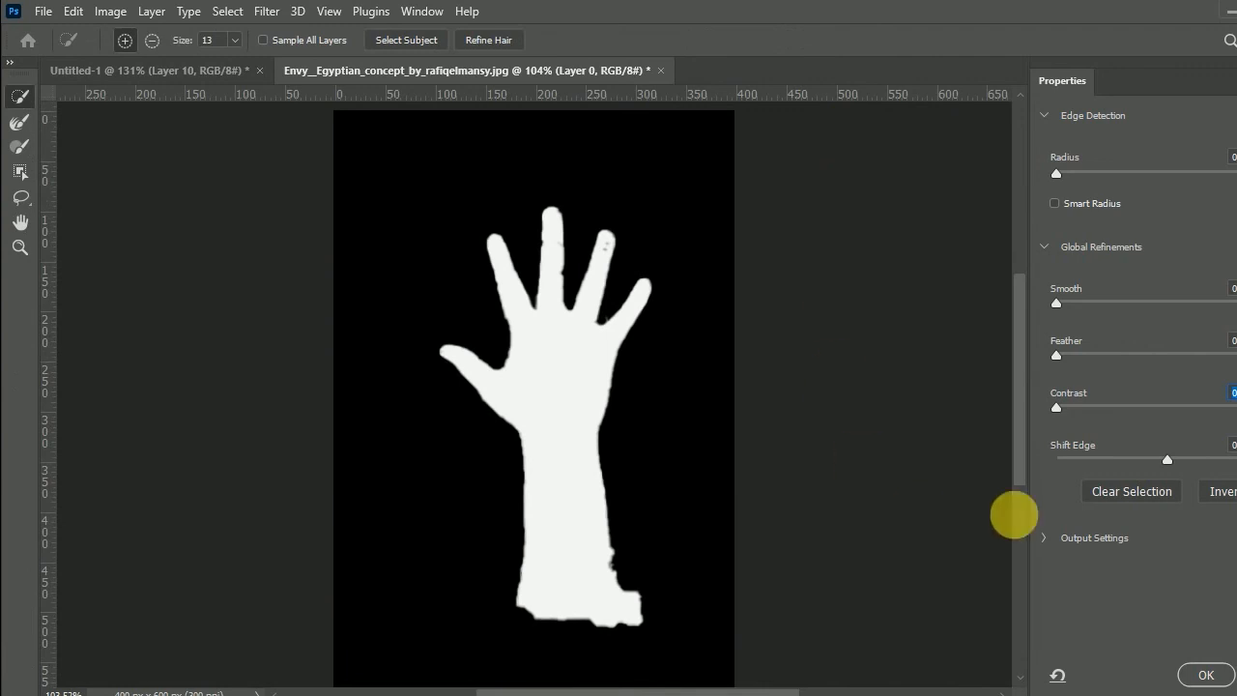
drag(1058, 303, 1077, 302)
drag(1058, 355, 1088, 357)
drag(1058, 407, 1144, 413)
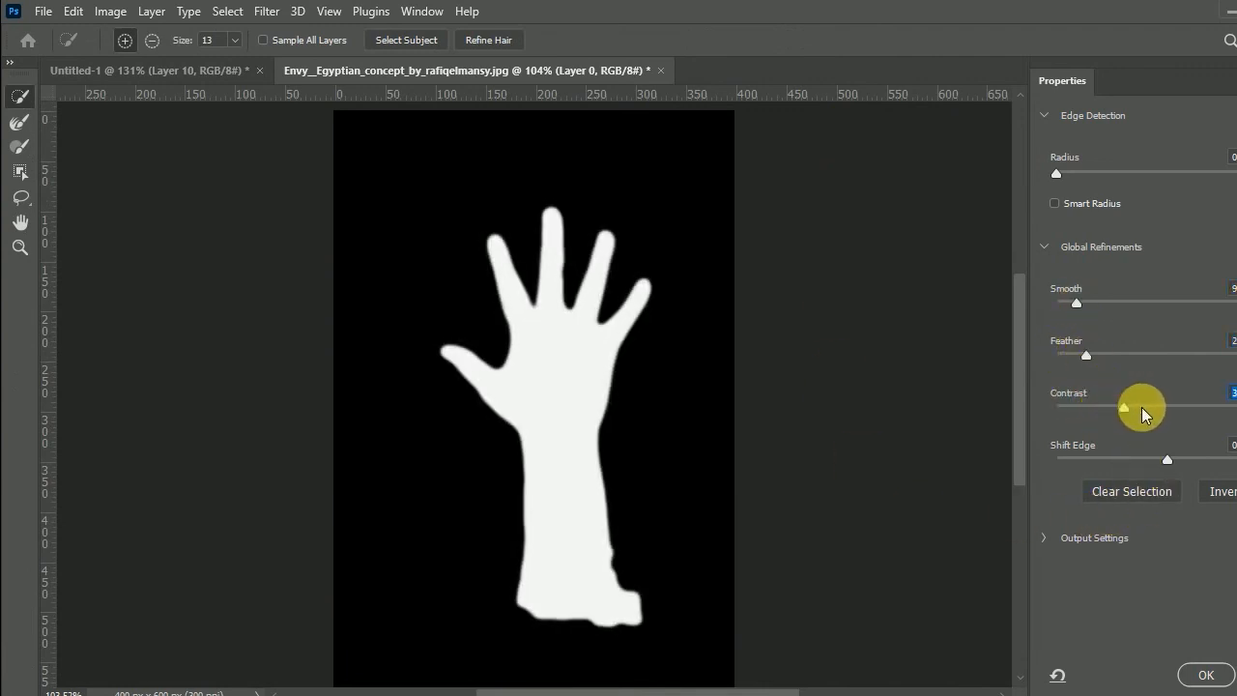
click(1206, 675)
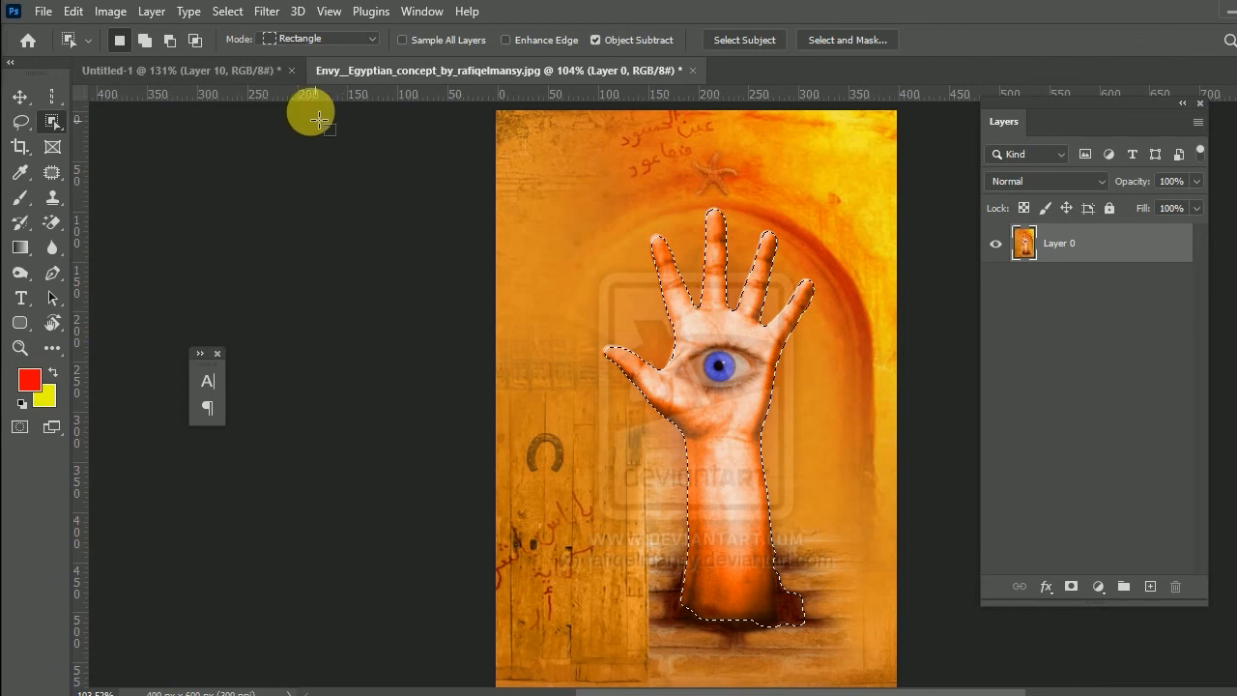
Invert the selection and delete the background around the hand
click(228, 12)
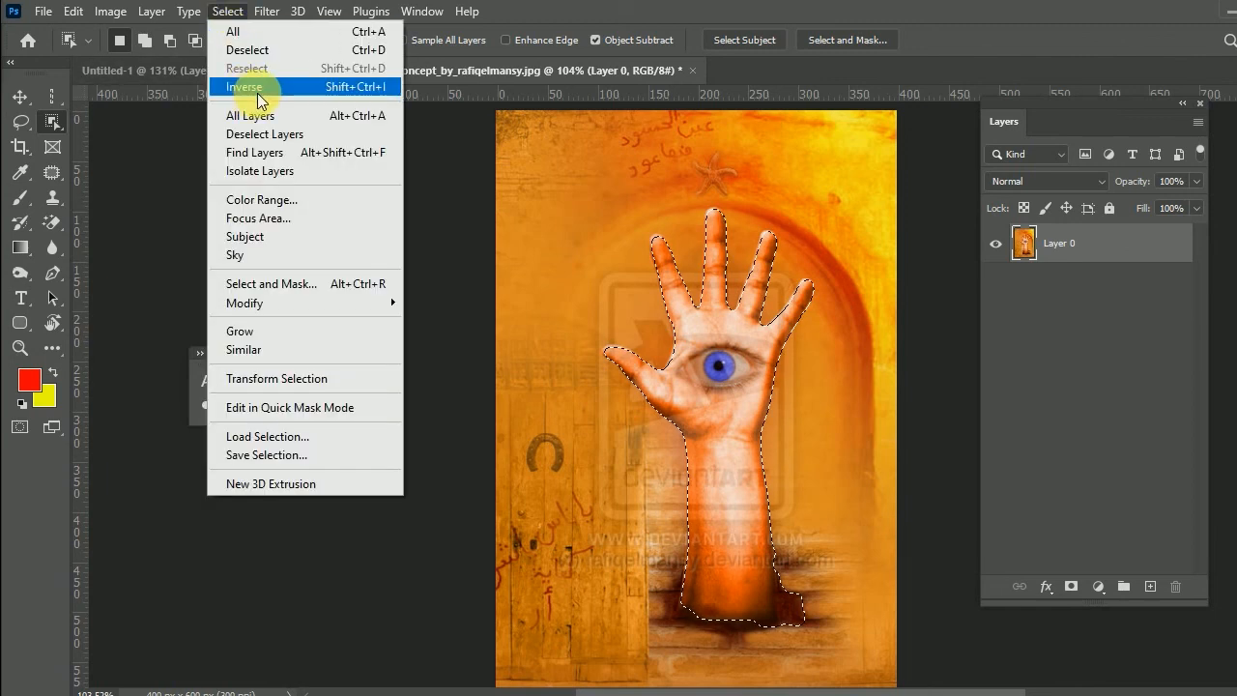
click(364, 97)
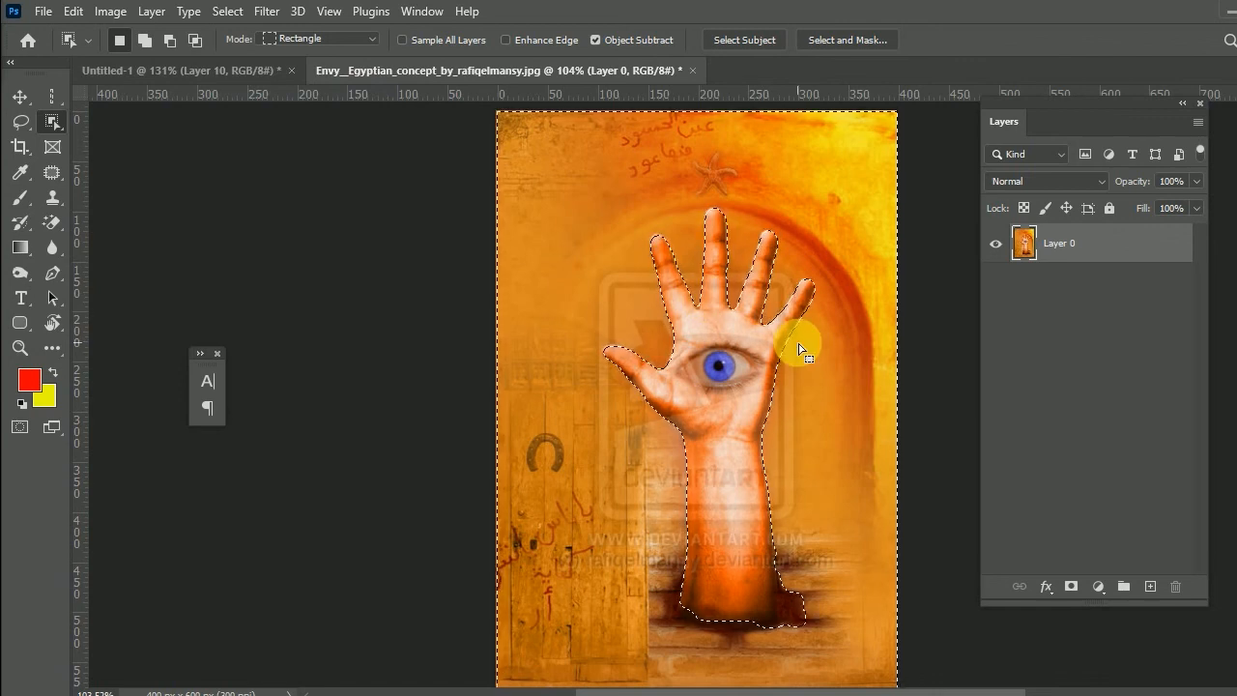
key(Delete)
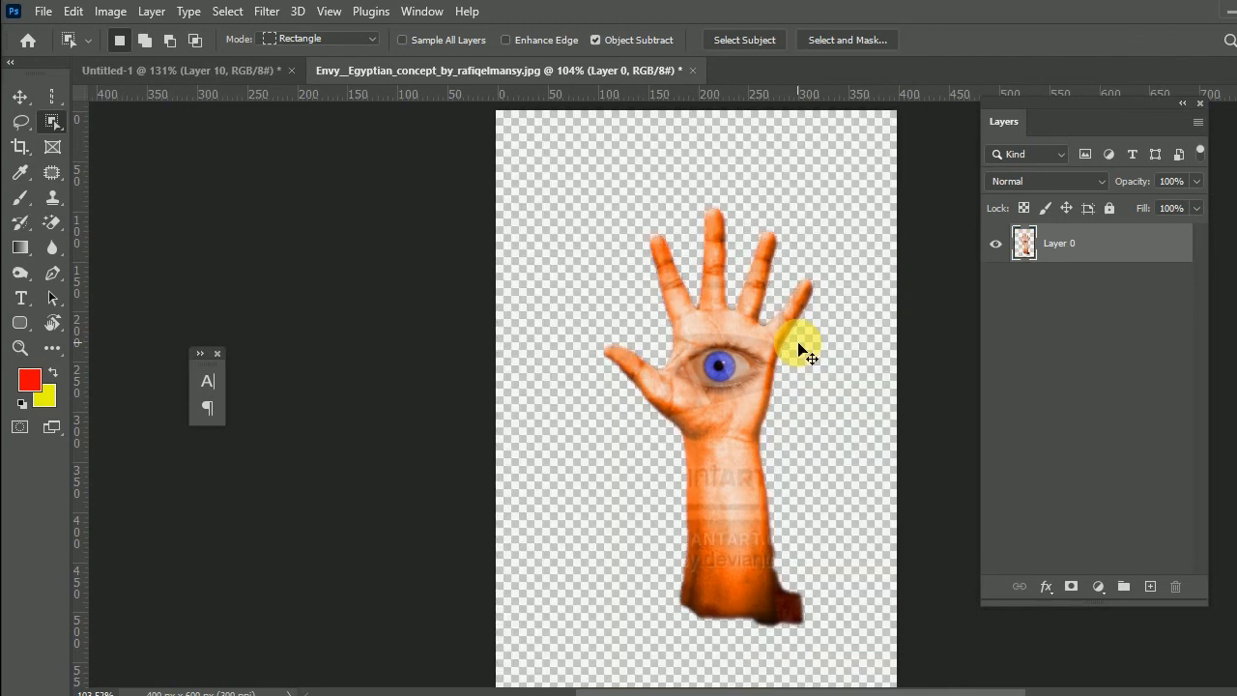
Cut off the dark, ragged lower end of the forearm with a freehand Lasso selection, delete it and deselect
click(21, 121)
click(150, 215)
mouse_move(647, 553)
mouse_down()
mouse_move(768, 556)
mouse_move(835, 602)
mouse_move(749, 680)
mouse_move(689, 563)
mouse_up()
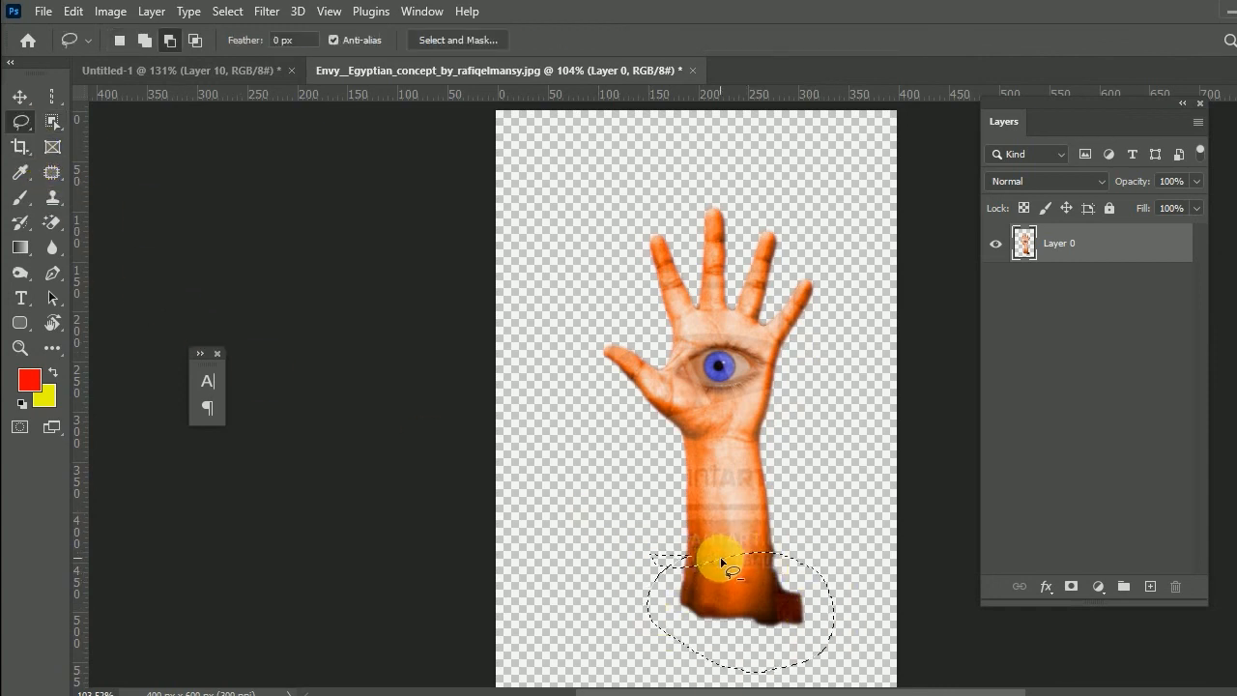
key(Delete)
key(ctrl+d)
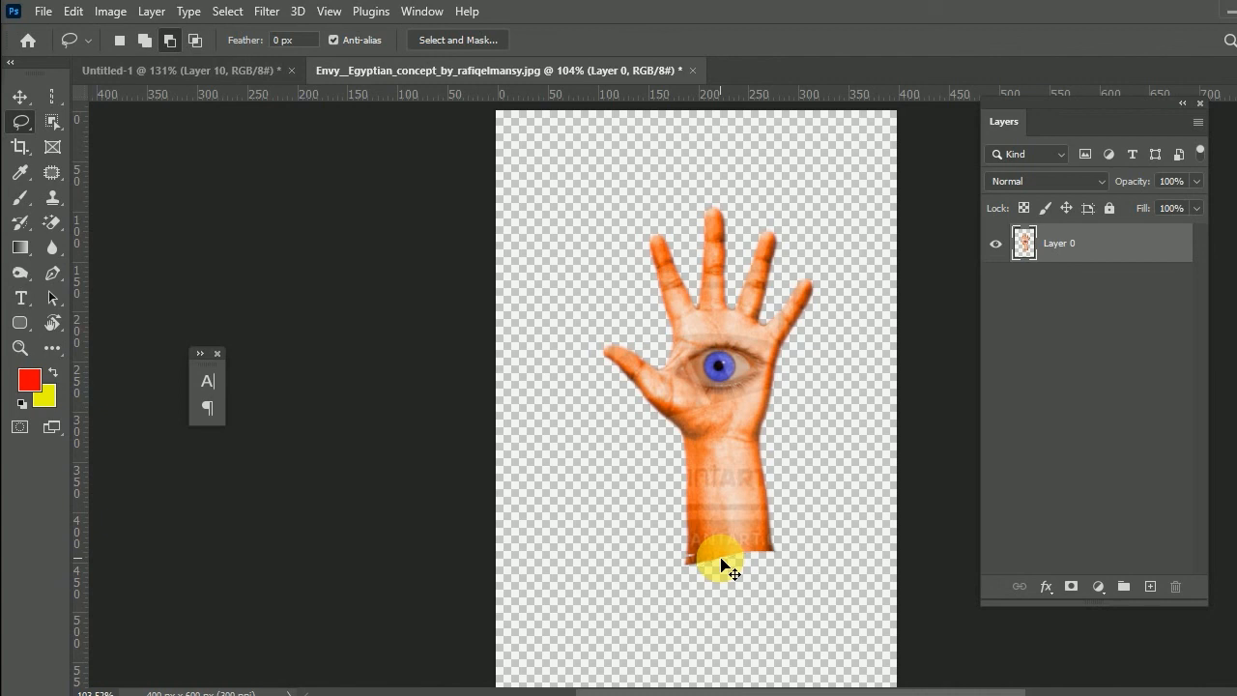
Enlarge the cut-out hand proportionally and position it so the forearm rises from the lower edge of the canvas
click(19, 97)
drag(698, 418, 709, 486)
scroll(708, 486, down, 3)
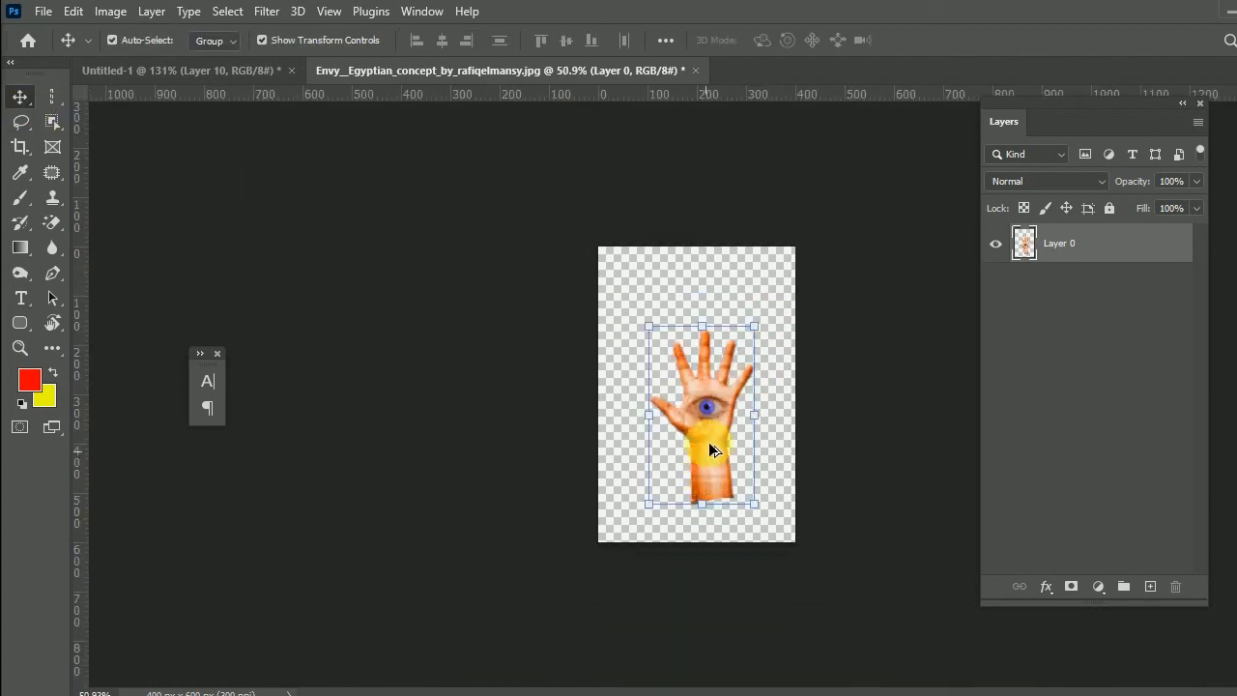
drag(757, 331, 795, 308)
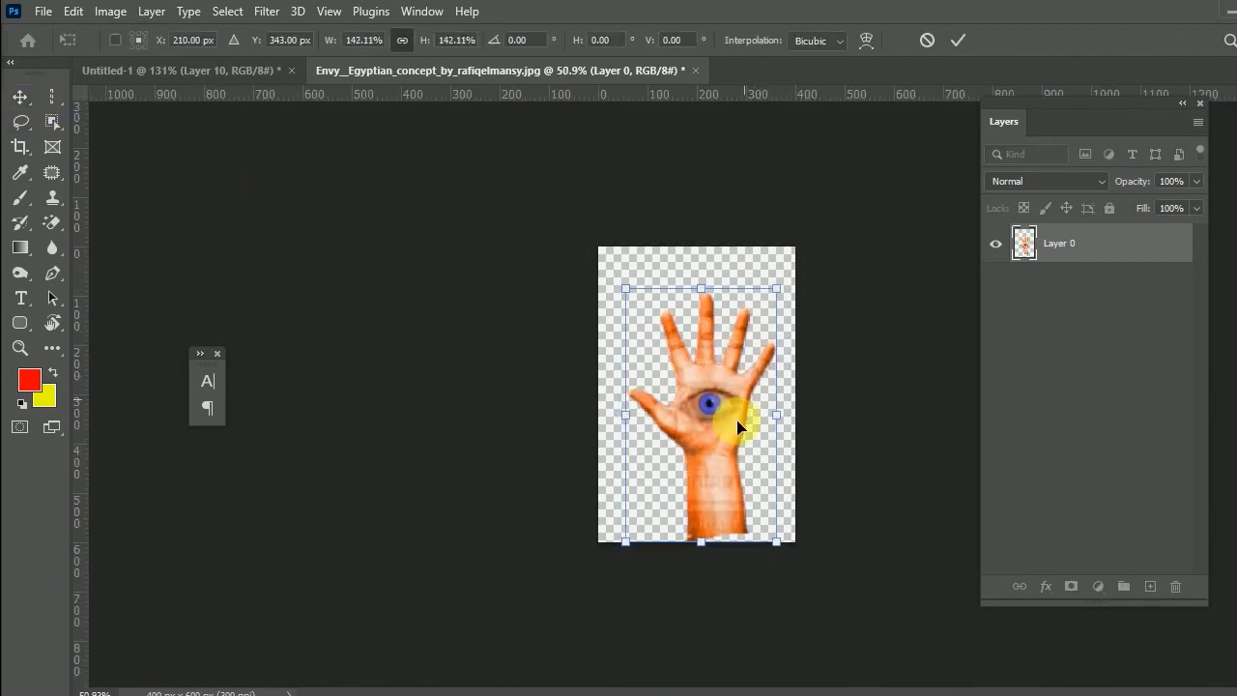
drag(735, 467, 752, 483)
drag(796, 303, 786, 316)
key(Return)
Duplicate the hand, scale the copy to about 57.72% and place it in the canvas's lower-left corner beside the larger hand
drag(769, 408, 676, 425)
drag(716, 333, 688, 380)
drag(660, 477, 657, 515)
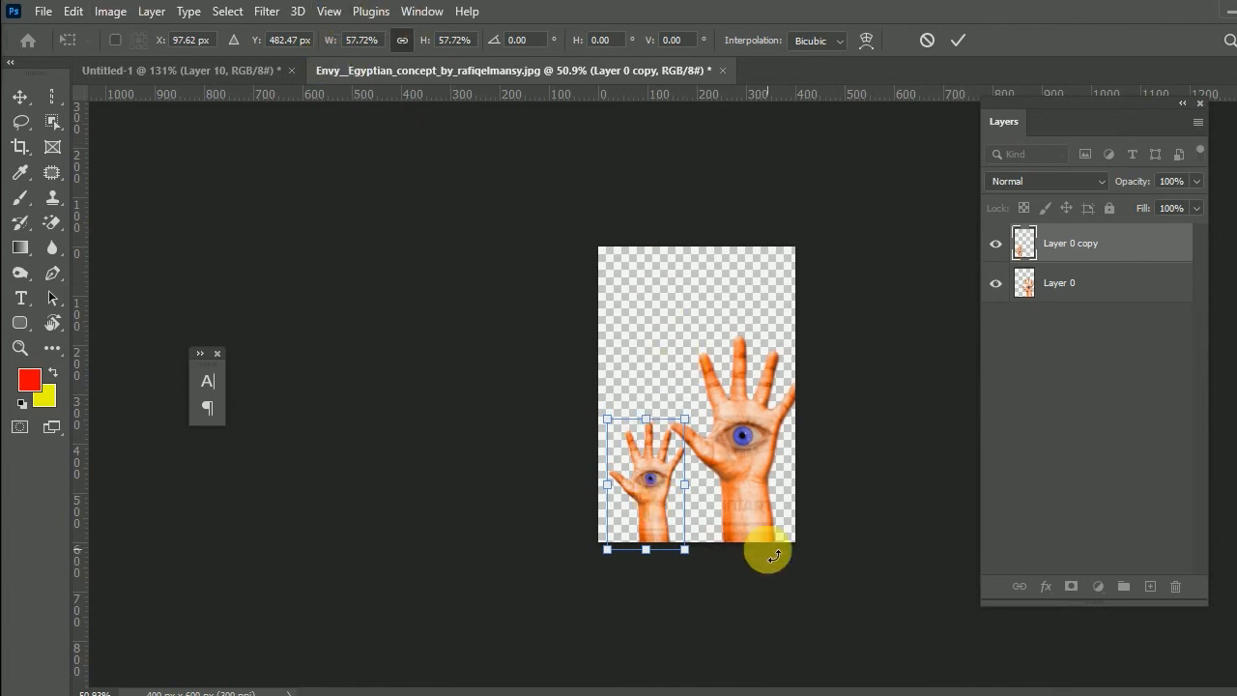
key(Return)
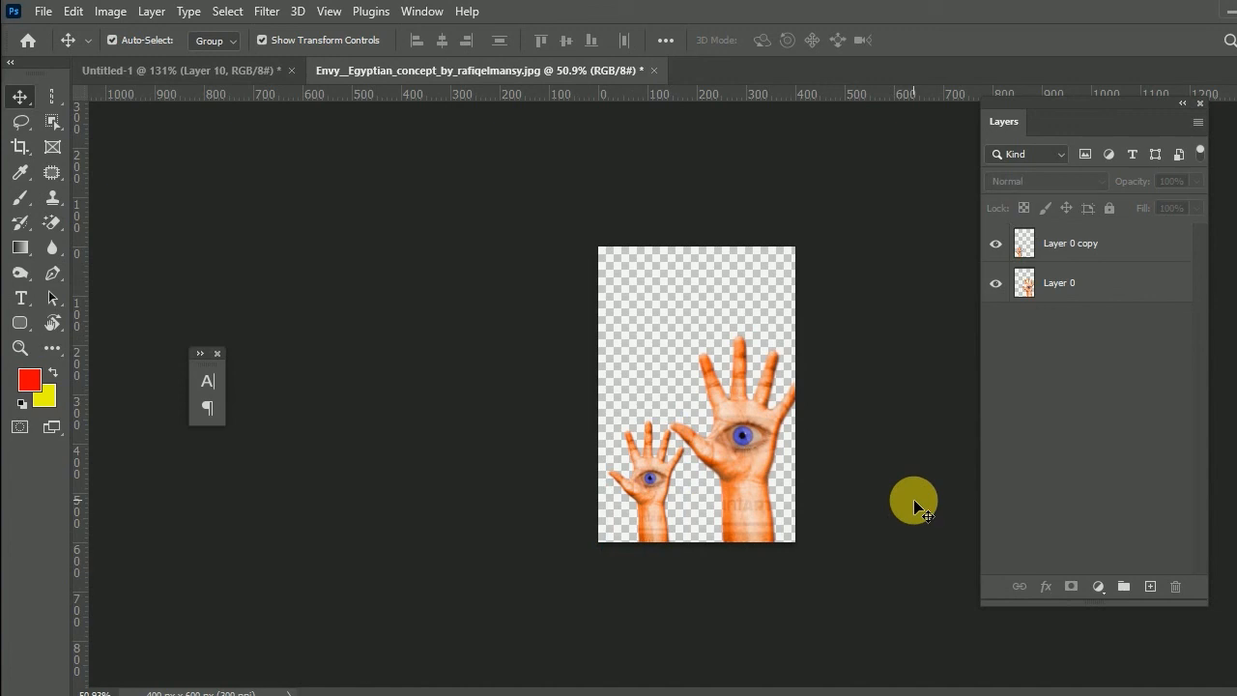
Switch to File Explorer, dismiss the script error messages and place the fire picture from the photoshop folder into the hand document
click(1223, 12)
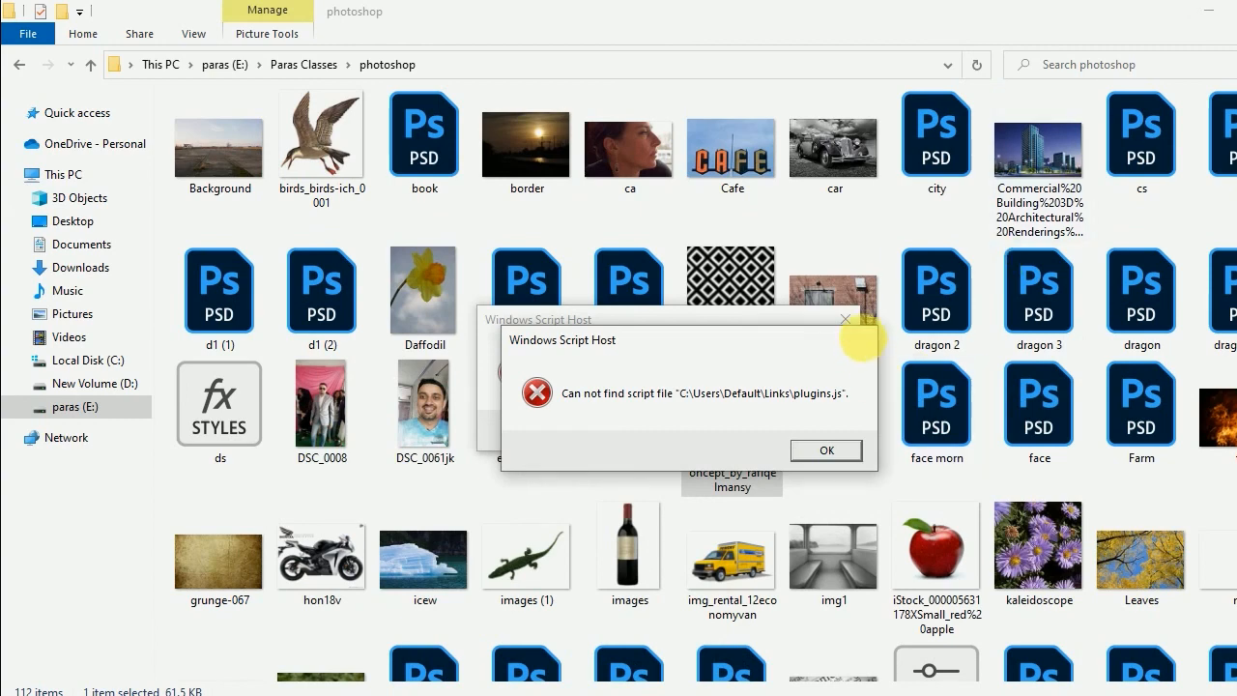
click(858, 340)
click(847, 320)
drag(1216, 411, 707, 440)
Enlarge the fire image to cover the whole canvas and move its layer beneath both hand layers as the background
drag(795, 328, 881, 184)
key(Return)
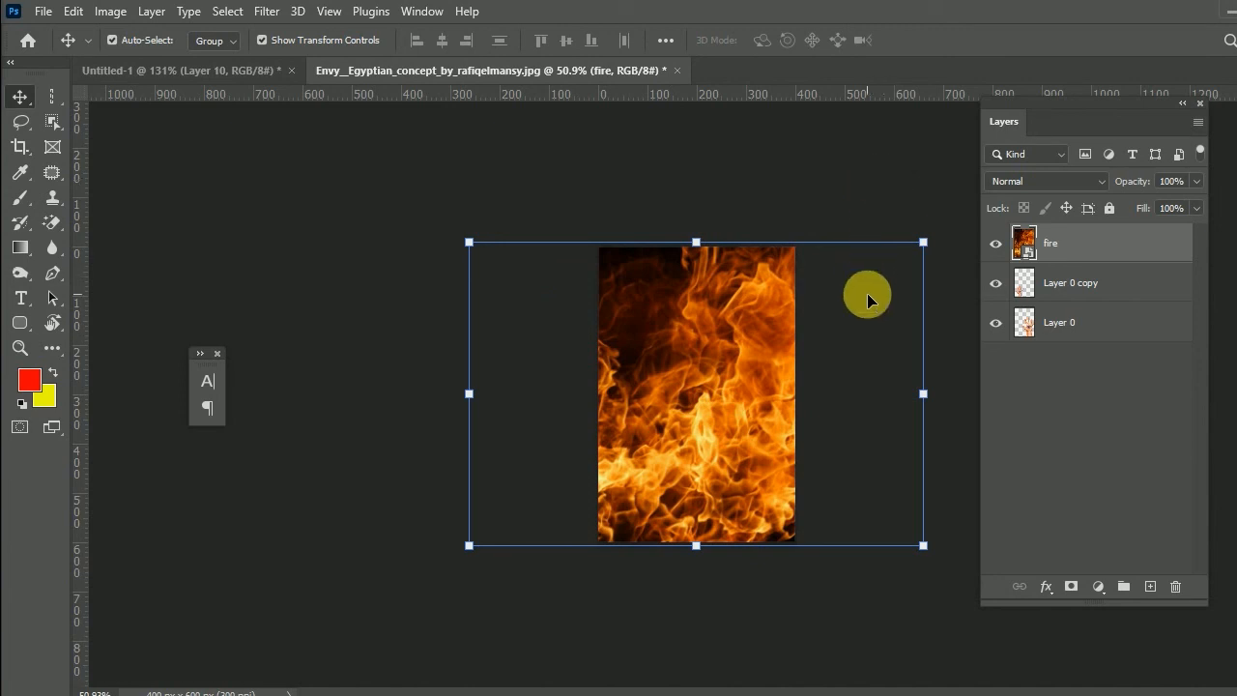
drag(1062, 253, 1060, 344)
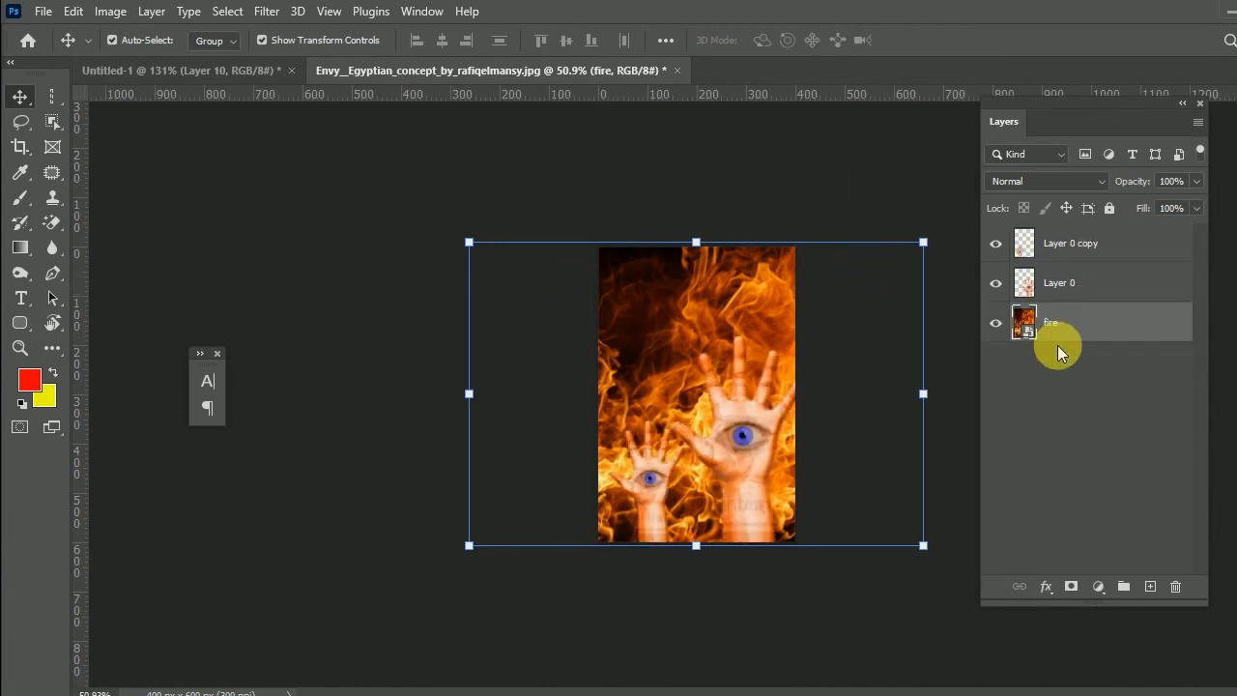
click(1015, 375)
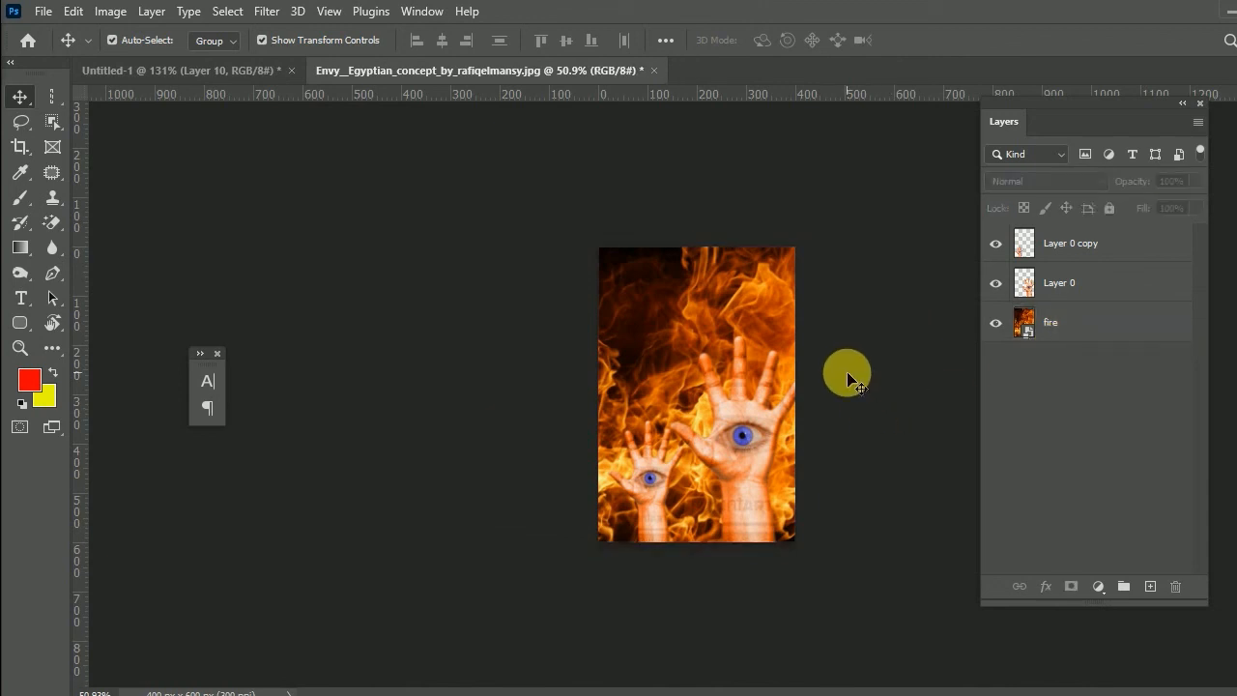